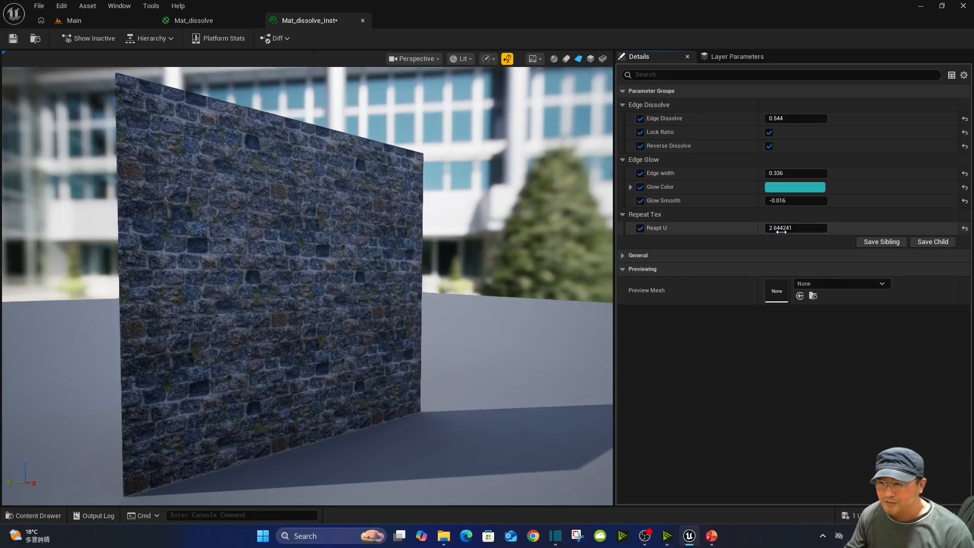
# - Set the Reapt U parameter of the Mat_dissolve material instance to 1
pyautogui.click(780, 229)
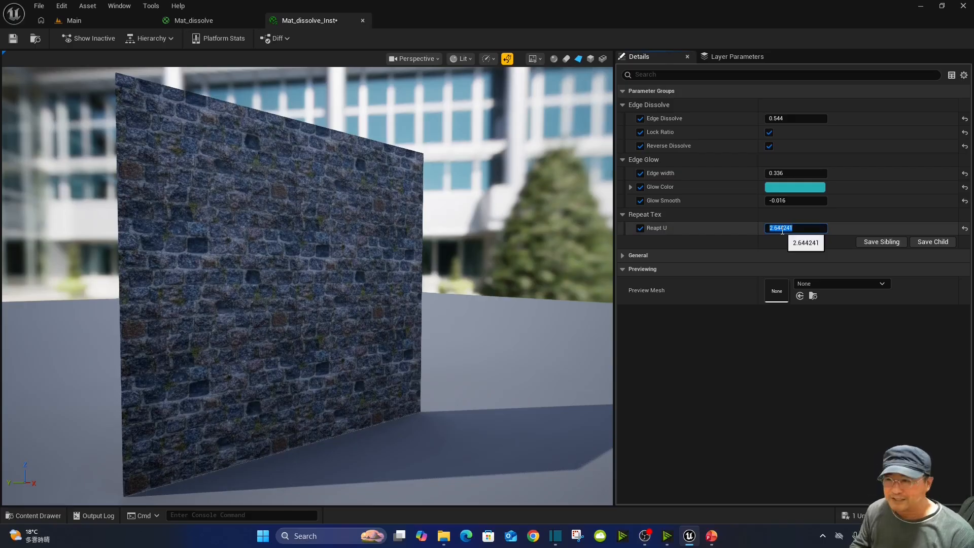
pyautogui.write('1')
pyautogui.press('Return')
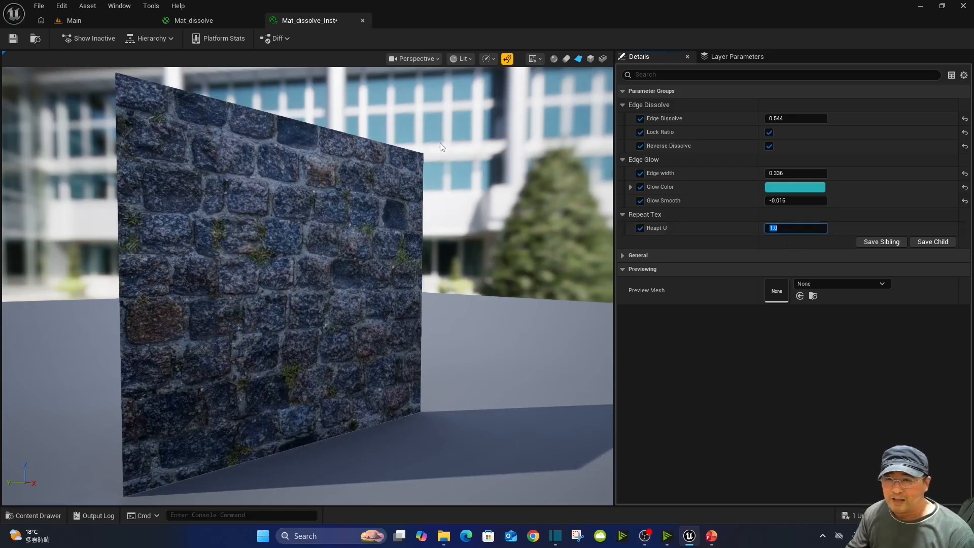
# - Compare the Mat_dissolve material graph with its instance, varying the instance's Edge width to examine the dissolve effect on the wall
pyautogui.click(217, 21)
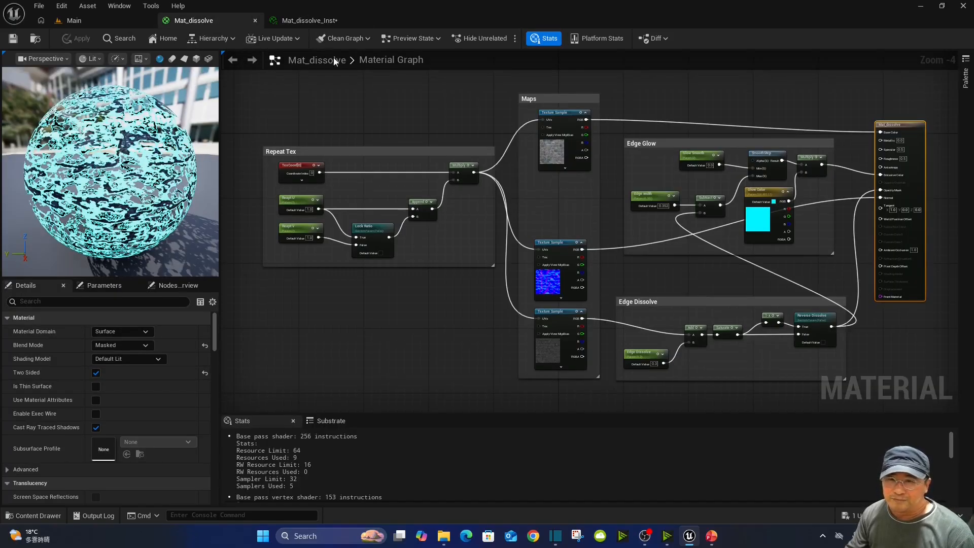
pyautogui.click(306, 20)
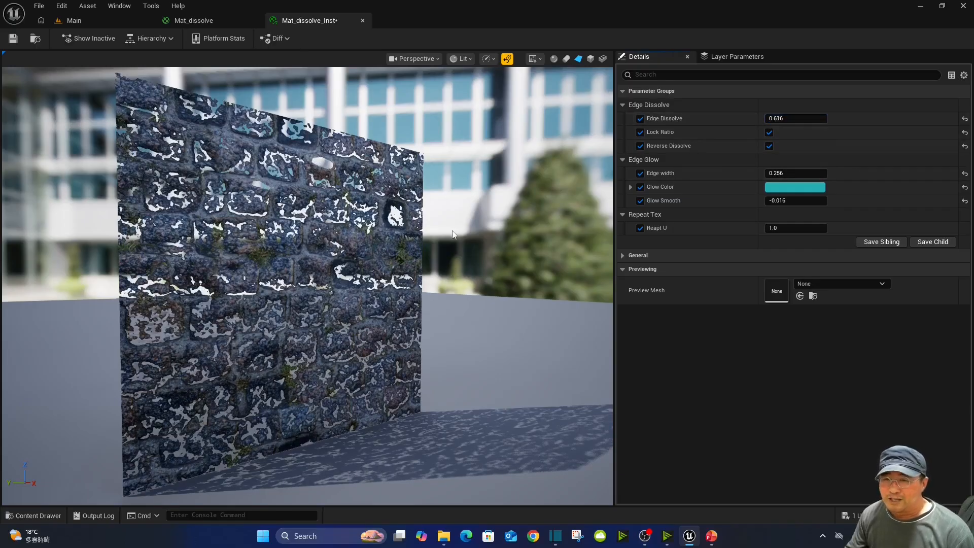
pyautogui.click(227, 21)
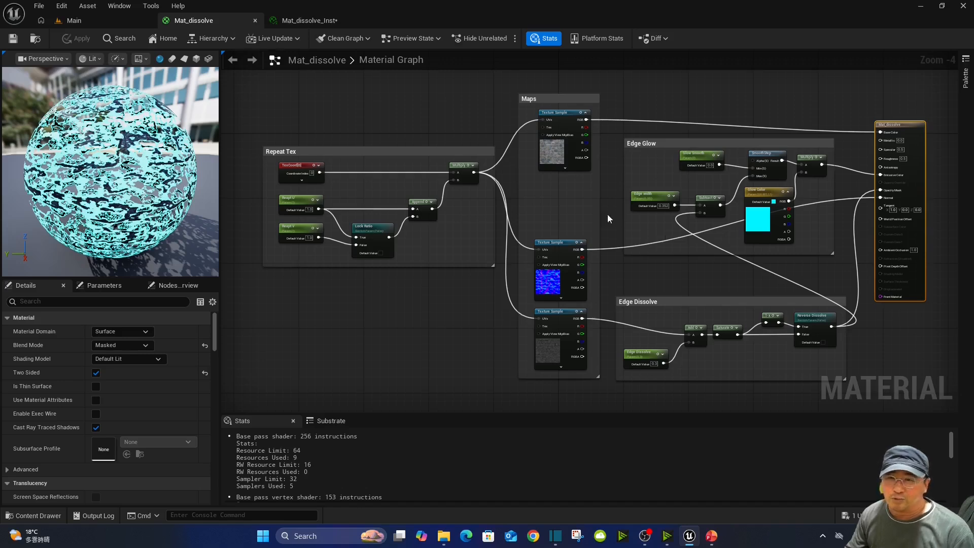
pyautogui.click(311, 22)
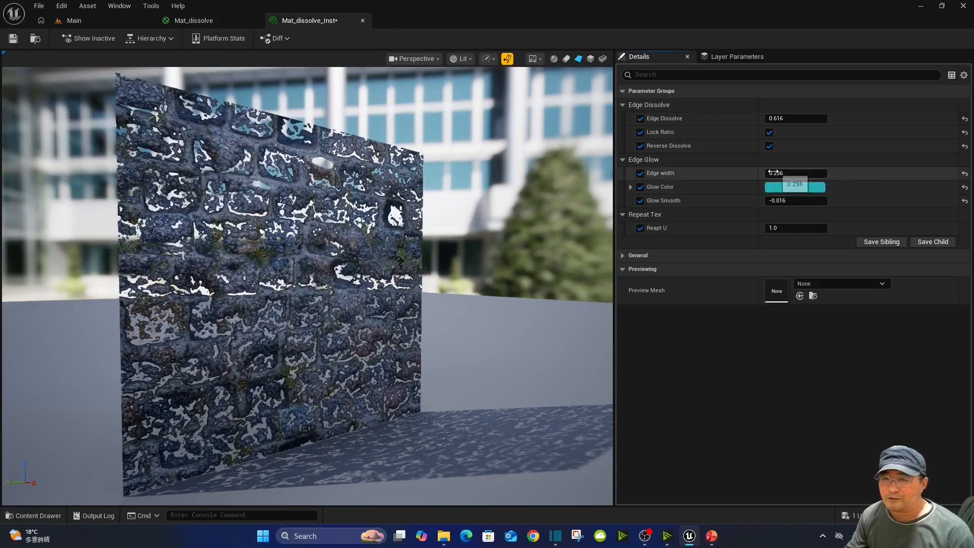
pyautogui.moveTo(796, 173)
pyautogui.mouseDown()
pyautogui.moveTo(815, 174)
pyautogui.moveTo(801, 174)
pyautogui.mouseUp()
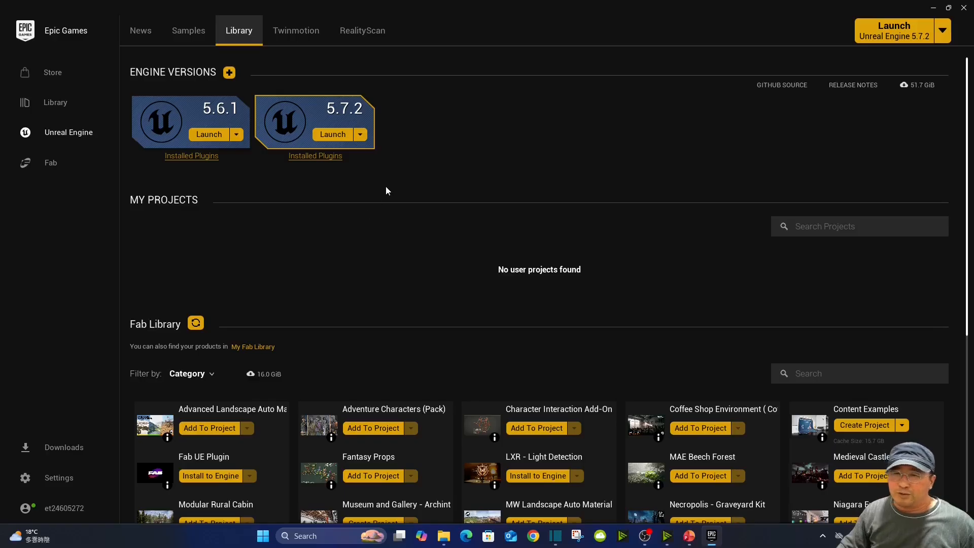
# - Launch Unreal Engine 5.7.2 and start a new project from the Film / Video & Live Events Blank template
pyautogui.click(332, 134)
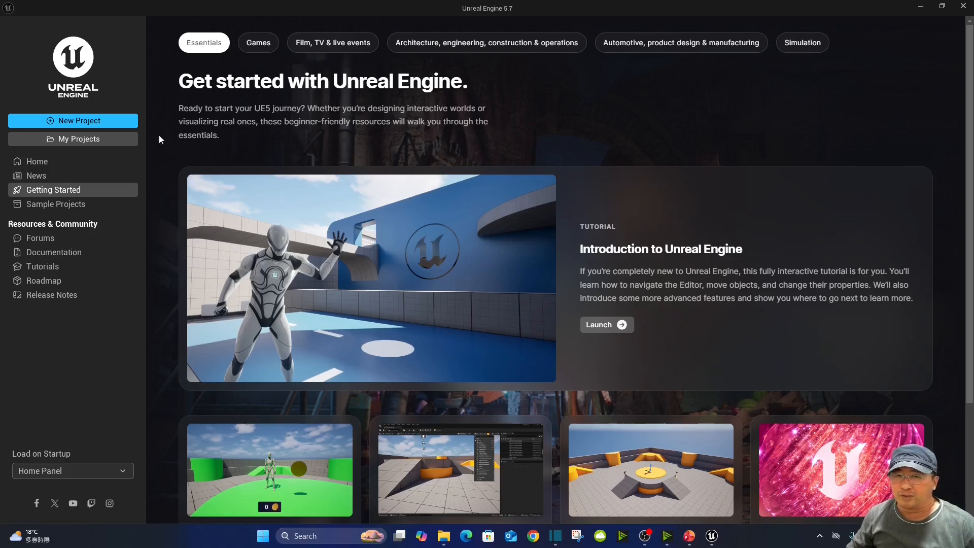
pyautogui.click(78, 122)
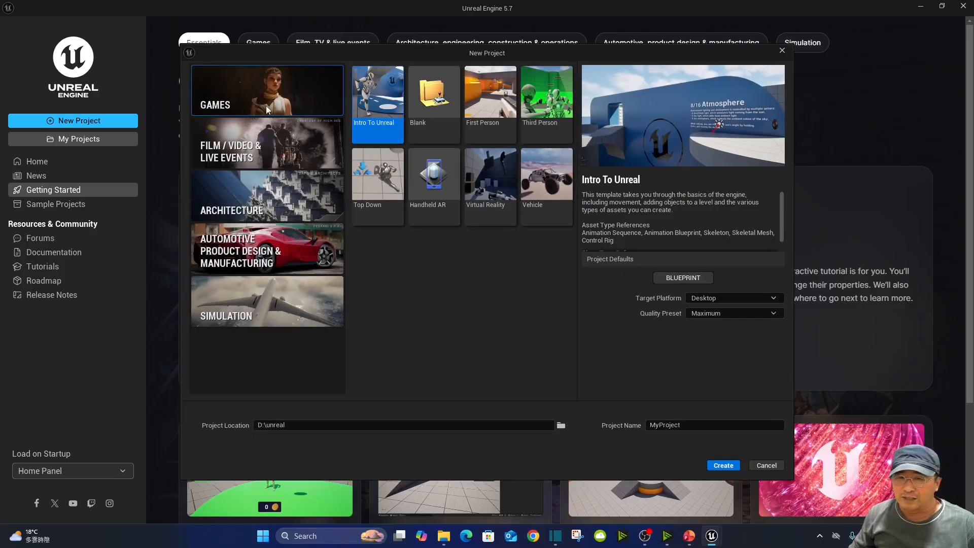
pyautogui.click(276, 150)
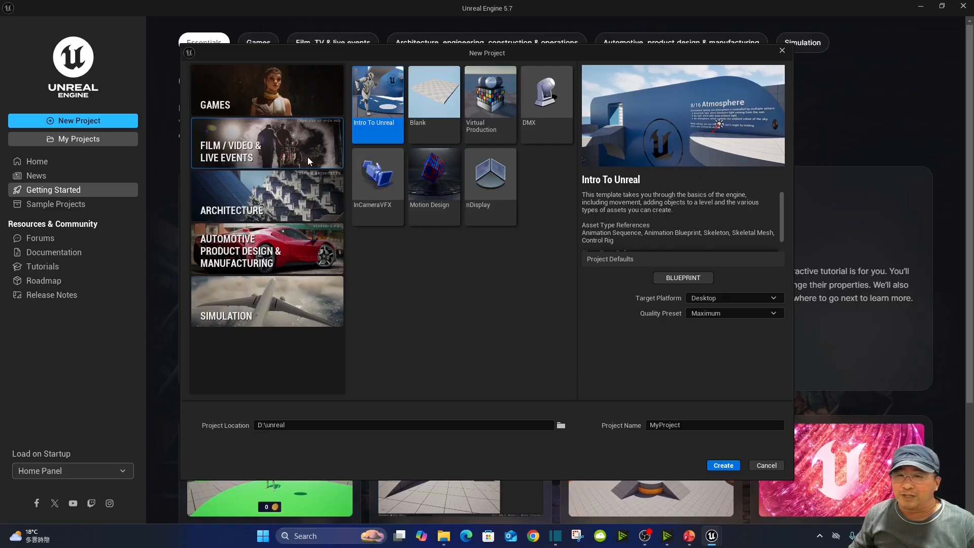
pyautogui.click(433, 97)
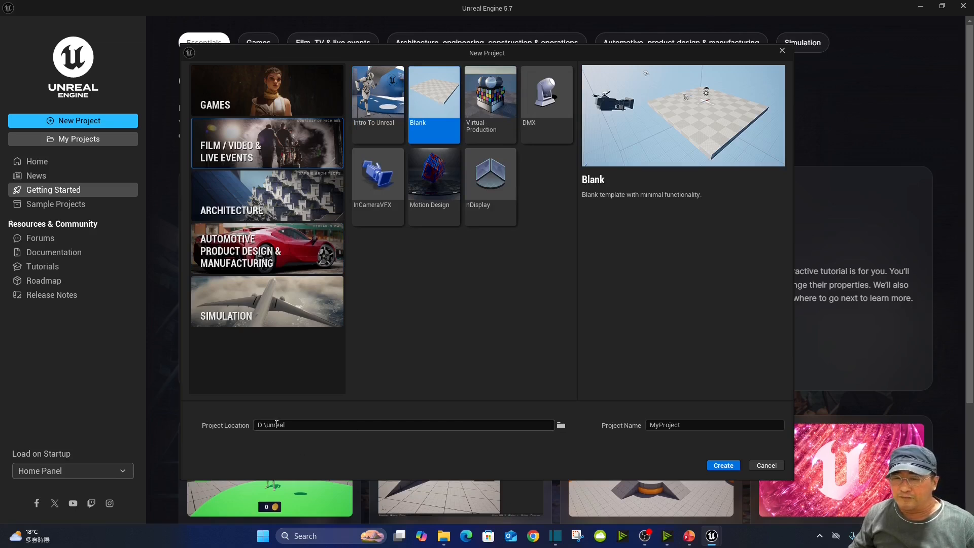
# - Name the project wall_dissolve, keep it in D:\unreal, and create it
pyautogui.click(284, 428)
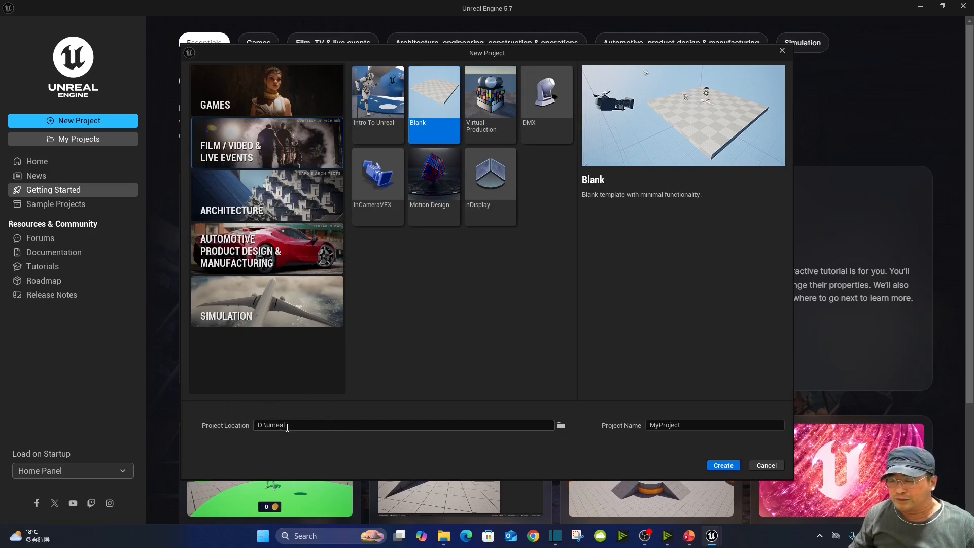
pyautogui.click(691, 425)
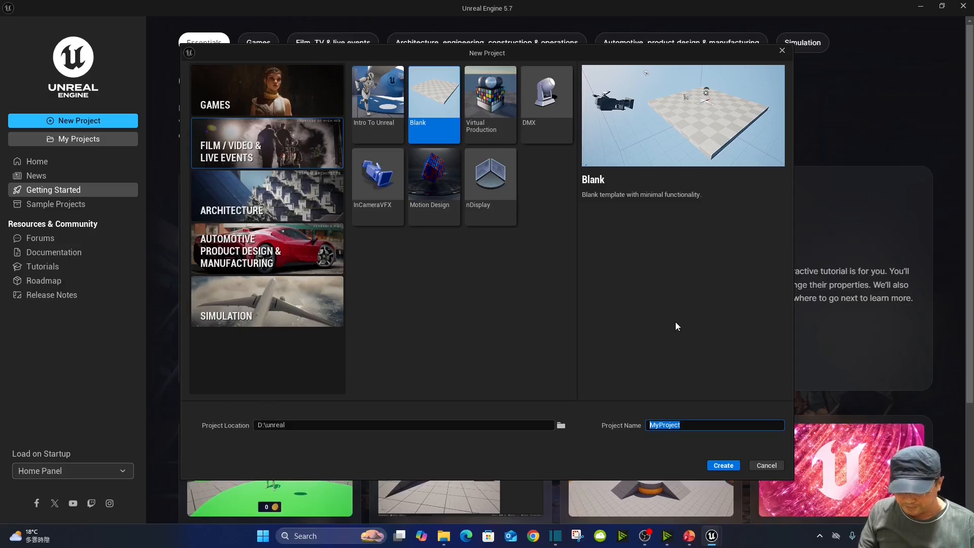
pyautogui.write('wall_diss')
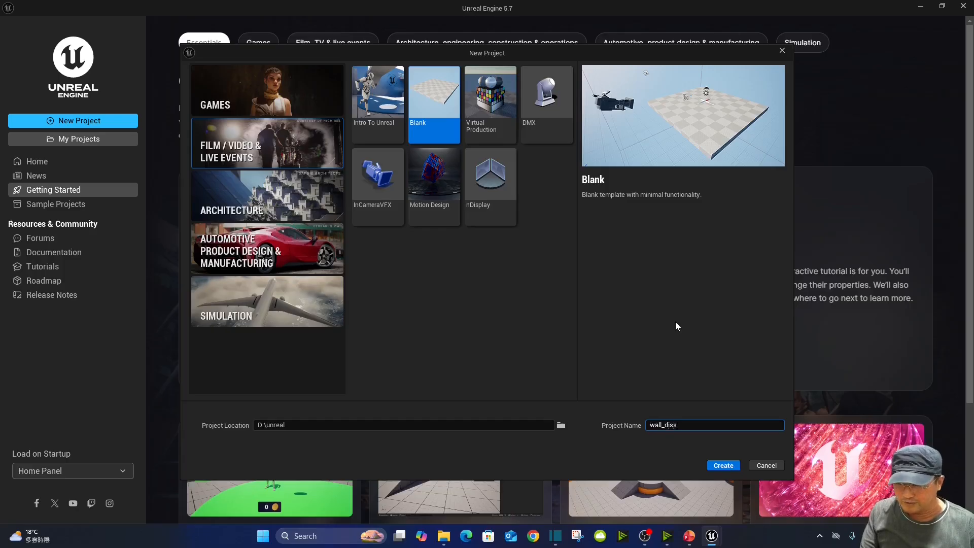
pyautogui.write('olve')
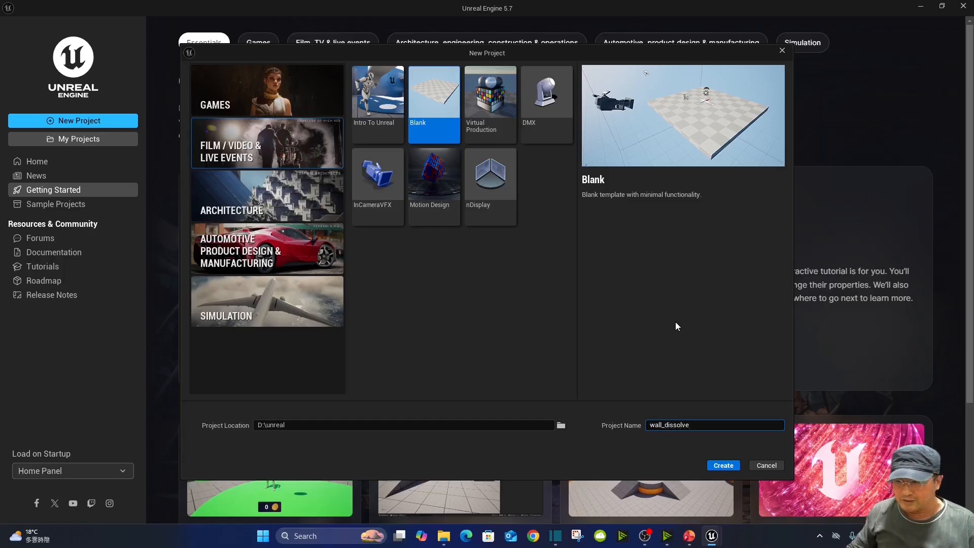
pyautogui.click(724, 466)
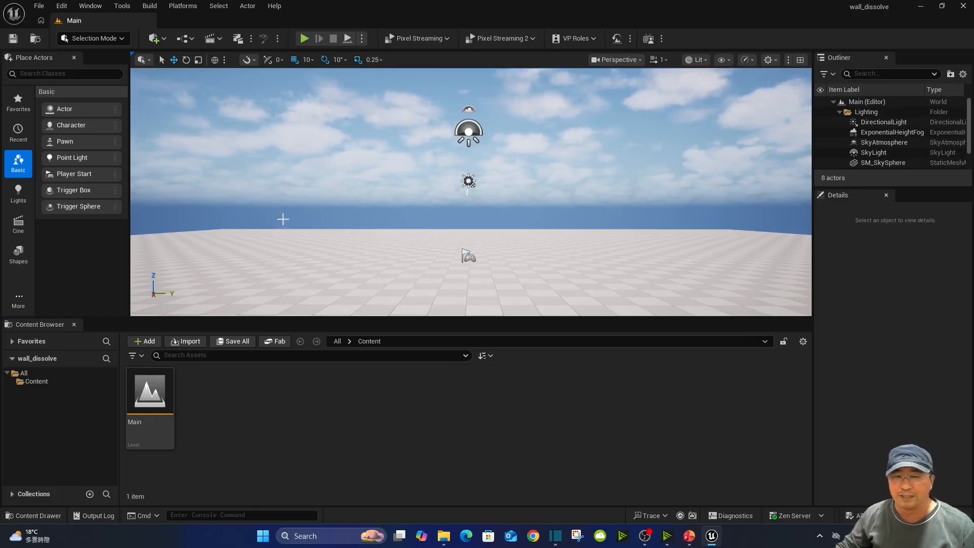
# - Enable Invert Middle Mouse Pan for the level viewports in the Editor Preferences
pyautogui.moveTo(480, 212); pyautogui.dragTo(463, 213, button='right')
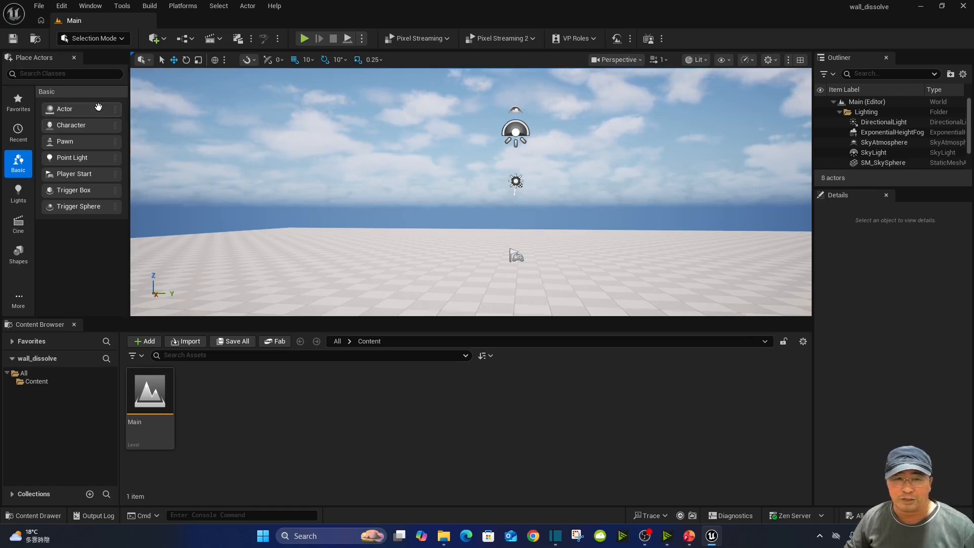
pyautogui.click(39, 6)
pyautogui.moveTo(58, 6)
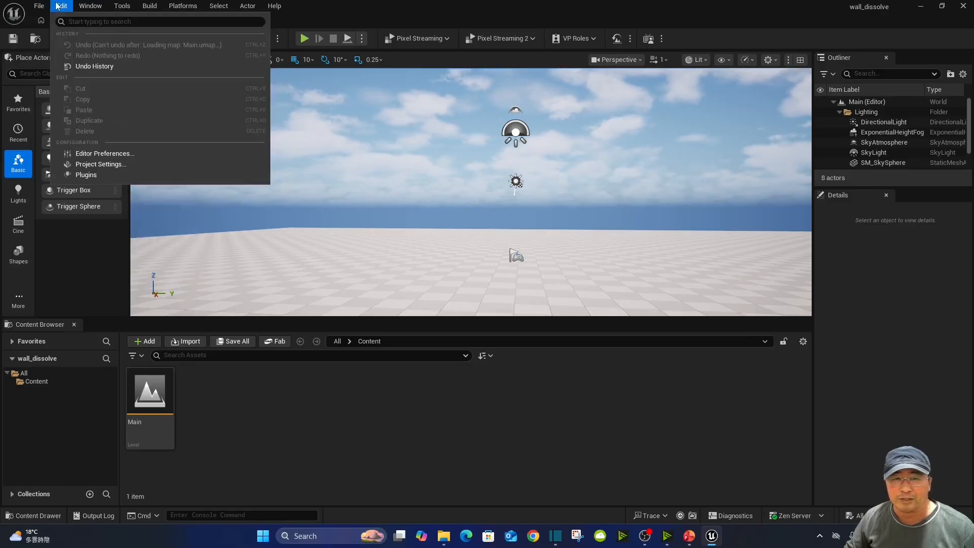
pyautogui.click(139, 153)
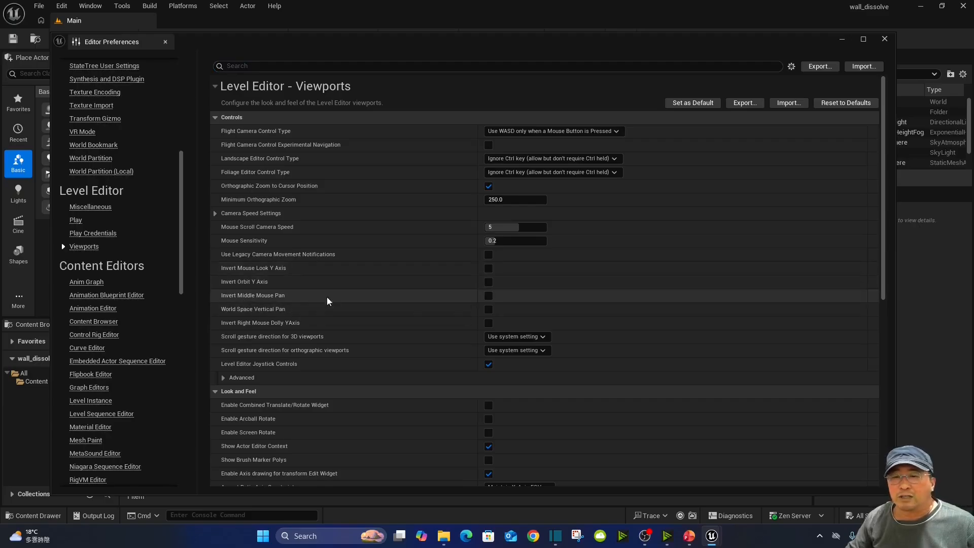
pyautogui.click(489, 296)
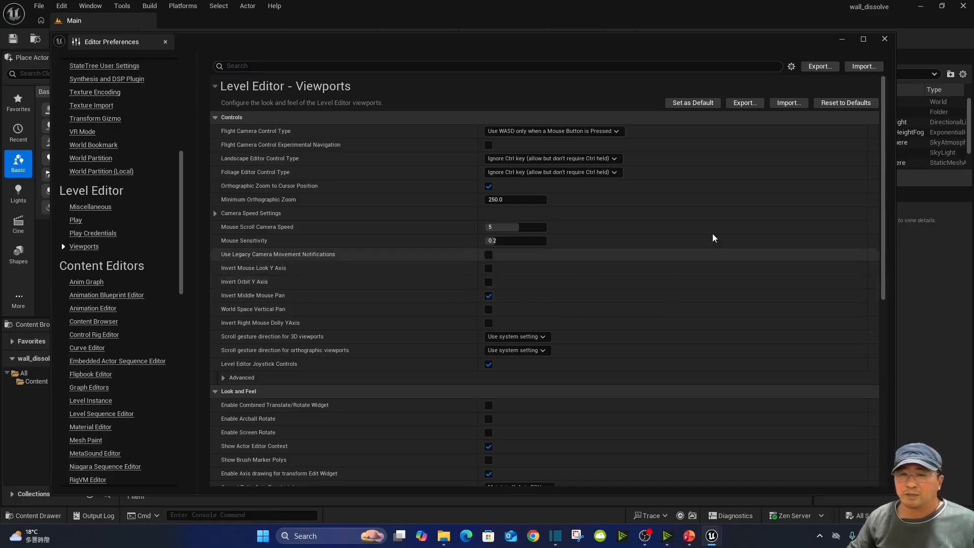
pyautogui.click(885, 39)
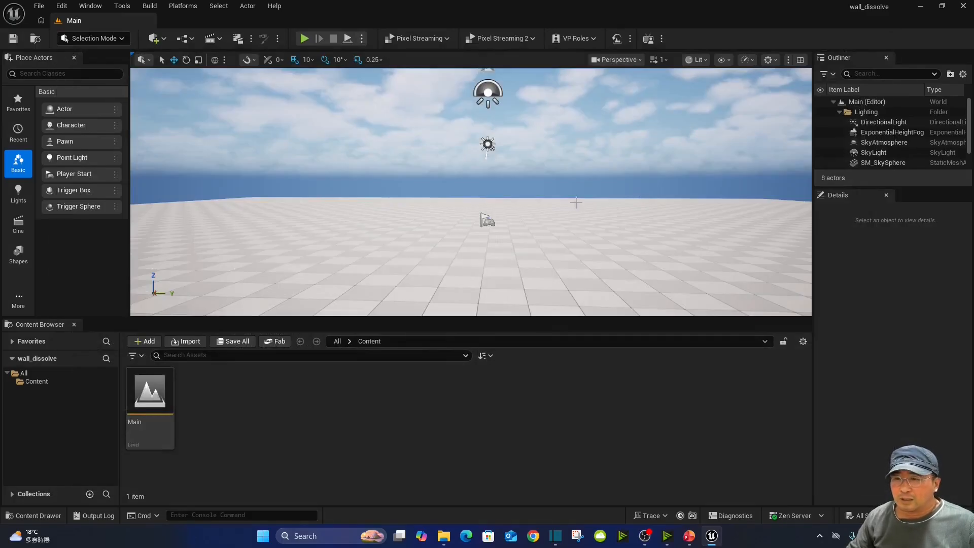
# - Pan and look around the level viewport to check the inverted pan direction and camera navigation
pyautogui.moveTo(541, 191); pyautogui.dragTo(512, 191, button='middle')
pyautogui.moveTo(541, 191); pyautogui.dragTo(569, 191)
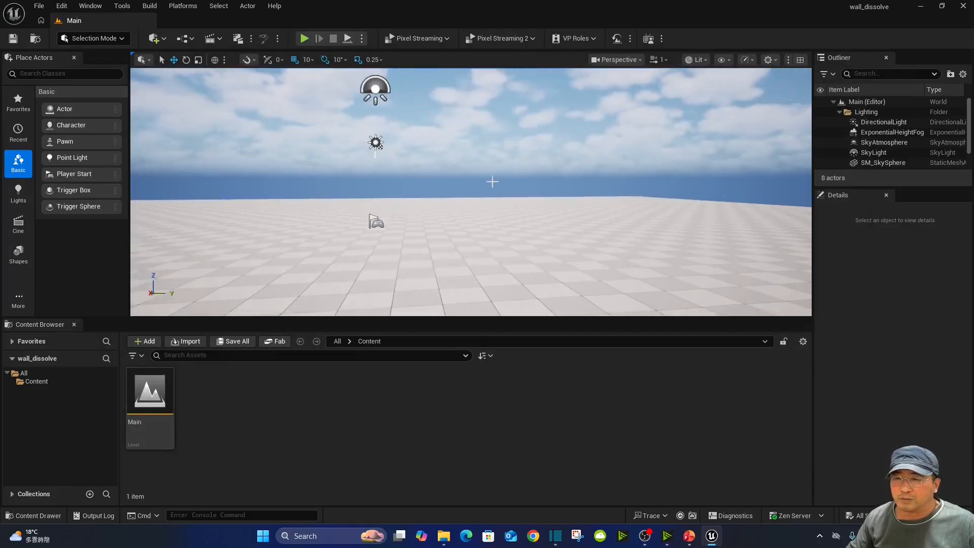
pyautogui.moveTo(528, 188); pyautogui.dragTo(482, 188, button='middle')
pyautogui.moveTo(381, 211)
pyautogui.mouseDown(button='middle')
pyautogui.moveTo(430, 207)
pyautogui.moveTo(393, 207)
pyautogui.mouseUp(button='middle')
pyautogui.moveTo(547, 204); pyautogui.dragTo(568, 204)
pyautogui.moveTo(545, 204)
pyautogui.mouseDown(button='middle')
pyautogui.moveTo(545, 218)
pyautogui.moveTo(552, 193)
pyautogui.mouseUp(button='middle')
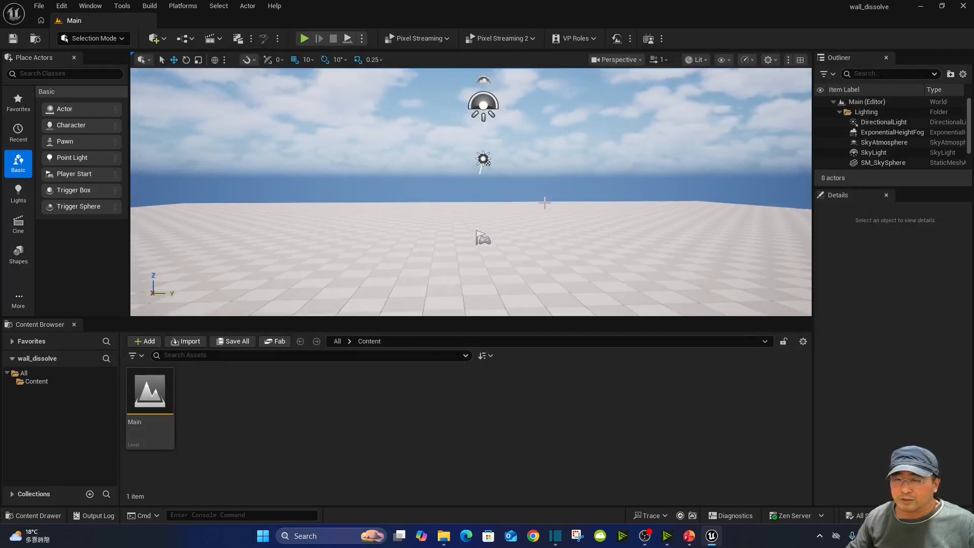
pyautogui.moveTo(546, 204); pyautogui.dragTo(516, 202, button='right')
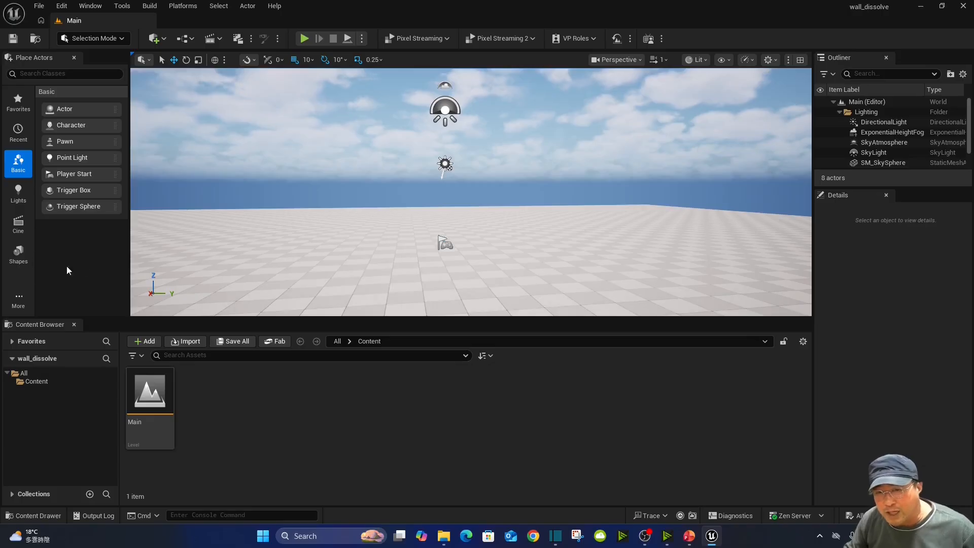
# - Place a Plane shape on the level's floor and scale it to 10 on all axes with the scale locked
pyautogui.click(15, 258)
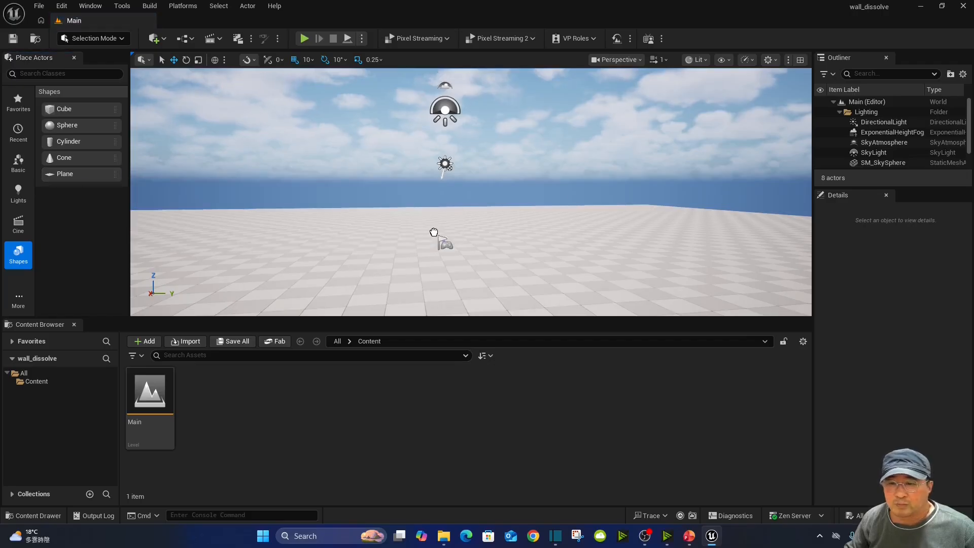
pyautogui.moveTo(433, 232); pyautogui.dragTo(435, 235)
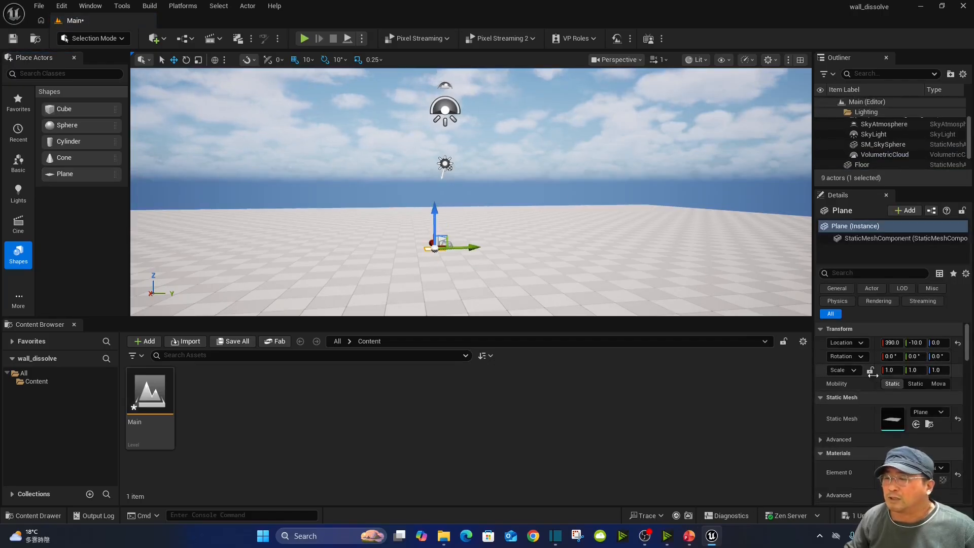
pyautogui.click(870, 371)
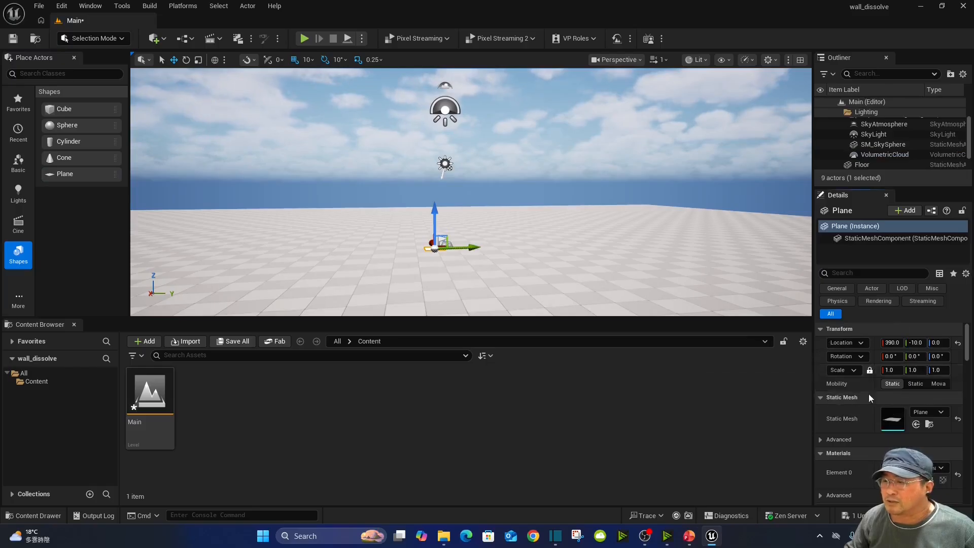
pyautogui.click(893, 369)
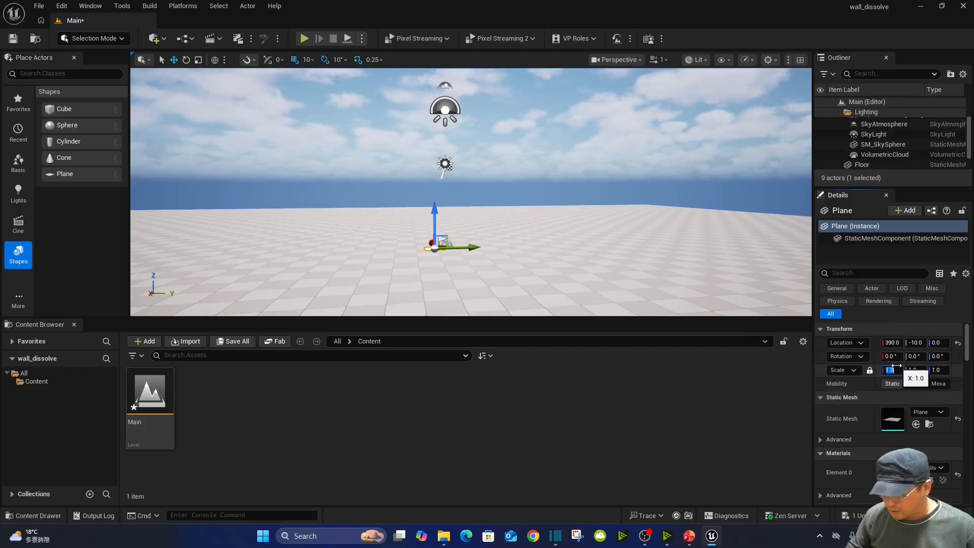
pyautogui.write('10')
pyautogui.press('Return')
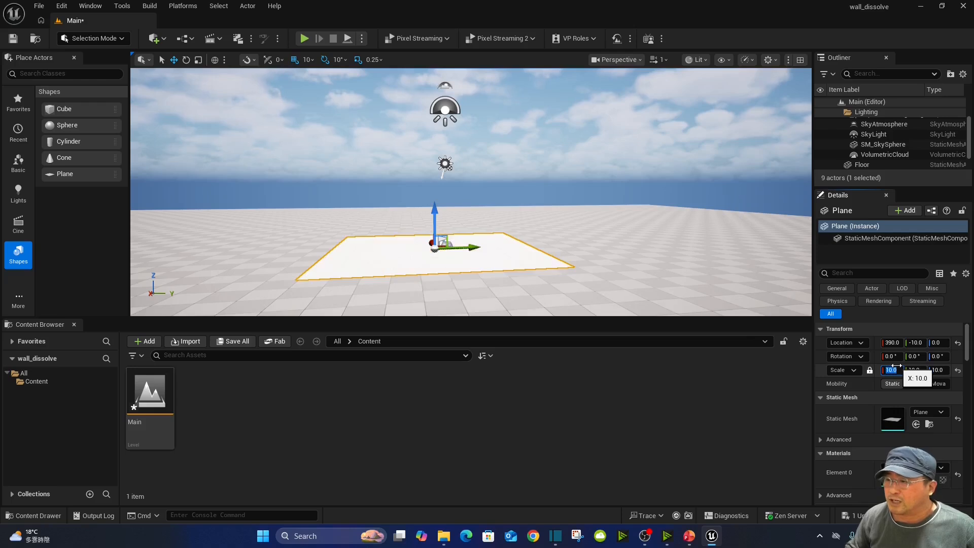
# - Stand the plane upright with a 90° pitch rotation and raise it to a Z location of about 510
pyautogui.click(921, 356)
pyautogui.write('90')
pyautogui.press('Return')
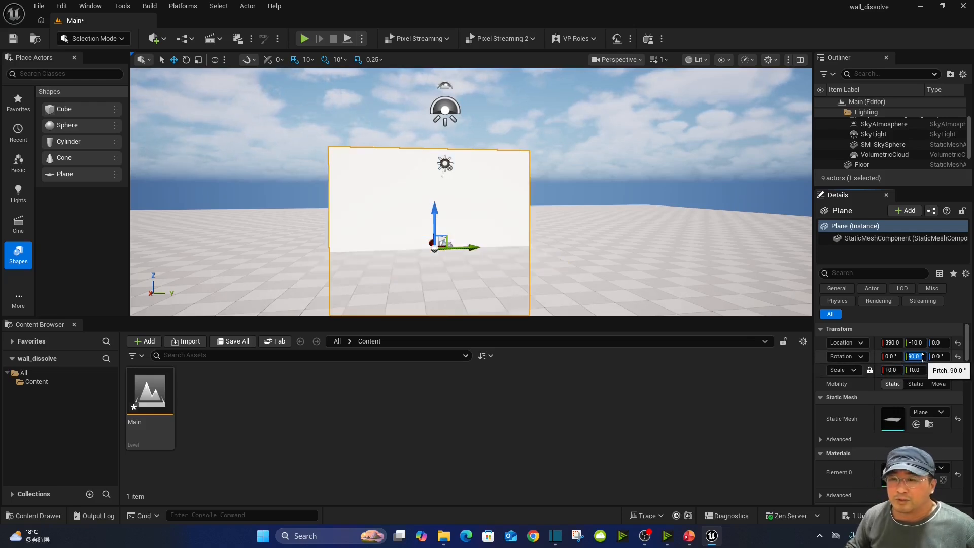
pyautogui.moveTo(434, 209); pyautogui.dragTo(433, 107)
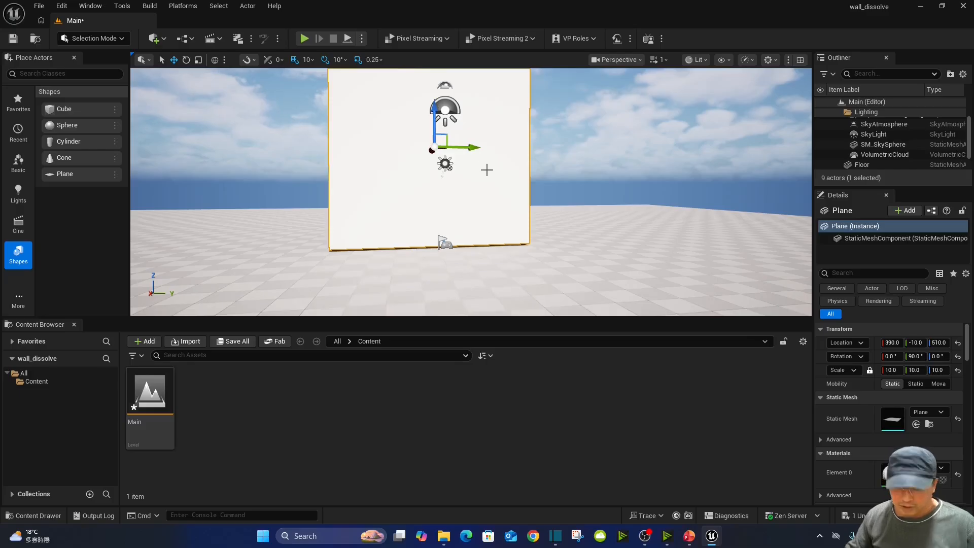
pyautogui.press('f')
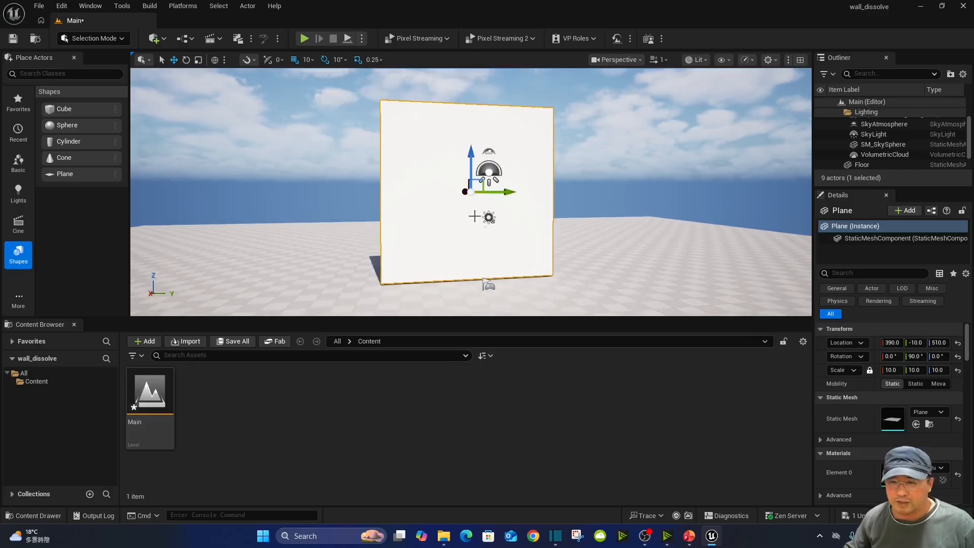
pyautogui.moveTo(465, 245)
pyautogui.mouseDown(button='right')
pyautogui.moveTo(503, 245)
pyautogui.moveTo(468, 246)
pyautogui.mouseUp(button='right')
pyautogui.keyDown('alt'); pyautogui.moveTo(417, 211); pyautogui.dragTo(470, 228); pyautogui.keyUp('alt')
pyautogui.moveTo(434, 197); pyautogui.dragTo(424, 201, button='right')
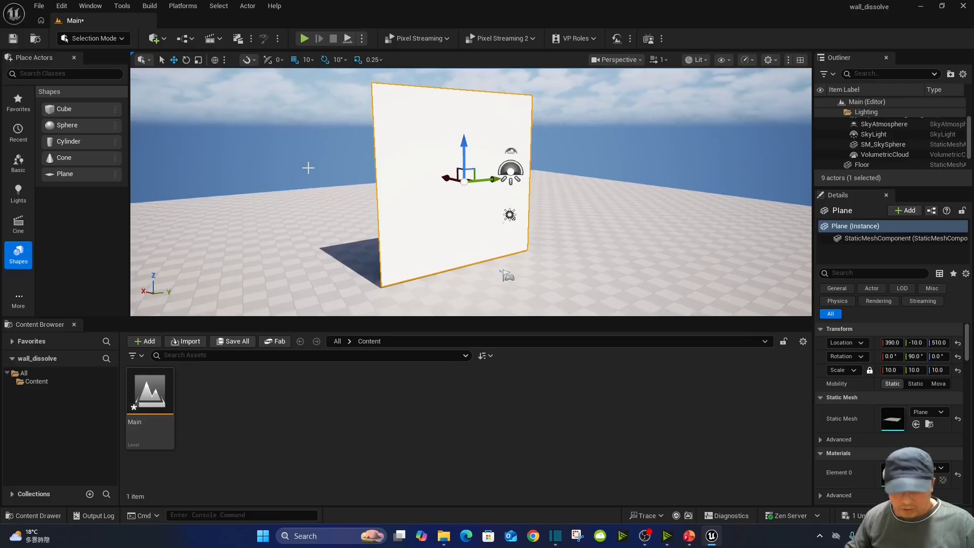
pyautogui.press('q')
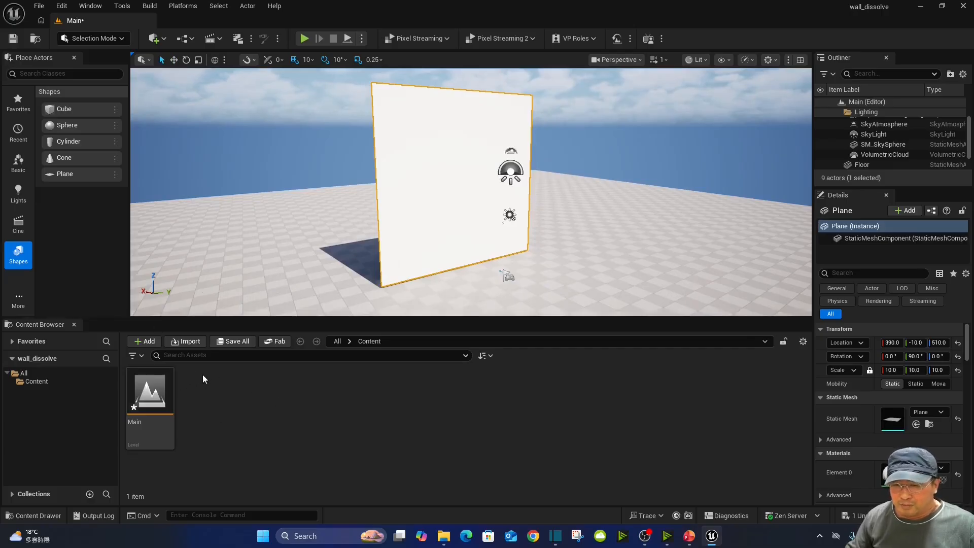
# - Open the Fab marketplace from the Content folder and search all products for "stone road"
pyautogui.click(149, 342)
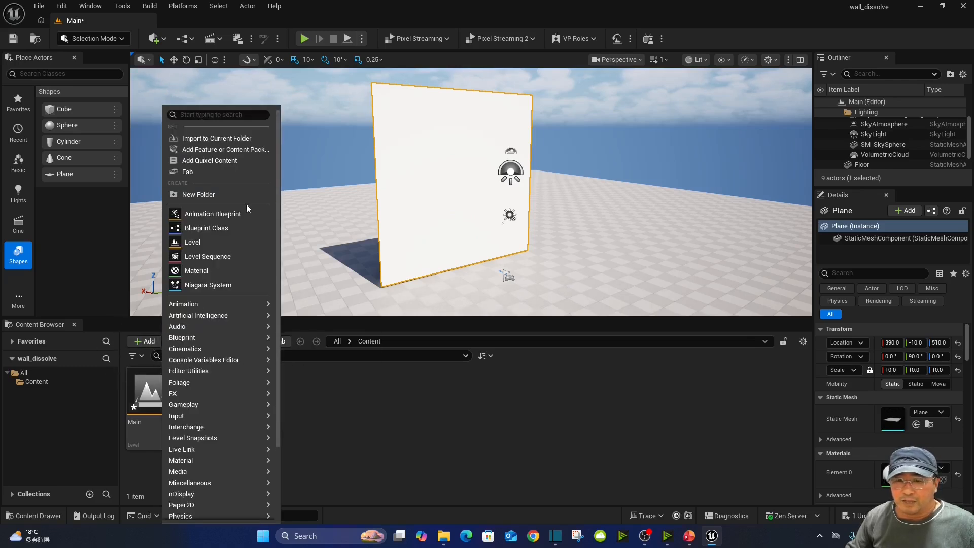
pyautogui.click(198, 173)
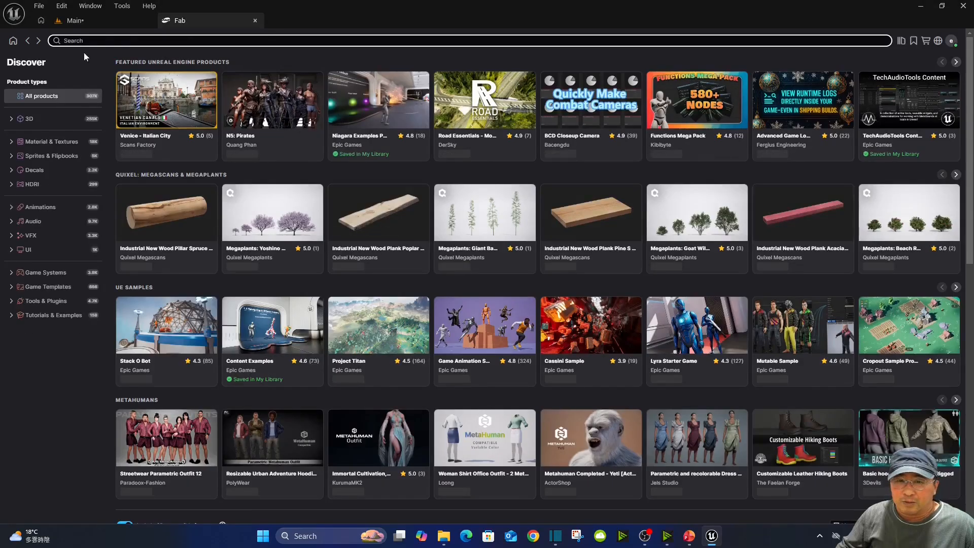
pyautogui.click(107, 41)
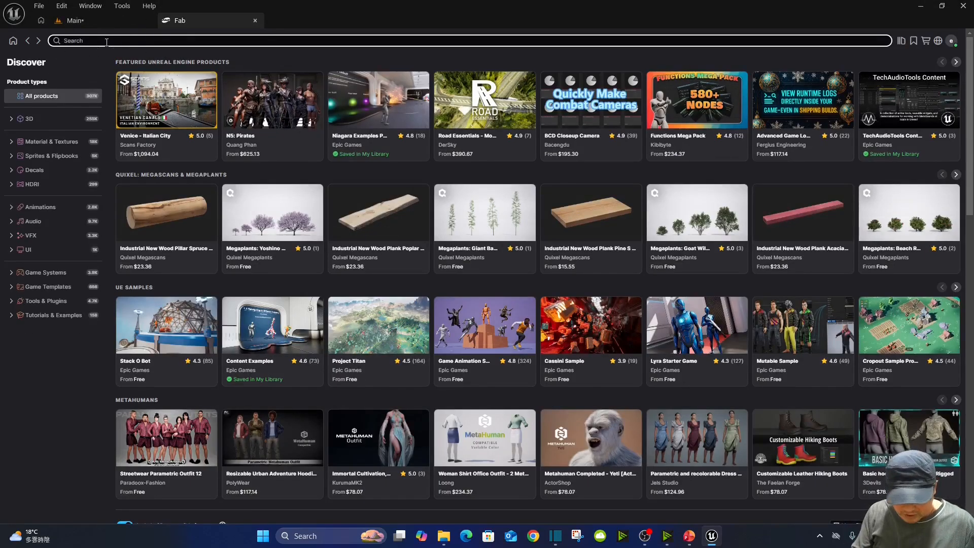
pyautogui.write('stone')
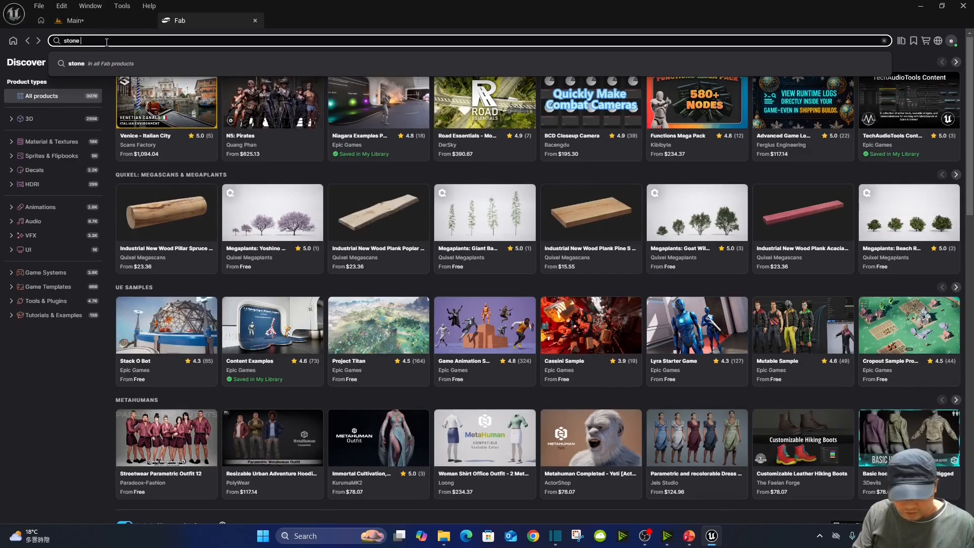
pyautogui.write(' road')
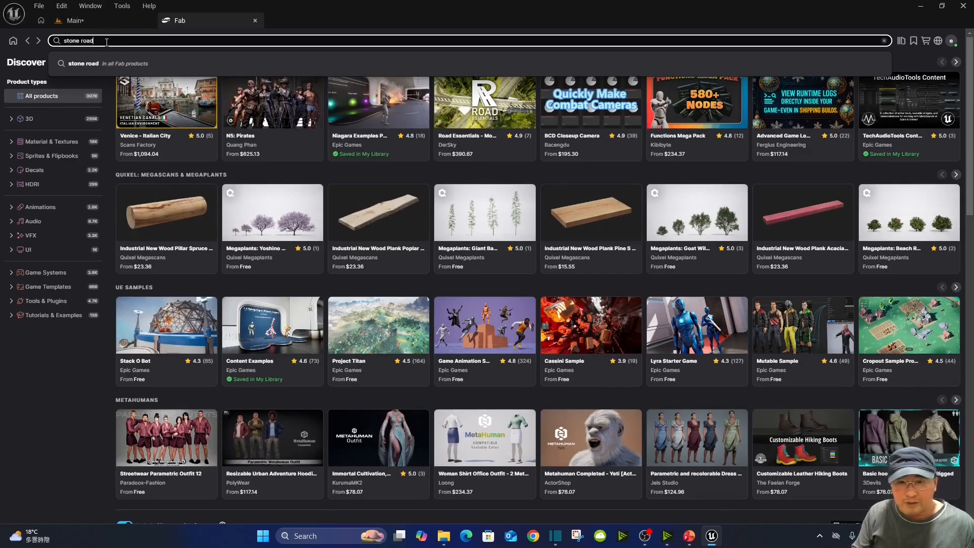
pyautogui.press('Return')
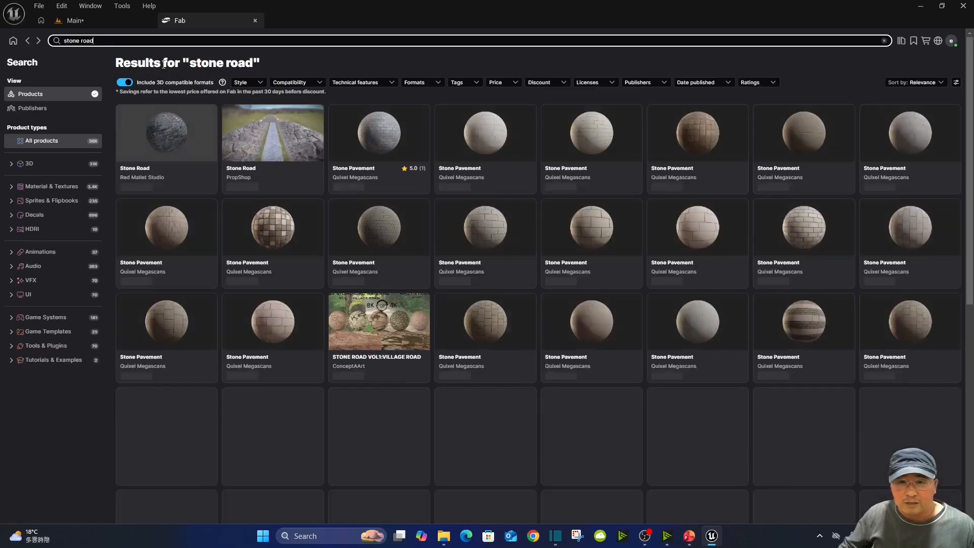
# - Add Red Mallet Studio's Stone Road material to the project, choosing 5.6 as the closest alternative engine version
pyautogui.click(163, 136)
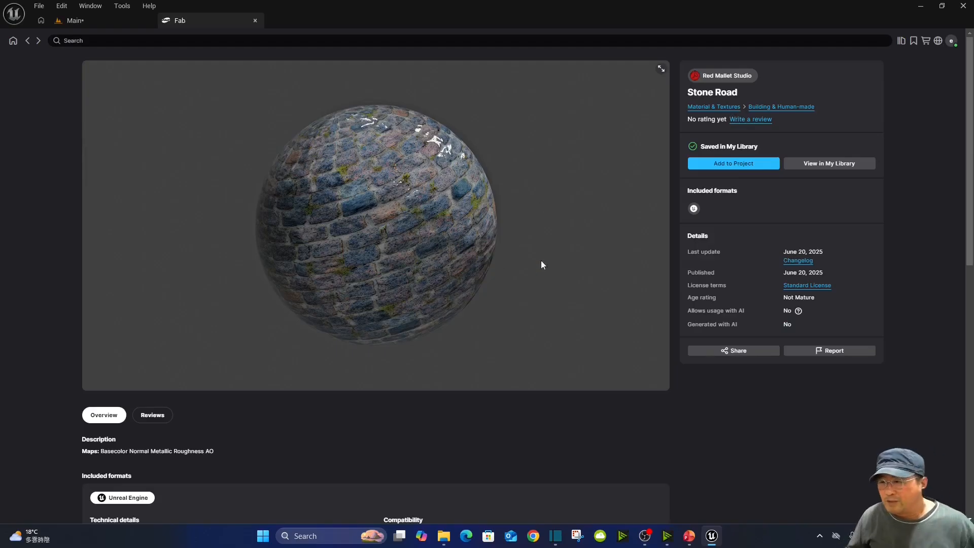
pyautogui.click(753, 172)
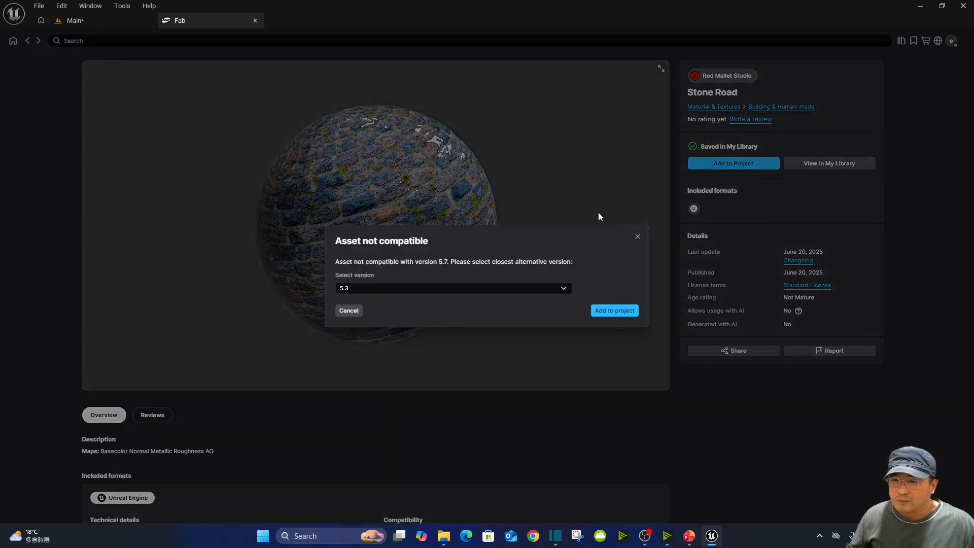
pyautogui.click(565, 288)
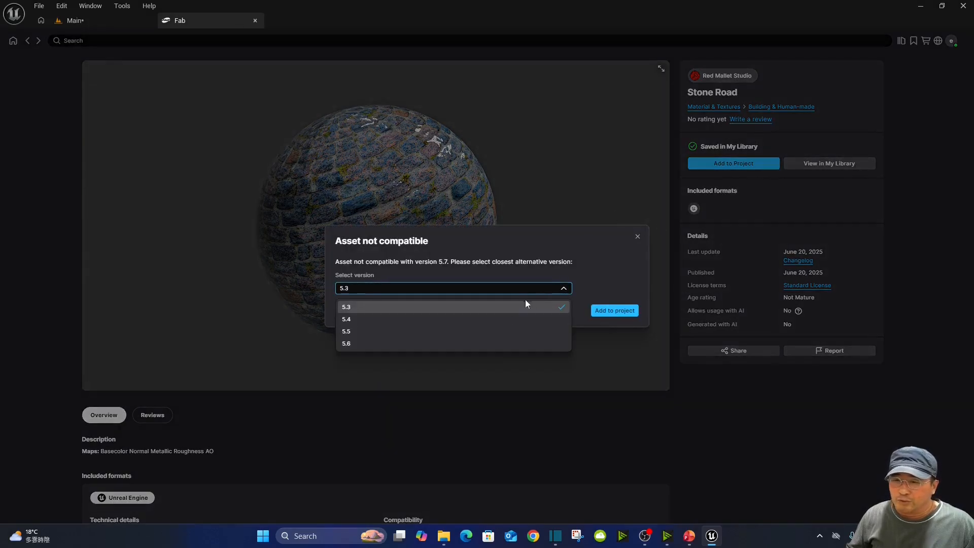
pyautogui.click(400, 345)
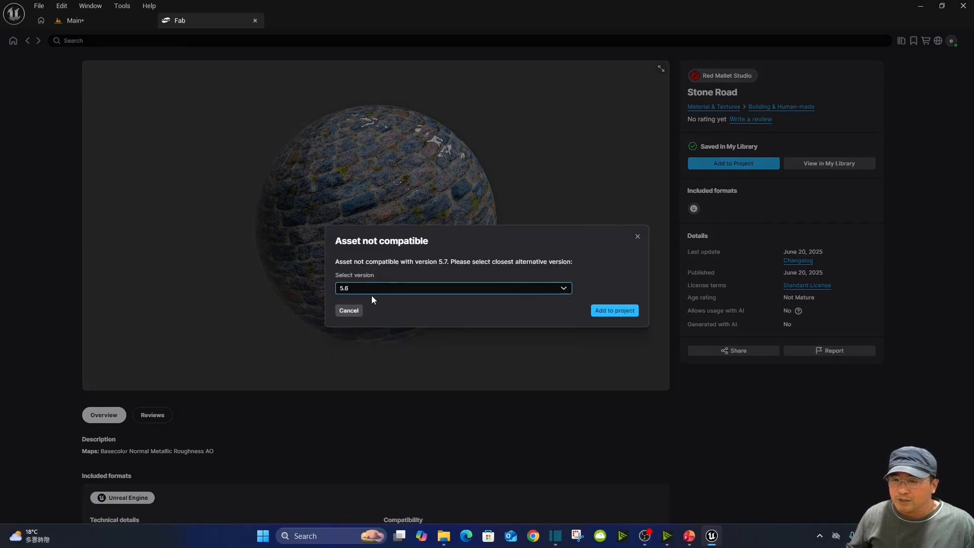
pyautogui.click(615, 312)
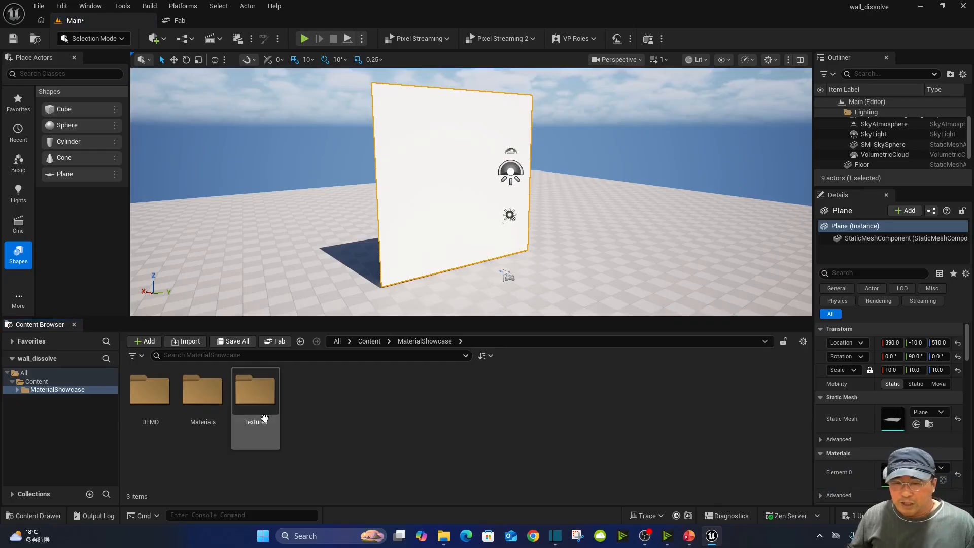
# - Examine the Stone Road base color, metallic roughness, occlusion and normal textures in the MaterialShowcase Textures folder
pyautogui.click(251, 396)
pyautogui.doubleClick(252, 396)
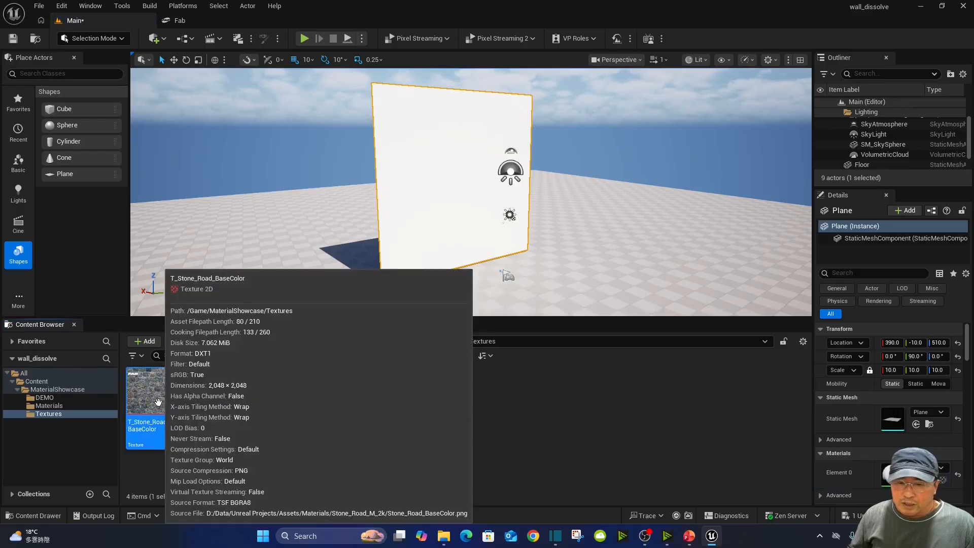
pyautogui.click(153, 396)
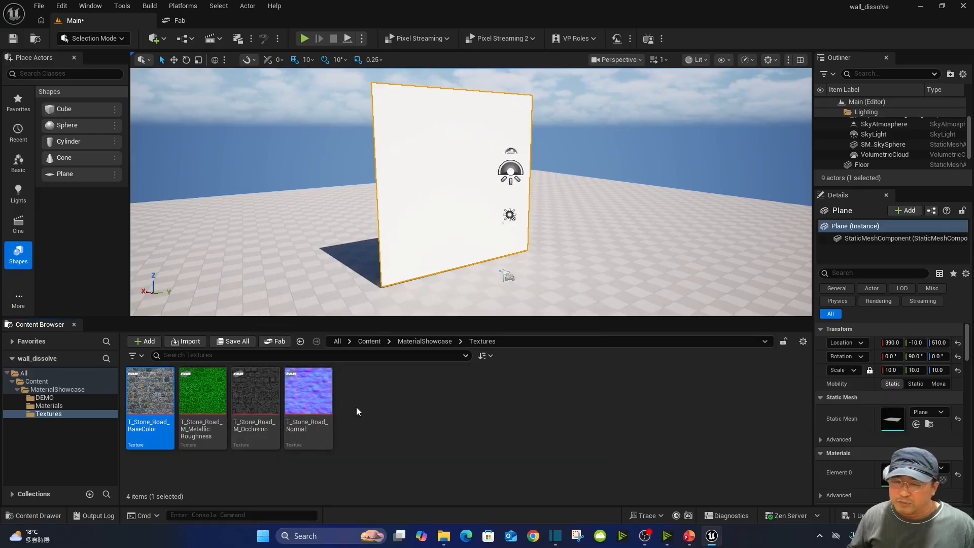
pyautogui.click(256, 406)
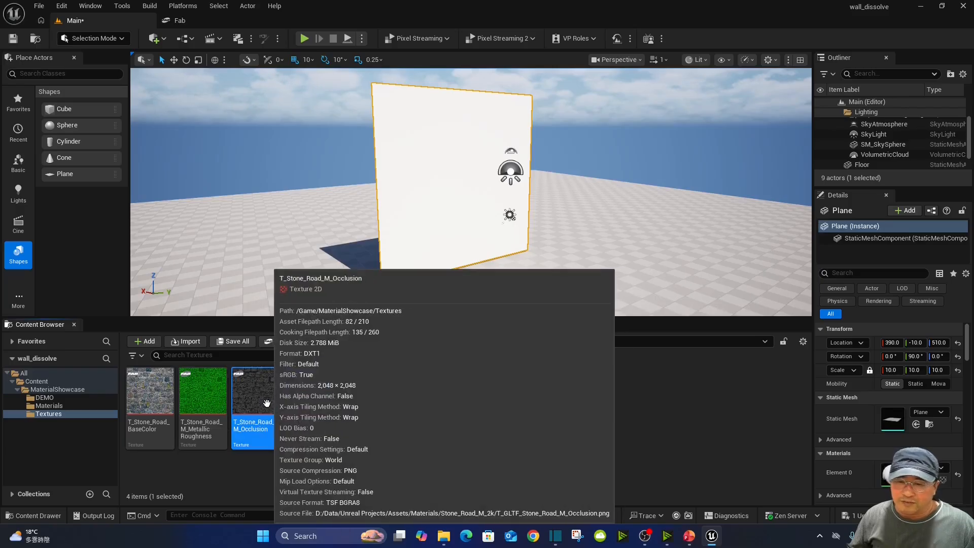
pyautogui.click(372, 405)
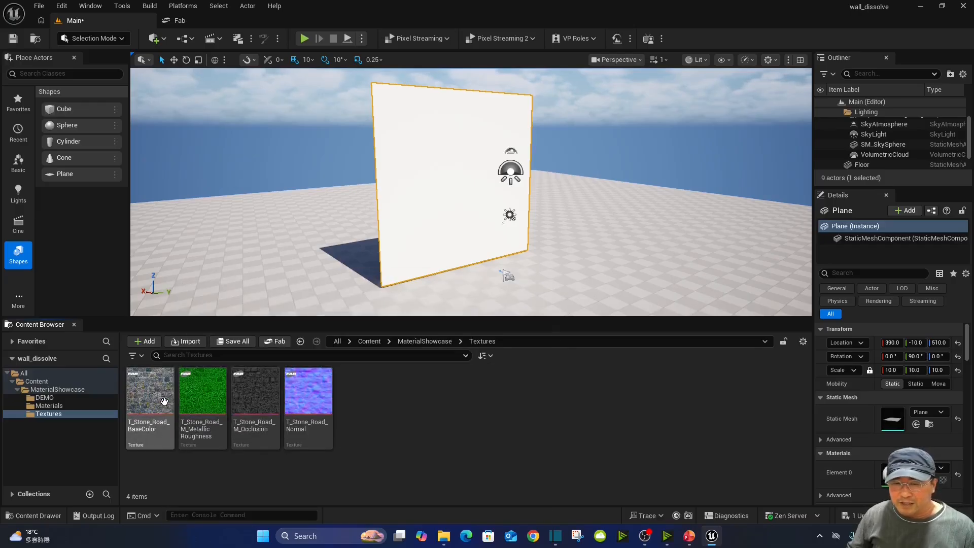
pyautogui.moveTo(251, 401)
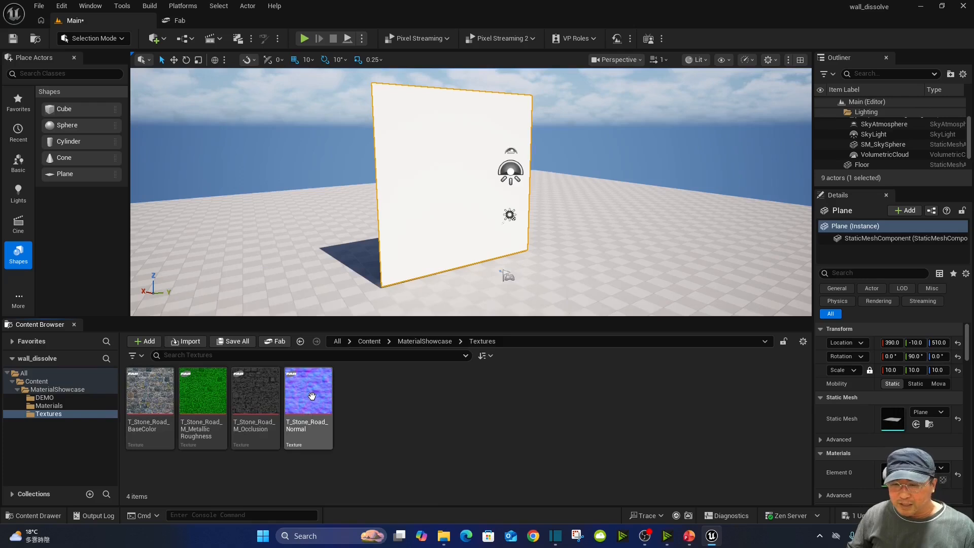
pyautogui.moveTo(312, 396)
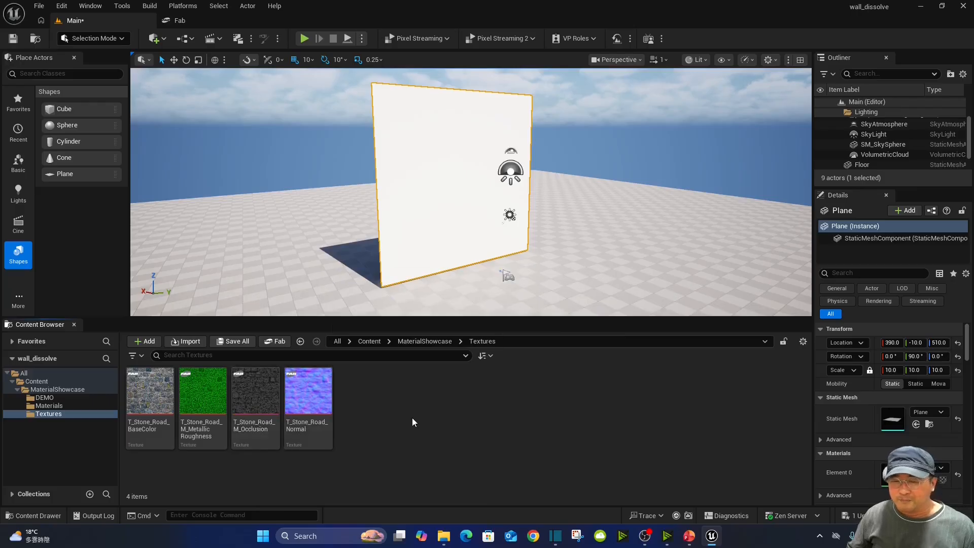
# - Create a new material named Mat_dissolve in the root Content folder
pyautogui.click(64, 382)
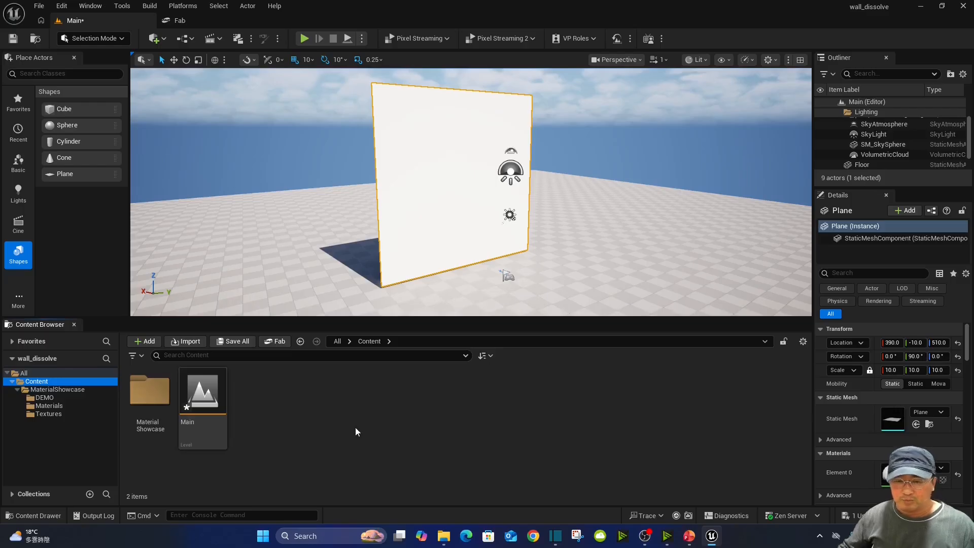
pyautogui.click(299, 395)
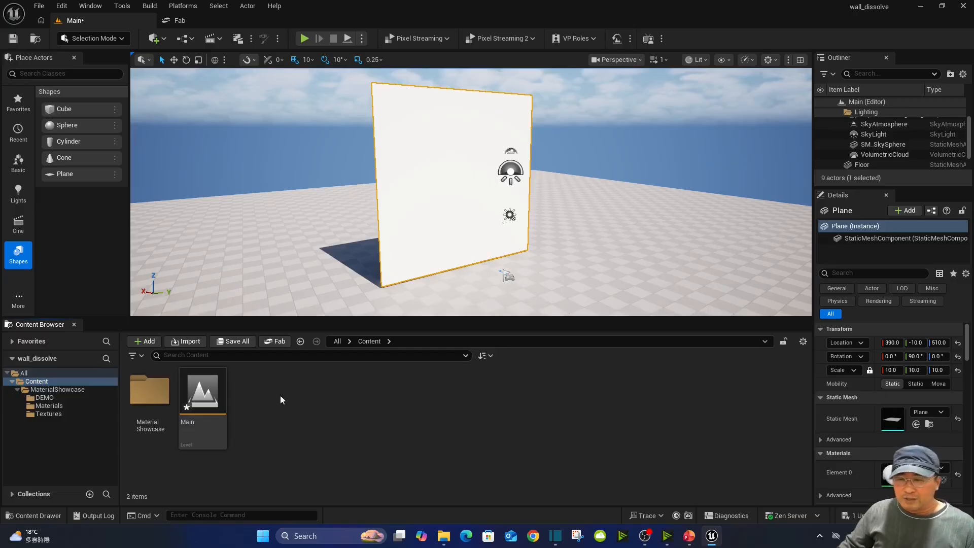
pyautogui.rightClick(304, 393)
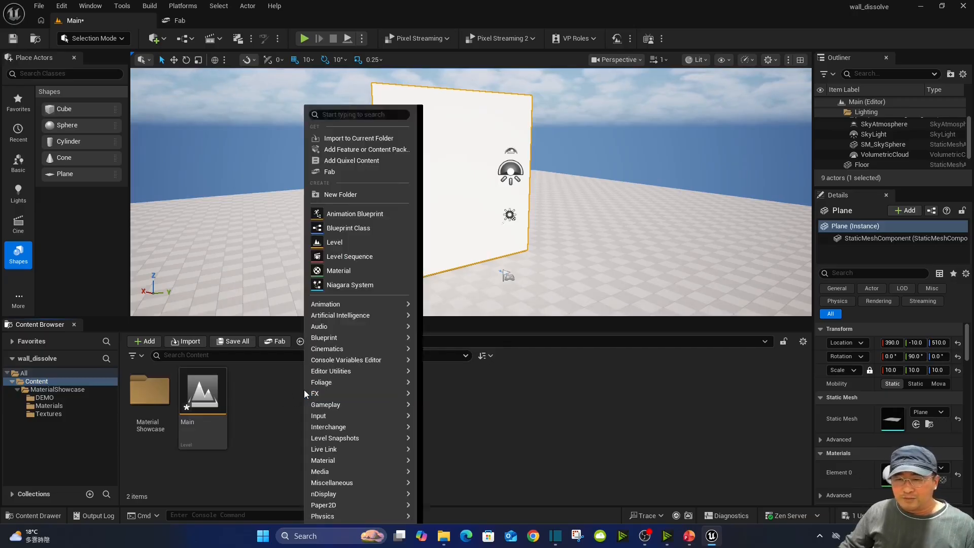
pyautogui.click(360, 270)
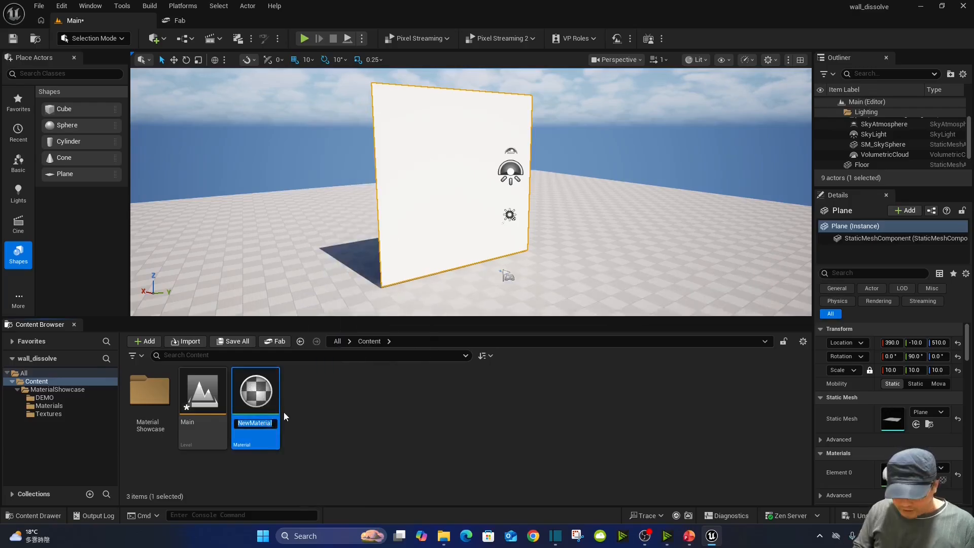
pyautogui.write('Mat_dissol')
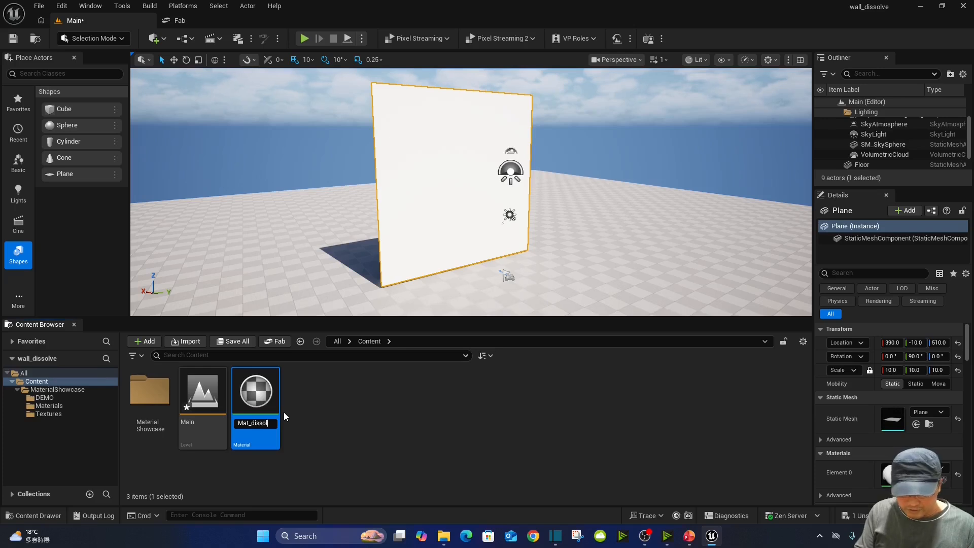
pyautogui.write('ve')
pyautogui.press('Return')
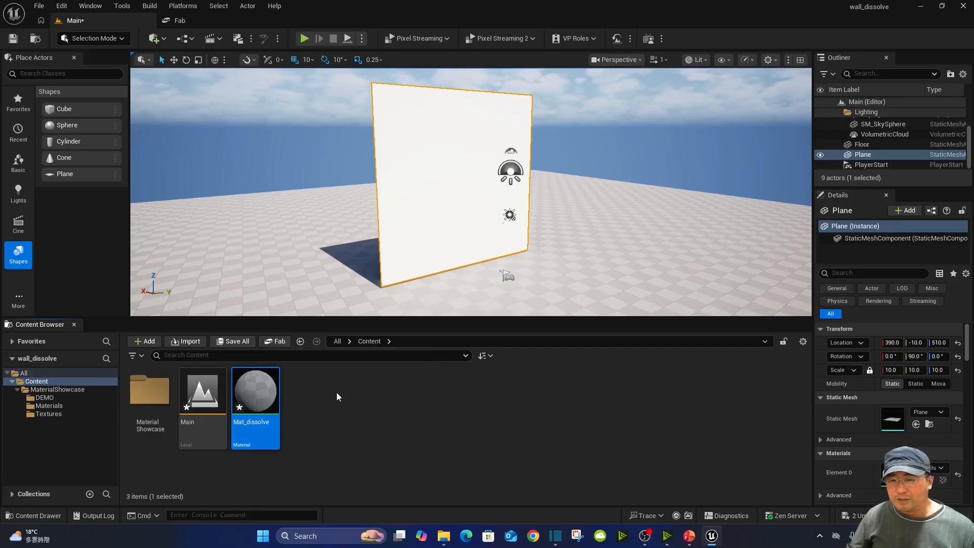
# - Create a material instance of Mat_dissolve, keeping its default name, and apply it to the upright plane in the level
pyautogui.rightClick(249, 385)
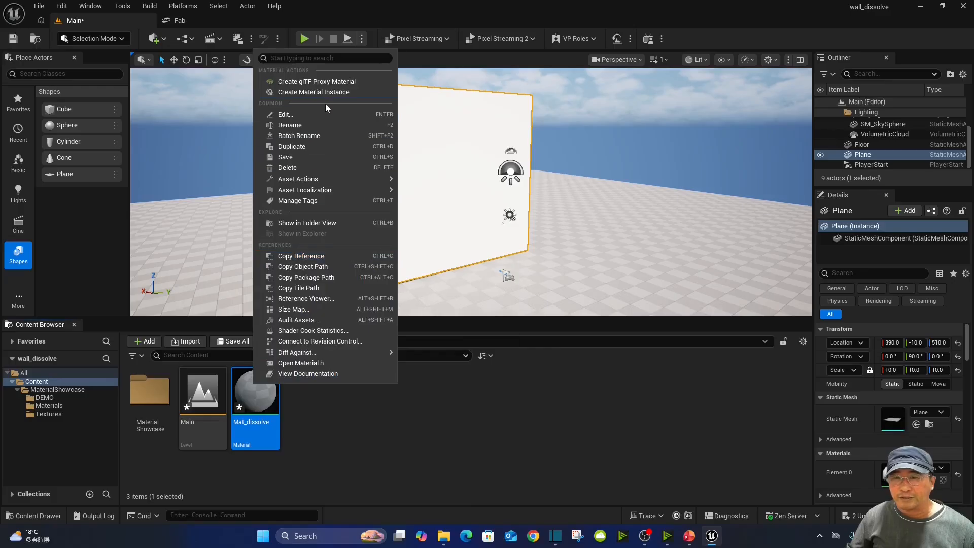
pyautogui.click(309, 93)
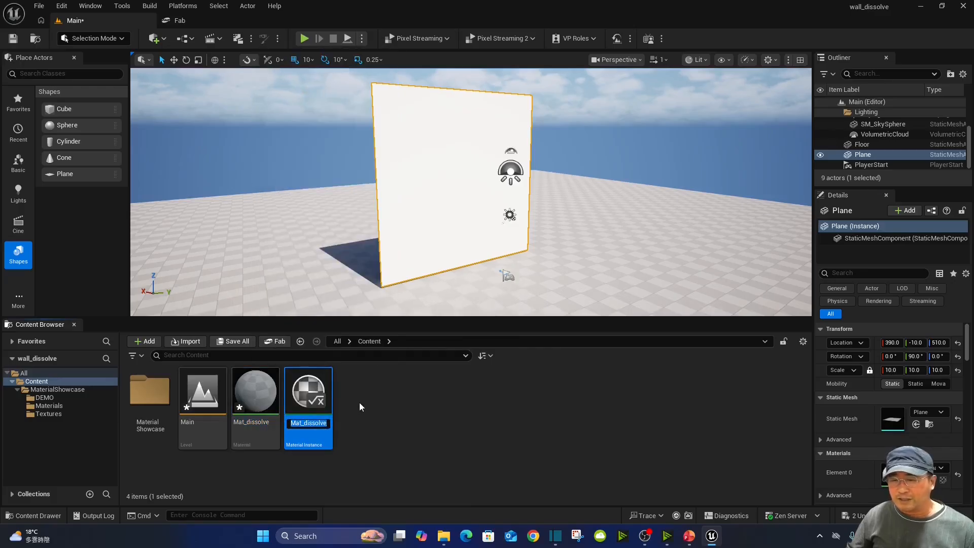
pyautogui.press('Return')
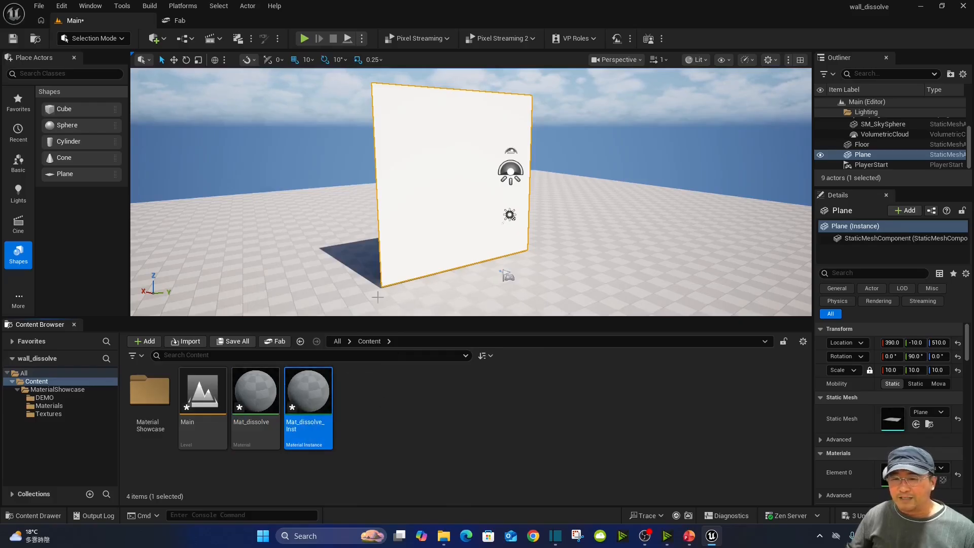
pyautogui.moveTo(315, 399); pyautogui.dragTo(458, 177)
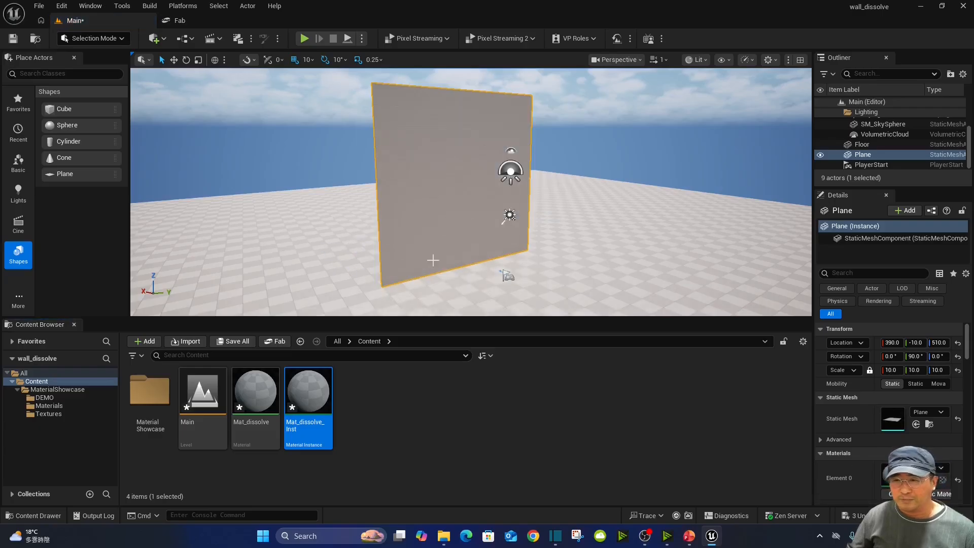
# - Open Mat_dissolve for editing, dock its editor beside the level's tab in the main window, and close Fab
pyautogui.click(256, 400)
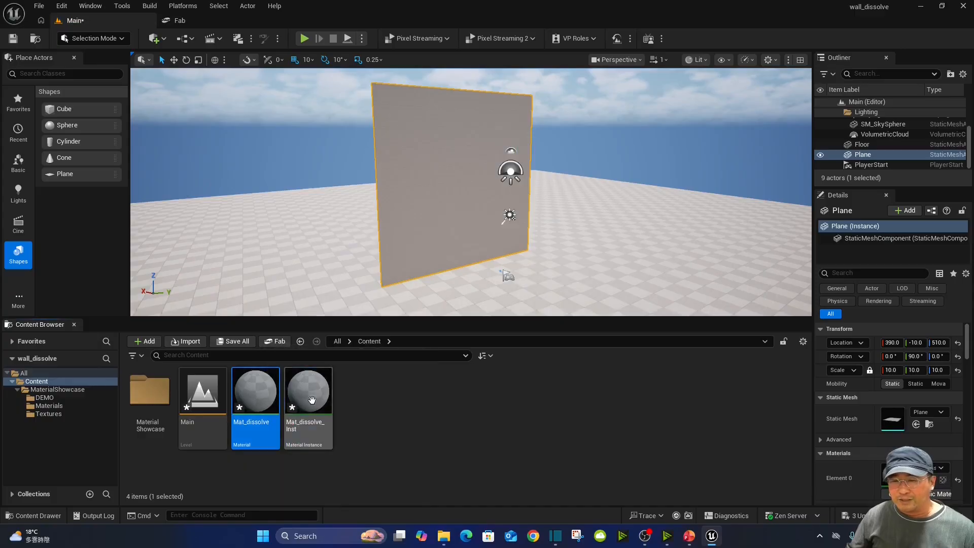
pyautogui.doubleClick(257, 398)
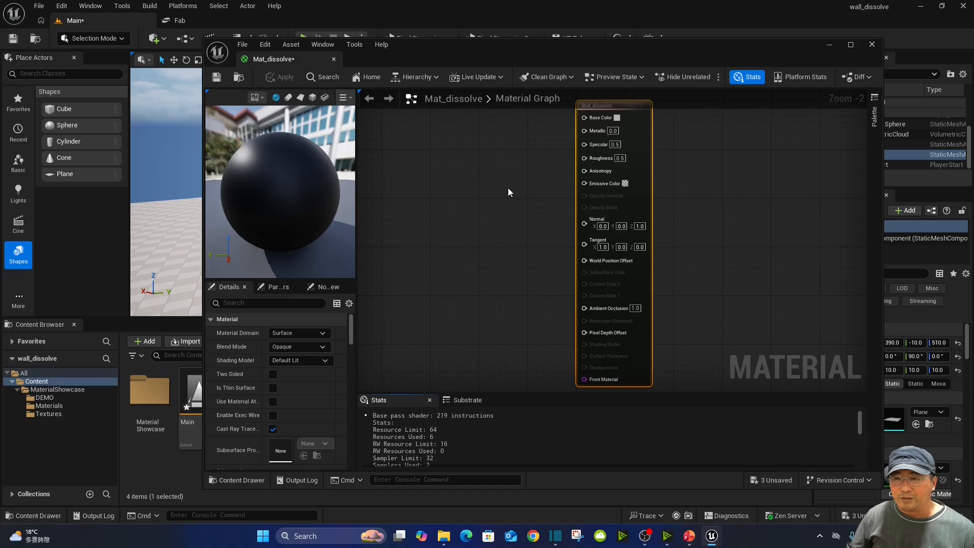
pyautogui.moveTo(319, 66); pyautogui.dragTo(290, 23)
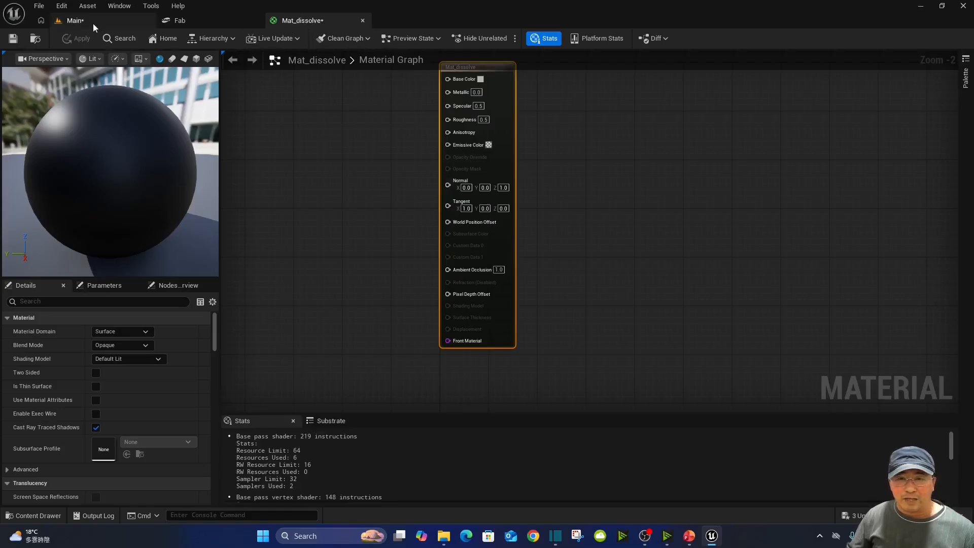
pyautogui.click(215, 23)
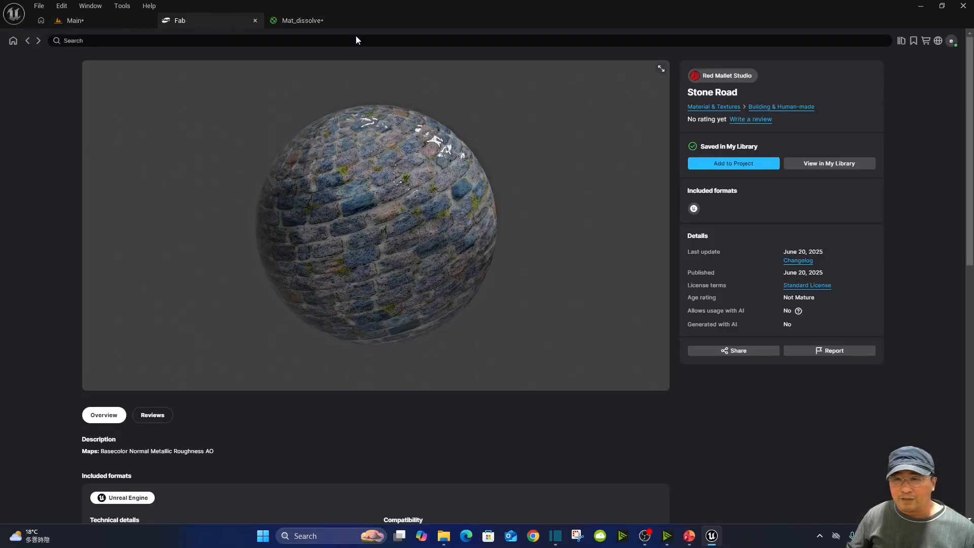
pyautogui.click(255, 21)
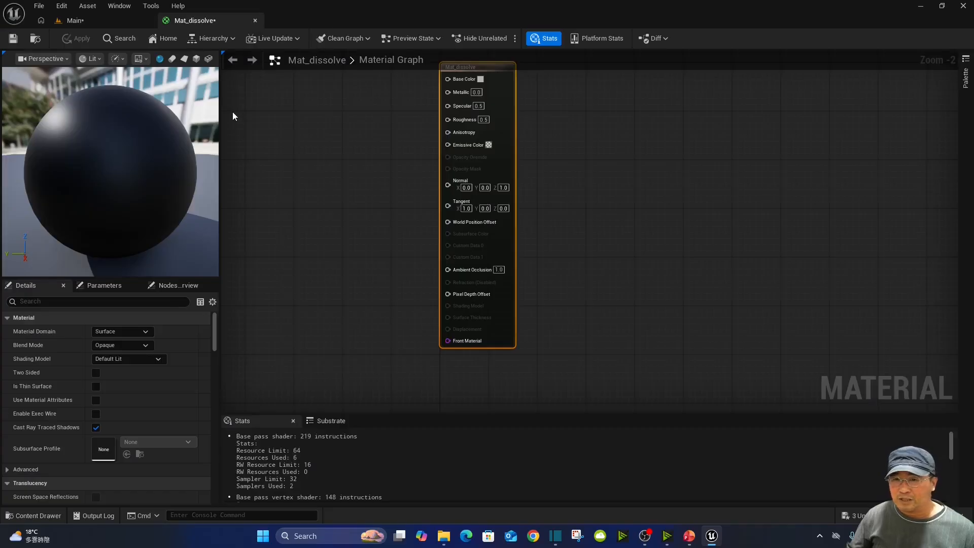
# - Return to the Main level and open the Mat_dissolve_Inst material instance for editing
pyautogui.click(107, 23)
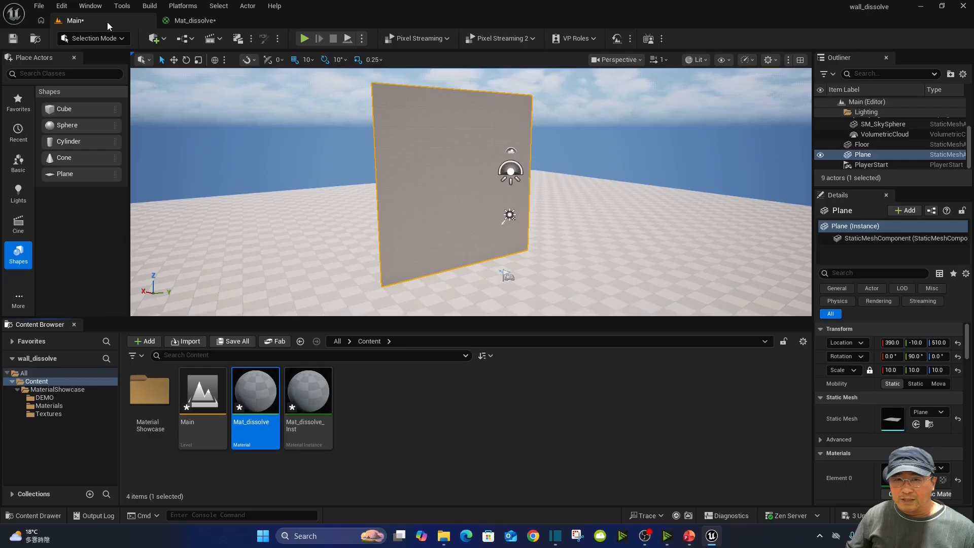
pyautogui.click(305, 394)
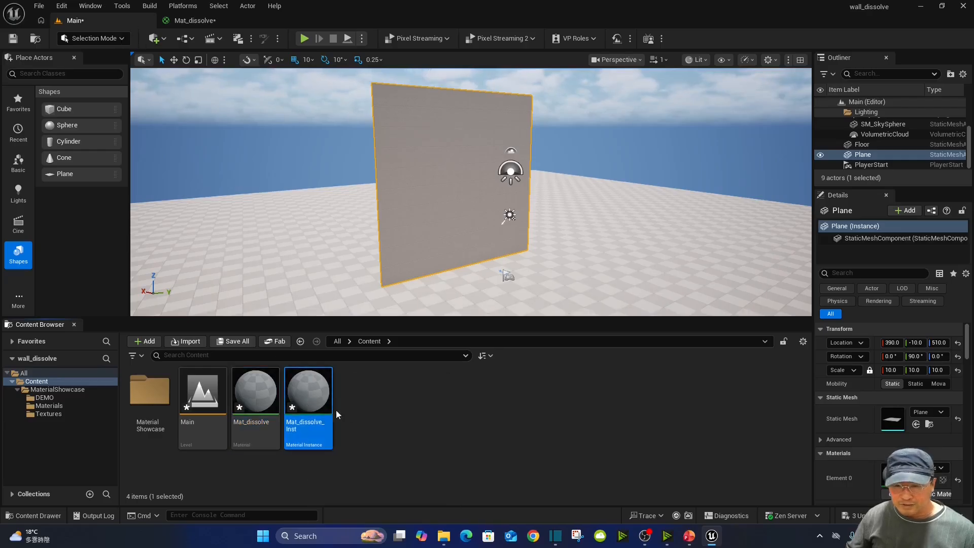
pyautogui.doubleClick(311, 403)
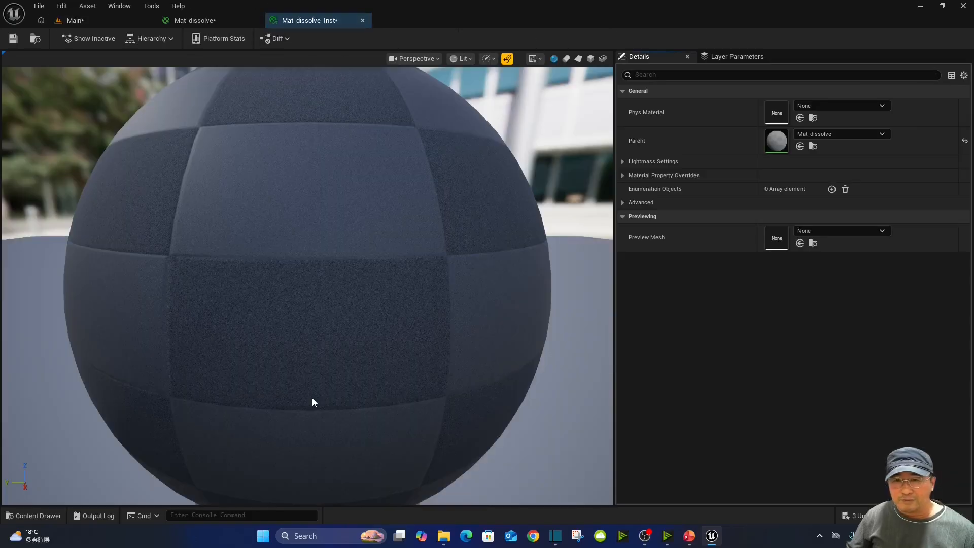
# - Switch the Mat_dissolve_Inst preview mesh from the sphere to a plane and save the material instance
pyautogui.scroll(-5, 397, 186)
pyautogui.scroll(3, 397, 186)
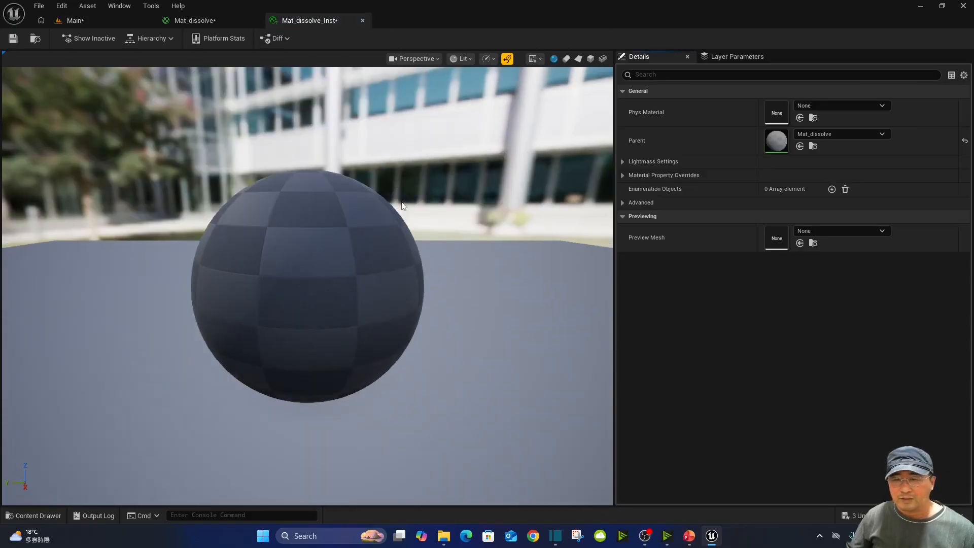
pyautogui.scroll(-1, 398, 185)
pyautogui.moveTo(373, 260); pyautogui.dragTo(373, 290, button='right')
pyautogui.moveTo(373, 259); pyautogui.dragTo(436, 274)
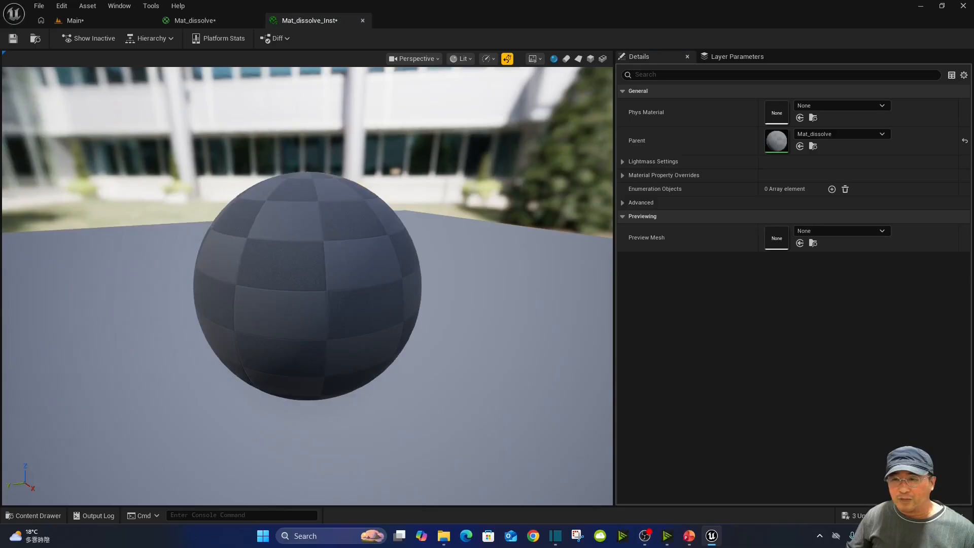
pyautogui.click(578, 59)
pyautogui.moveTo(370, 202); pyautogui.dragTo(333, 205)
pyautogui.scroll(4, 377, 285)
pyautogui.moveTo(375, 285); pyautogui.dragTo(361, 288)
pyautogui.moveTo(276, 169); pyautogui.dragTo(282, 169)
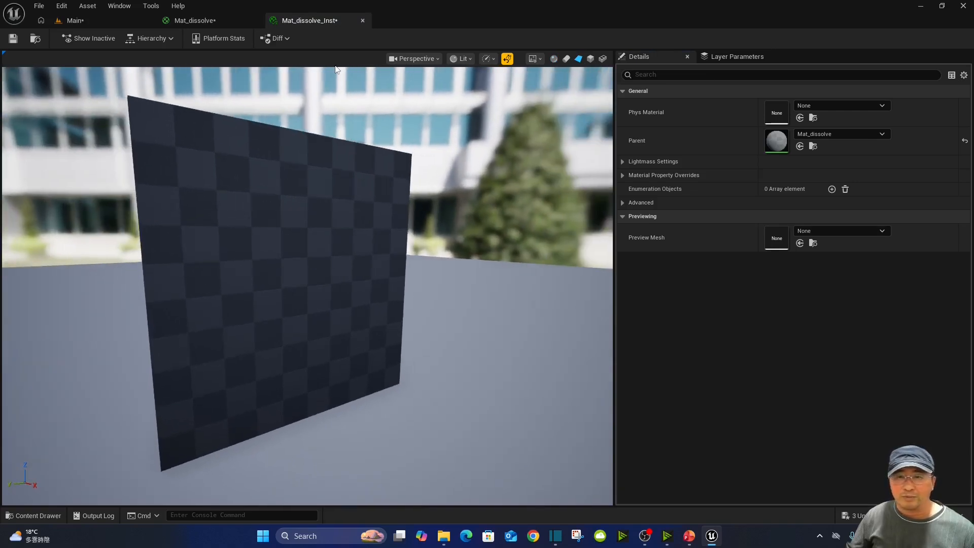
pyautogui.click(13, 41)
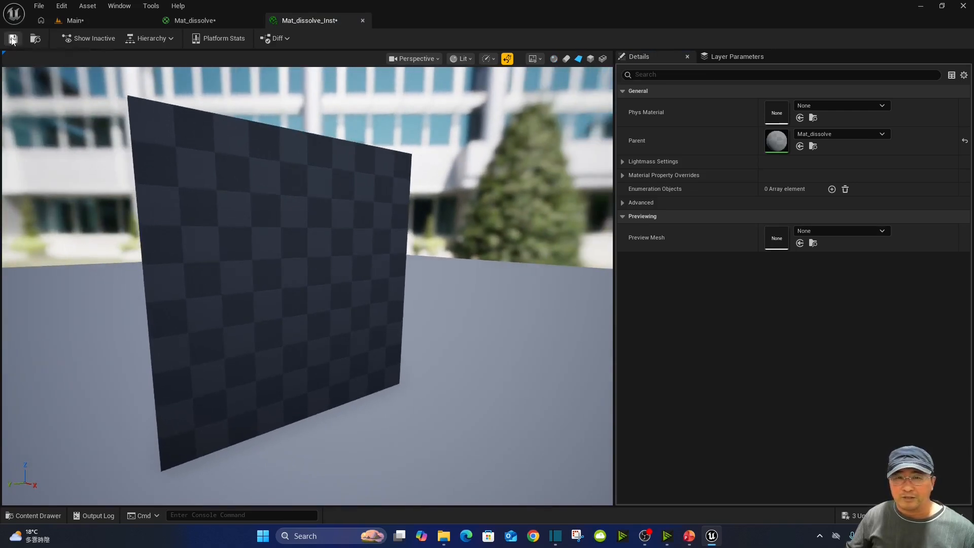
# - Save the Mat_dissolve material and switch its preview mesh to a plane
pyautogui.click(214, 19)
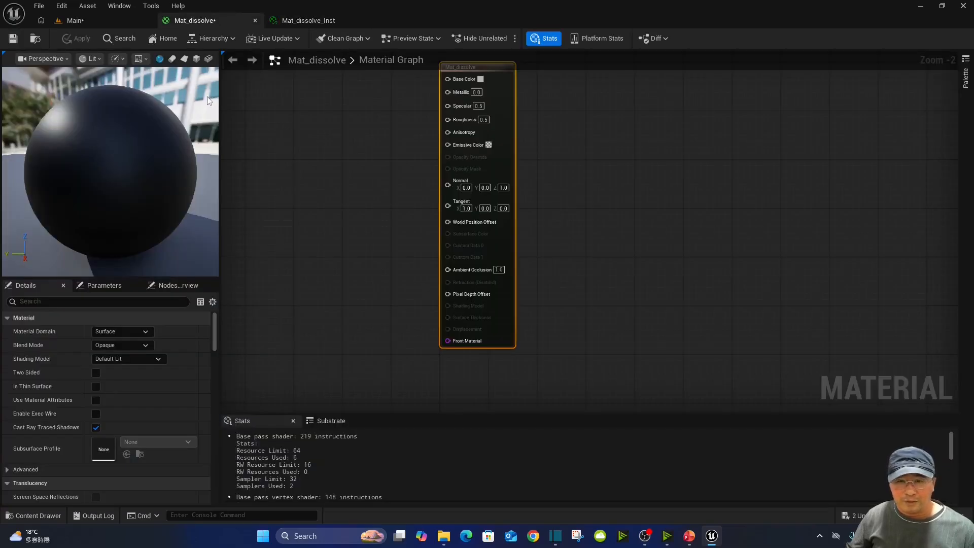
pyautogui.click(13, 39)
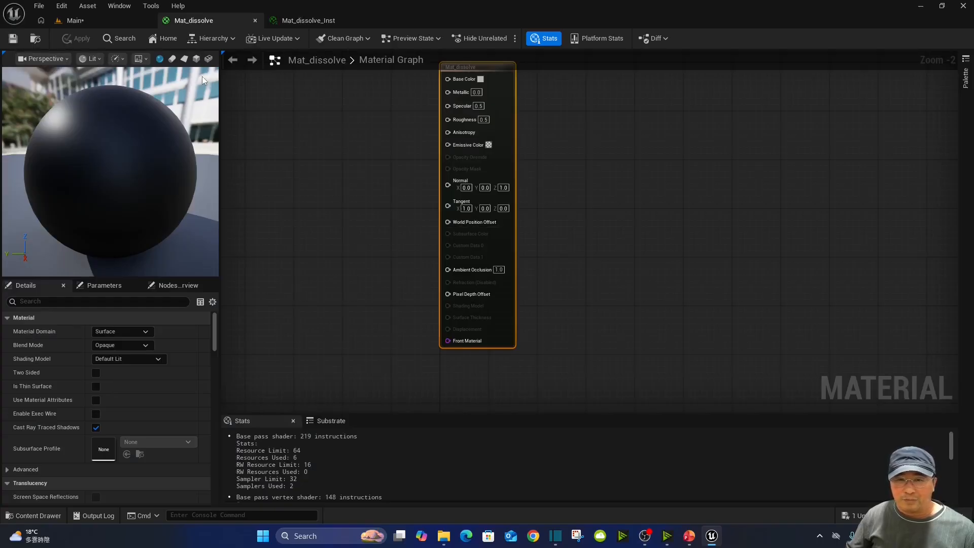
pyautogui.click(183, 59)
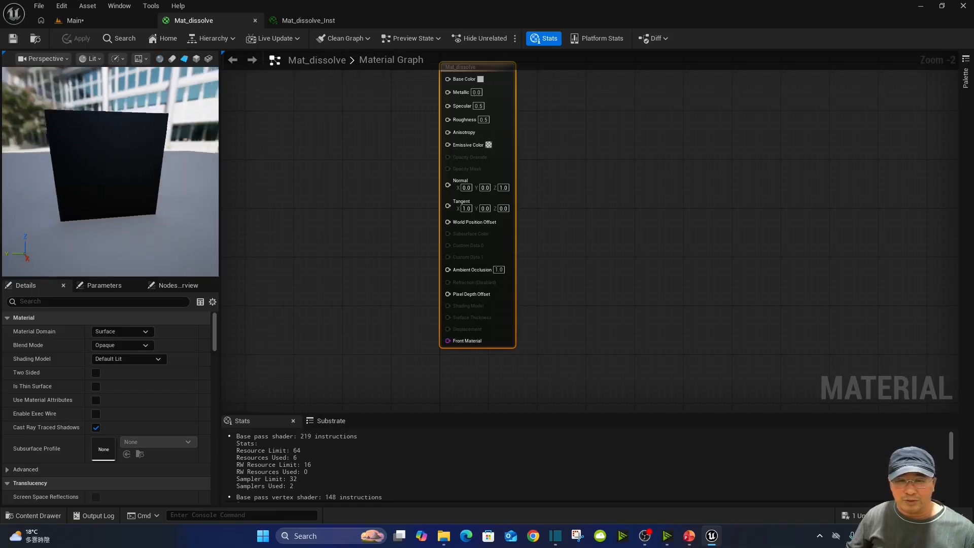
pyautogui.moveTo(116, 168)
pyautogui.mouseDown()
pyautogui.moveTo(127, 175)
pyautogui.moveTo(121, 167)
pyautogui.mouseUp()
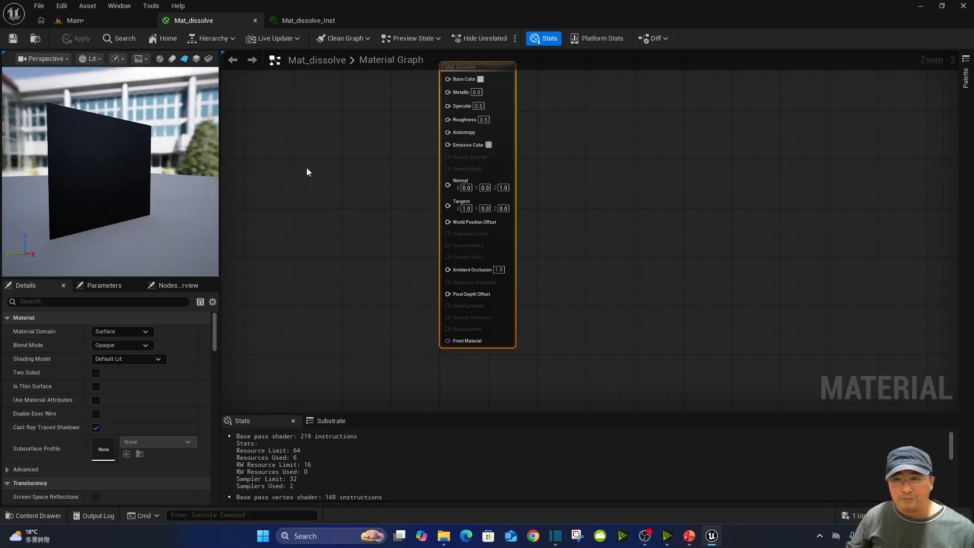
pyautogui.moveTo(463, 137); pyautogui.dragTo(818, 183, button='right')
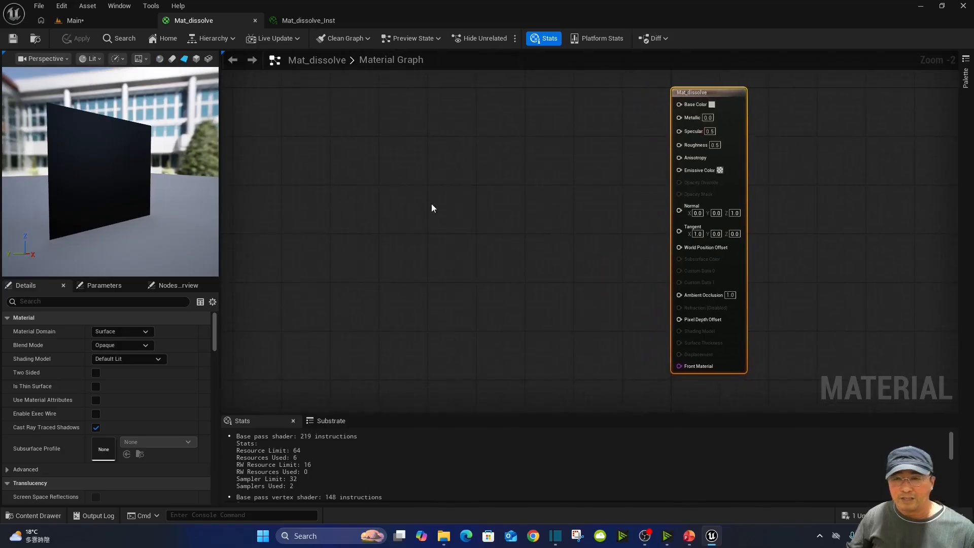
# - Save the Main level and return to the Mat_dissolve material graph
pyautogui.click(119, 20)
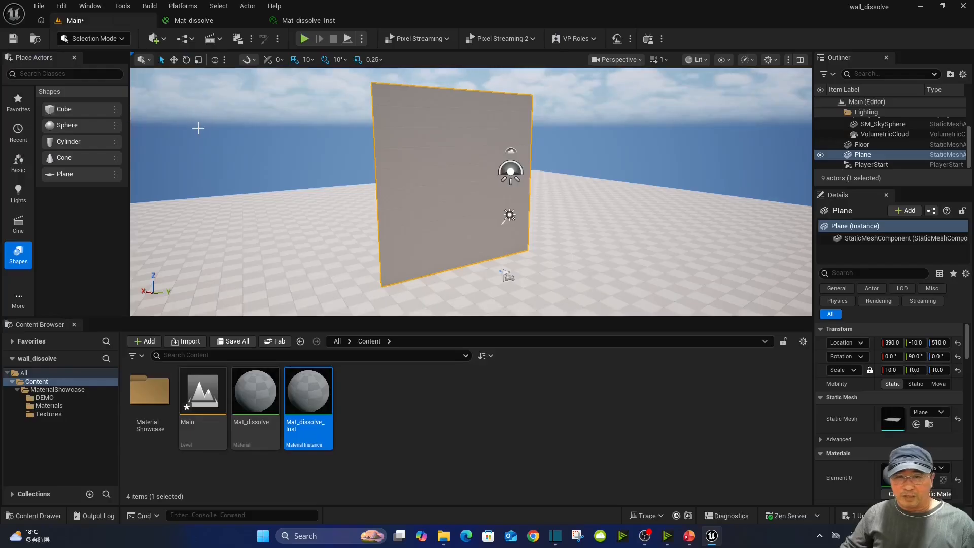
pyautogui.hotkey('ctrl', 's')
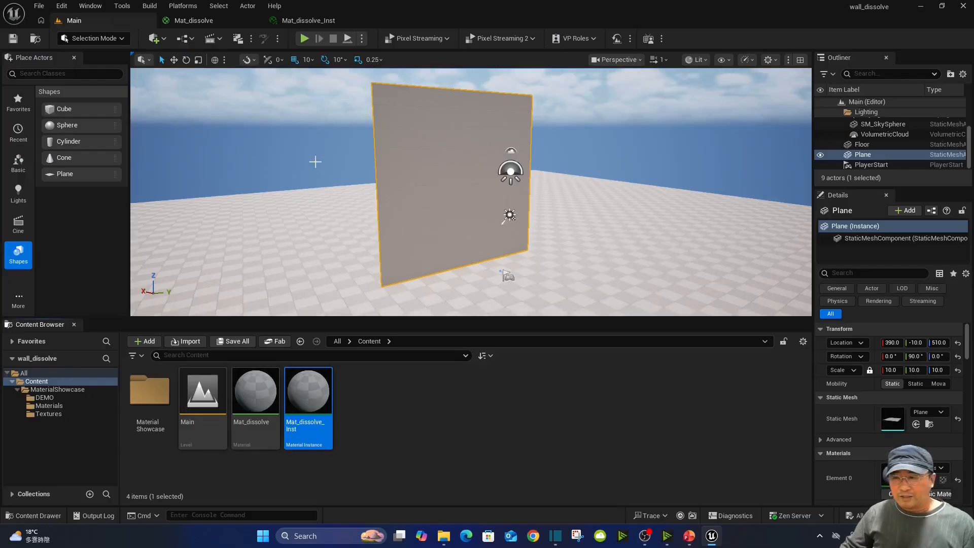
pyautogui.click(223, 21)
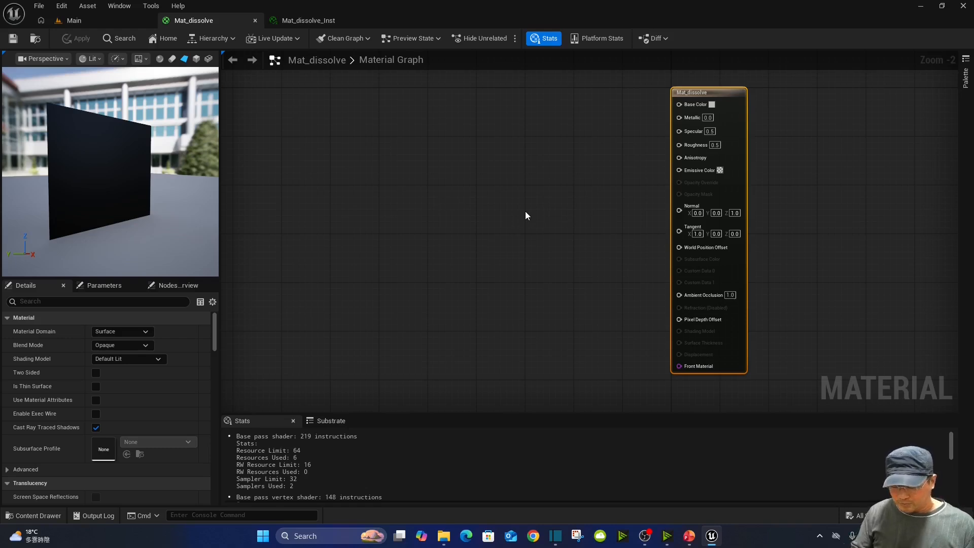
# - Set the Mat_dissolve material's Blend Mode to Masked and enable Two Sided
pyautogui.click(554, 291)
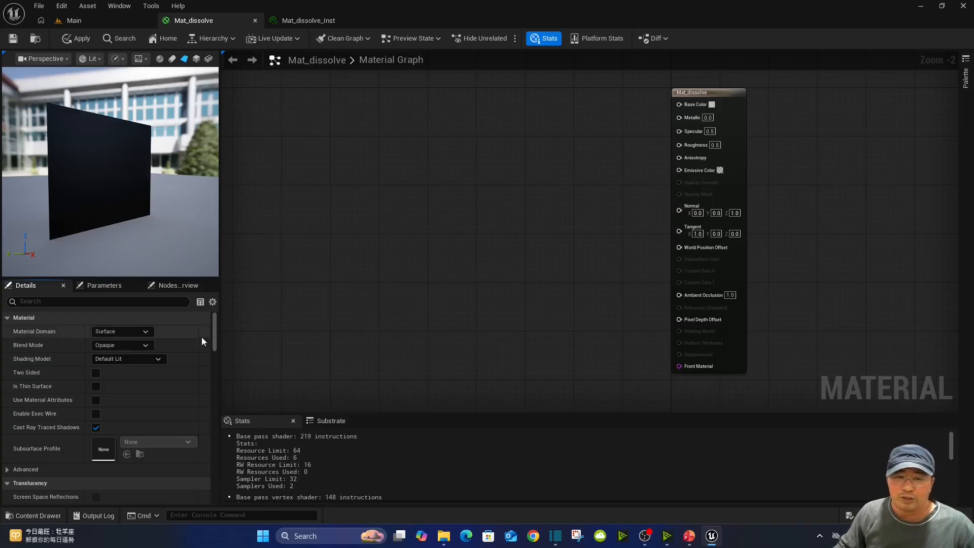
pyautogui.click(145, 346)
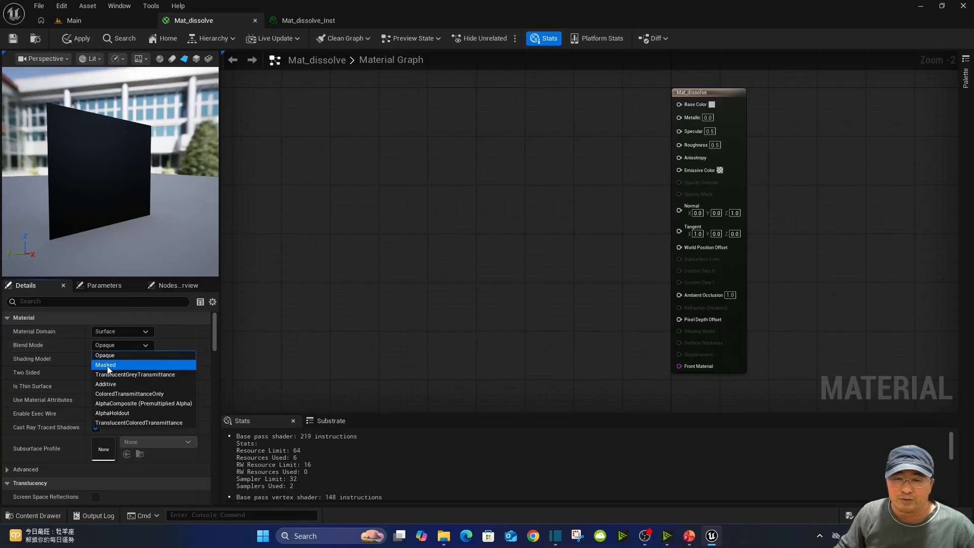
pyautogui.click(108, 366)
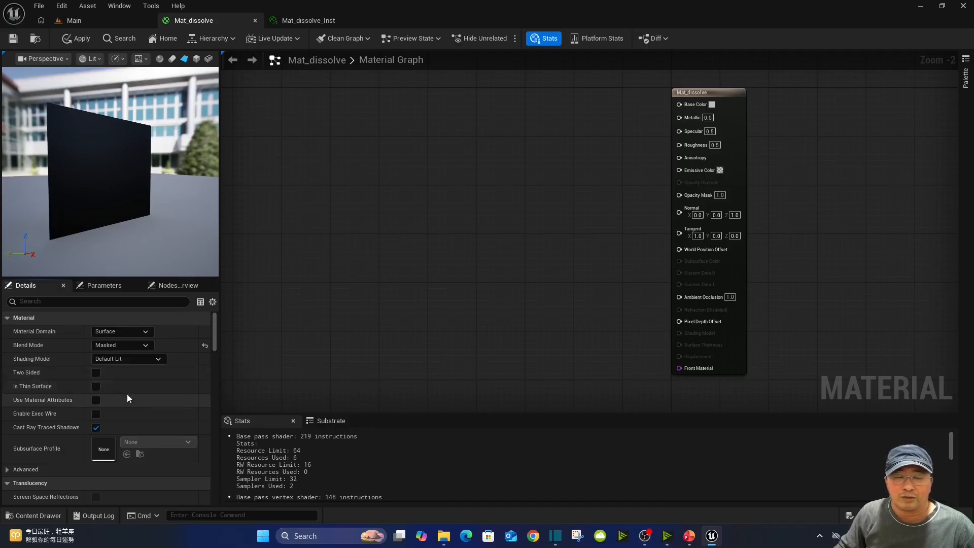
pyautogui.click(97, 374)
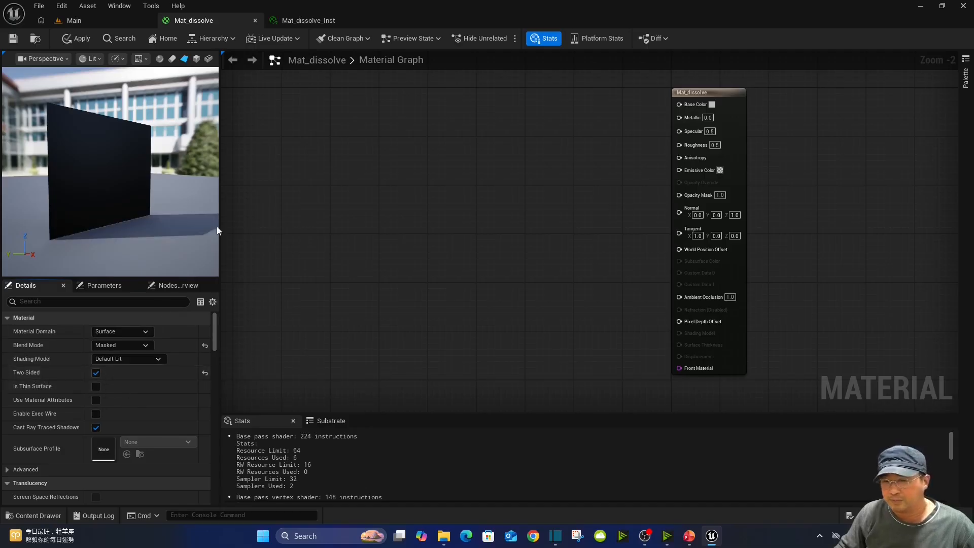
pyautogui.moveTo(160, 172); pyautogui.dragTo(147, 172)
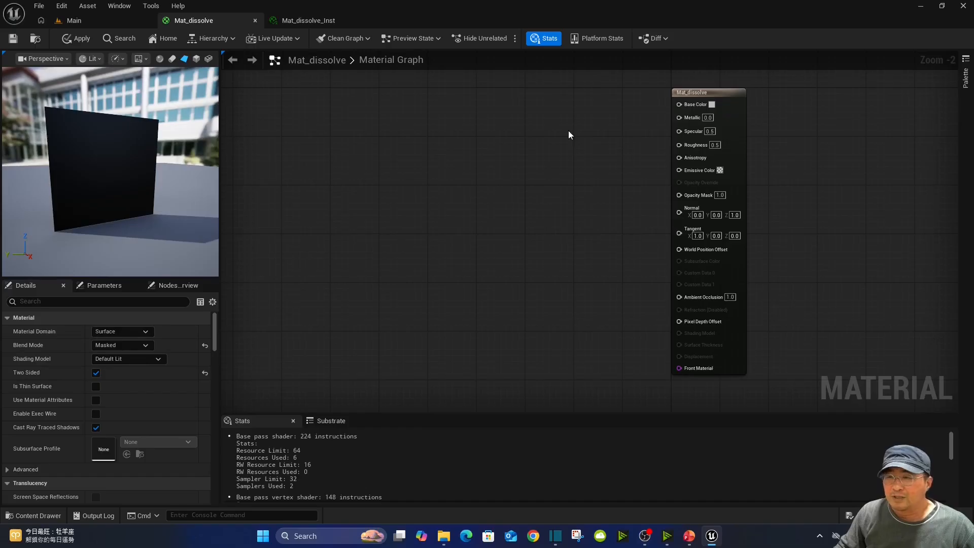
pyautogui.moveTo(693, 105); pyautogui.dragTo(699, 105)
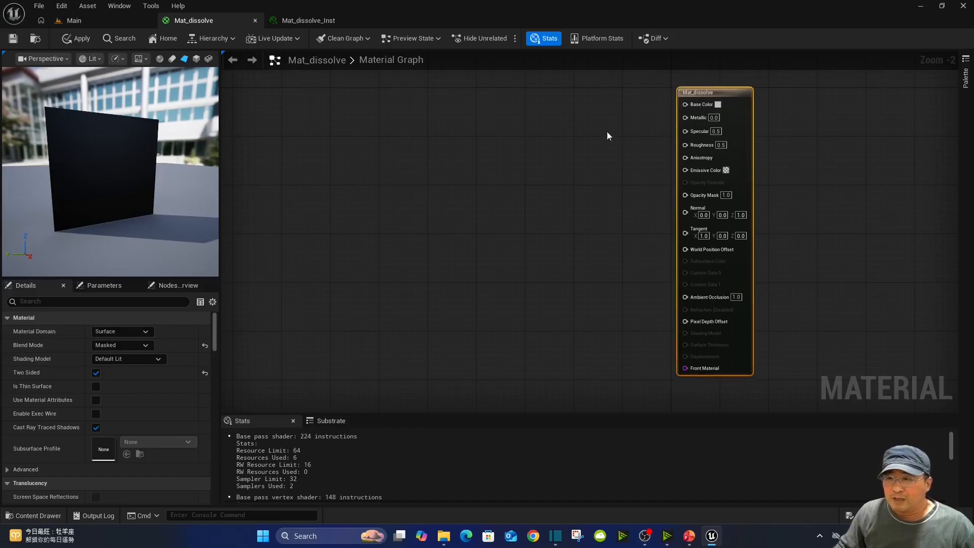
# - Add a Texture Sample node to the graph and place it on the input side of the material output node
pyautogui.click(426, 161)
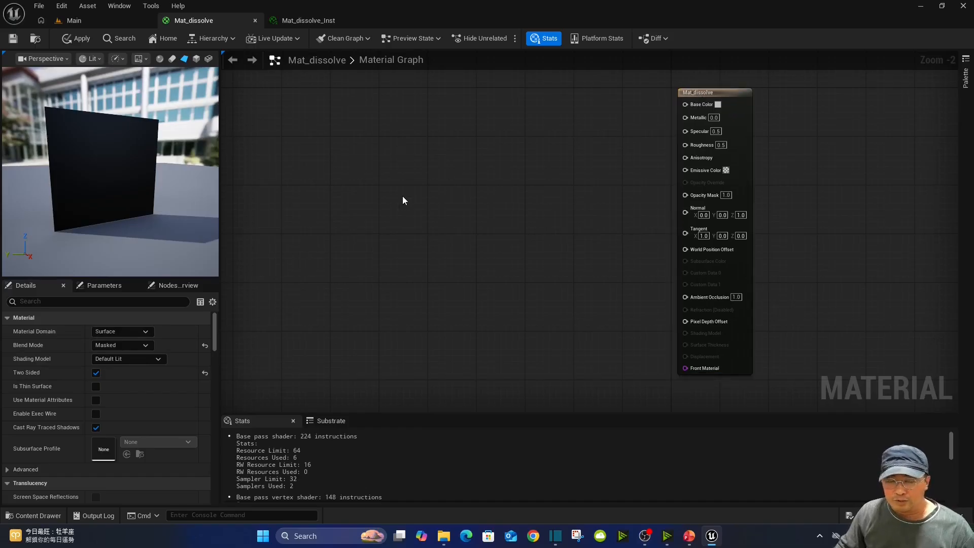
pyautogui.click(424, 172)
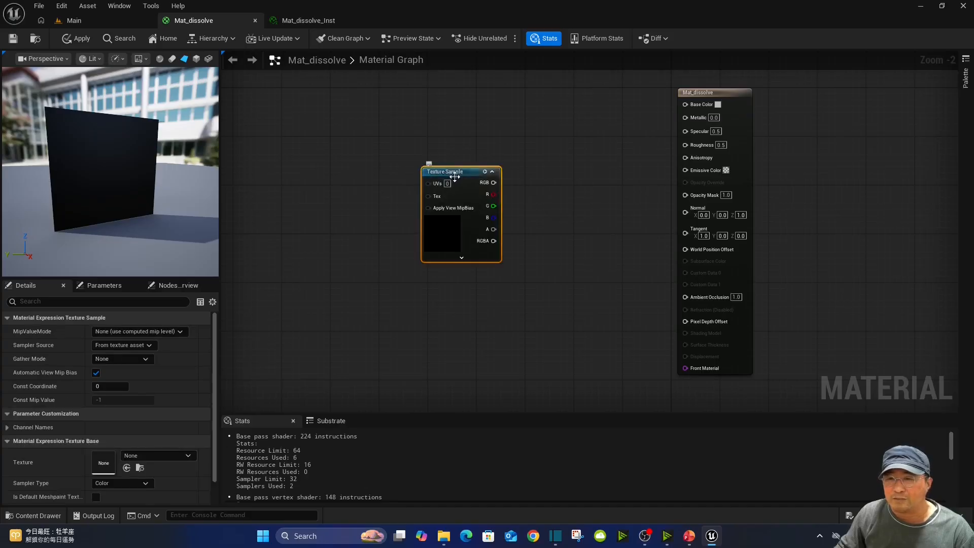
pyautogui.moveTo(450, 173); pyautogui.dragTo(509, 121)
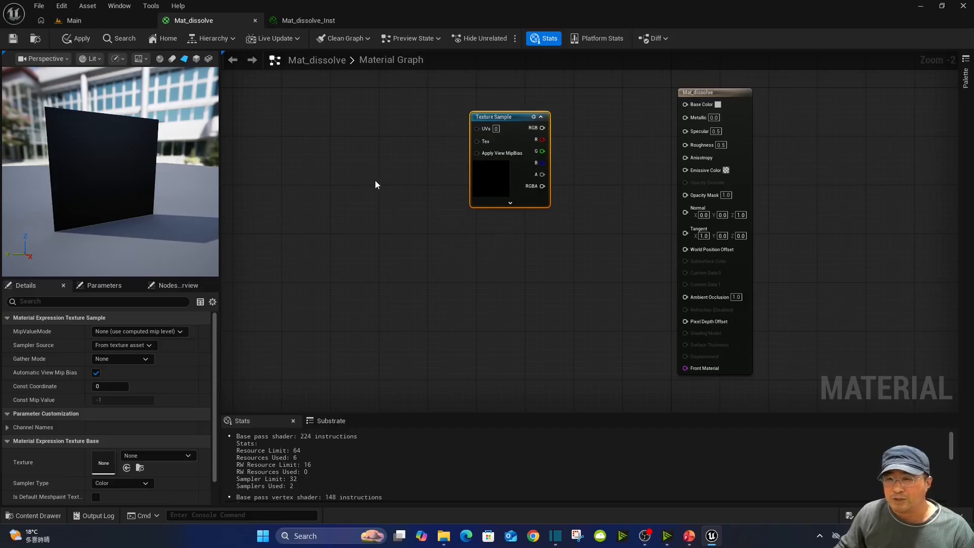
# - Add a TextureCoordinate node and line it up with the Texture Sample node on its input side
pyautogui.rightClick(356, 156)
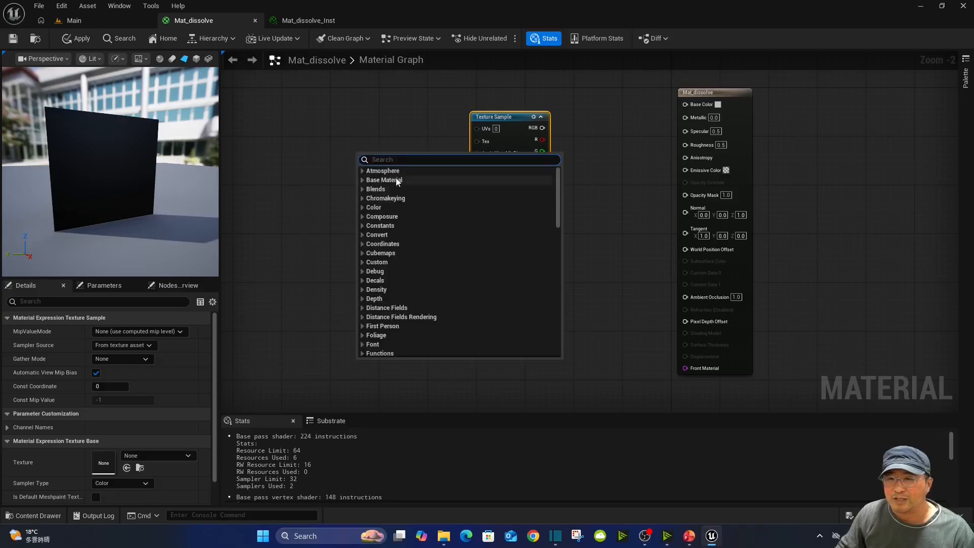
pyautogui.write('texture')
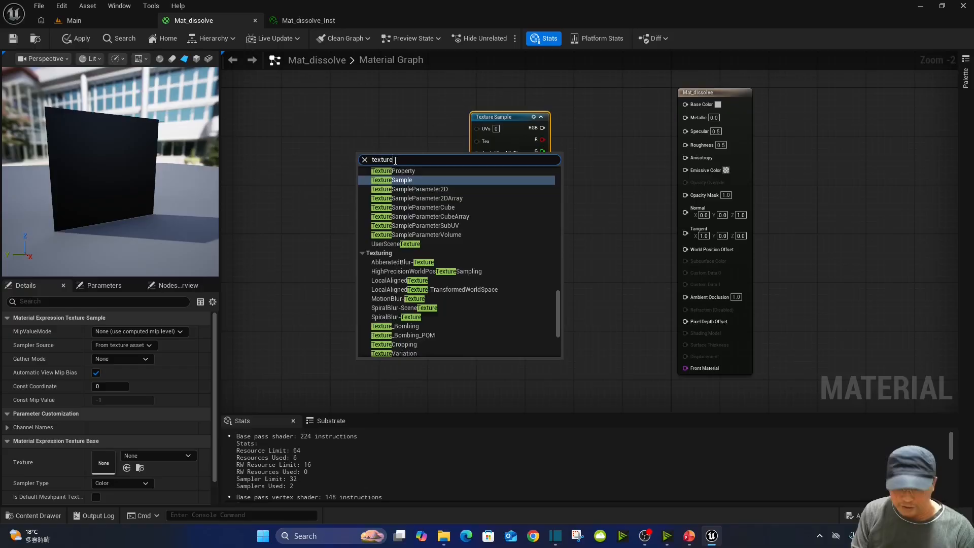
pyautogui.write('coo')
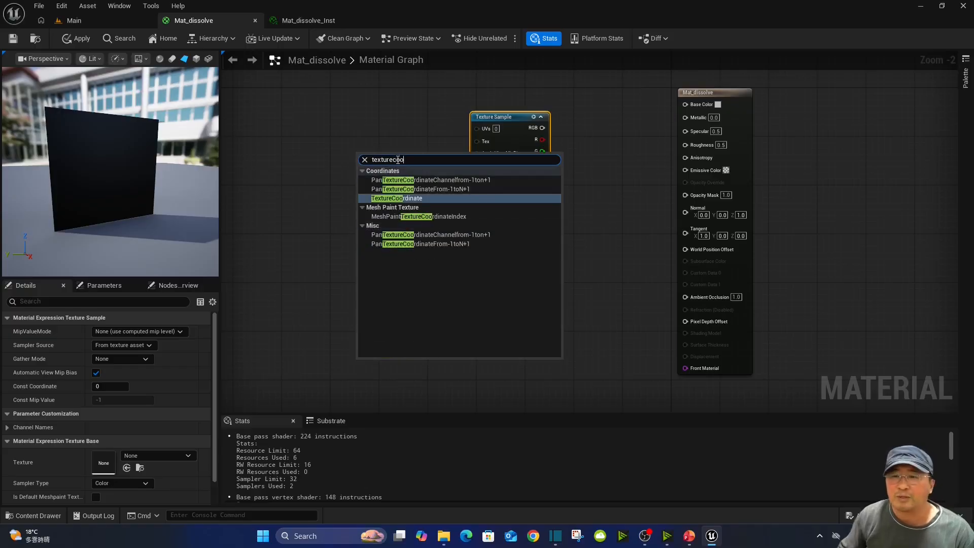
pyautogui.click(397, 198)
pyautogui.moveTo(379, 153); pyautogui.dragTo(353, 121)
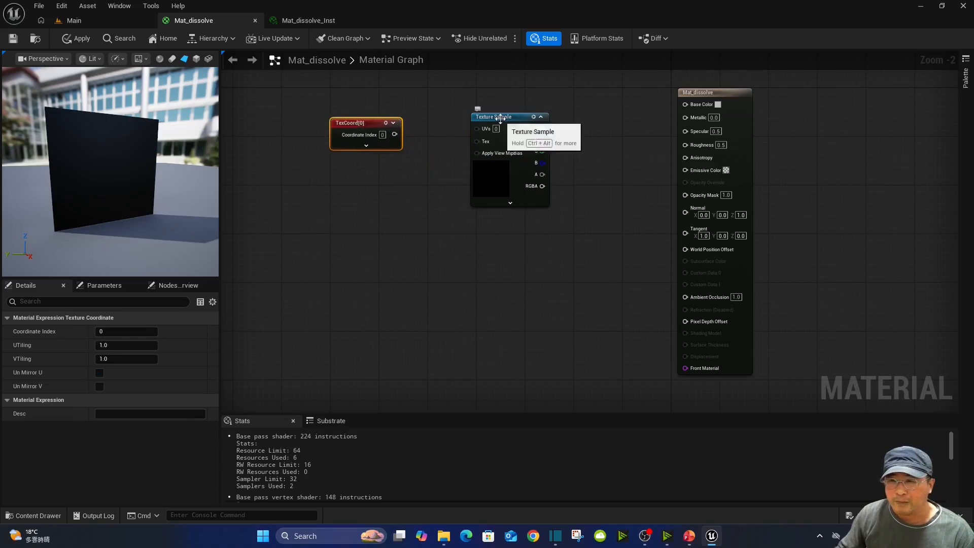
pyautogui.moveTo(501, 119); pyautogui.dragTo(507, 125)
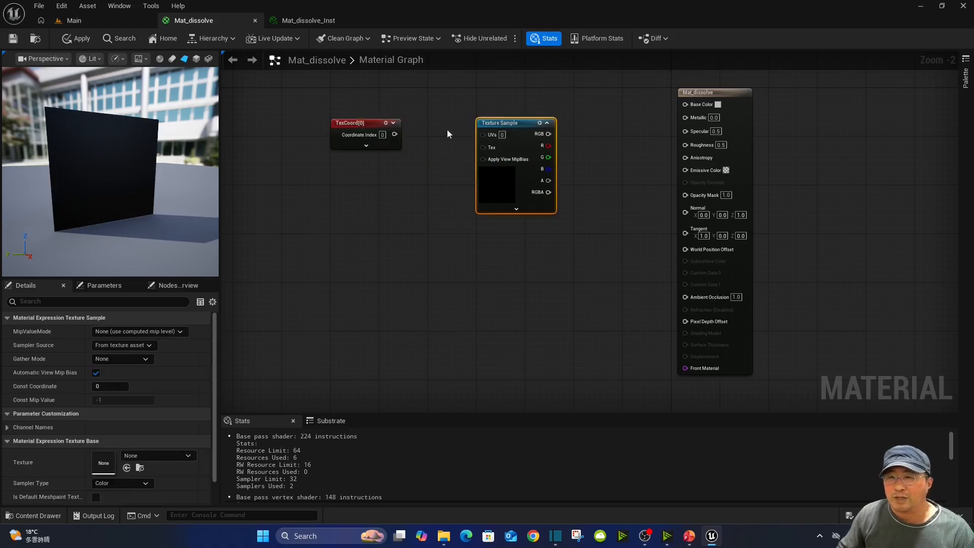
# - Connect the TexCoord output to the Texture Sample's UVs and the sample's RGB output to Base Color
pyautogui.moveTo(395, 133); pyautogui.dragTo(482, 133)
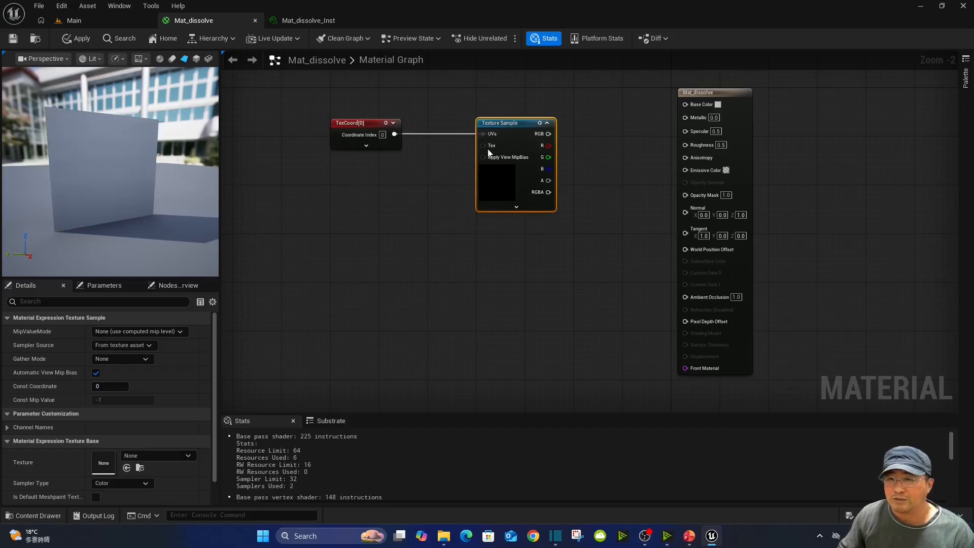
pyautogui.moveTo(549, 134); pyautogui.dragTo(683, 105)
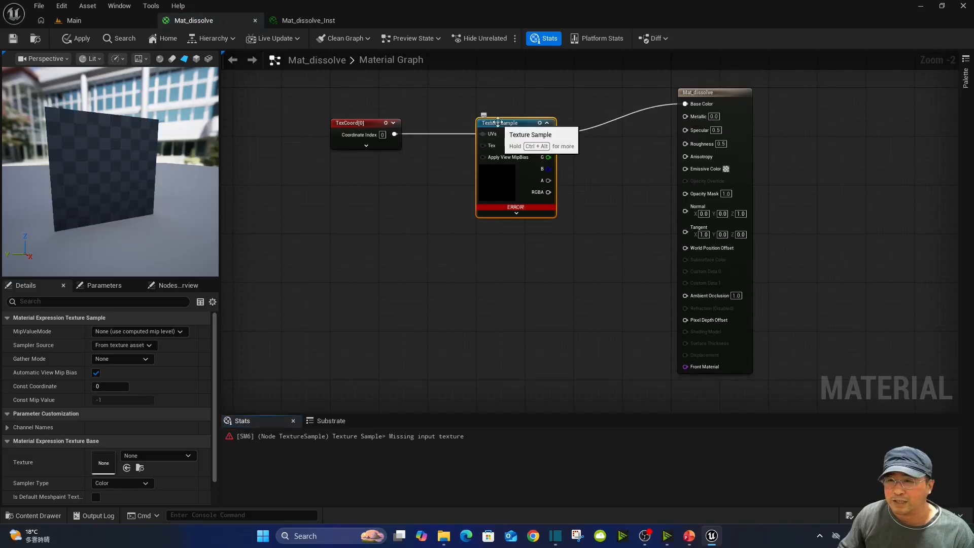
pyautogui.moveTo(498, 123); pyautogui.dragTo(504, 105)
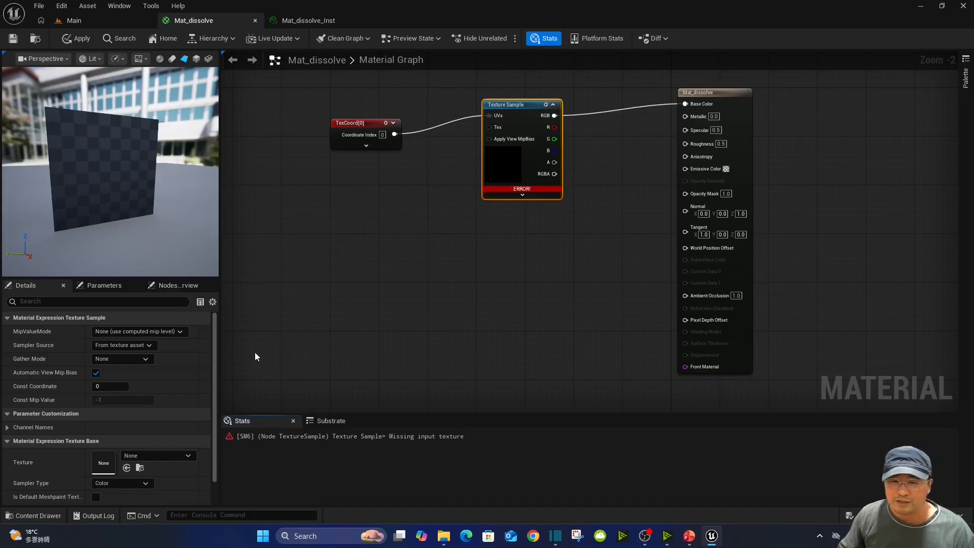
# - Assign the T_Stone_Road_BaseColor texture to the Texture Sample node and check it on the preview plane
pyautogui.scroll(-1, 211, 353)
pyautogui.scroll(-1, 211, 350)
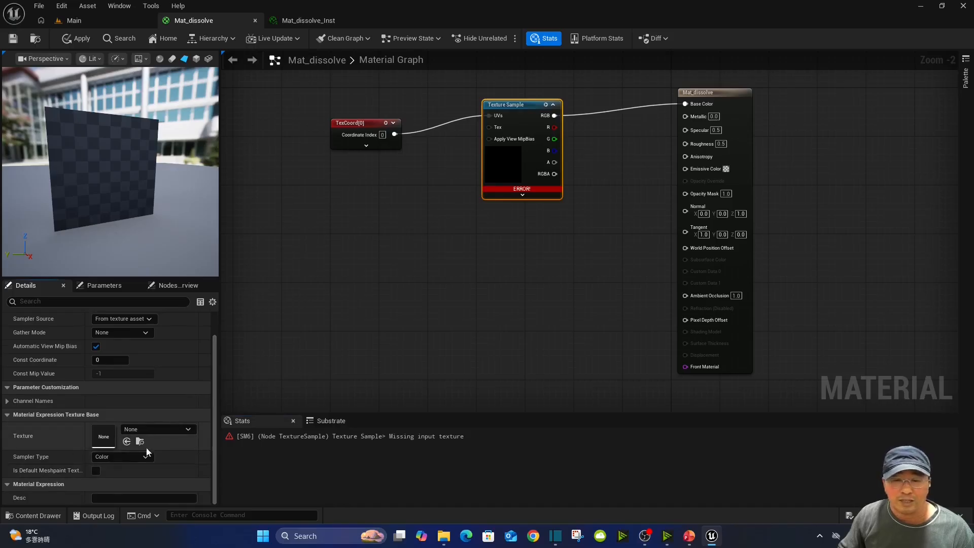
pyautogui.click(188, 430)
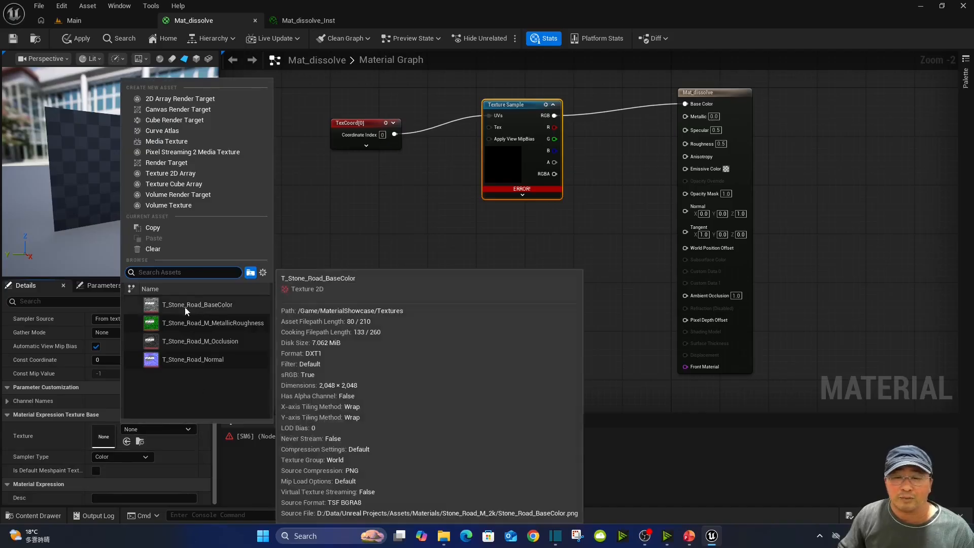
pyautogui.click(199, 305)
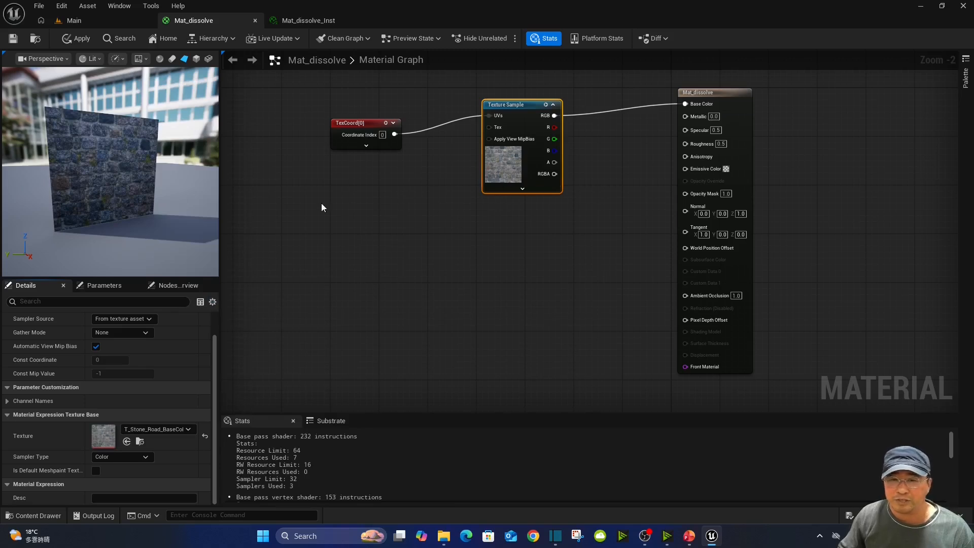
pyautogui.moveTo(132, 183); pyautogui.dragTo(93, 185)
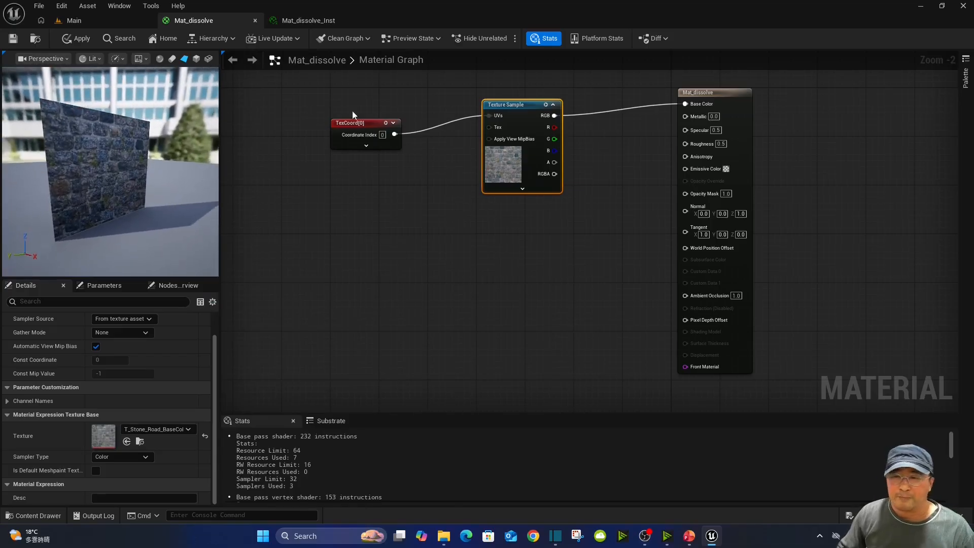
# - Align the TexCoord node with the Texture Sample's UVs input and move the material output node slightly farther away
pyautogui.moveTo(359, 127); pyautogui.dragTo(346, 109)
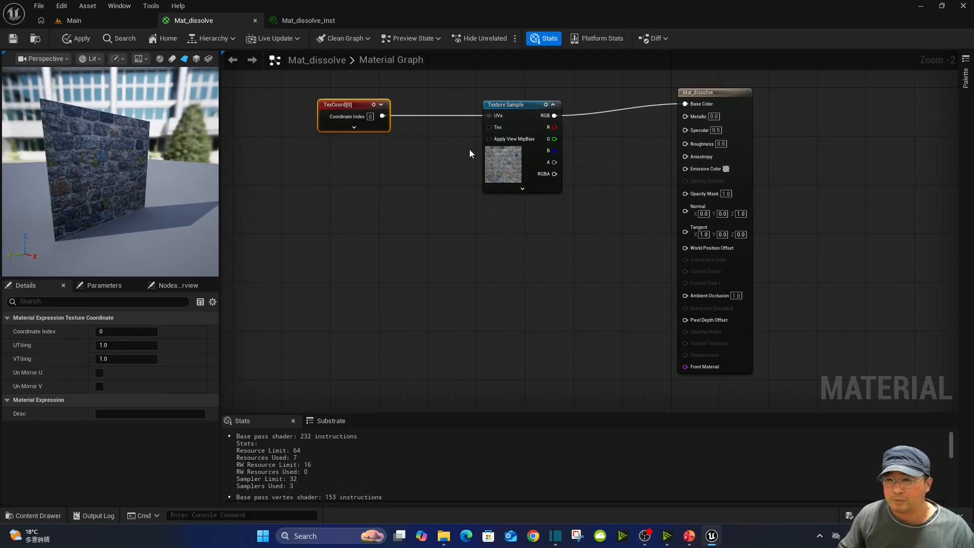
pyautogui.moveTo(710, 93); pyautogui.dragTo(728, 99)
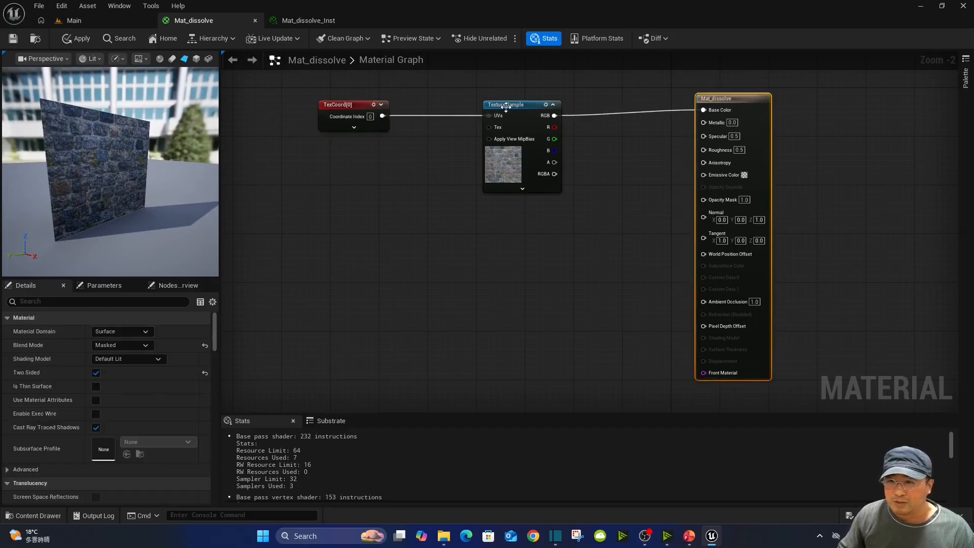
# - Shift the Texture Sample node closer to the material output and add a scalar parameter named Rrpeat_U below TexCoord
pyautogui.moveTo(506, 107); pyautogui.dragTo(529, 108)
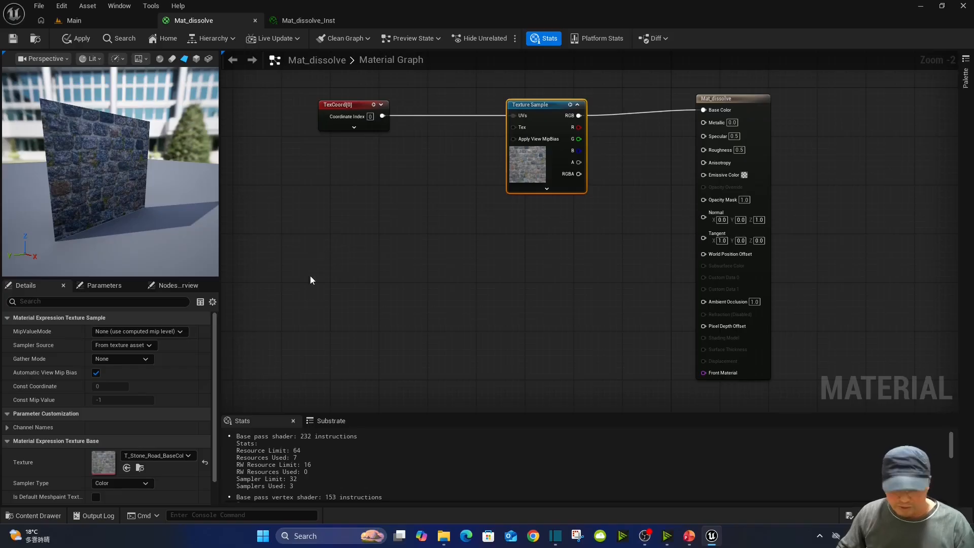
pyautogui.click(327, 233)
pyautogui.write('ss')
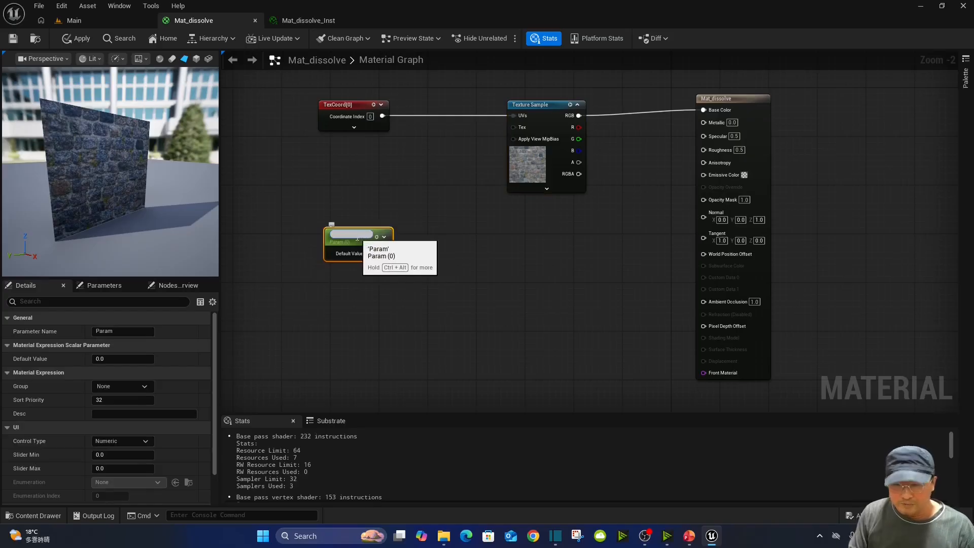
pyautogui.write('E')
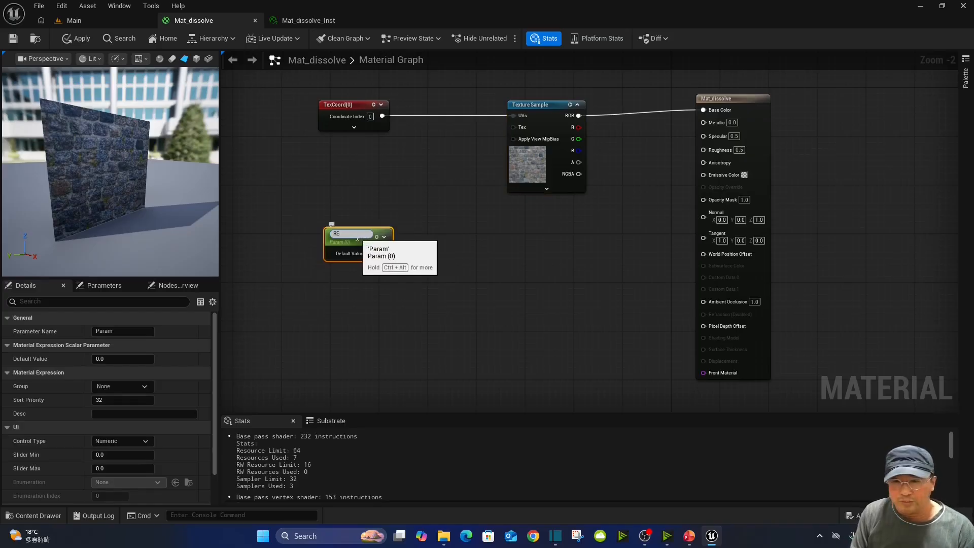
pyautogui.write('peat')
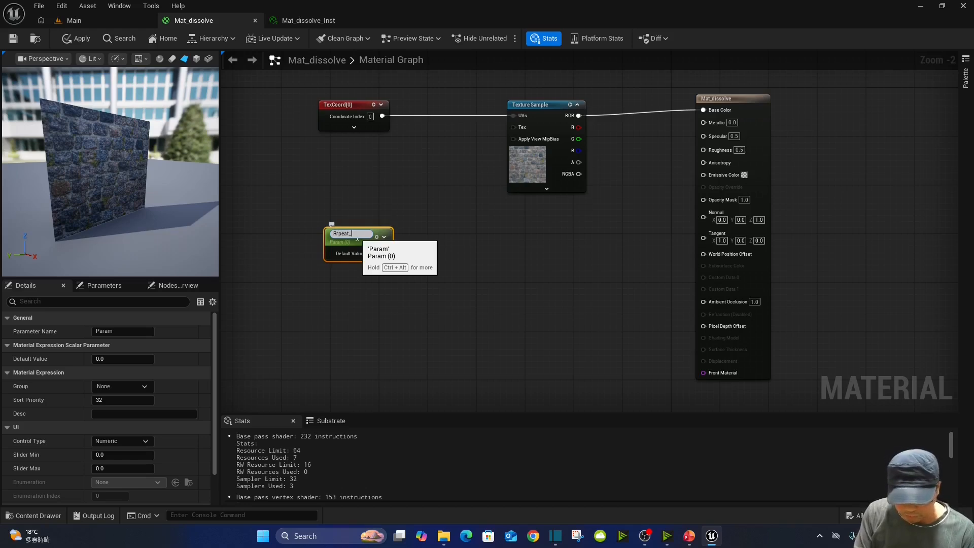
pyautogui.write('_U')
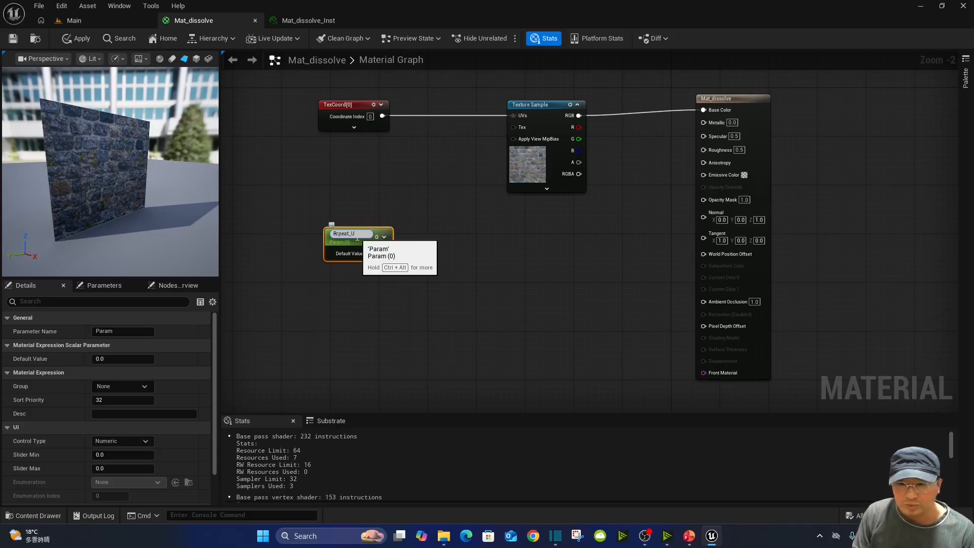
pyautogui.press('Return')
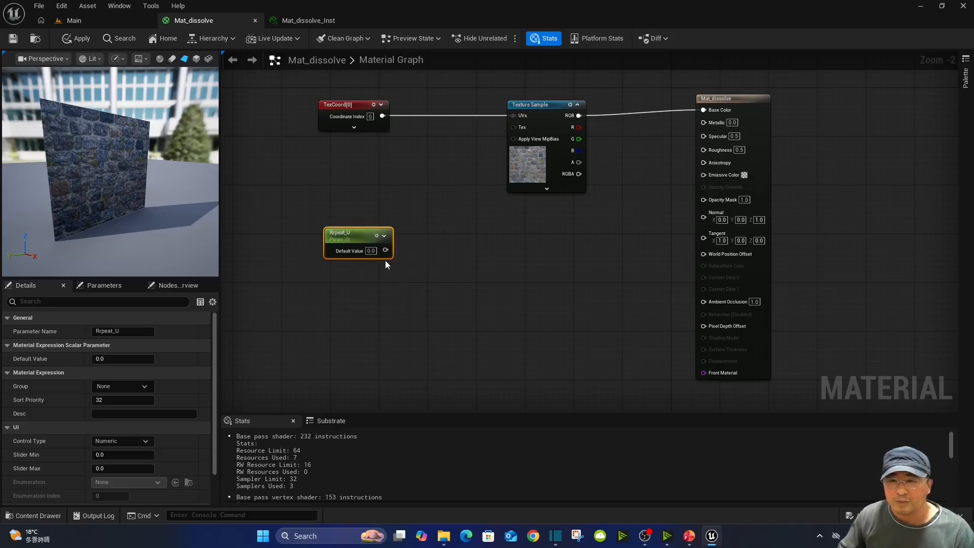
# - Set the Rrpeat_U parameter's default value to 1 and move the node slightly away from the material output
pyautogui.click(371, 251)
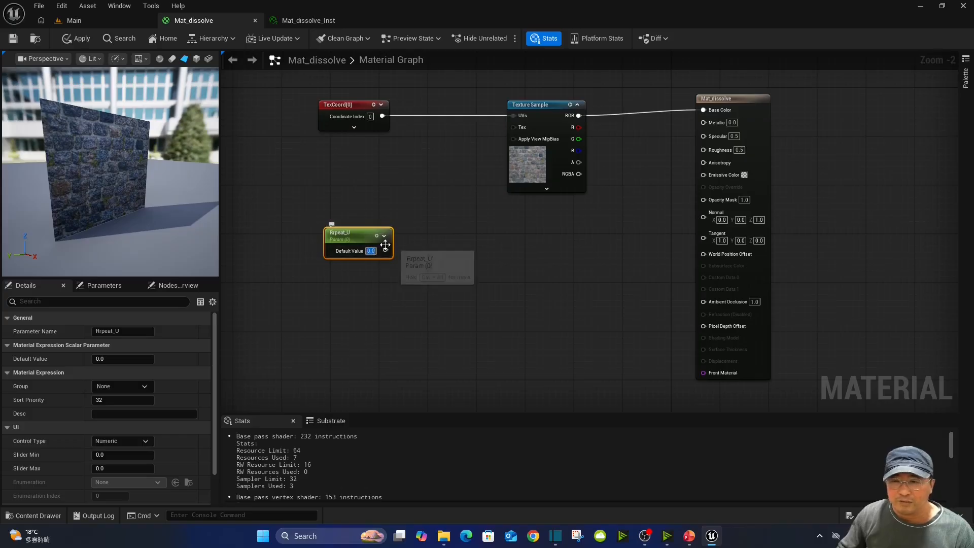
pyautogui.write('1')
pyautogui.press('Return')
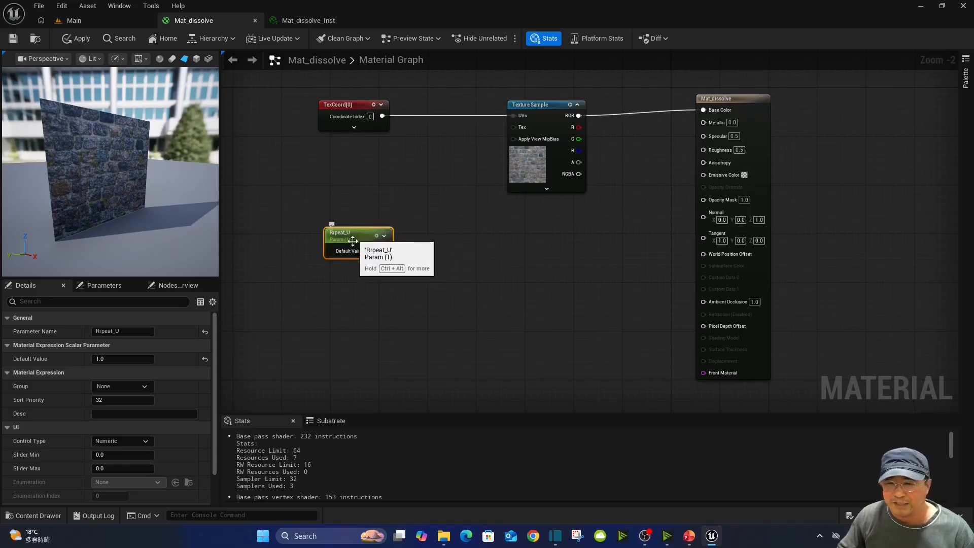
pyautogui.moveTo(364, 235); pyautogui.dragTo(345, 237)
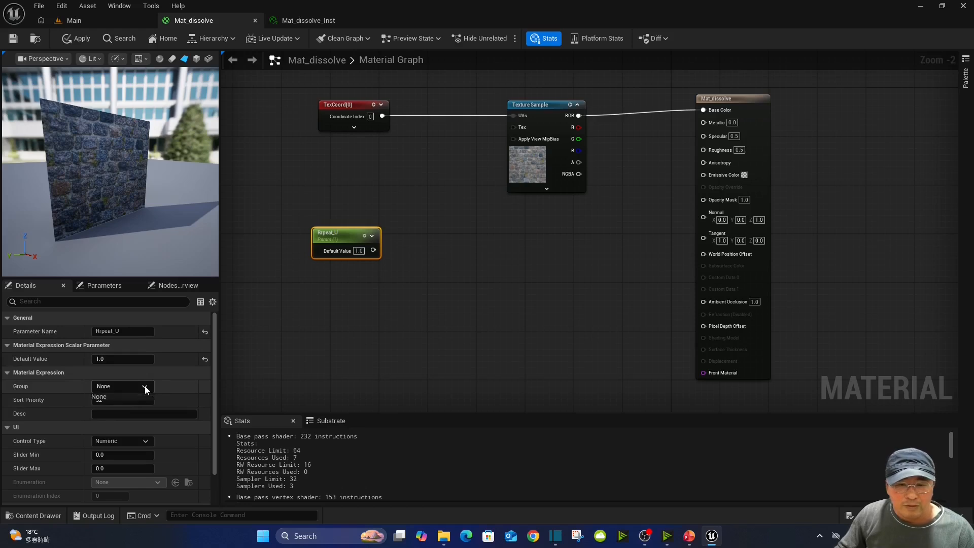
# - Assign the Rrpeat_U parameter to a new group named Repeat UV
pyautogui.click(126, 387)
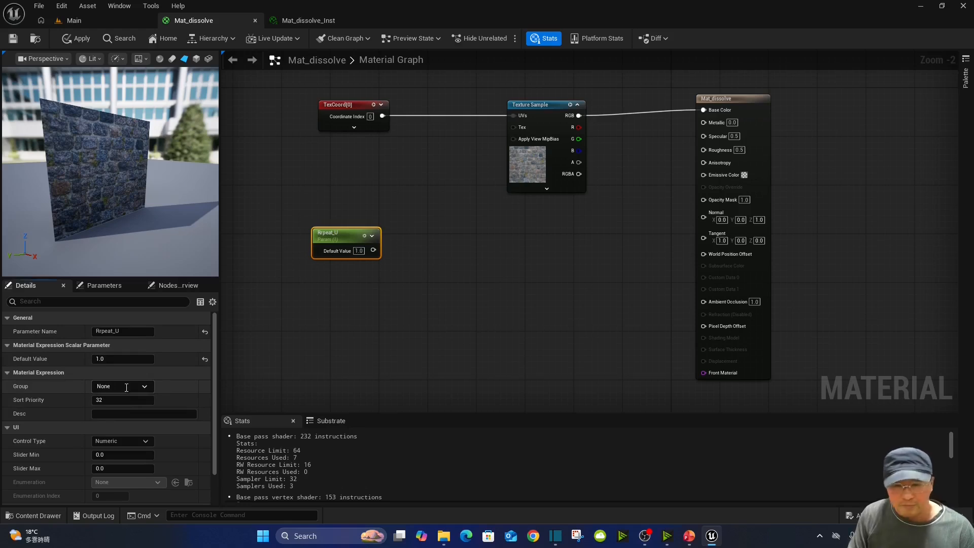
pyautogui.press('BackSpace')
pyautogui.press('BackSpace')
pyautogui.press('BackSpace')
pyautogui.press('BackSpace')
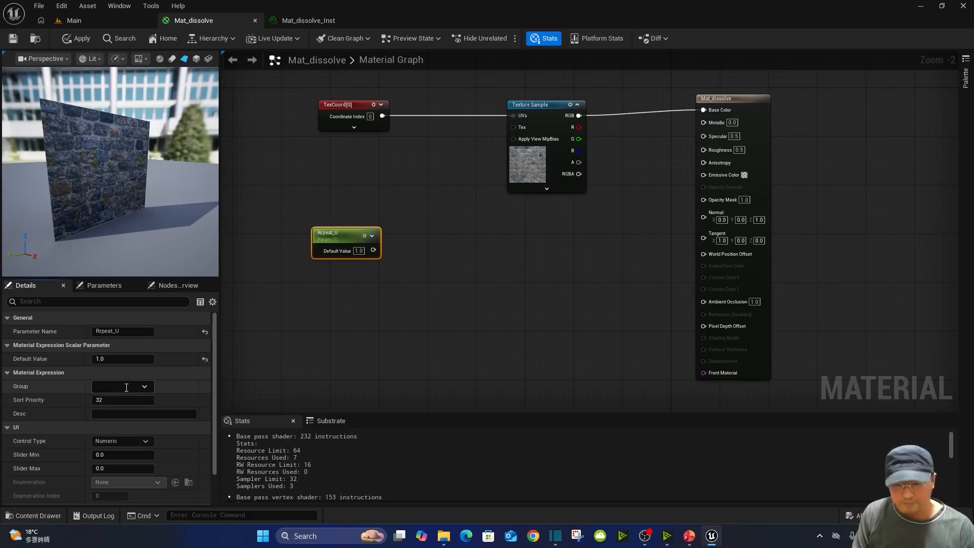
pyautogui.write('Repeat')
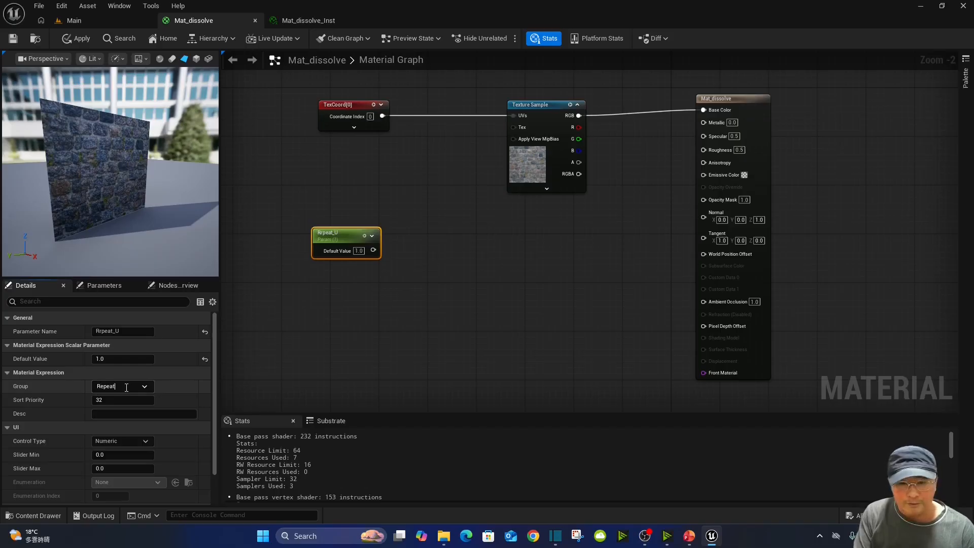
pyautogui.write(' UV')
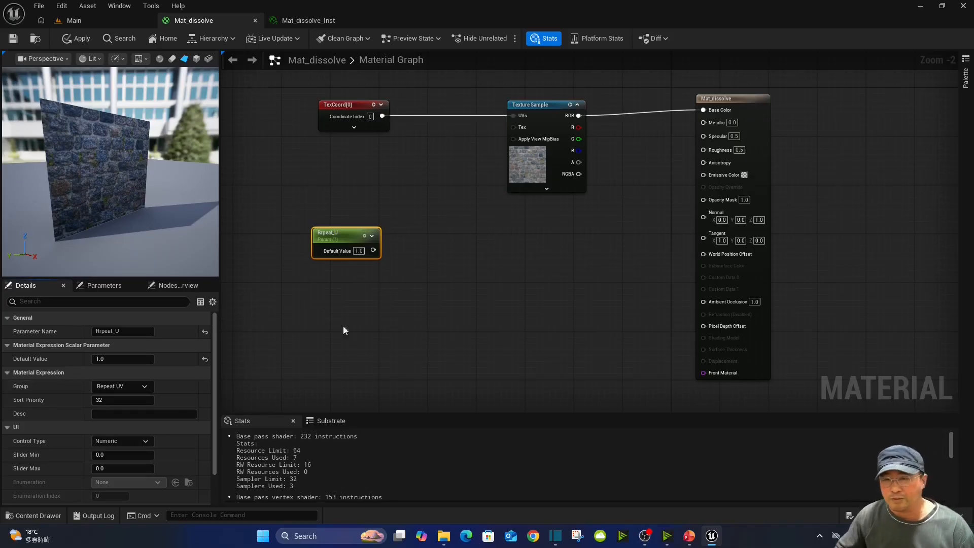
# - Duplicate the Rrpeat_U parameter, place the copy directly below it, and rename the copy as Rrpeat_V
pyautogui.moveTo(343, 232); pyautogui.dragTo(331, 251)
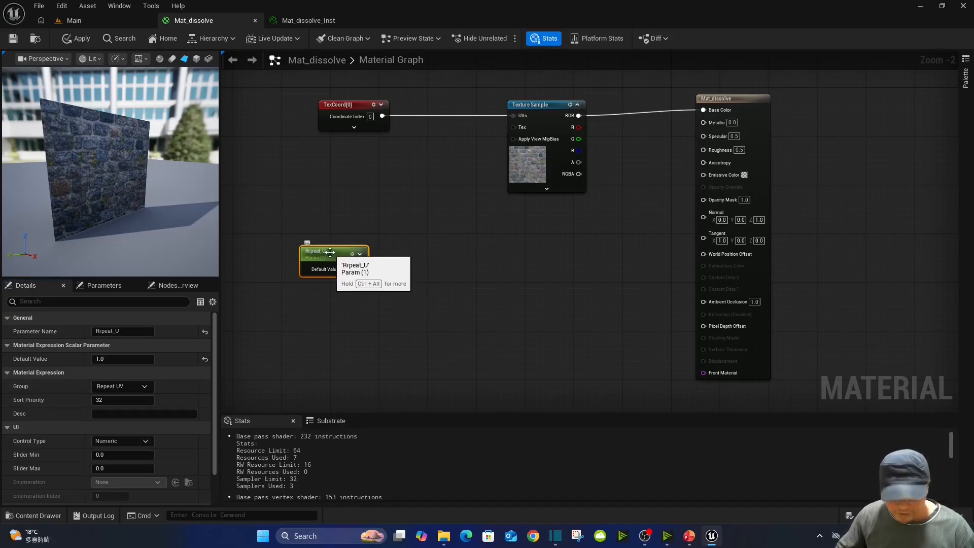
pyautogui.hotkey('ctrl', 'w')
pyautogui.moveTo(355, 303); pyautogui.dragTo(337, 303)
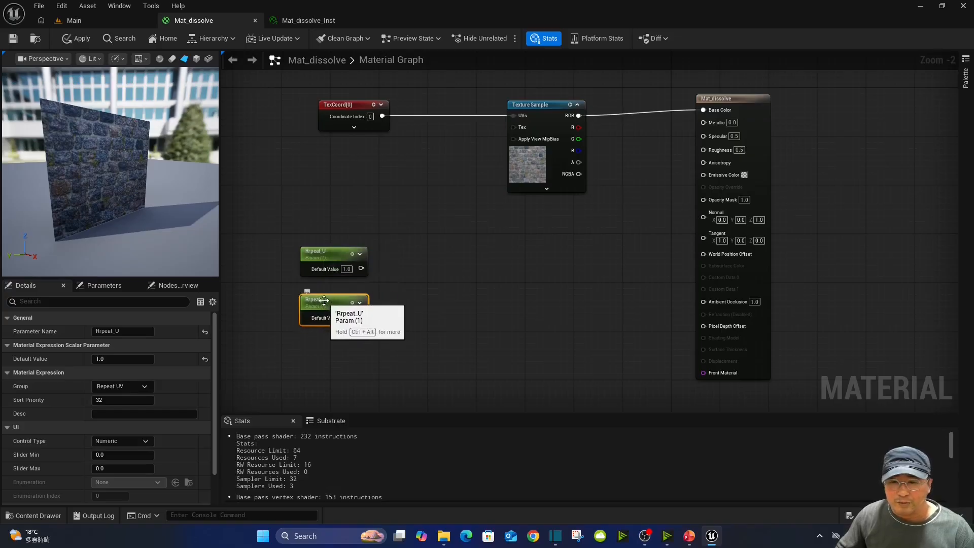
pyautogui.doubleClick(328, 300)
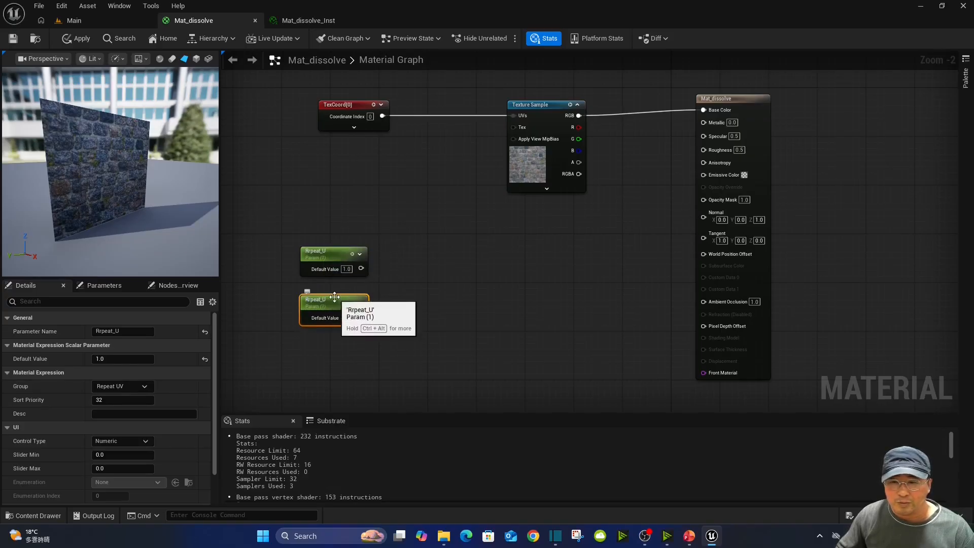
pyautogui.click(126, 332)
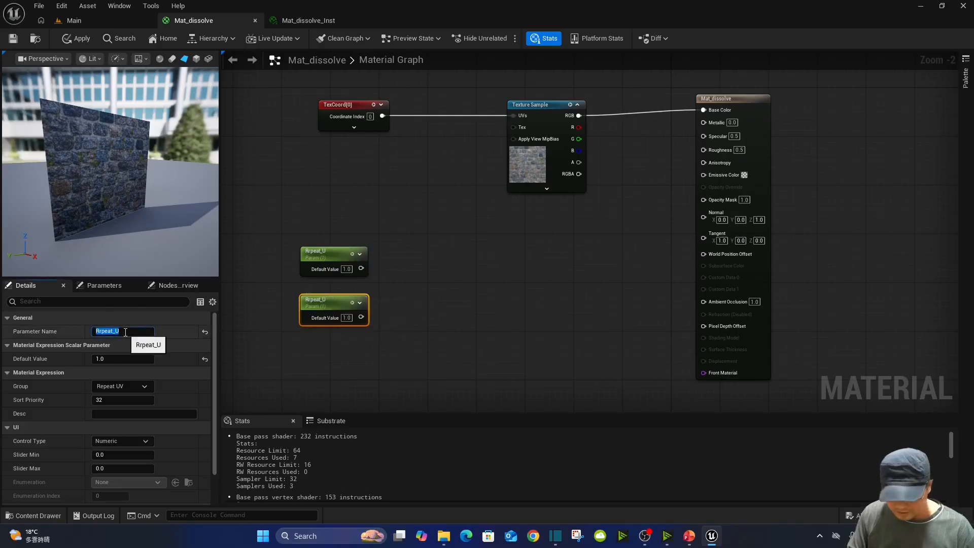
pyautogui.click(126, 332)
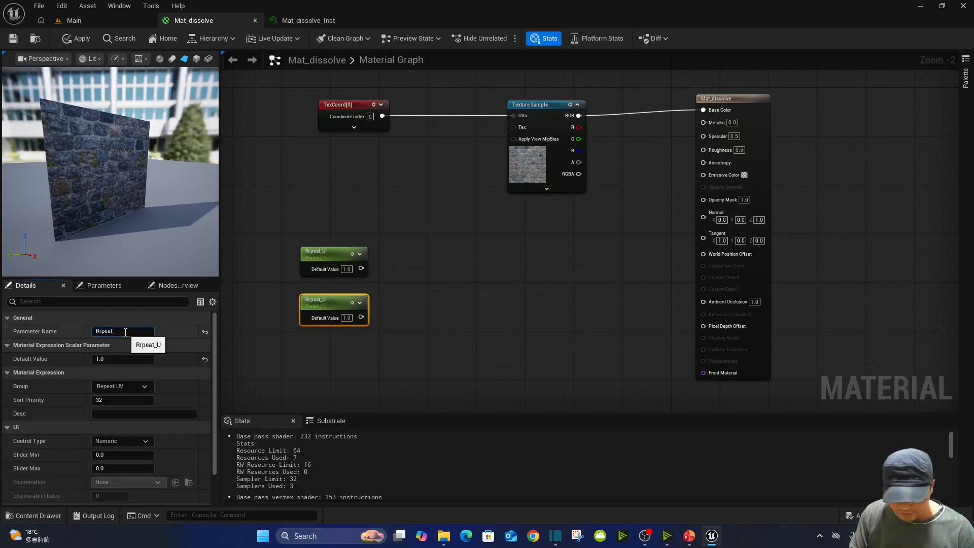
pyautogui.write('V')
pyautogui.press('Return')
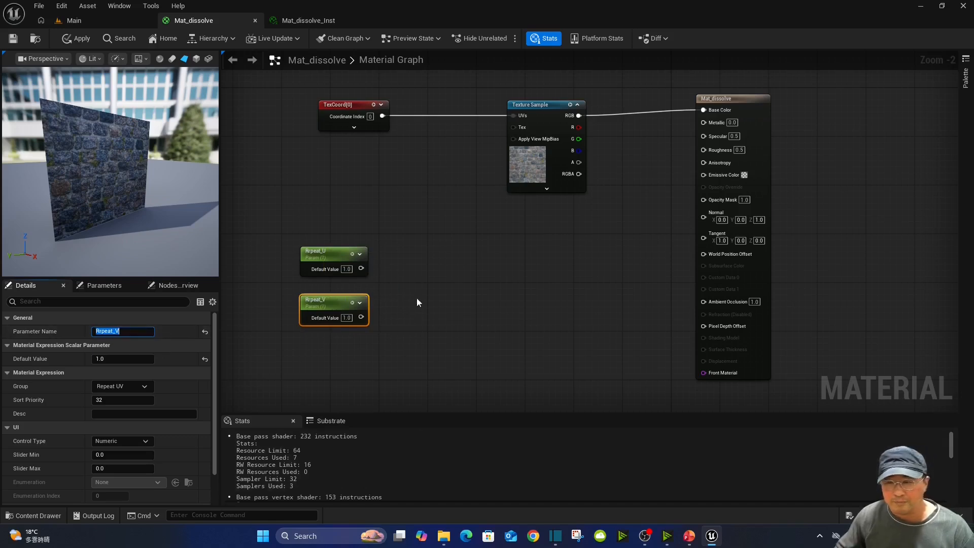
# - Move the Rrpeat_U and Rrpeat_V nodes up slightly, keeping one above the other
pyautogui.moveTo(398, 228); pyautogui.dragTo(427, 241, button='right')
pyautogui.moveTo(362, 273); pyautogui.dragTo(361, 255)
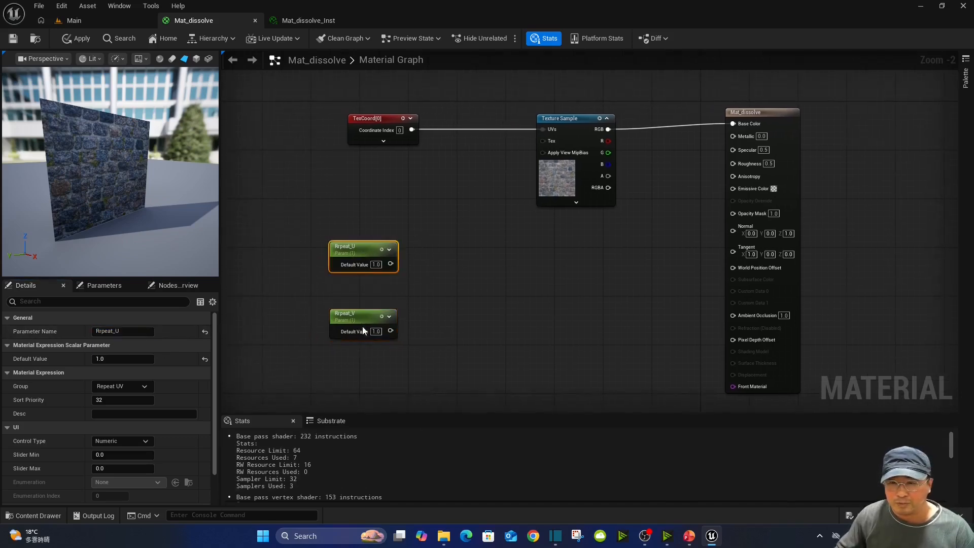
pyautogui.moveTo(360, 318); pyautogui.dragTo(360, 298)
pyautogui.click(427, 275)
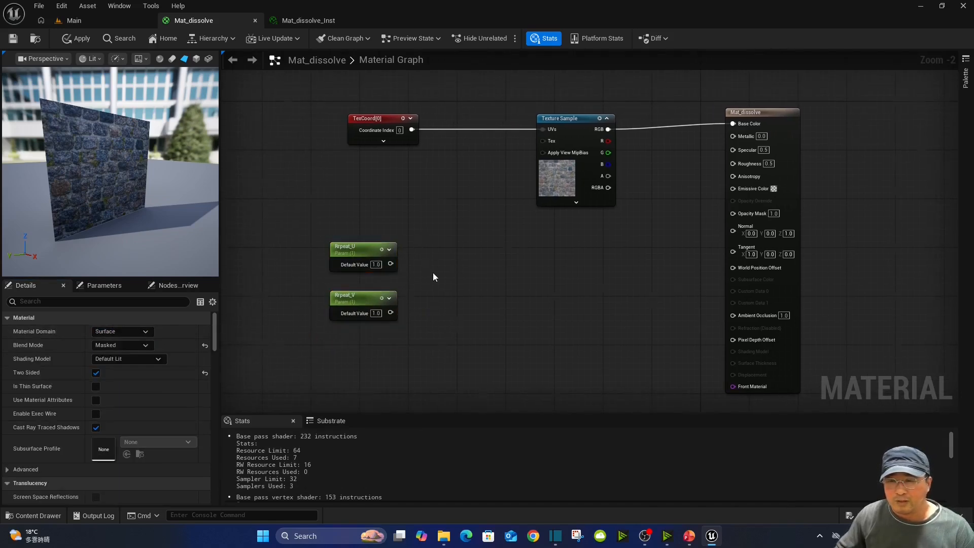
# - Add an AppendVector node on the output side of the Rrpeat_U and Rrpeat_V parameters
pyautogui.scroll(2, 440, 260)
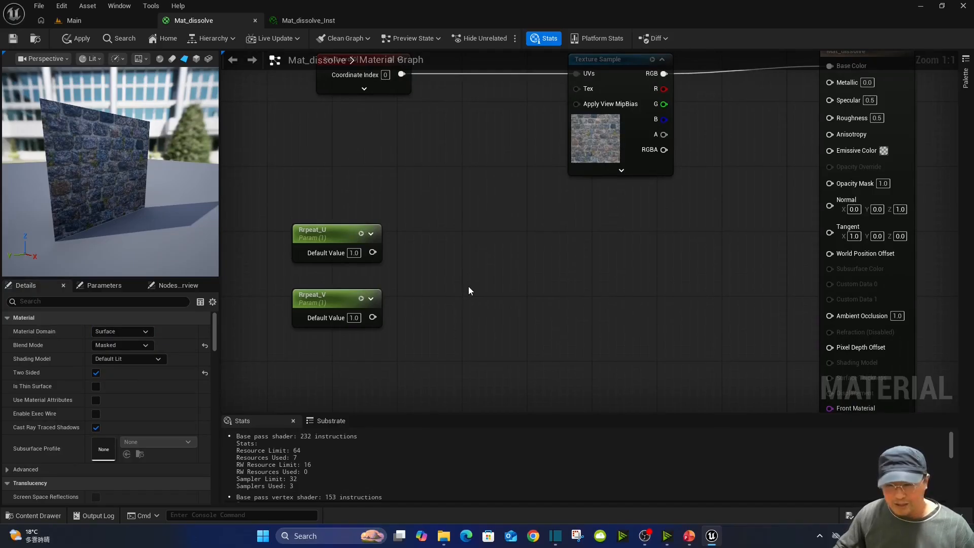
pyautogui.rightClick(463, 272)
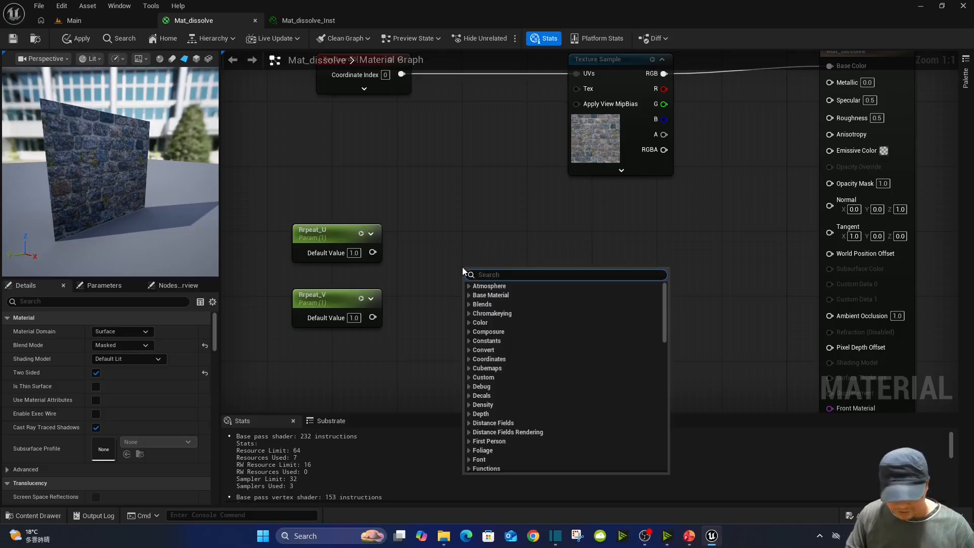
pyautogui.write('append')
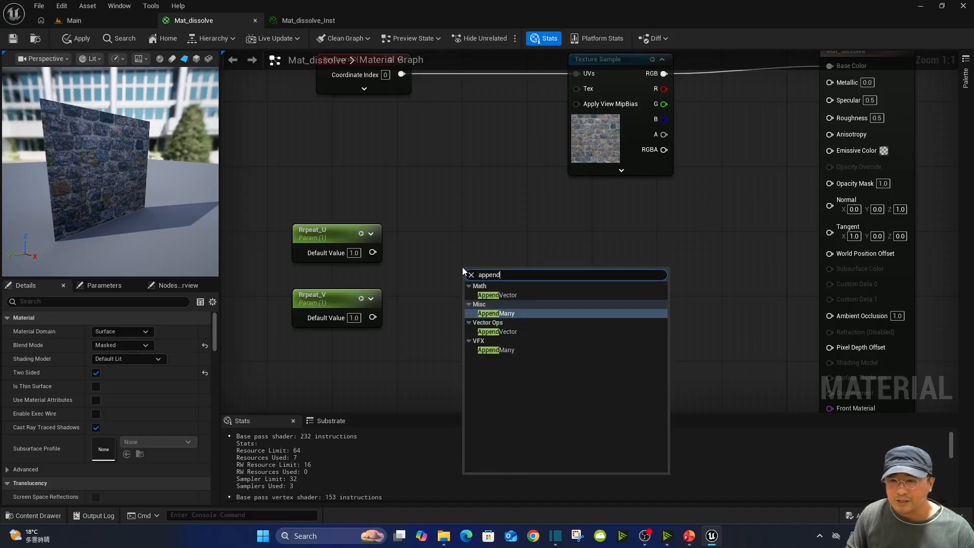
pyautogui.press('Up')
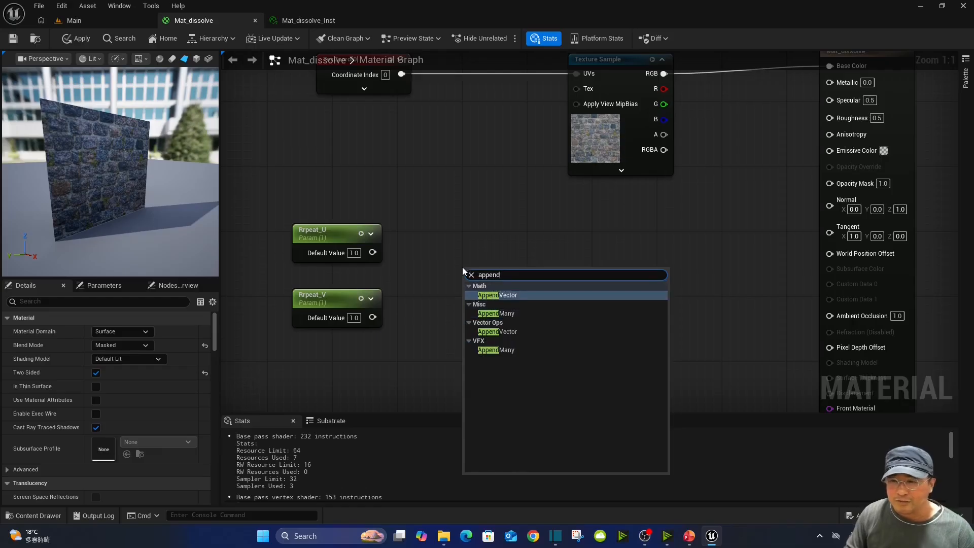
pyautogui.press('Return')
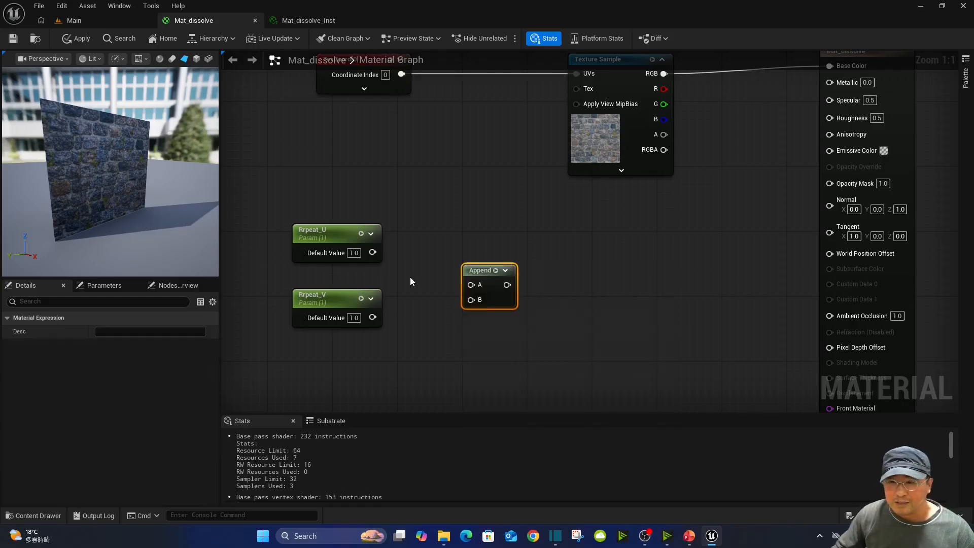
# - Connect Rrpeat_U to Append's A input and Rrpeat_V to its B input, and move Append closer to them
pyautogui.moveTo(374, 253); pyautogui.dragTo(468, 288)
pyautogui.moveTo(373, 318); pyautogui.dragTo(469, 303)
pyautogui.moveTo(485, 270); pyautogui.dragTo(461, 246)
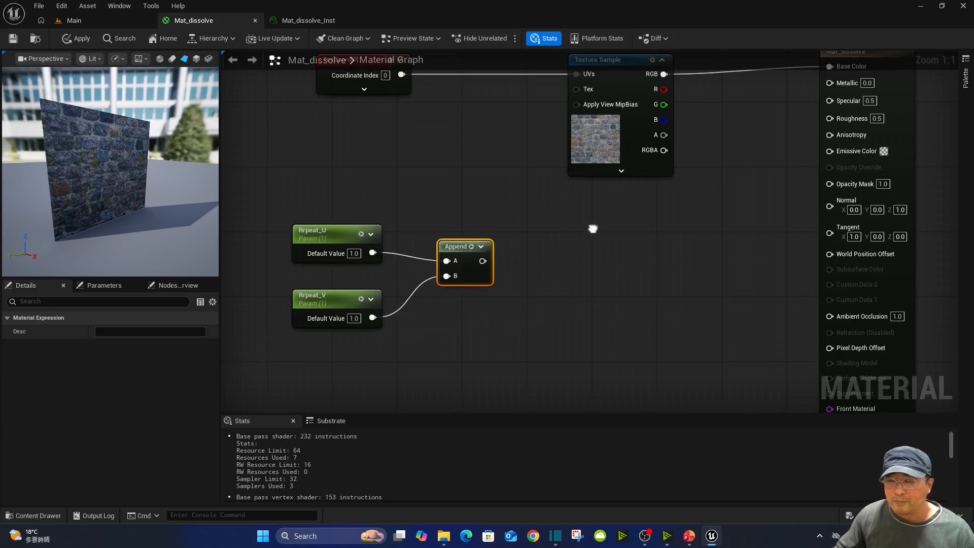
# - Lower the TexCoord node slightly and move the Texture Sample toward the material output to make room between them
pyautogui.moveTo(592, 232); pyautogui.dragTo(621, 291, button='right')
pyautogui.click(378, 137)
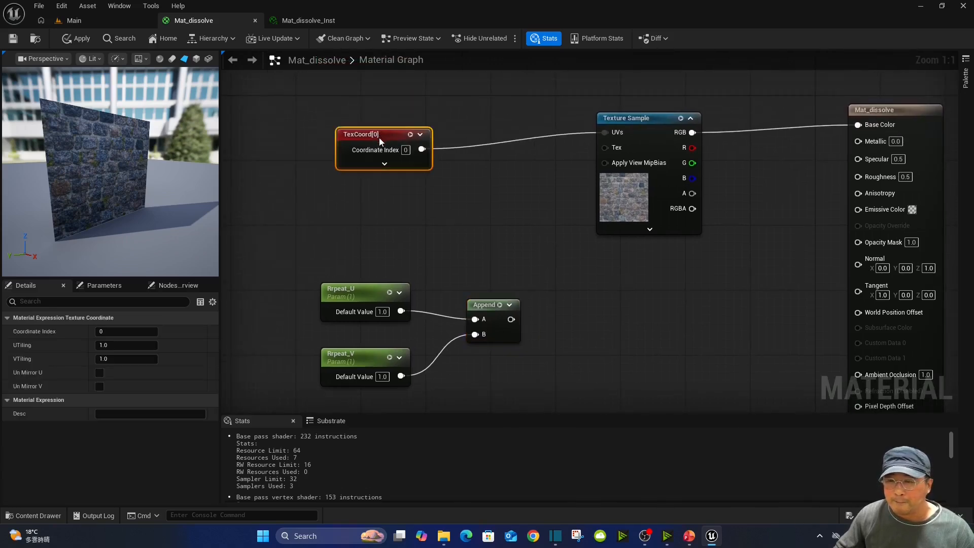
pyautogui.moveTo(625, 118); pyautogui.dragTo(706, 118)
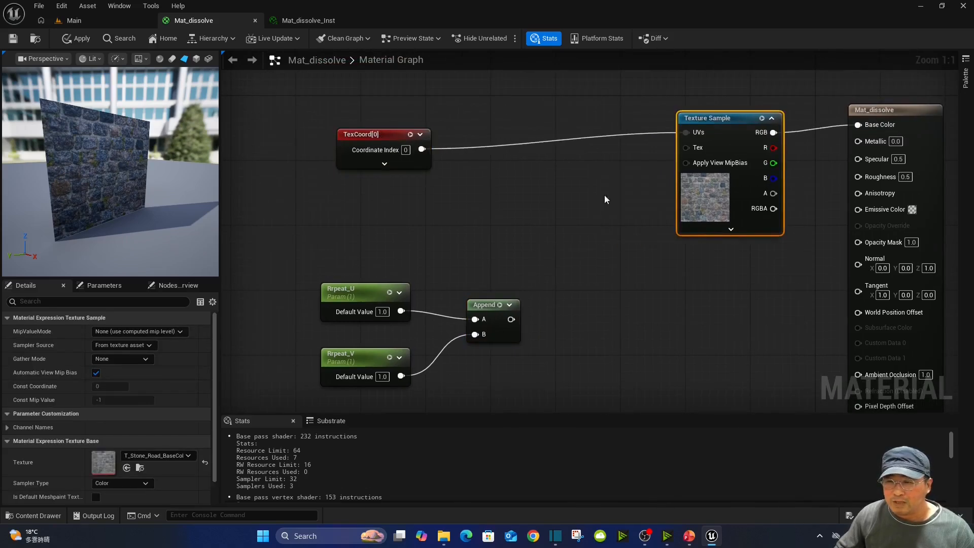
pyautogui.click(535, 236)
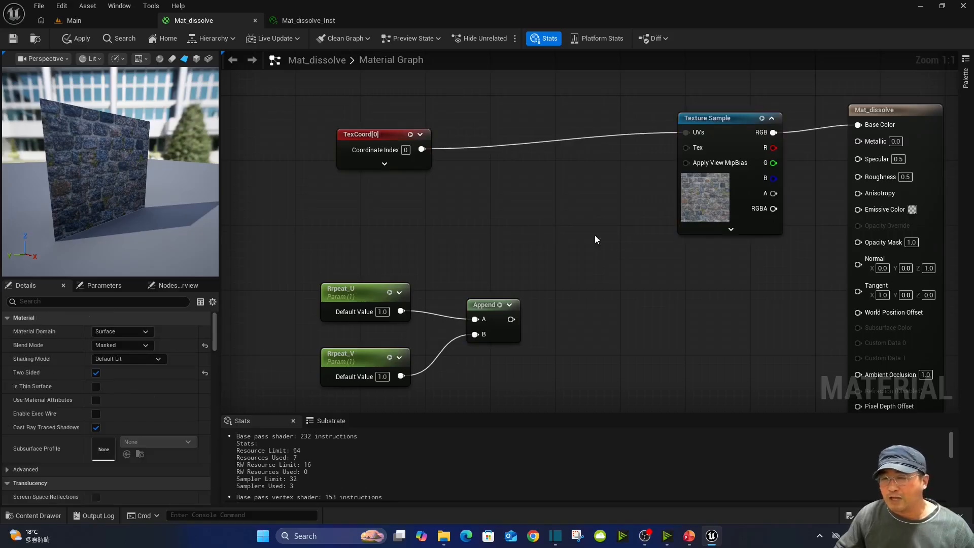
# - Add a Multiply node with TexCoord into A and Append into B, and connect its output to the Texture Sample's UVs
pyautogui.click(568, 230)
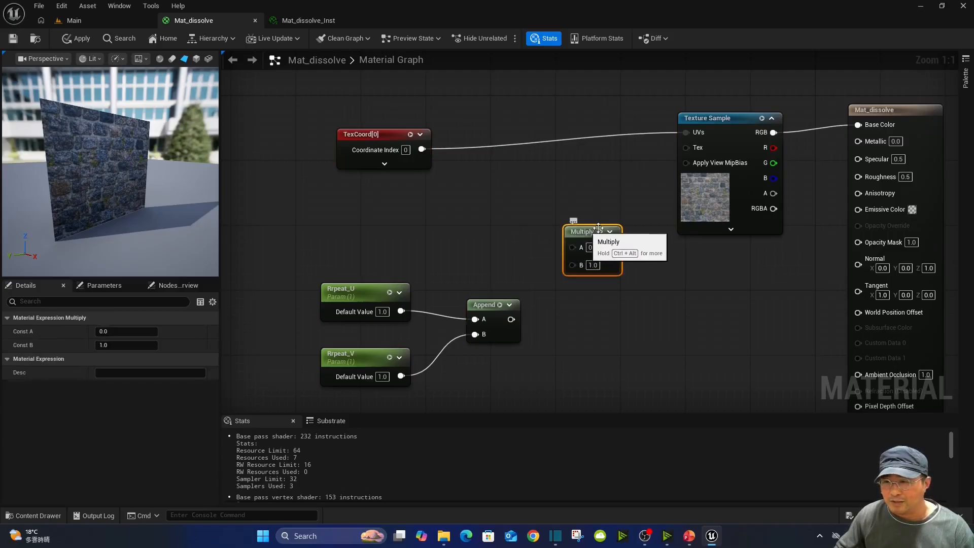
pyautogui.moveTo(597, 223); pyautogui.dragTo(589, 188)
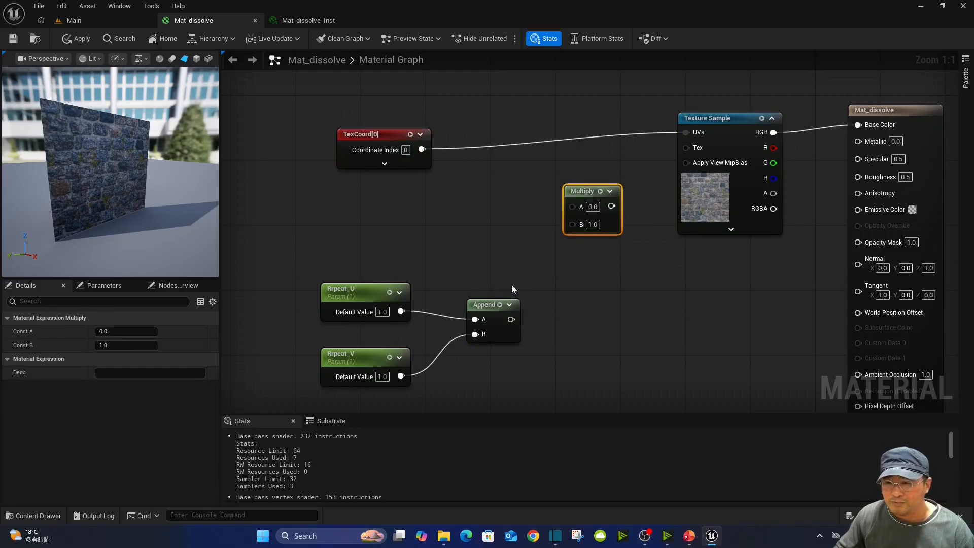
pyautogui.moveTo(511, 319); pyautogui.dragTo(571, 224)
pyautogui.moveTo(421, 149); pyautogui.dragTo(684, 133)
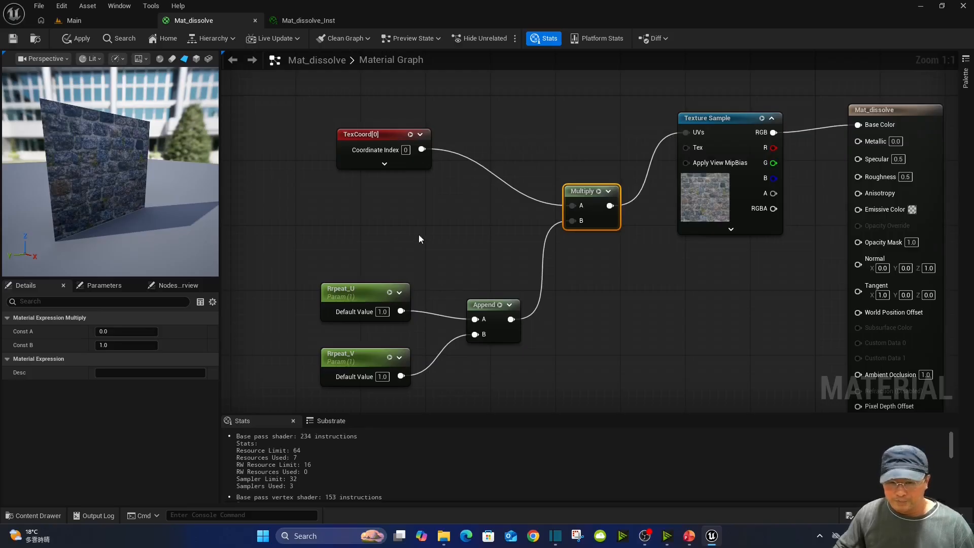
# - Save the Mat_dissolve material and switch to the Mat_dissolve_Inst material instance
pyautogui.hotkey('ctrl', 's')
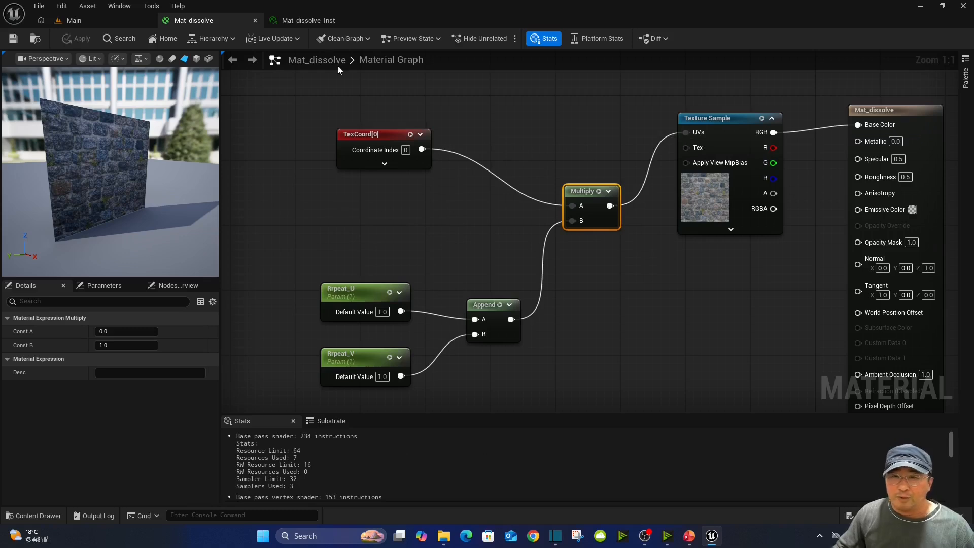
pyautogui.click(313, 21)
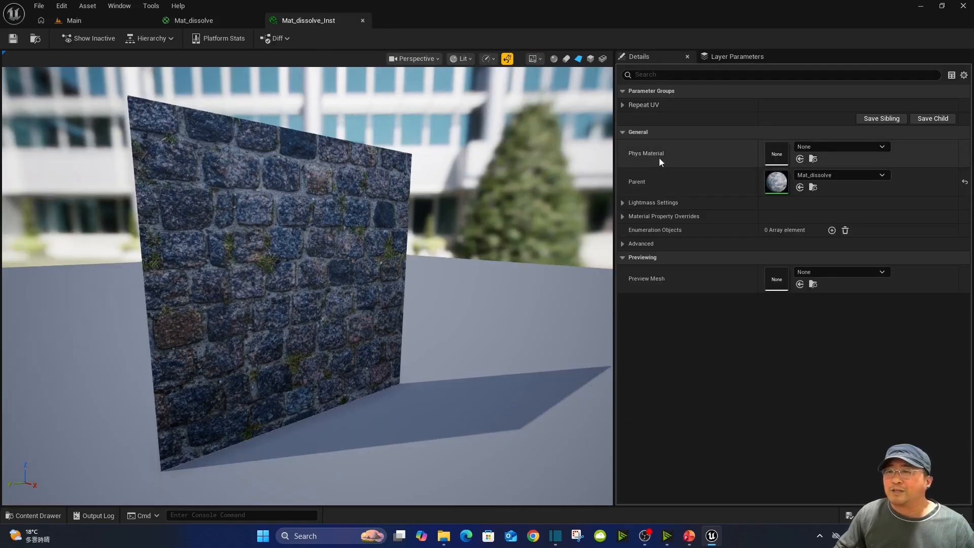
# - Enable the Rrpeat_U and Rrpeat_V overrides in the instance's Repeat UV parameter group
pyautogui.click(621, 105)
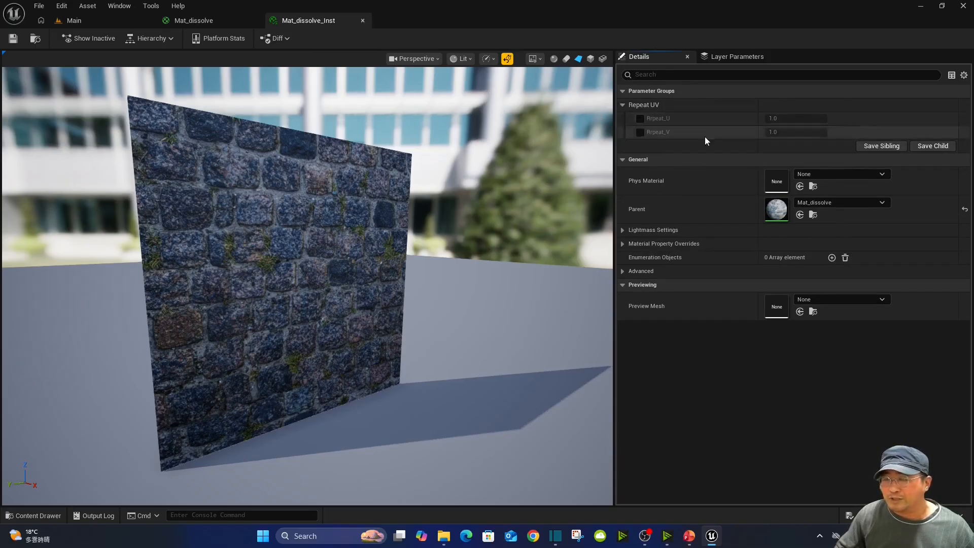
pyautogui.click(640, 119)
pyautogui.click(640, 133)
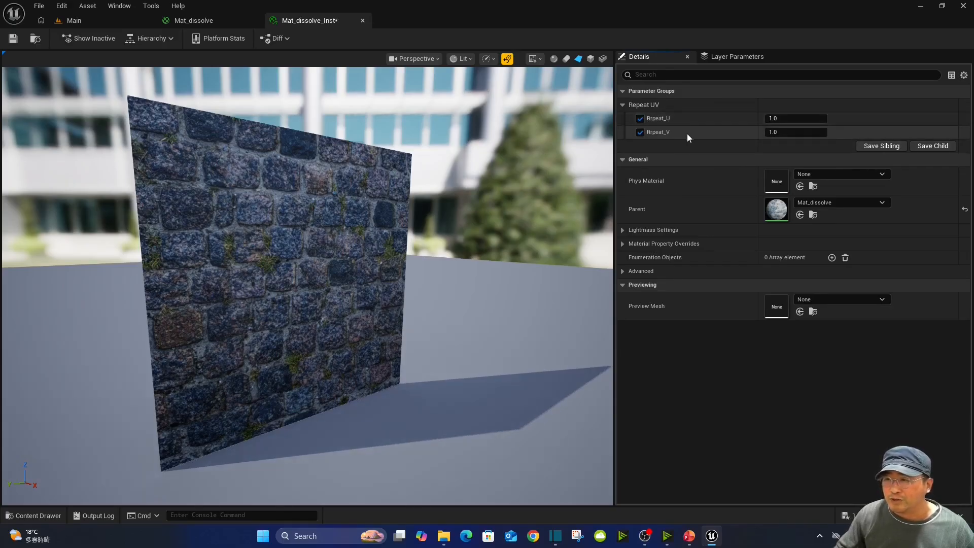
# - Test different Rrpeat_U and Rrpeat_V tiling values on the wall one at a time, returning each to 1
pyautogui.moveTo(774, 118)
pyautogui.mouseDown()
pyautogui.moveTo(792, 118)
pyautogui.moveTo(780, 118)
pyautogui.mouseUp()
pyautogui.click(790, 118)
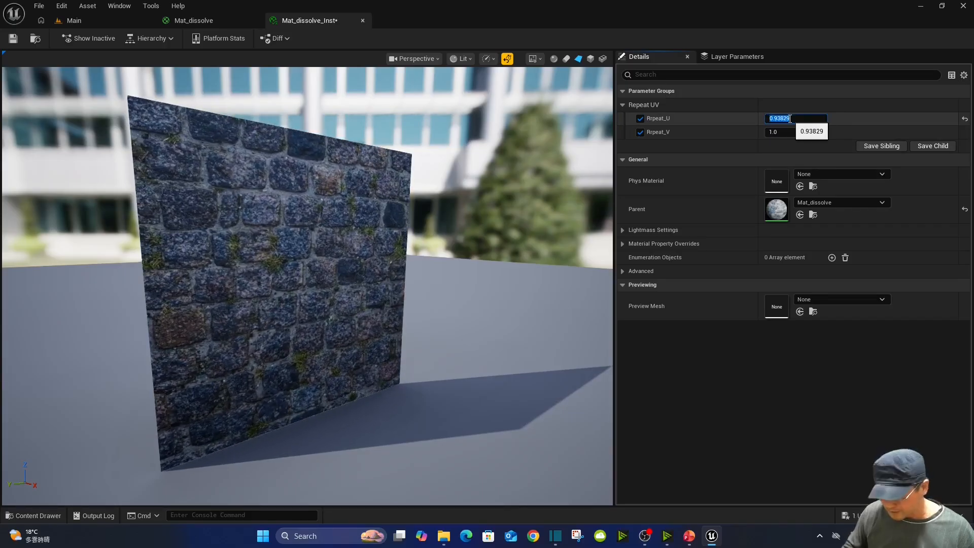
pyautogui.write('1')
pyautogui.press('Return')
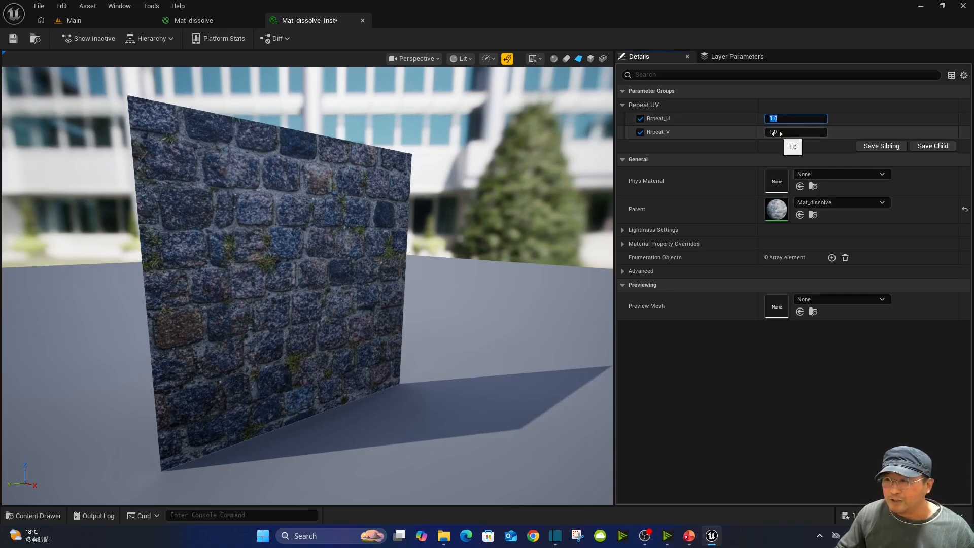
pyautogui.moveTo(779, 131); pyautogui.dragTo(798, 131)
pyautogui.click(800, 132)
pyautogui.write('1')
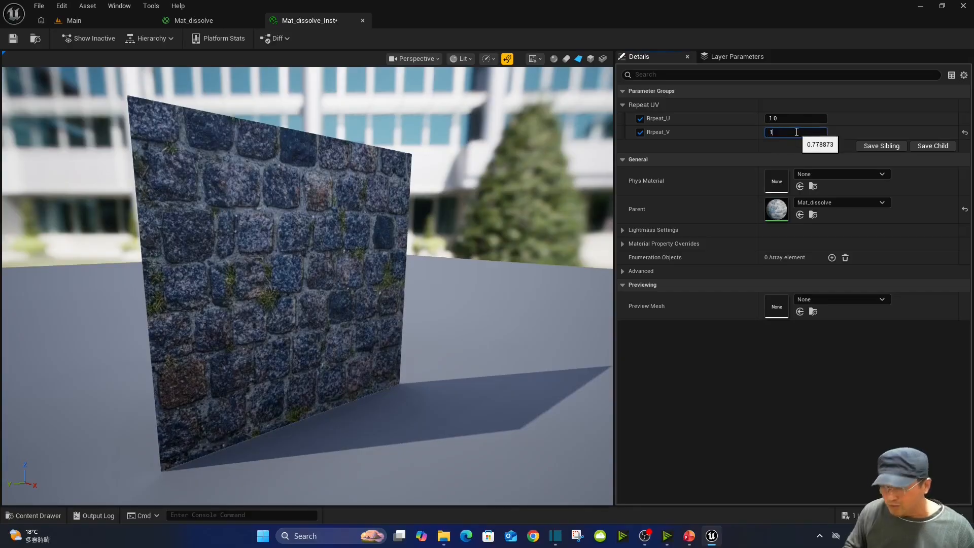
pyautogui.press('Return')
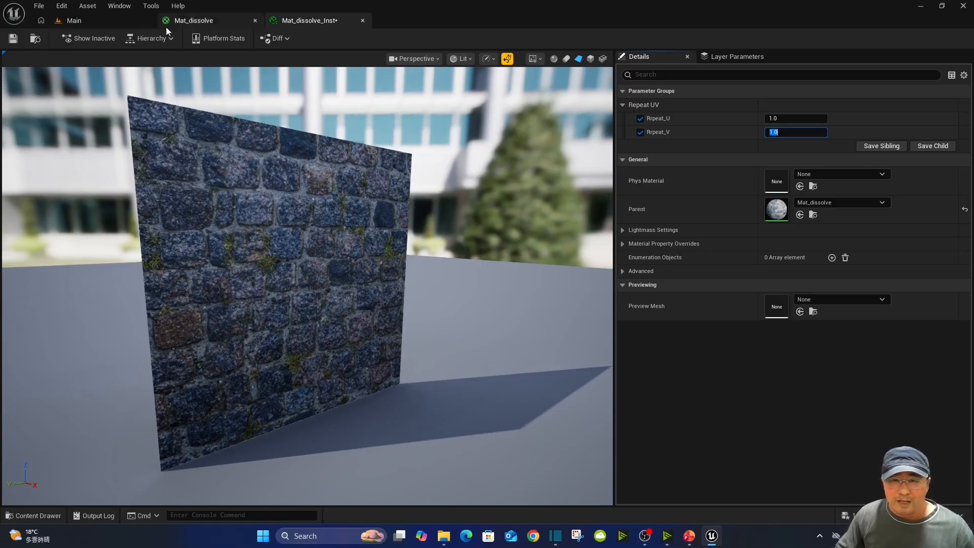
# - Return to the Mat_dissolve graph, move Rrpeat_U, Rrpeat_V and Append together up toward TexCoord, and shift Multiply slightly toward the Texture Sample
pyautogui.click(186, 19)
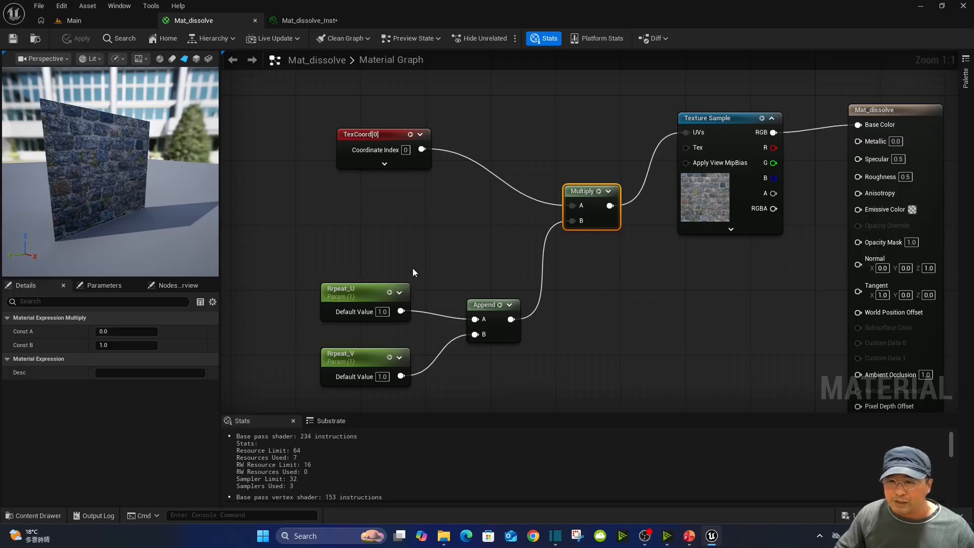
pyautogui.moveTo(304, 245); pyautogui.dragTo(474, 373)
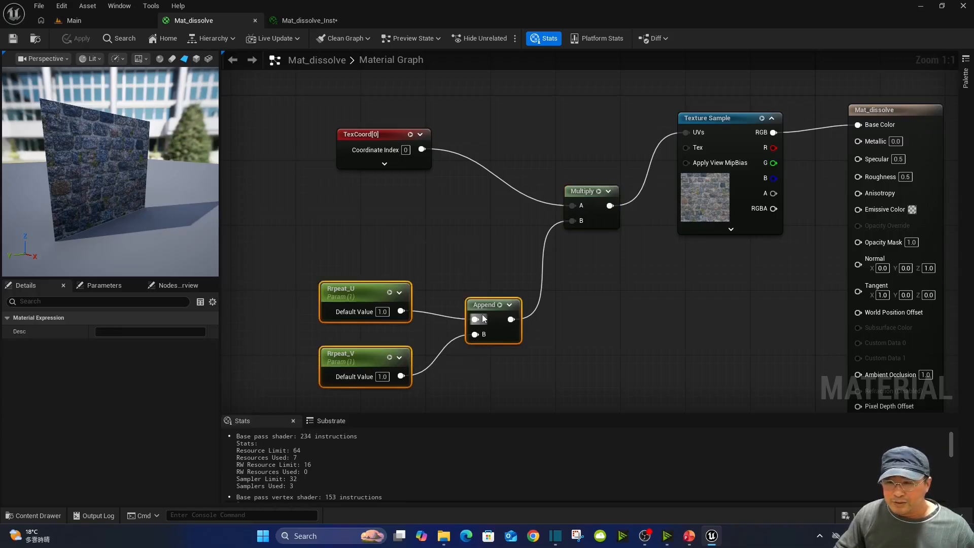
pyautogui.moveTo(484, 312); pyautogui.dragTo(411, 247)
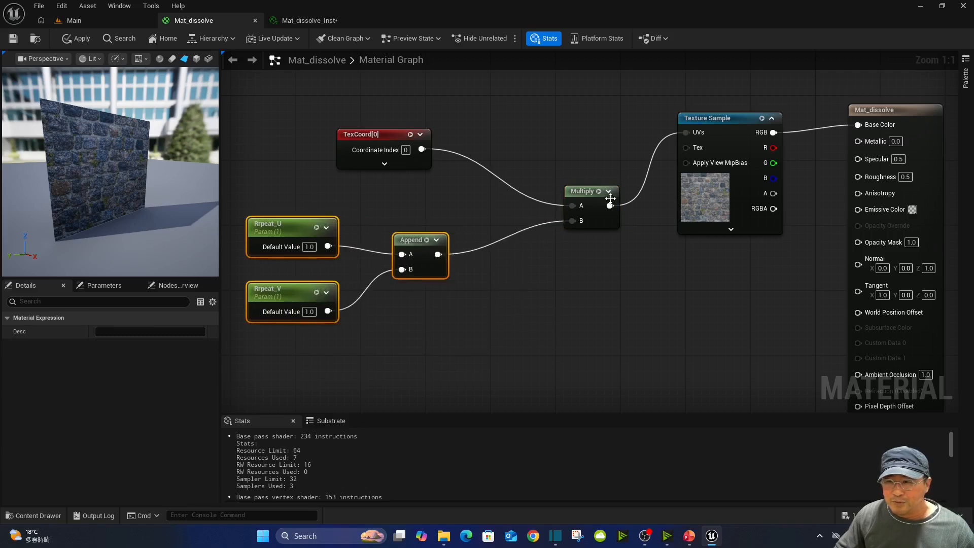
pyautogui.moveTo(590, 192); pyautogui.dragTo(606, 186)
pyautogui.click(536, 280)
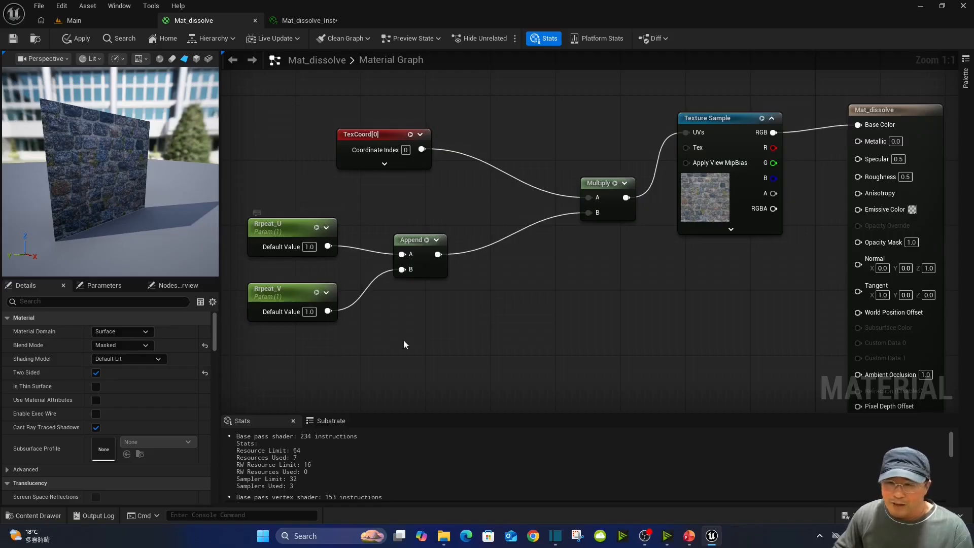
# - Add a StaticSwitchParameter named Lock_UV below the Multiply node and assign it to the Repeat UV group
pyautogui.rightClick(500, 288)
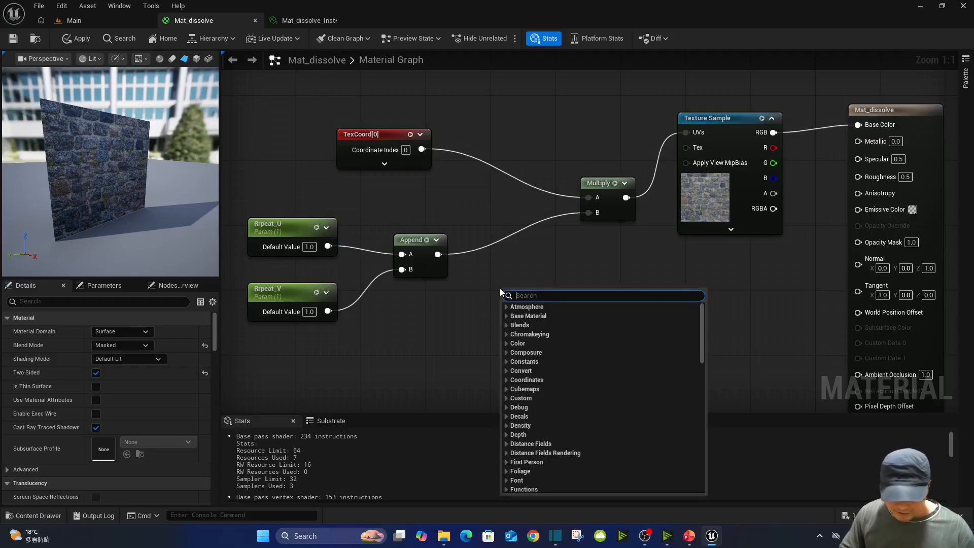
pyautogui.write('s')
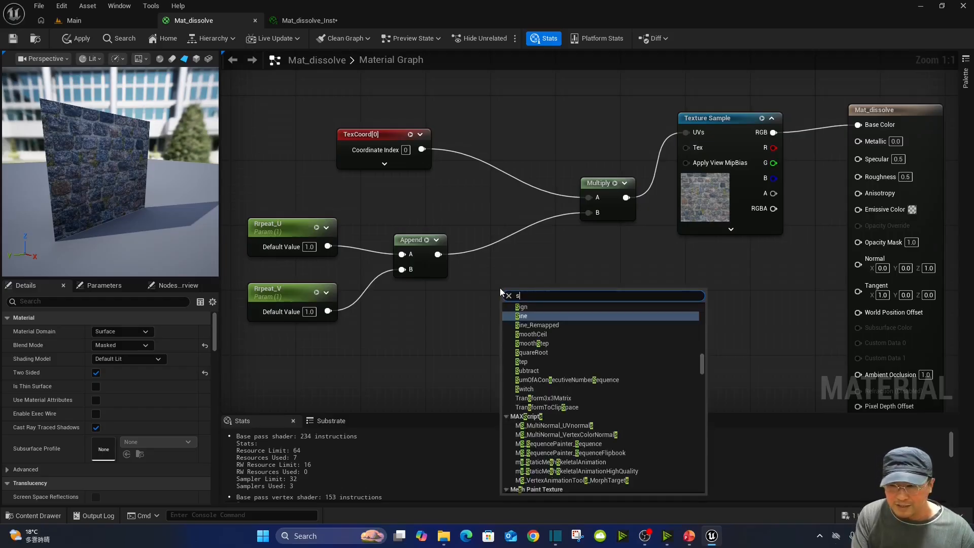
pyautogui.write('taticsw')
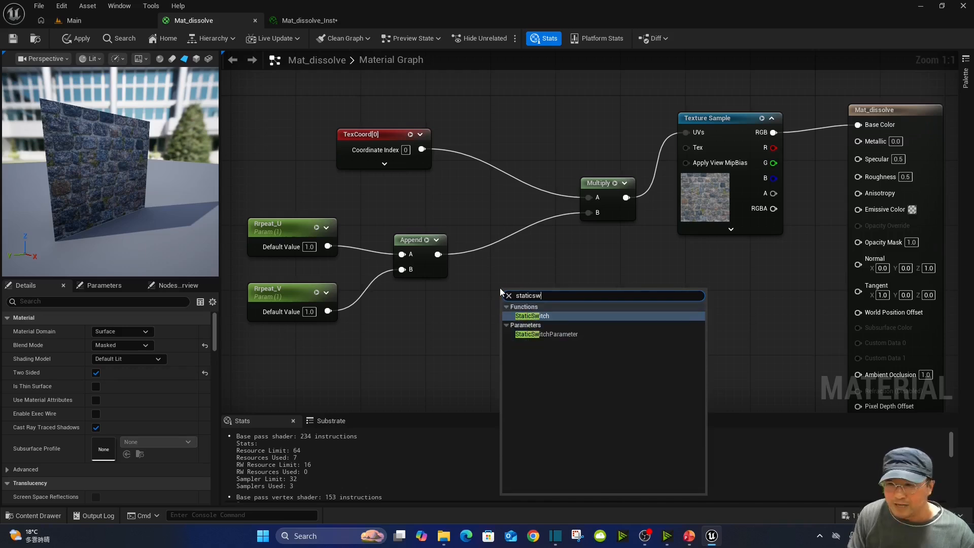
pyautogui.press('Down')
pyautogui.press('Return')
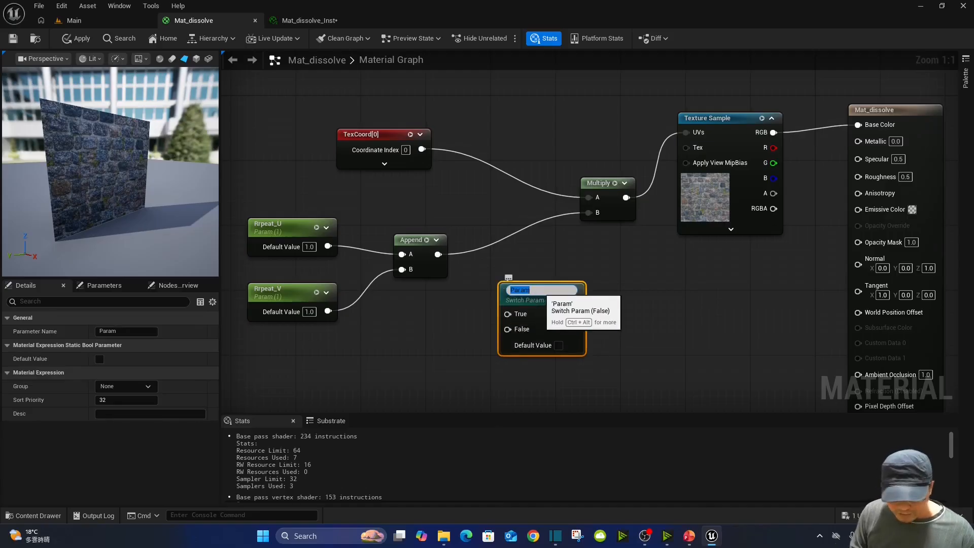
pyautogui.write('Lock')
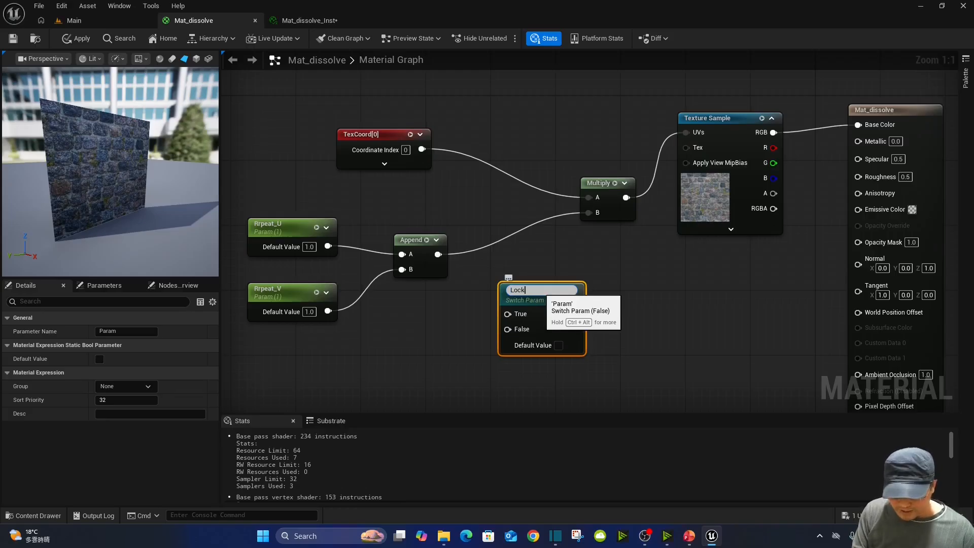
pyautogui.write('_UV')
pyautogui.press('Return')
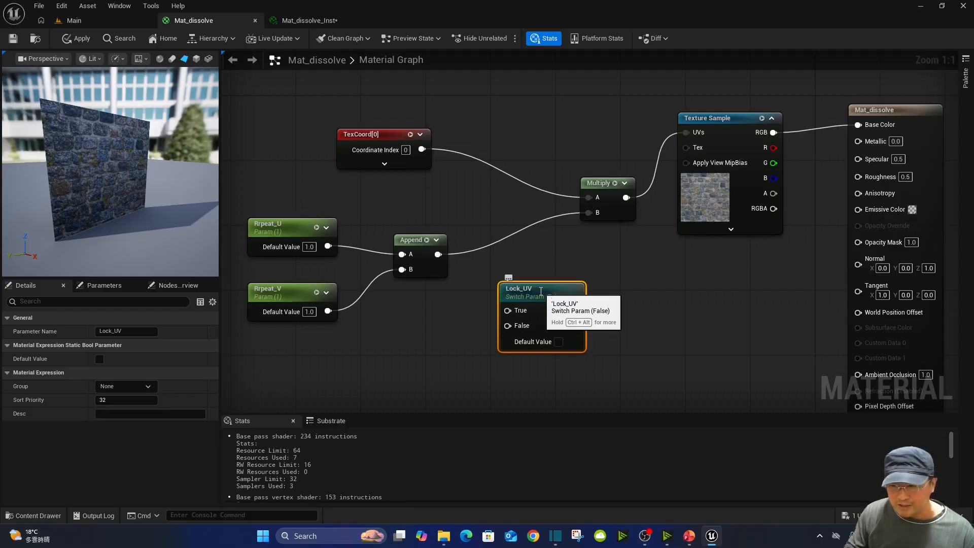
pyautogui.moveTo(540, 290); pyautogui.dragTo(524, 282)
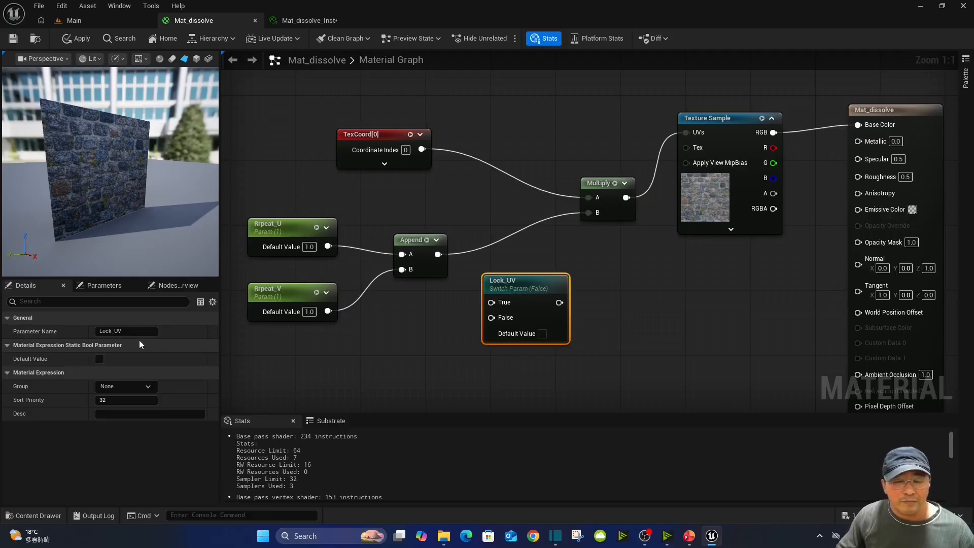
pyautogui.click(149, 388)
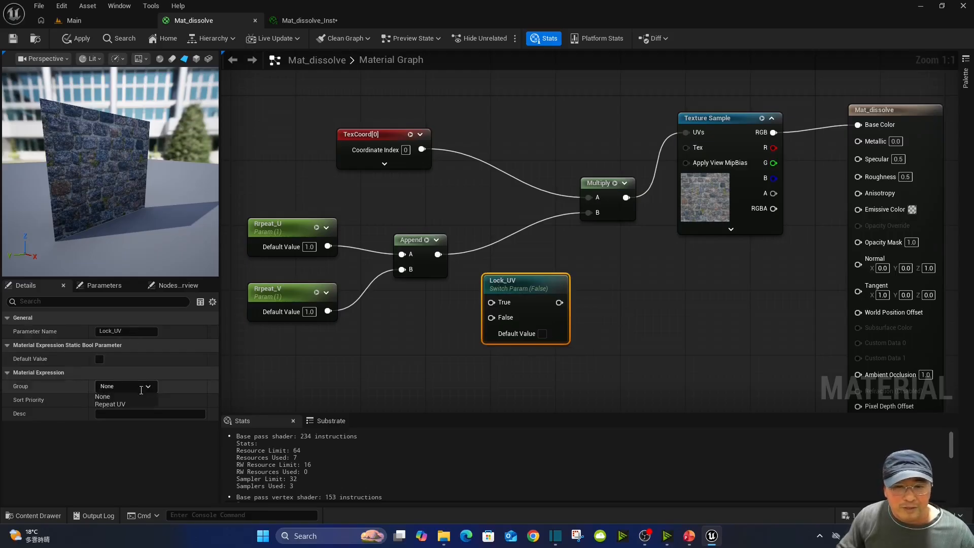
pyautogui.click(124, 406)
# - Rearrange the nodes so Multiply sits level with TexCoord, Lock_UV lies just below Multiply, and Append sits between the two repeat parameters
pyautogui.moveTo(517, 283); pyautogui.dragTo(549, 275)
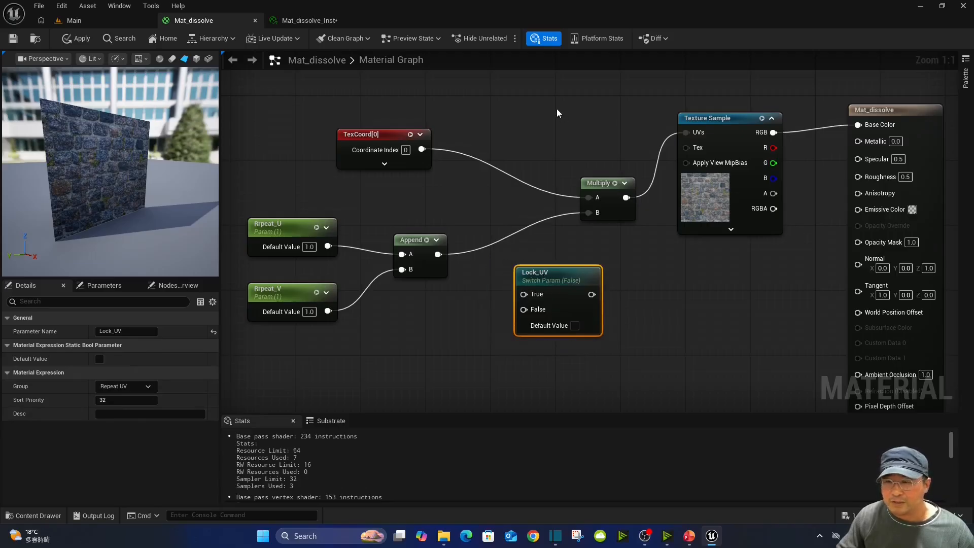
pyautogui.moveTo(557, 111); pyautogui.dragTo(622, 117, button='right')
pyautogui.moveTo(664, 191); pyautogui.dragTo(673, 153)
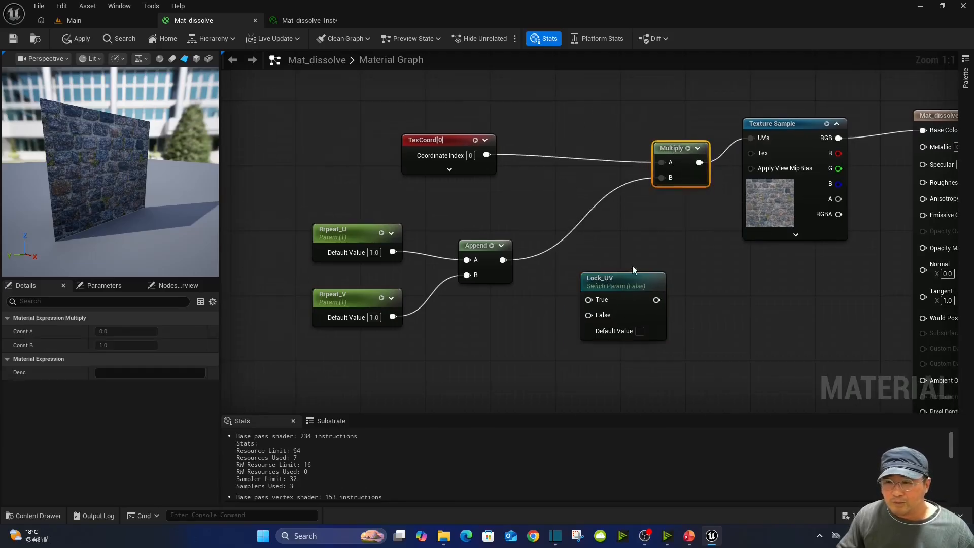
pyautogui.moveTo(623, 276); pyautogui.dragTo(631, 243)
pyautogui.moveTo(478, 245); pyautogui.dragTo(459, 270)
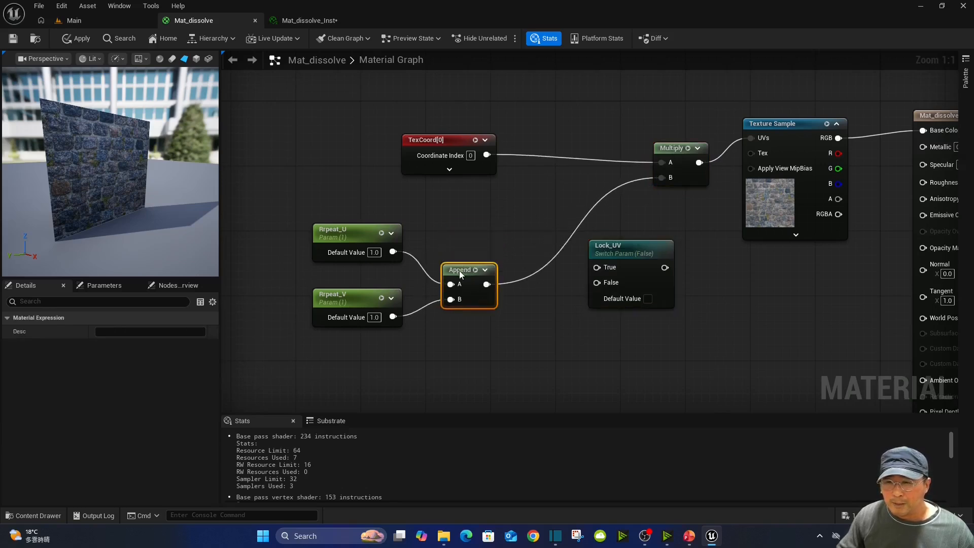
pyautogui.moveTo(619, 243); pyautogui.dragTo(626, 226)
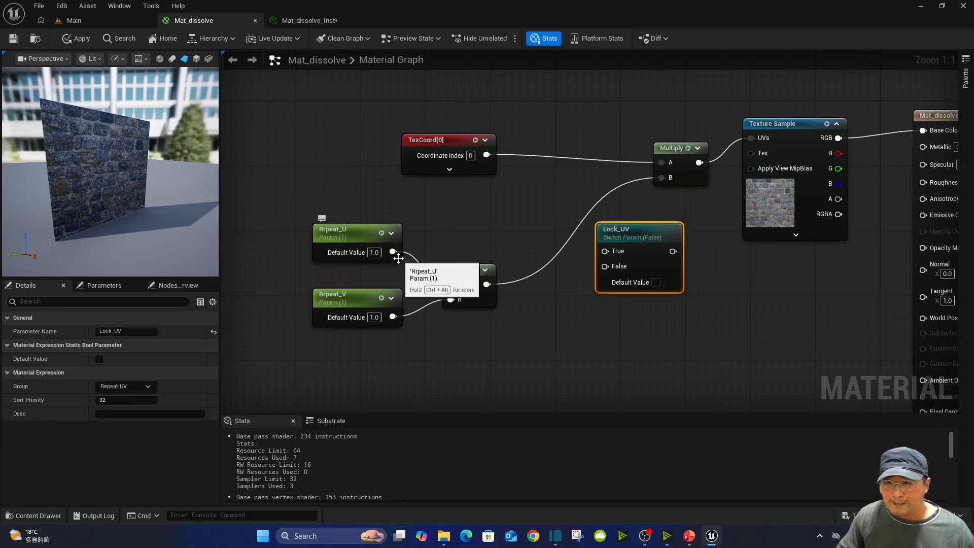
# - Connect Rrpeat_U to Lock_UV's True, Append to its False, and its output to Multiply's B, aligning Rrpeat_U with Lock_UV
pyautogui.moveTo(393, 252); pyautogui.dragTo(395, 253)
pyautogui.moveTo(504, 234); pyautogui.dragTo(605, 252)
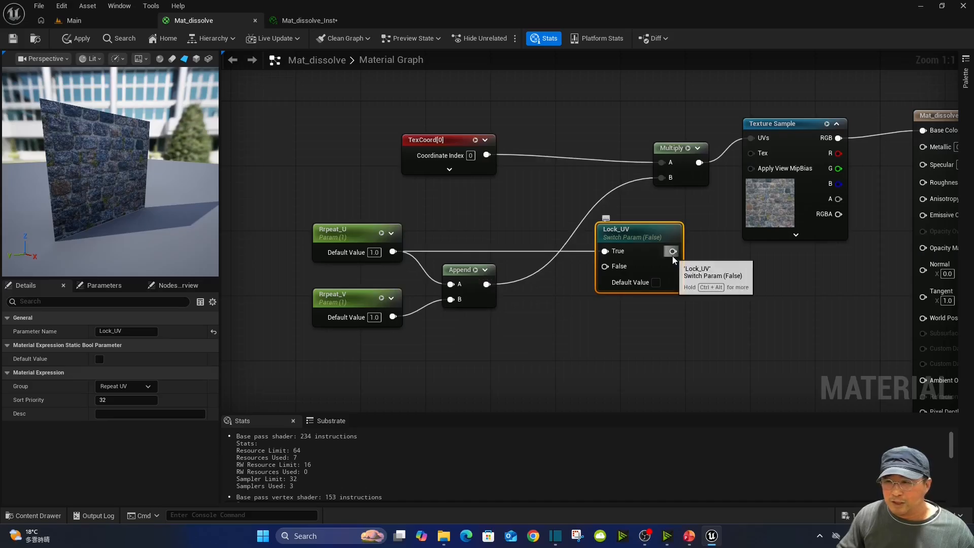
pyautogui.moveTo(673, 252); pyautogui.dragTo(661, 177)
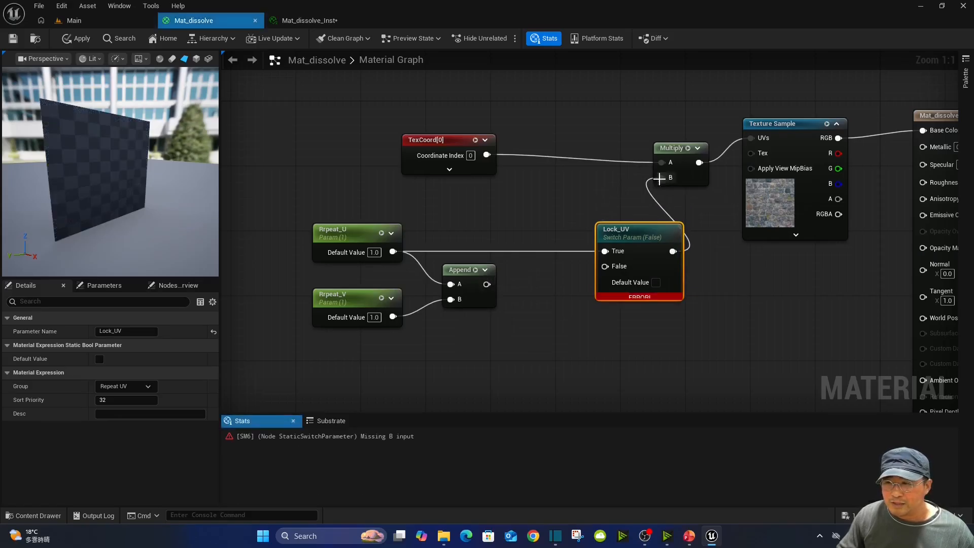
pyautogui.moveTo(630, 228); pyautogui.dragTo(583, 217)
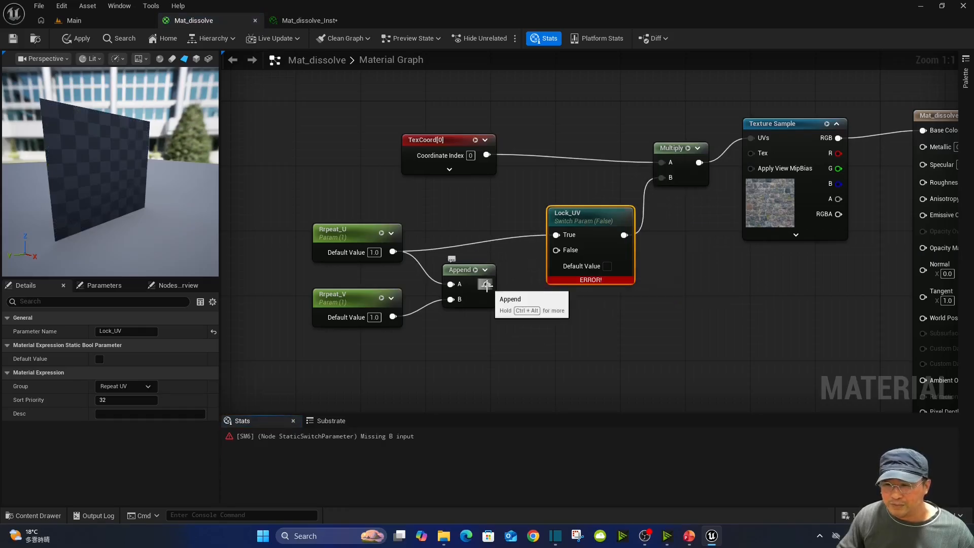
pyautogui.press('ctrl')
pyautogui.moveTo(486, 284); pyautogui.dragTo(556, 251)
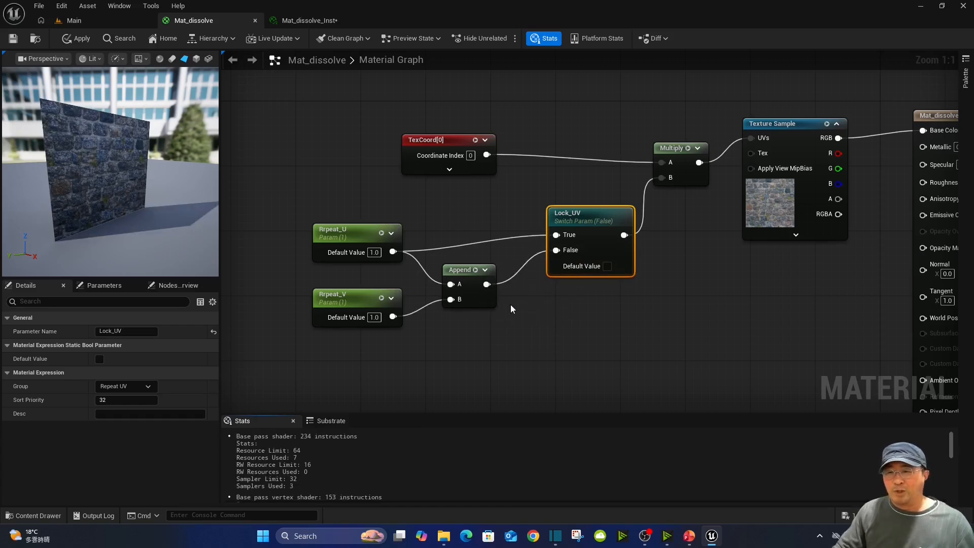
pyautogui.moveTo(362, 243); pyautogui.dragTo(361, 219)
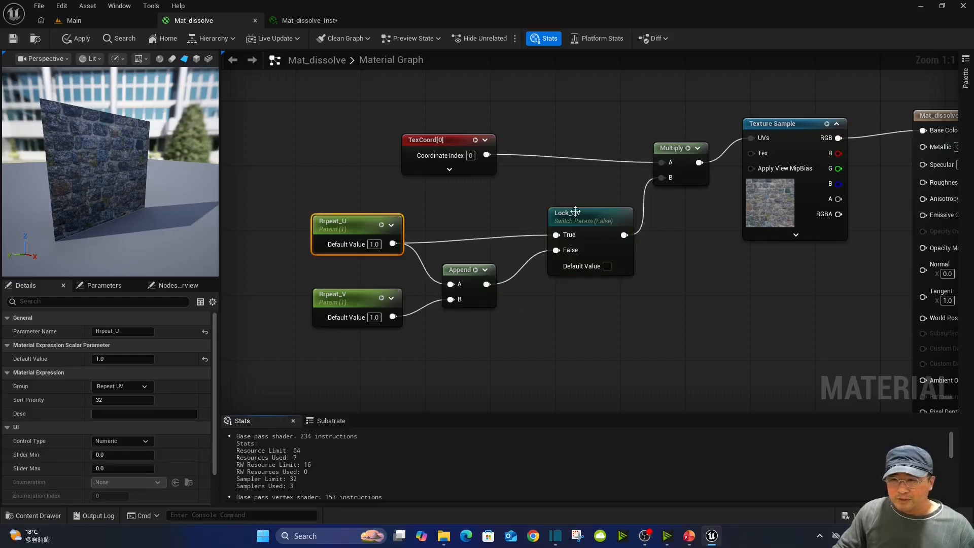
pyautogui.moveTo(585, 219); pyautogui.dragTo(581, 228)
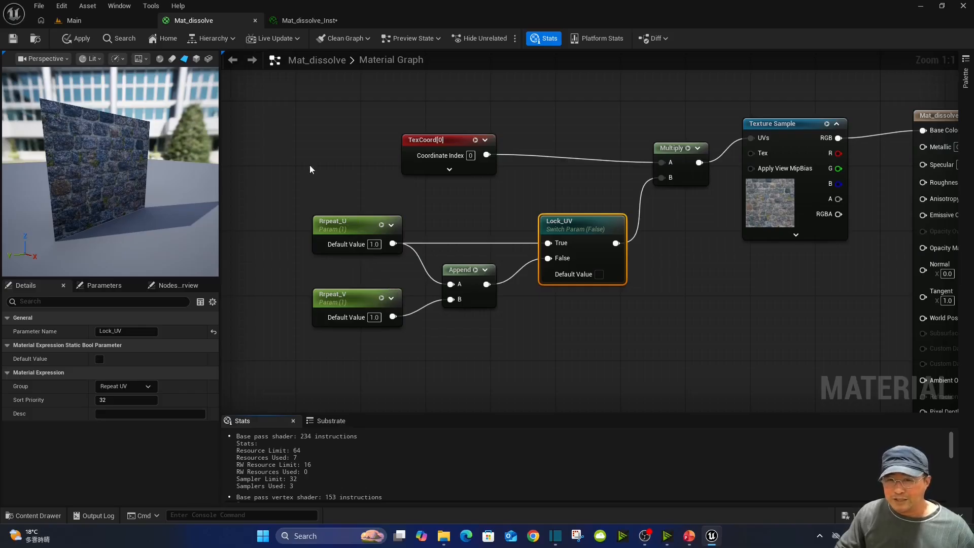
# - Apply and save the Mat_dissolve material, and save the Mat_dissolve_Inst material instance
pyautogui.click(76, 39)
pyautogui.click(13, 39)
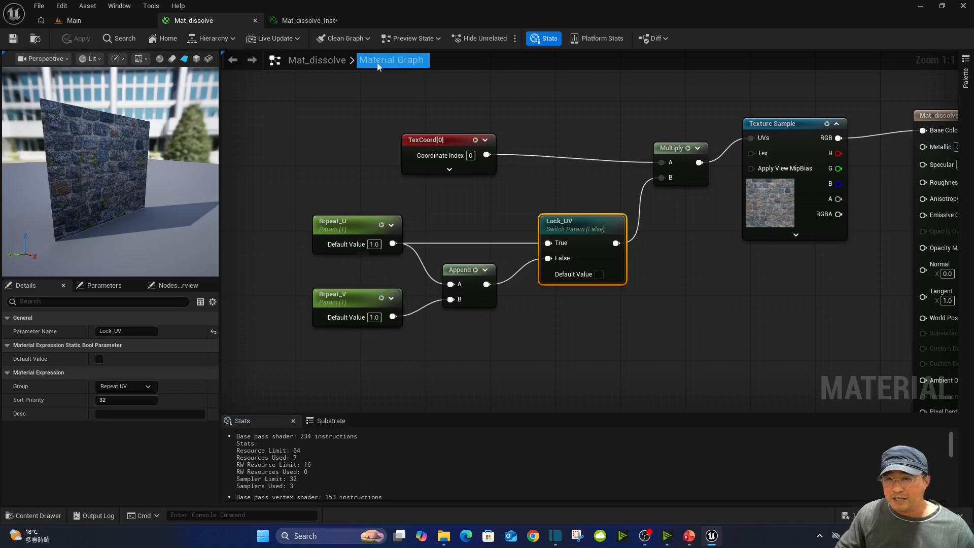
pyautogui.click(309, 22)
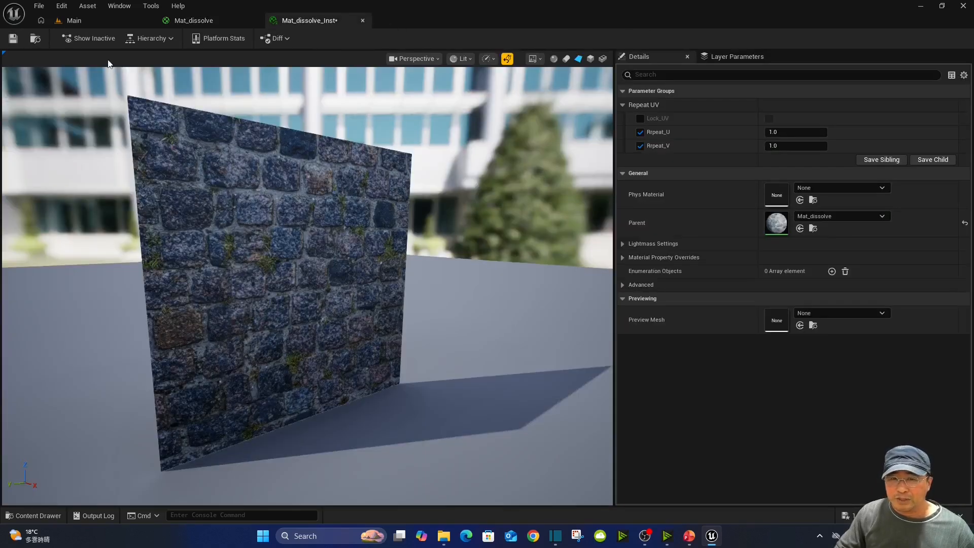
pyautogui.click(14, 39)
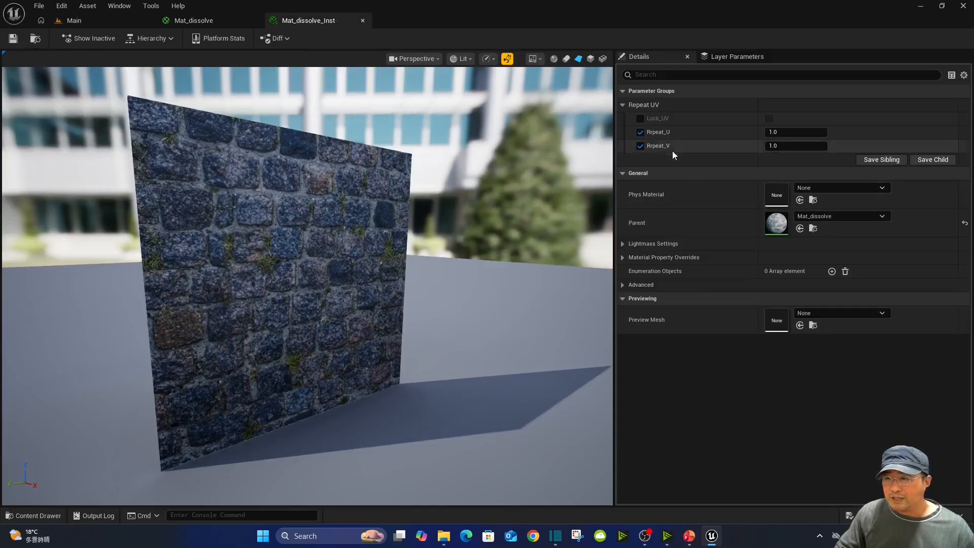
# - Override Lock_UV and turn it on, raise Rrpeat_U to about 1.56 to test uniform tiling, and turn Lock_UV off again
pyautogui.click(640, 119)
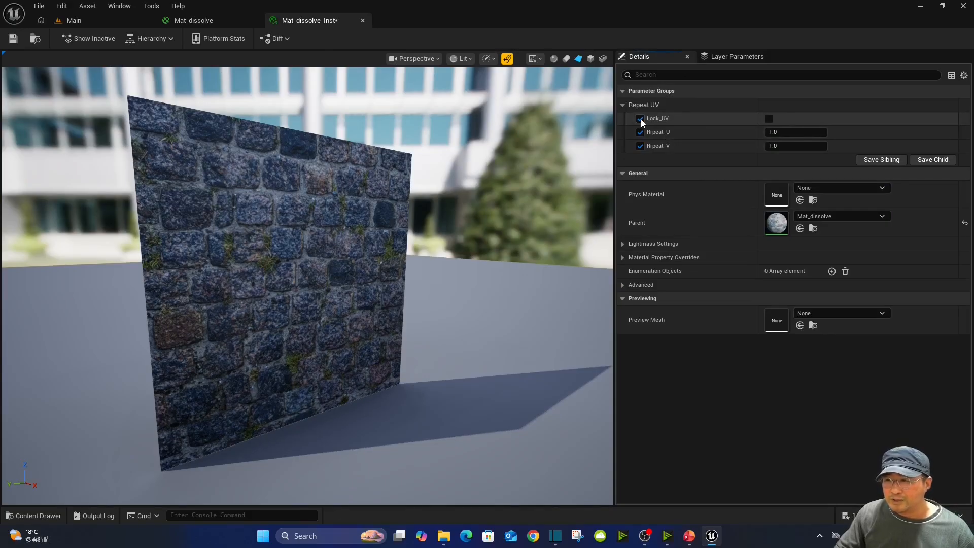
pyautogui.click(771, 120)
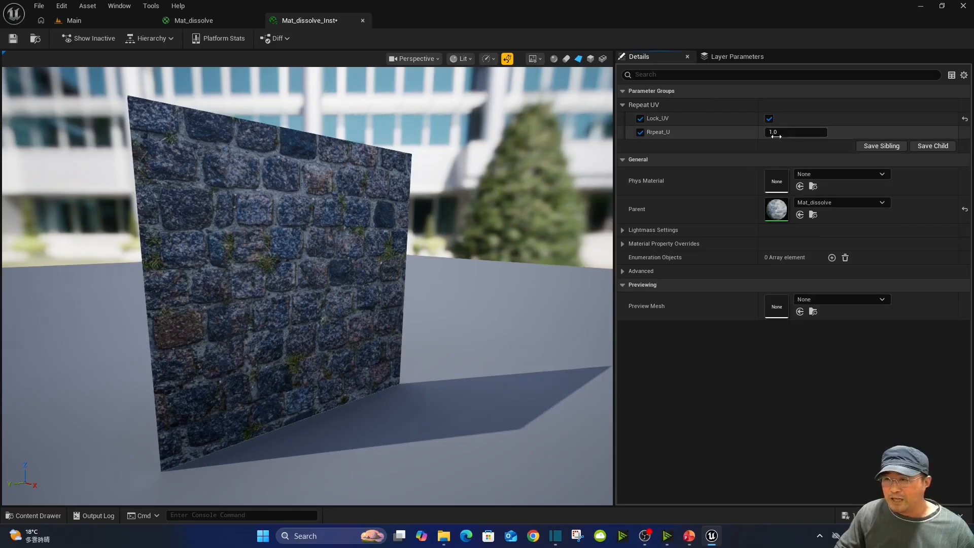
pyautogui.moveTo(776, 132)
pyautogui.mouseDown()
pyautogui.moveTo(812, 132)
pyautogui.moveTo(787, 132)
pyautogui.moveTo(796, 132)
pyautogui.mouseUp()
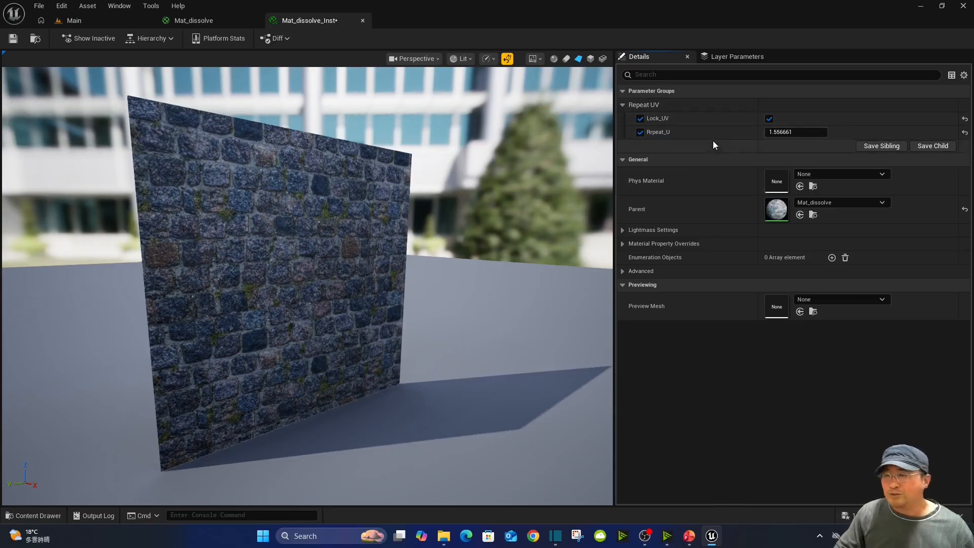
pyautogui.click(769, 118)
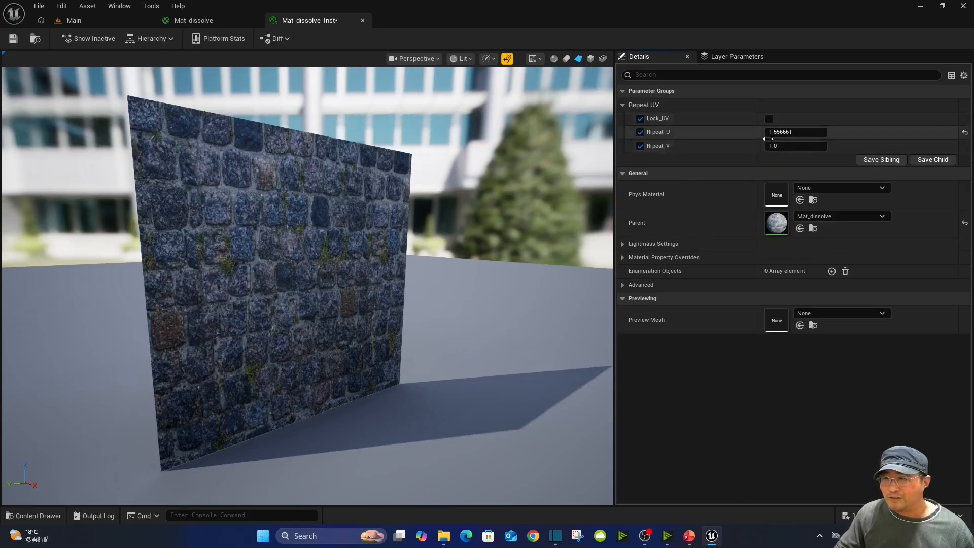
# - Raise Rrpeat_V to about 1.94 to test unequal tiling, and reset both Rrpeat_U and Rrpeat_V to 1
pyautogui.moveTo(777, 145)
pyautogui.mouseDown()
pyautogui.moveTo(809, 145)
pyautogui.moveTo(784, 133)
pyautogui.mouseUp()
pyautogui.click(784, 133)
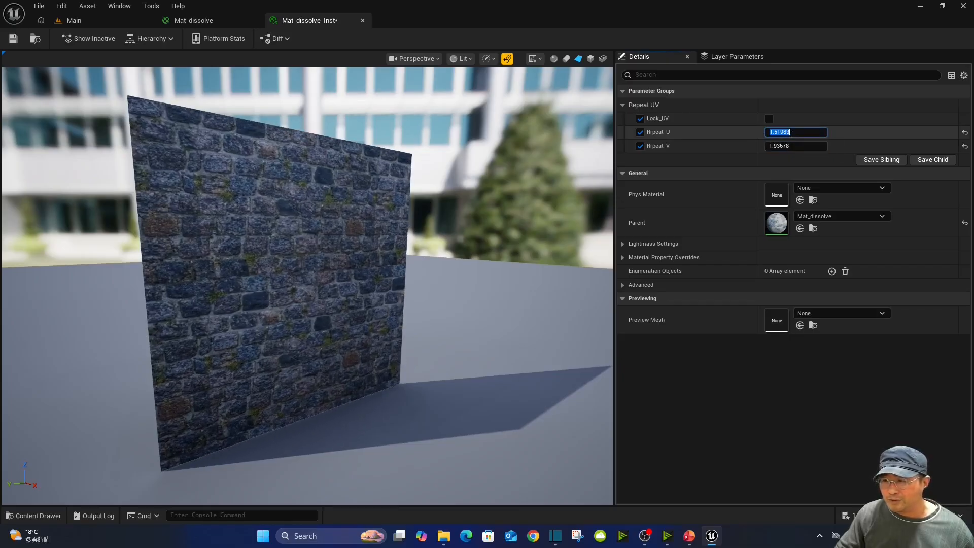
pyautogui.write('1')
pyautogui.press('Return')
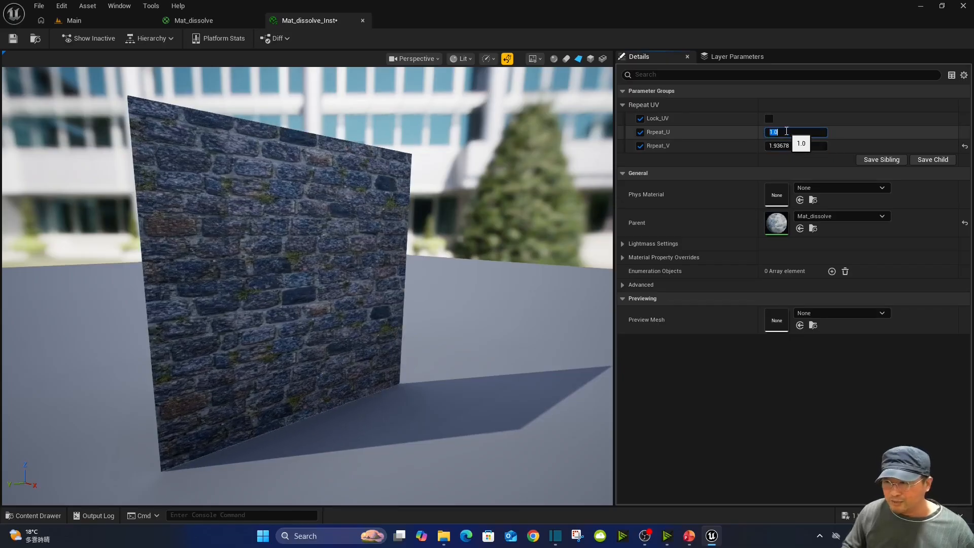
pyautogui.click(785, 147)
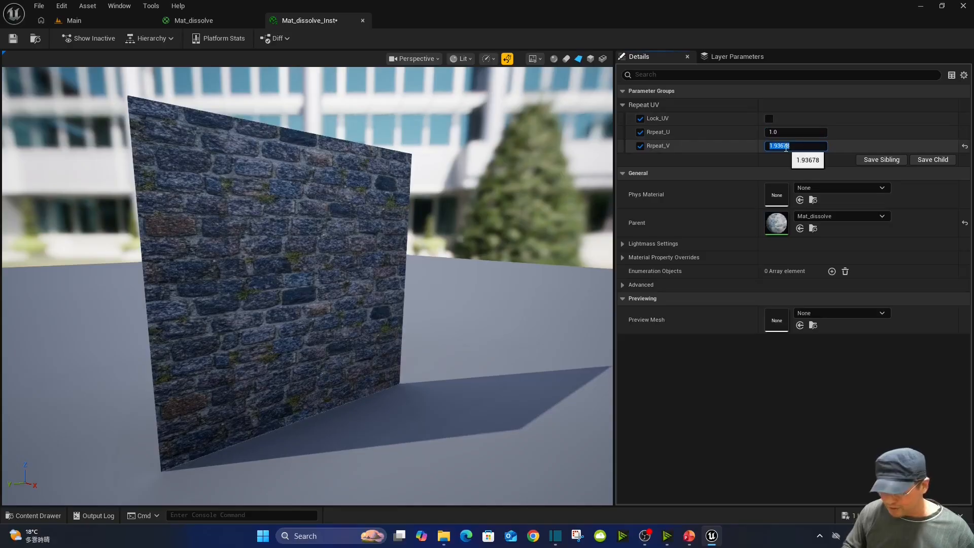
pyautogui.write('1')
pyautogui.press('Return')
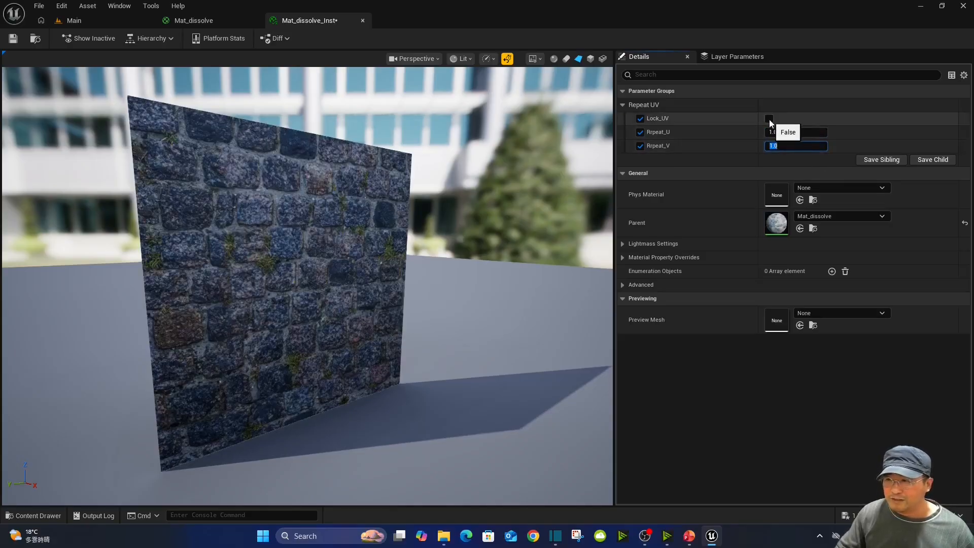
# - Turn Lock_UV on and save the Mat_dissolve_Inst material instance
pyautogui.click(769, 120)
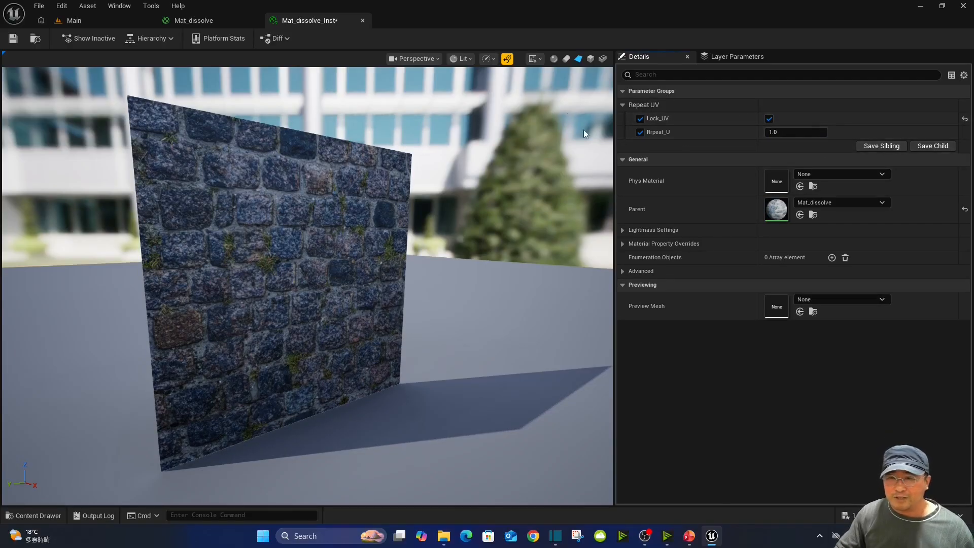
pyautogui.click(13, 39)
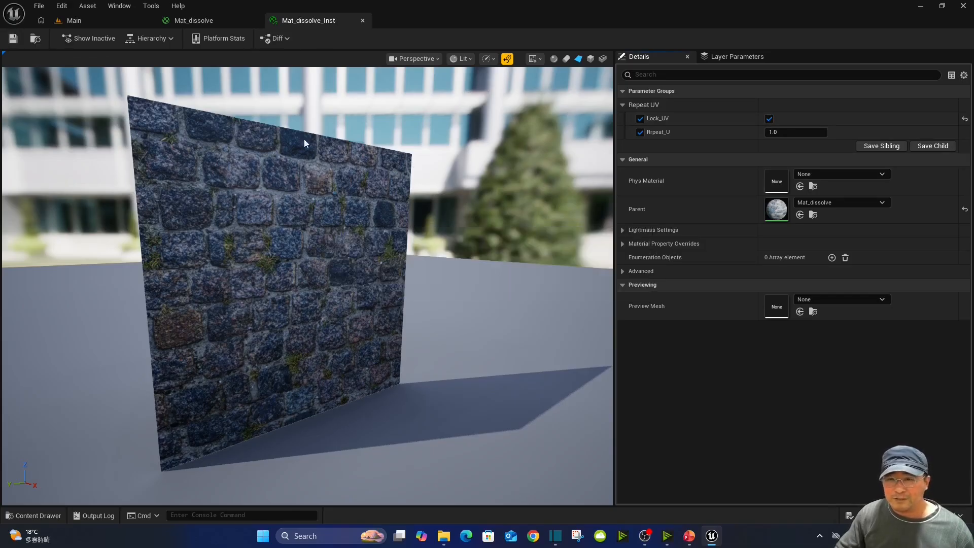
# - In the Mat_dissolve graph, move the TexCoord node so it lines up directly above Rrpeat_U
pyautogui.click(220, 21)
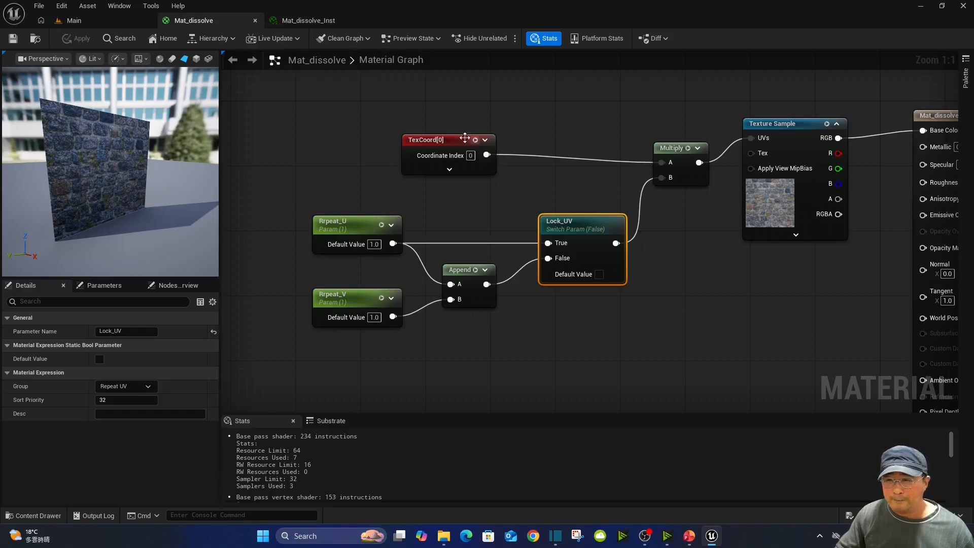
pyautogui.scroll(-1, 589, 191)
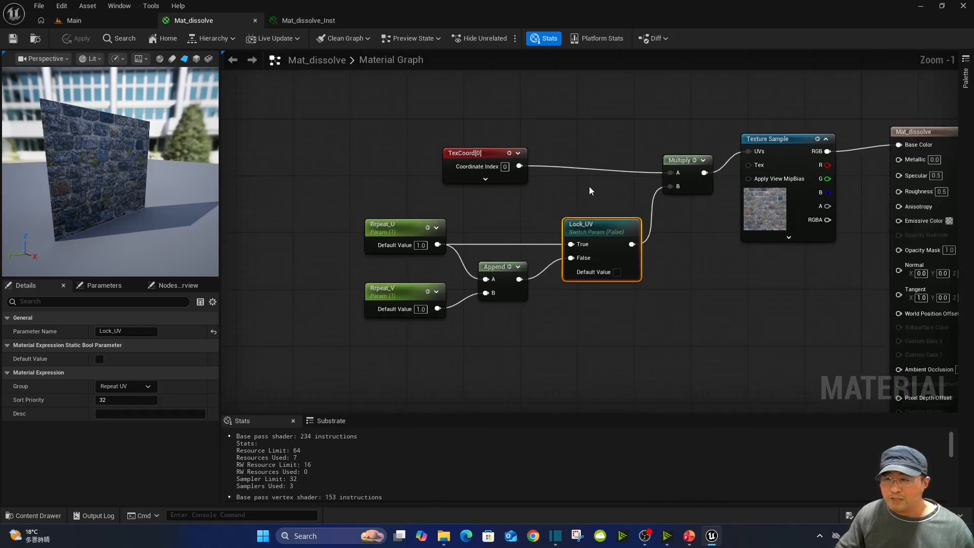
pyautogui.moveTo(589, 187); pyautogui.dragTo(601, 199, button='right')
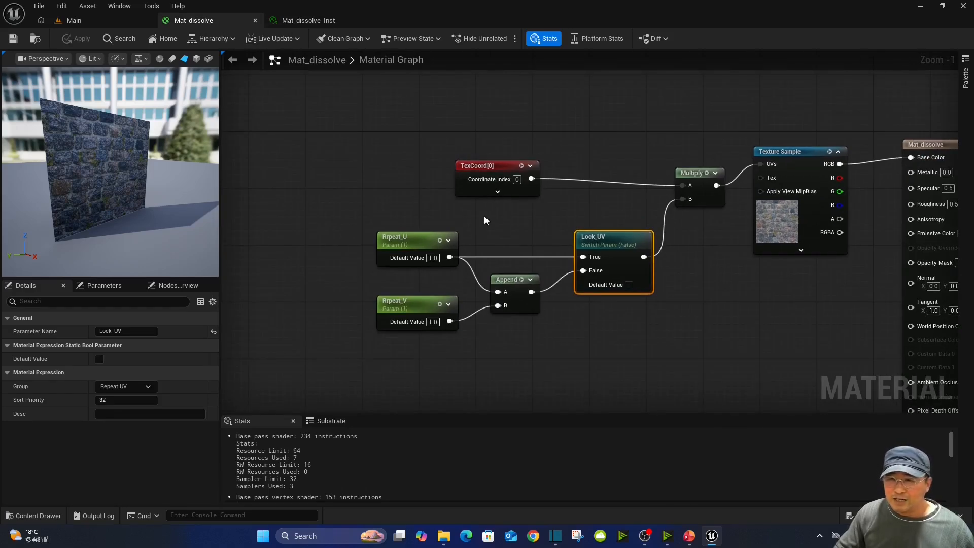
pyautogui.moveTo(494, 166); pyautogui.dragTo(416, 166)
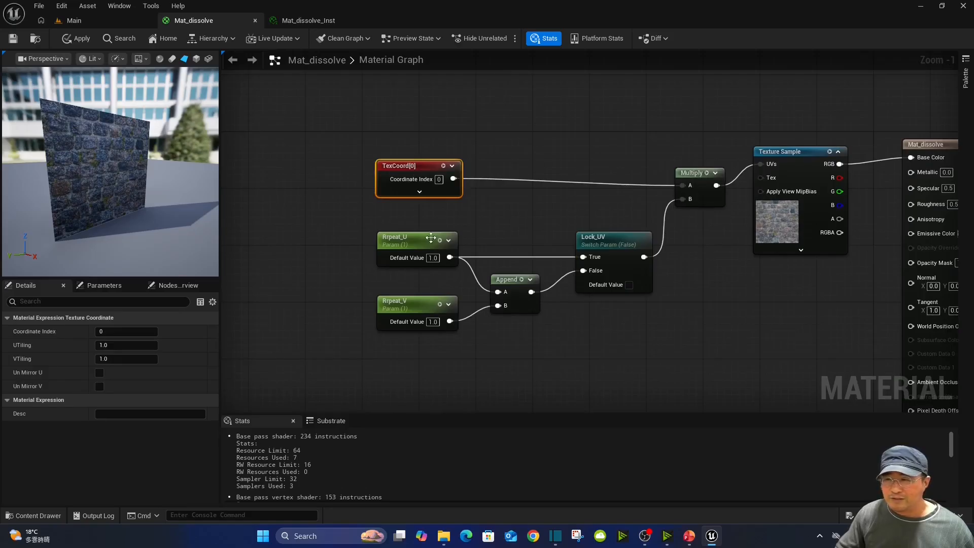
# - Enclose the TexCoord, Rrpeat_U, Rrpeat_V, Append, Lock_UV and Multiply nodes in a comment titled "Repeat texture"
pyautogui.moveTo(329, 125); pyautogui.dragTo(709, 348)
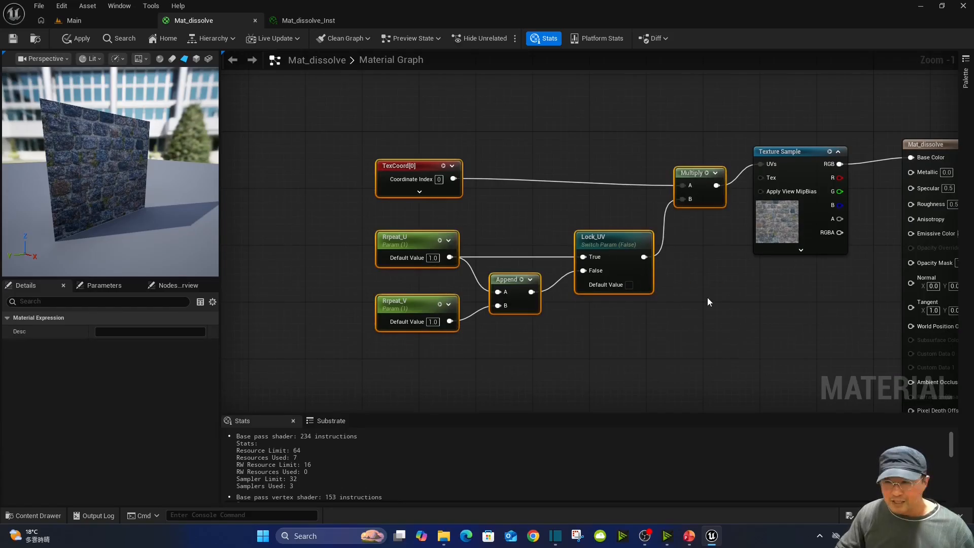
pyautogui.press('c')
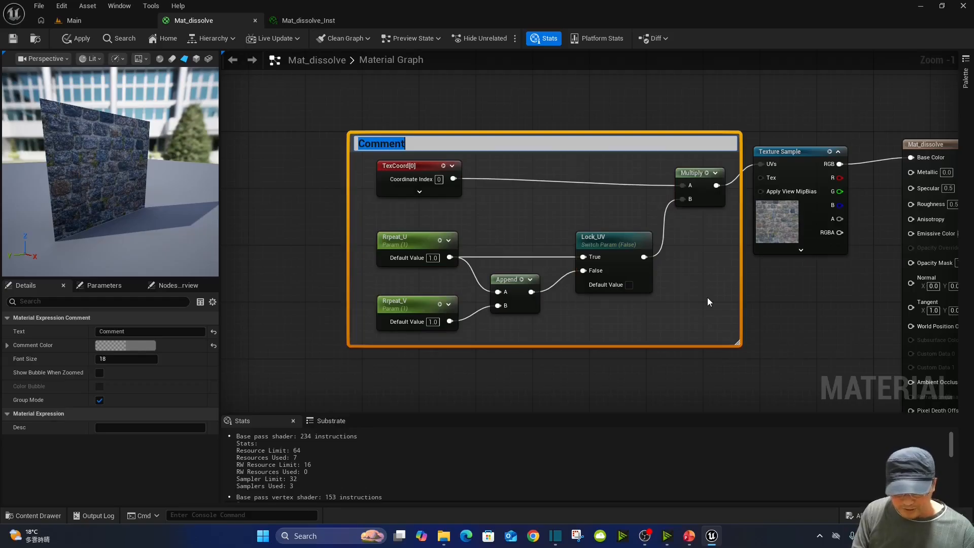
pyautogui.write('Repeat text')
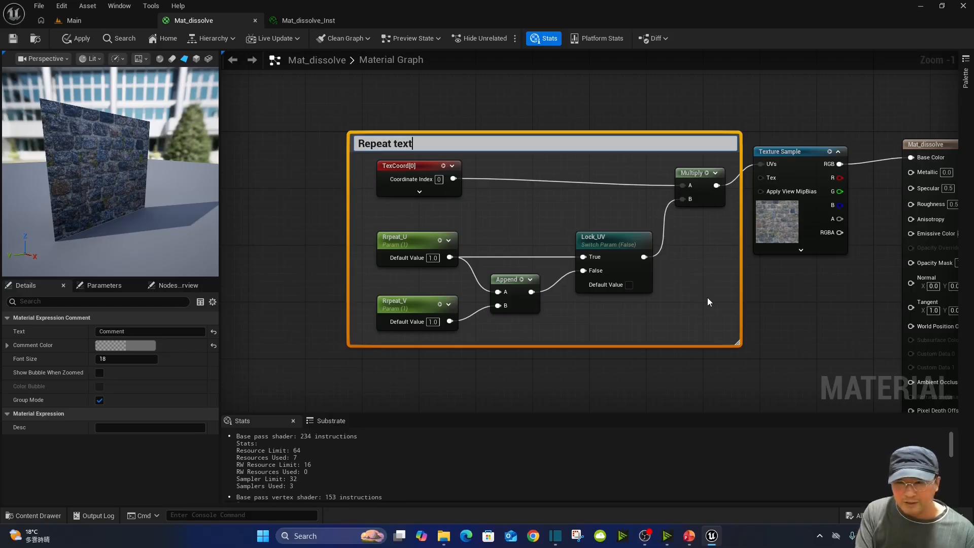
pyautogui.write('ure')
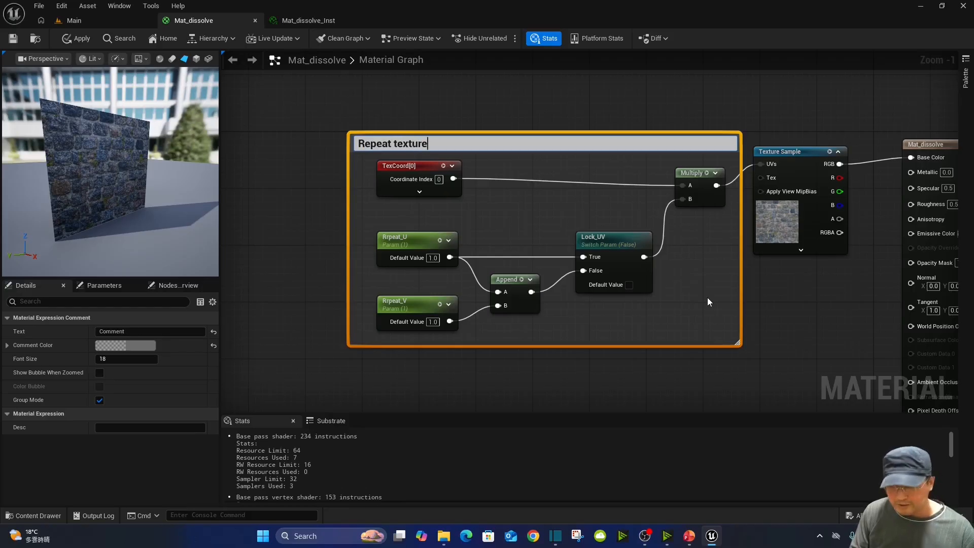
pyautogui.press('Return')
# - Spread out the graph: move the Repeat texture group and output node away from Texture Sample, and raise Texture Sample level with Base Color
pyautogui.moveTo(601, 144); pyautogui.dragTo(500, 129)
pyautogui.scroll(-2, 724, 124)
pyautogui.moveTo(760, 102); pyautogui.dragTo(624, 96, button='right')
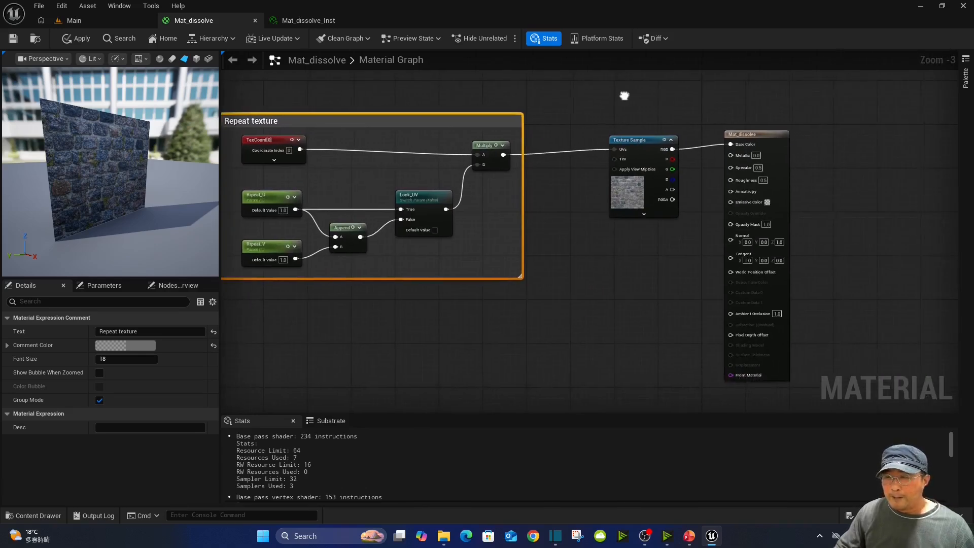
pyautogui.scroll(-2, 641, 106)
pyautogui.scroll(1, 646, 100)
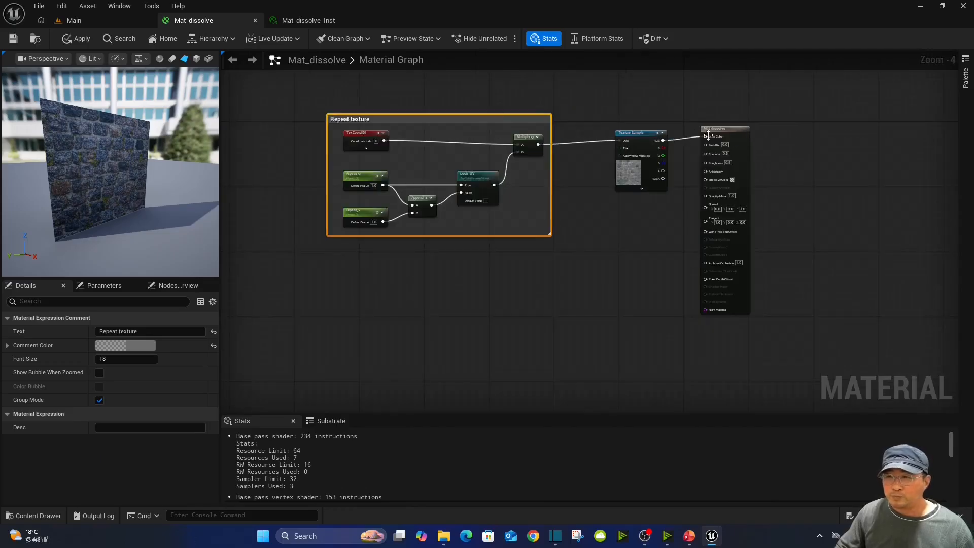
pyautogui.moveTo(708, 133); pyautogui.dragTo(820, 112)
pyautogui.moveTo(633, 103); pyautogui.dragTo(588, 112, button='right')
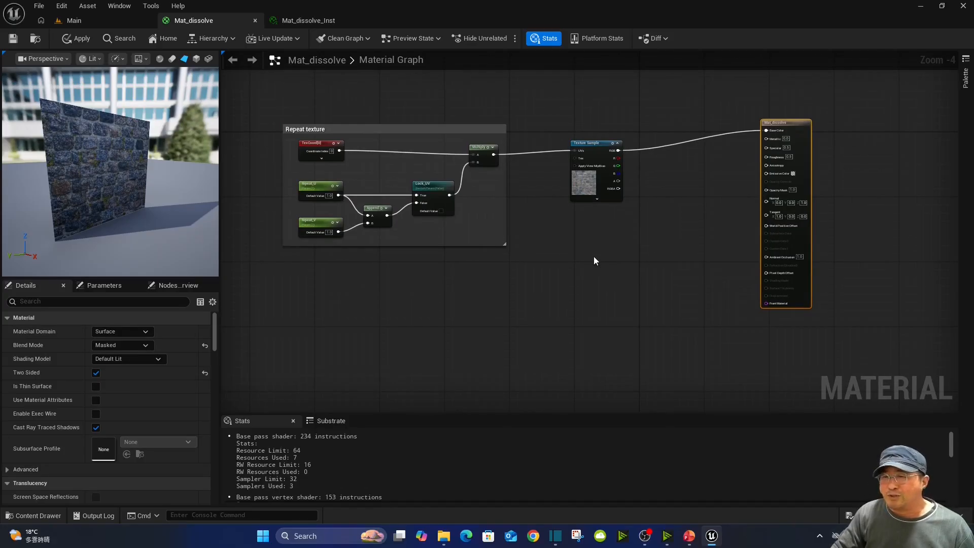
pyautogui.moveTo(595, 147); pyautogui.dragTo(583, 131)
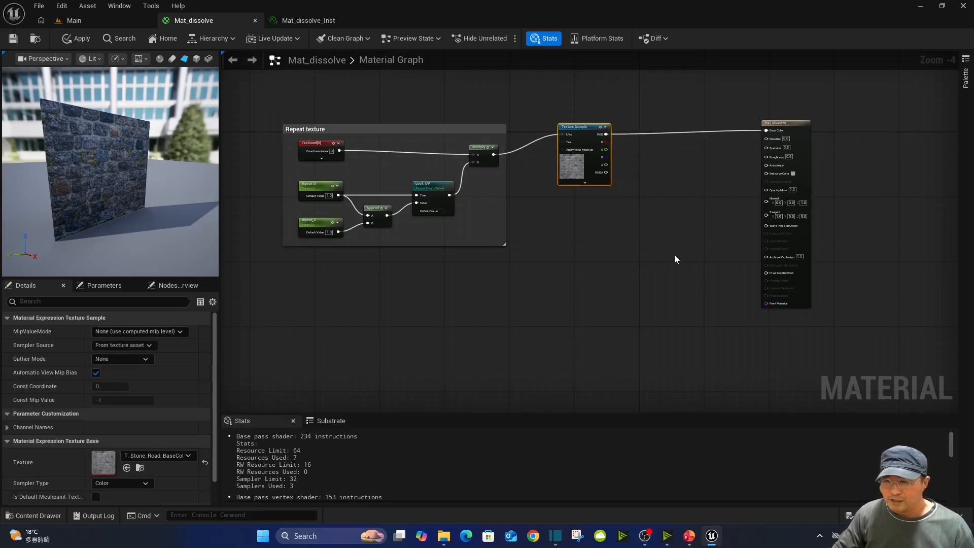
# - Paste two copies of the Texture Sample node and stack them below the original
pyautogui.hotkey('ctrl', 'v')
pyautogui.moveTo(681, 261); pyautogui.dragTo(580, 201)
pyautogui.moveTo(683, 266); pyautogui.dragTo(581, 284)
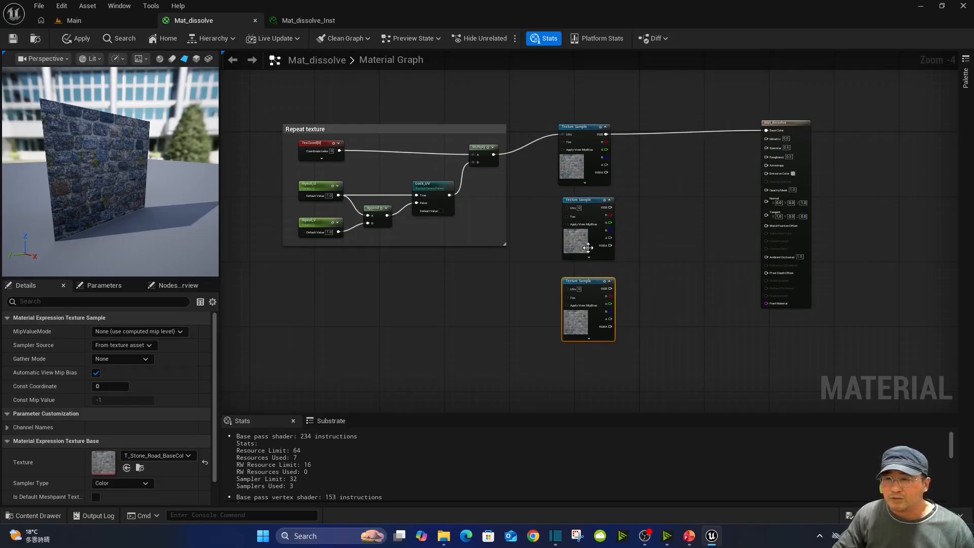
# - Assign T_Stone_Road_Normal to the middle Texture Sample and T_Stone_Road_M_Occlusion to the lowest one
pyautogui.click(573, 237)
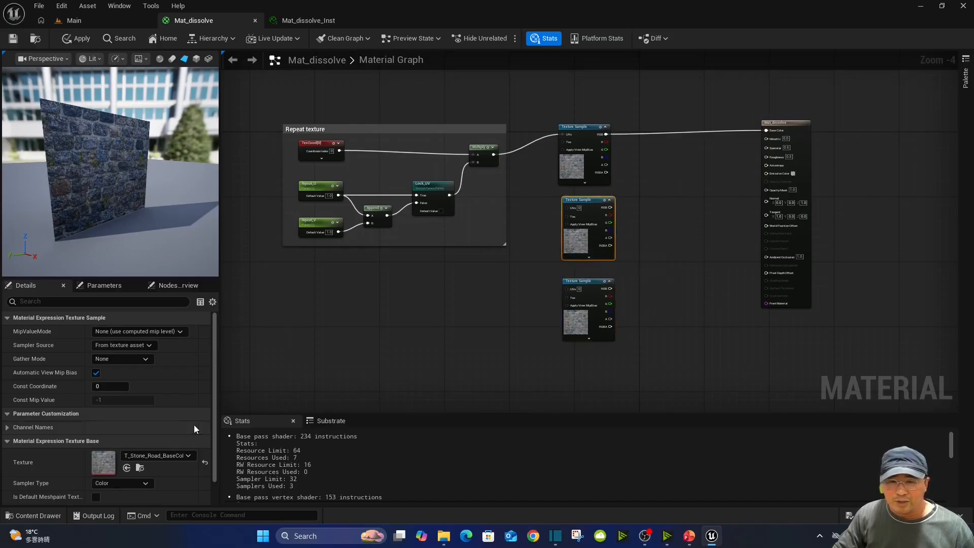
pyautogui.click(187, 456)
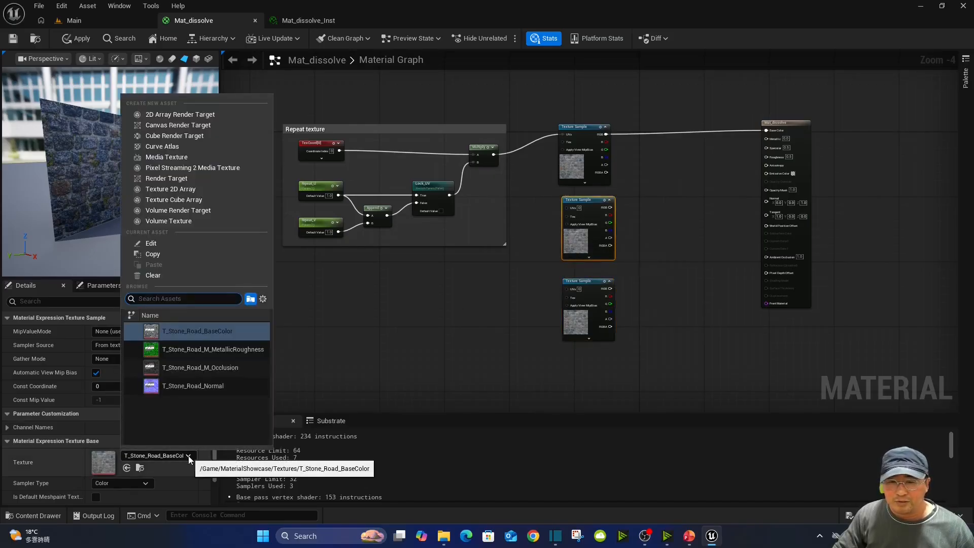
pyautogui.click(189, 385)
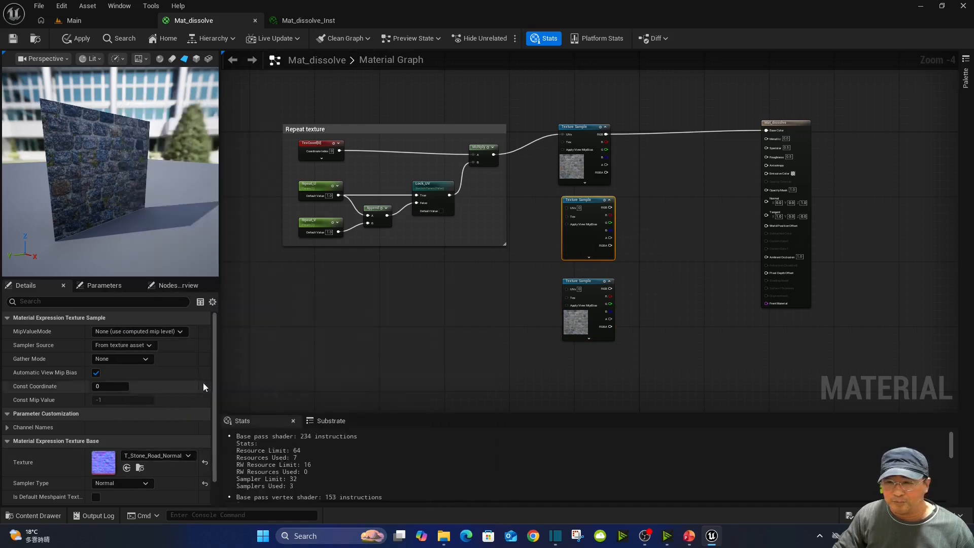
pyautogui.click(578, 325)
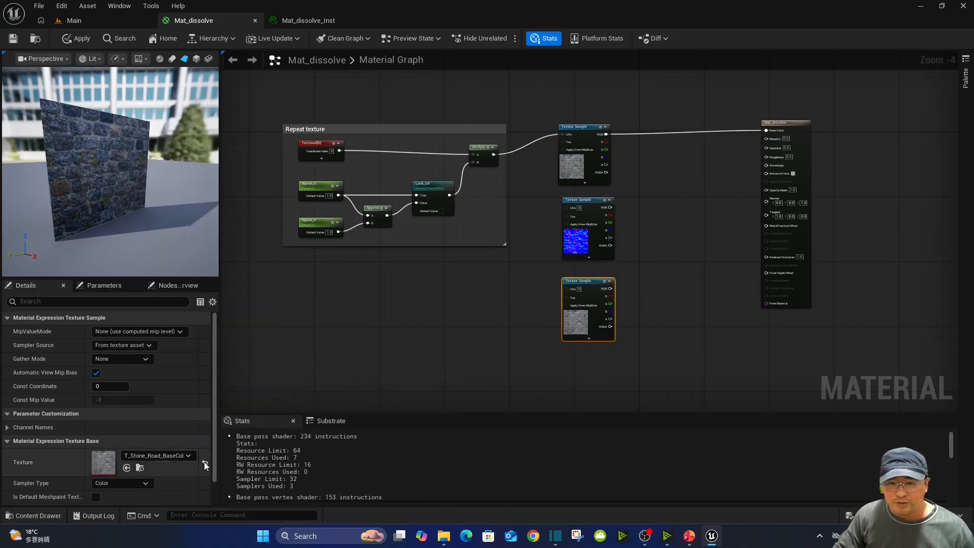
pyautogui.click(186, 456)
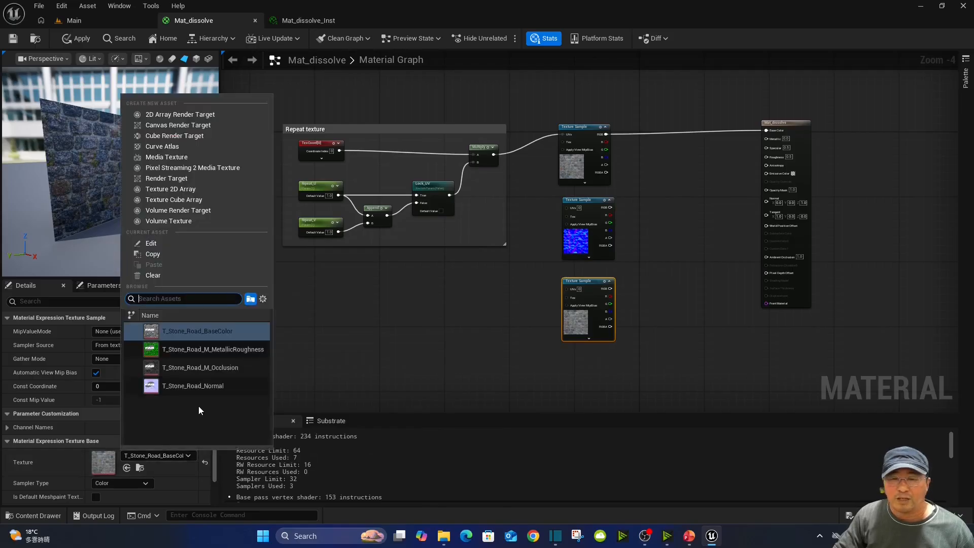
pyautogui.click(202, 369)
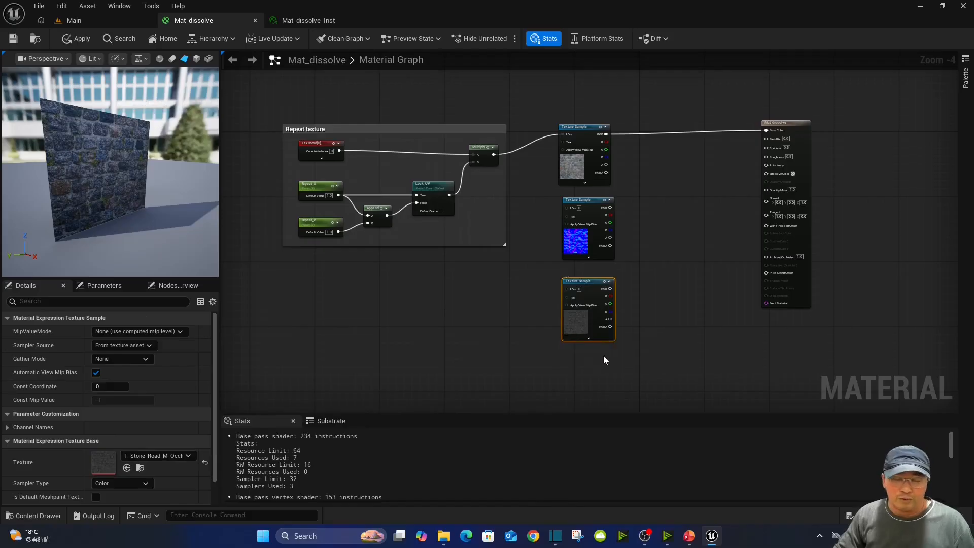
# - Connect Multiply's output to the UVs inputs of the normal and occlusion Texture Samples
pyautogui.scroll(2, 683, 327)
pyautogui.moveTo(625, 256); pyautogui.dragTo(703, 302, button='right')
pyautogui.scroll(-1, 704, 301)
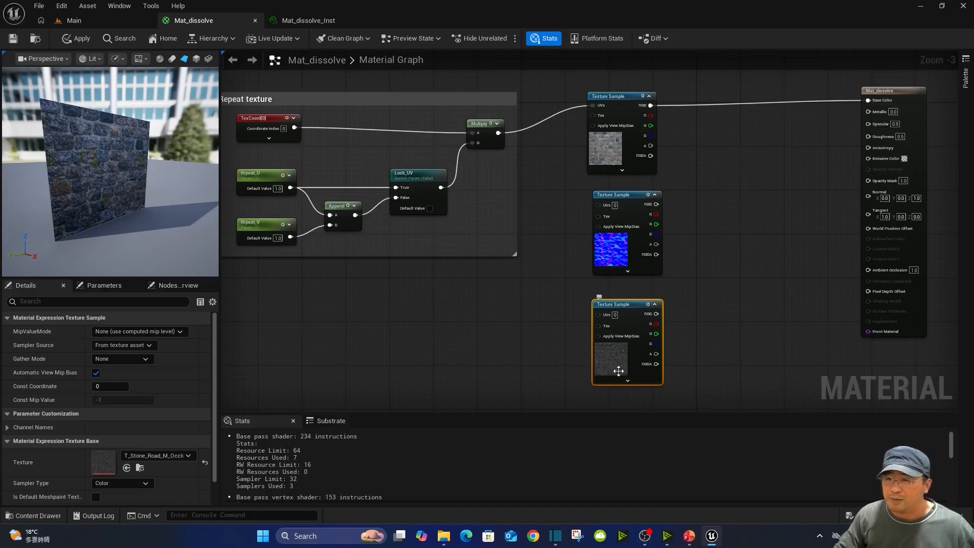
pyautogui.moveTo(504, 139); pyautogui.dragTo(601, 208)
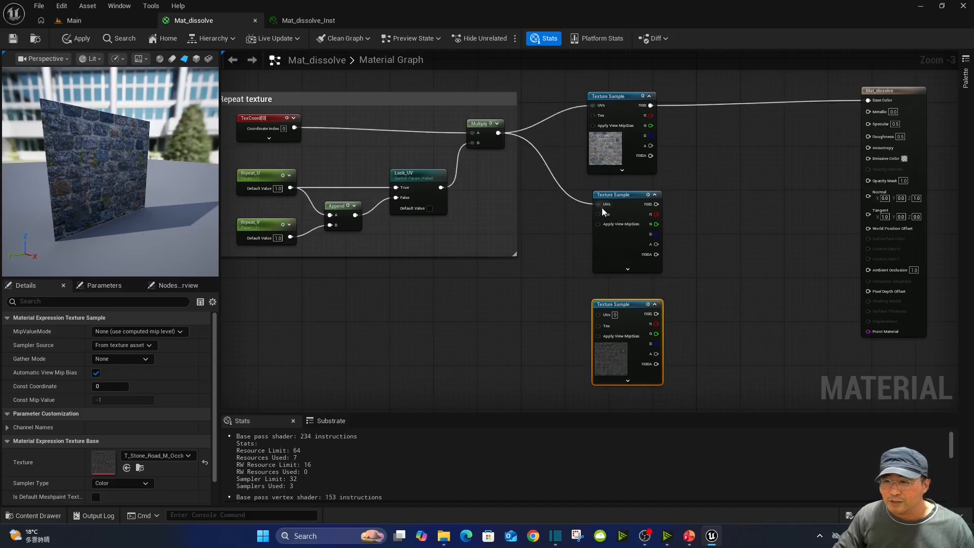
pyautogui.moveTo(499, 134); pyautogui.dragTo(601, 315)
pyautogui.moveTo(744, 214); pyautogui.dragTo(656, 226, button='right')
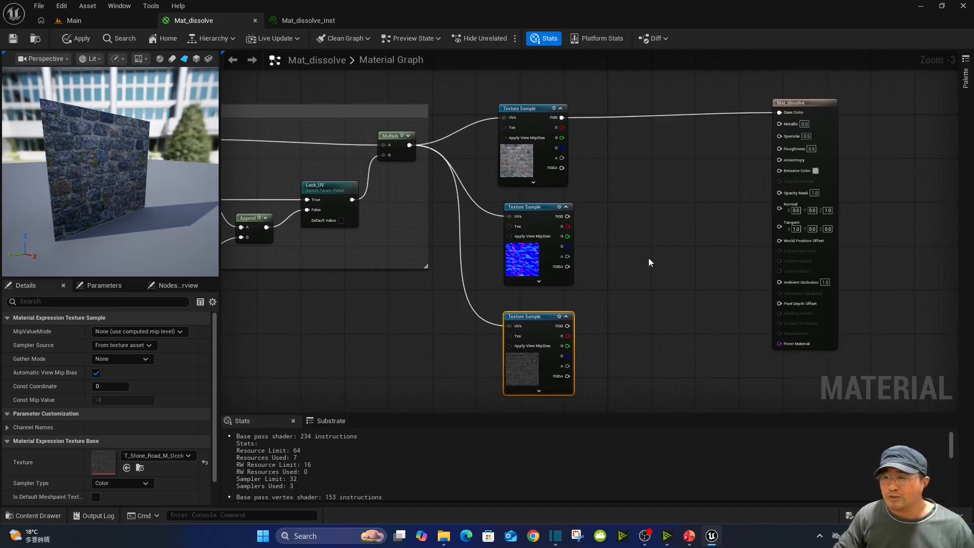
# - Enclose the three Texture Sample nodes in a comment titled "Maps"
pyautogui.moveTo(611, 171); pyautogui.dragTo(650, 163, button='right')
pyautogui.scroll(-1, 656, 188)
pyautogui.moveTo(541, 77); pyautogui.dragTo(681, 341)
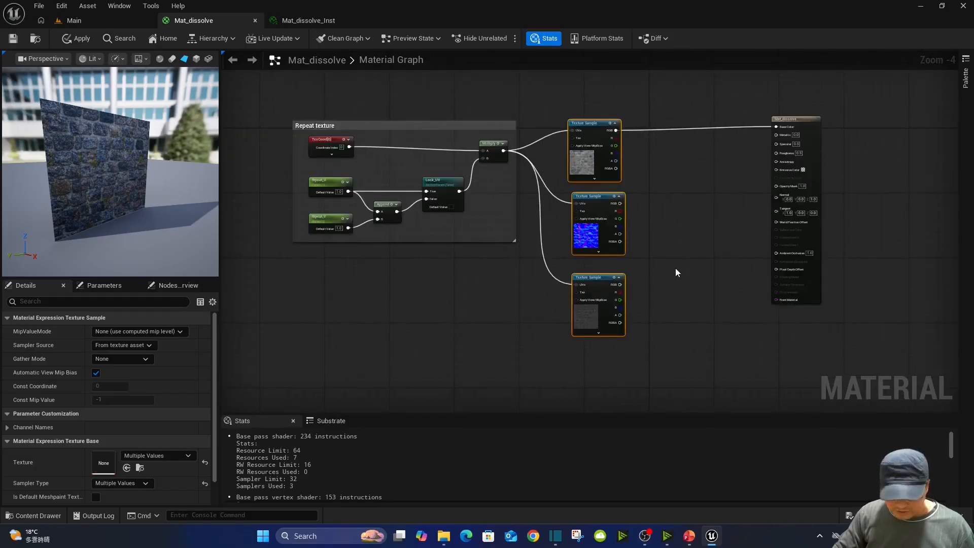
pyautogui.press('c')
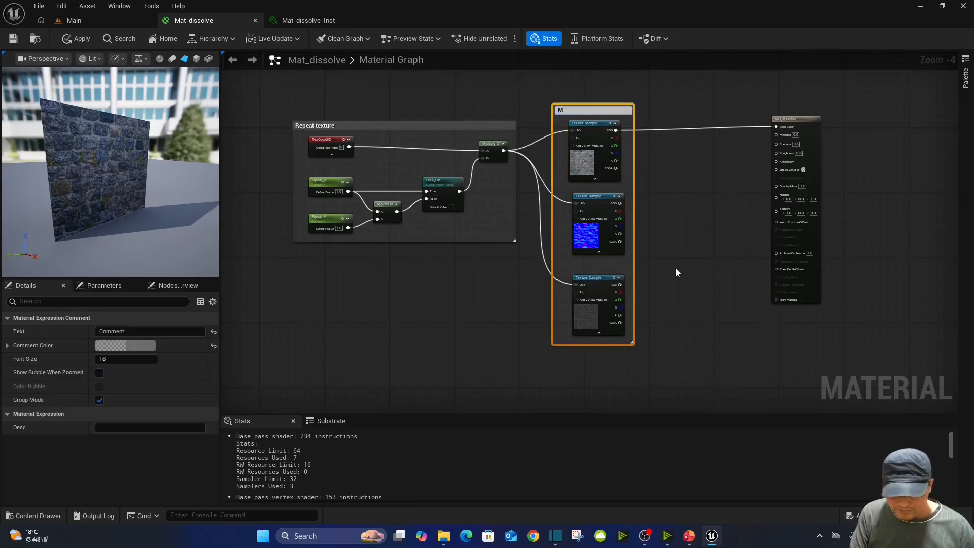
pyautogui.press('Return')
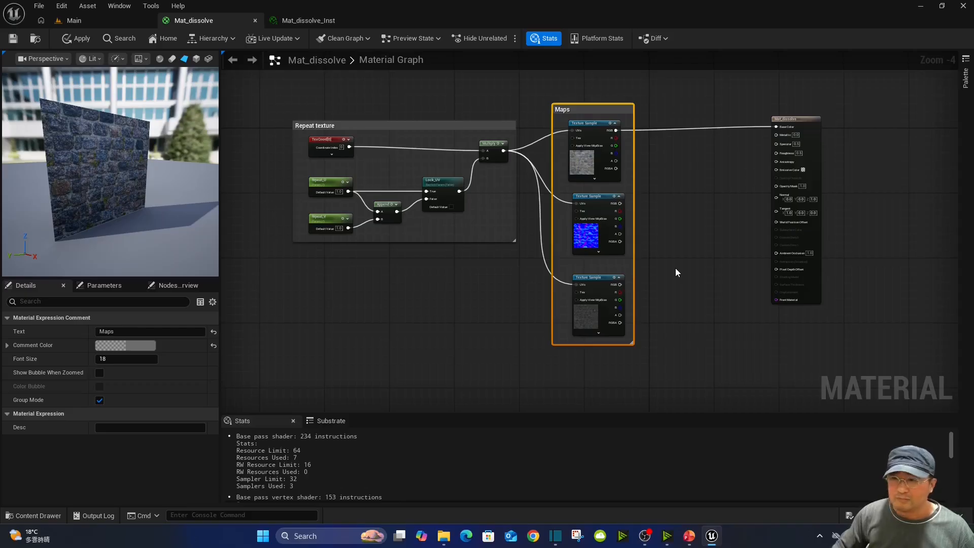
pyautogui.moveTo(678, 228); pyautogui.dragTo(699, 229, button='right')
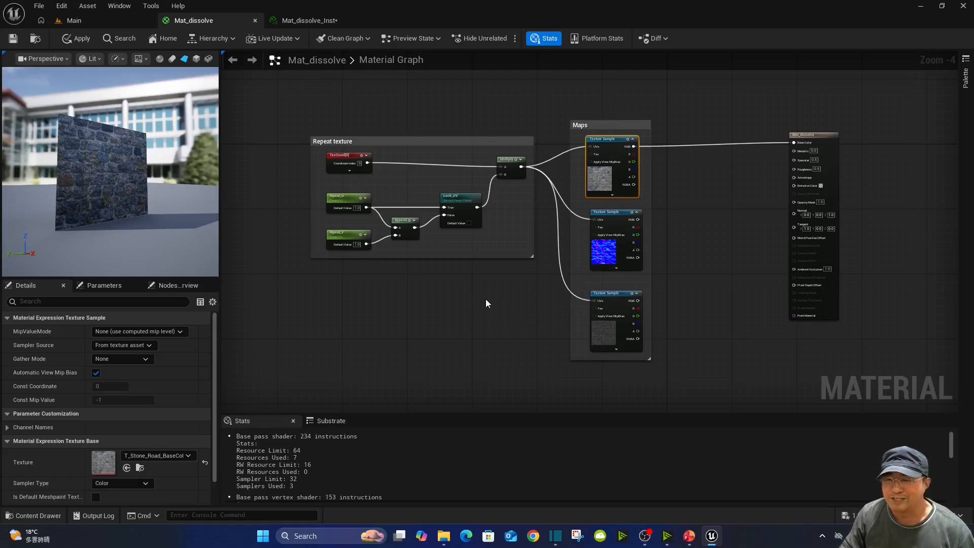
pyautogui.click(439, 290)
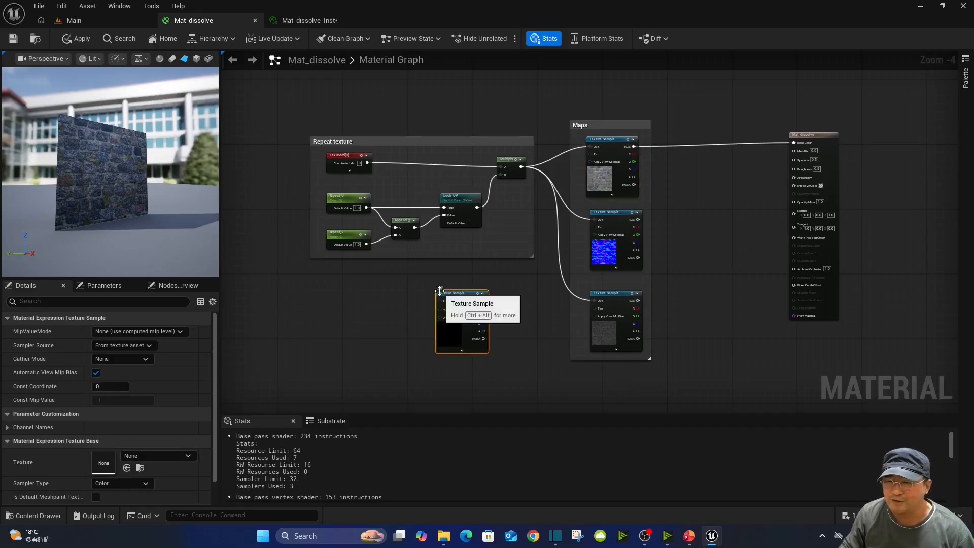
pyautogui.scroll(5, 452, 292)
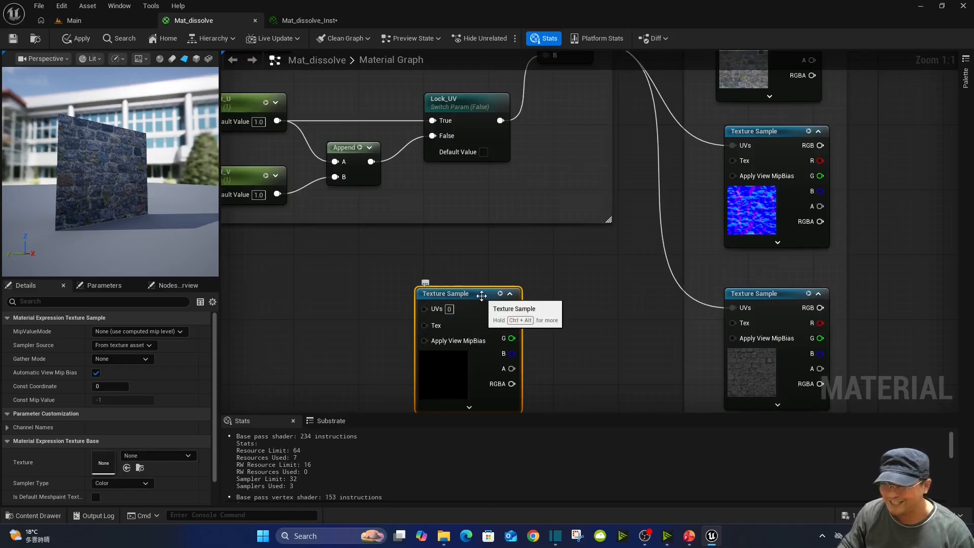
pyautogui.press('Delete')
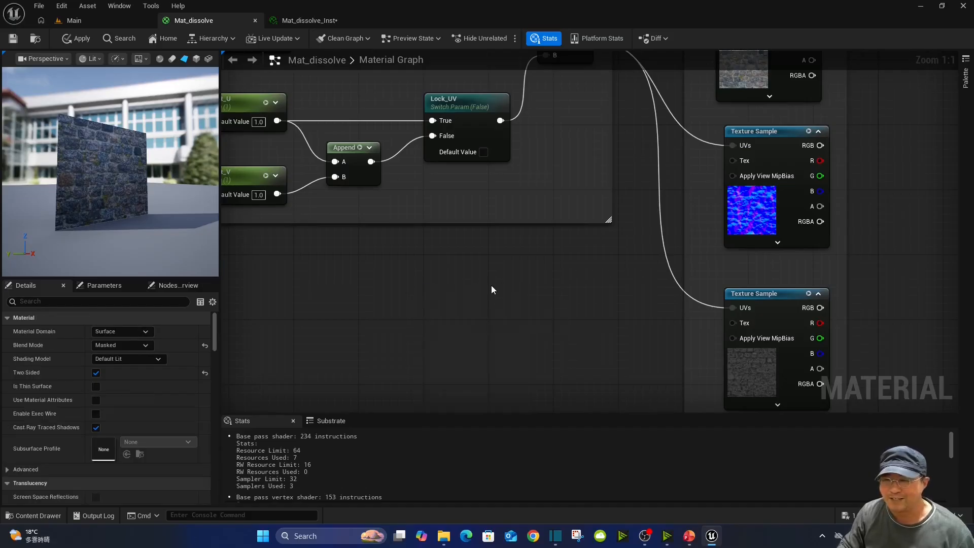
# - Open the T_Stone_Road_BaseColor texture used by the top Texture Sample to examine it in the texture editor
pyautogui.scroll(-2, 491, 284)
pyautogui.scroll(-1, 491, 286)
pyautogui.moveTo(491, 285); pyautogui.dragTo(542, 289, button='right')
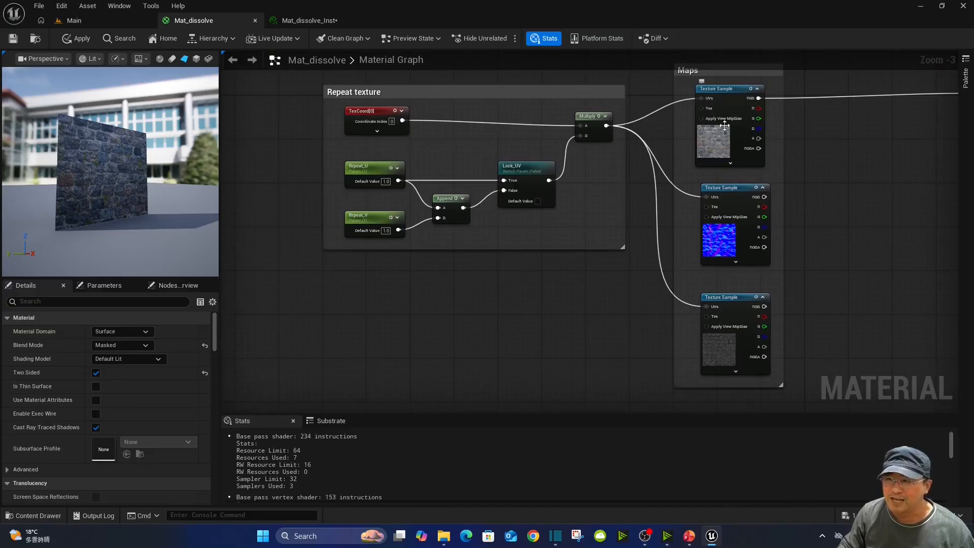
pyautogui.click(724, 99)
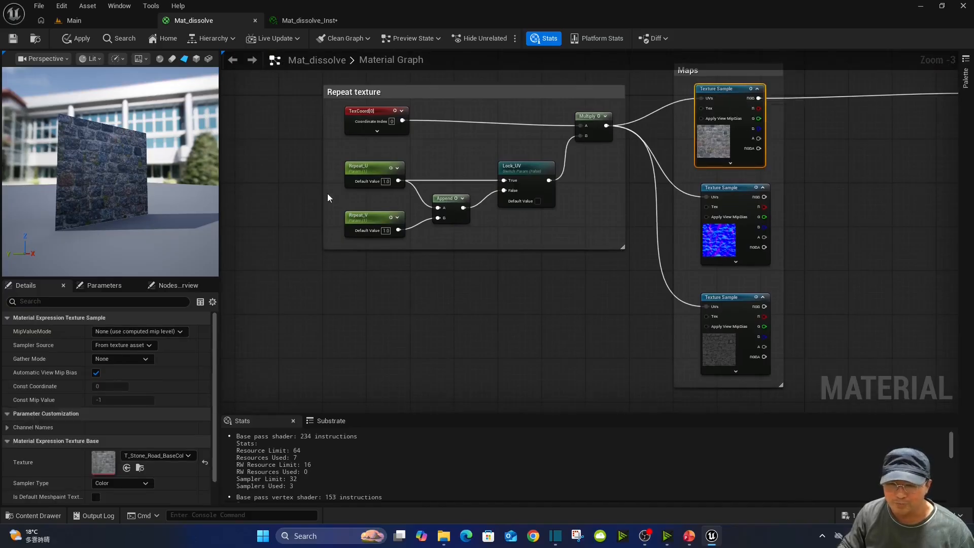
pyautogui.doubleClick(105, 464)
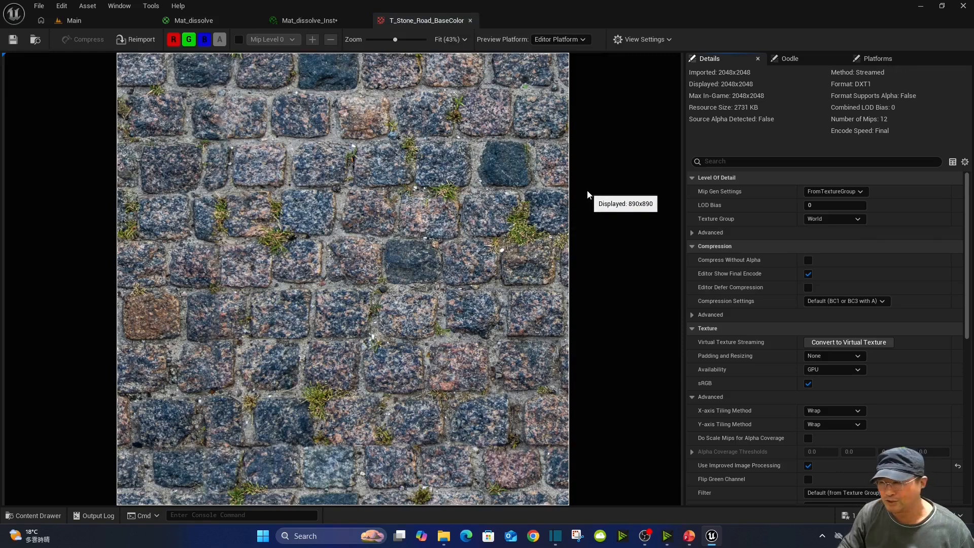
# - Set both the X-axis and Y-axis tiling methods of the stone road base color texture to Clamp and save it
pyautogui.scroll(-1, 807, 288)
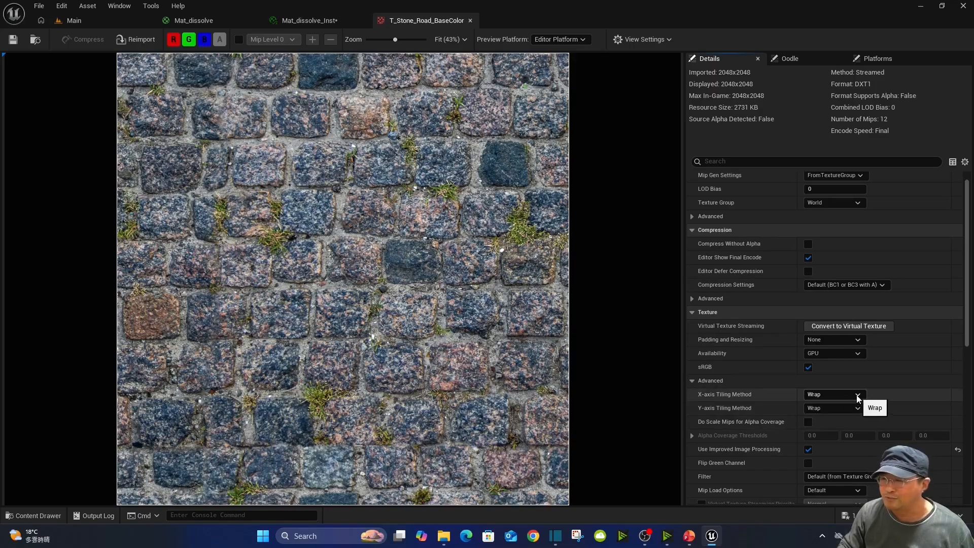
pyautogui.click(840, 395)
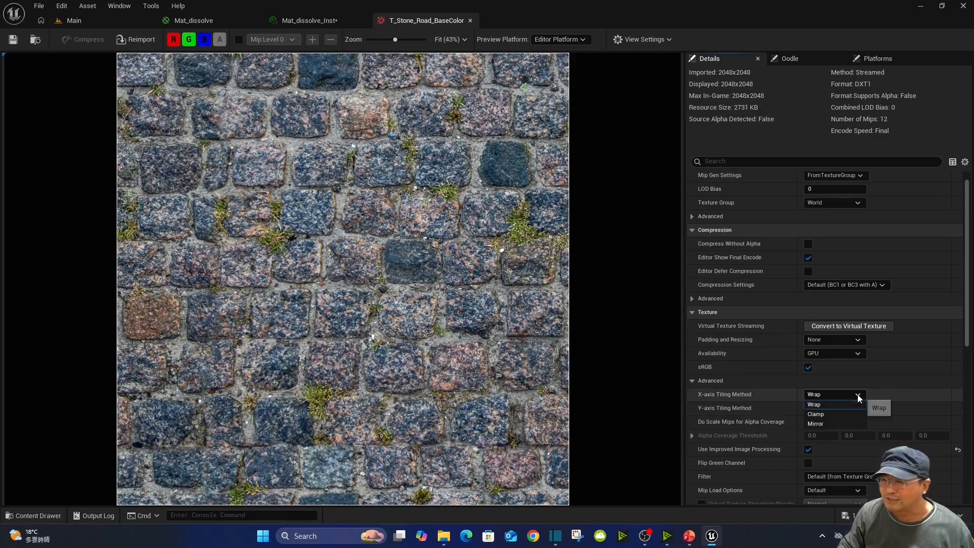
pyautogui.click(833, 412)
pyautogui.click(858, 408)
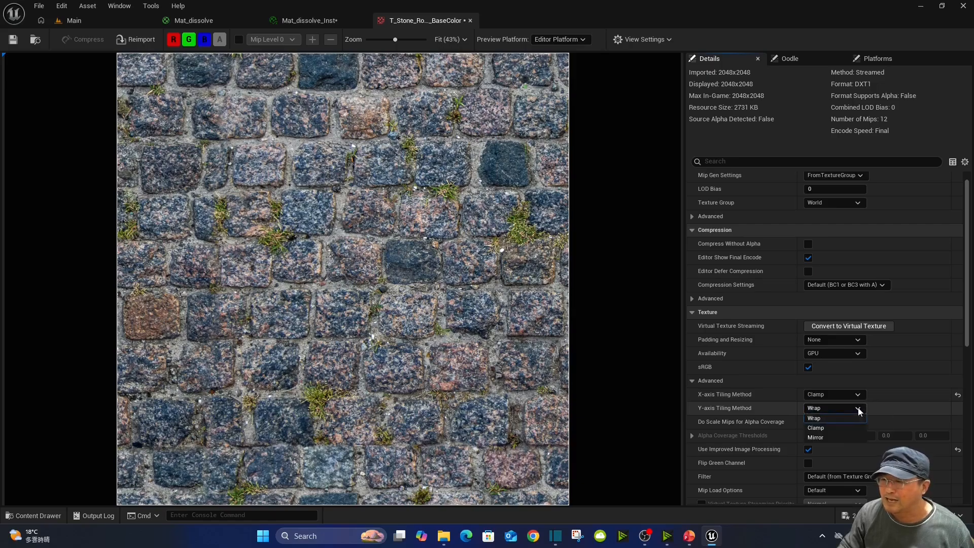
pyautogui.click(832, 428)
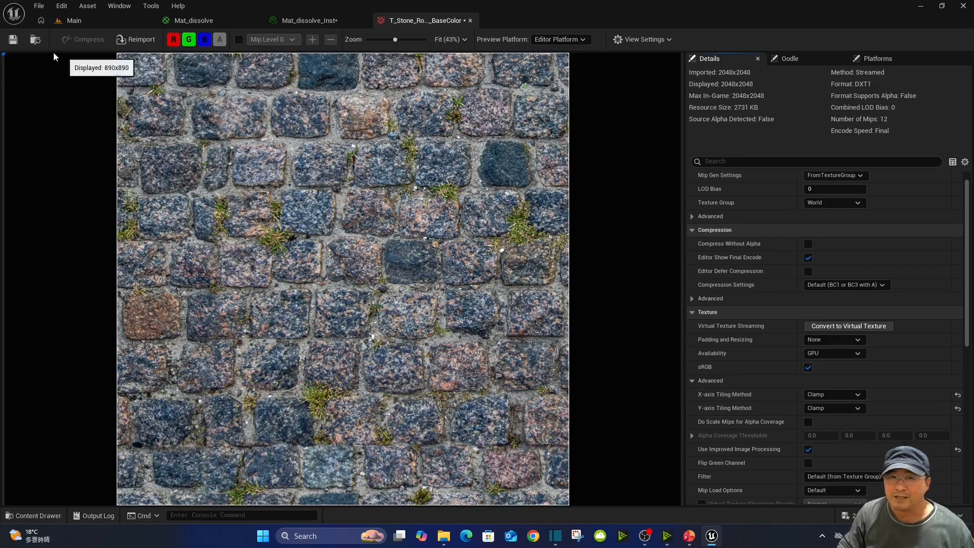
pyautogui.click(13, 39)
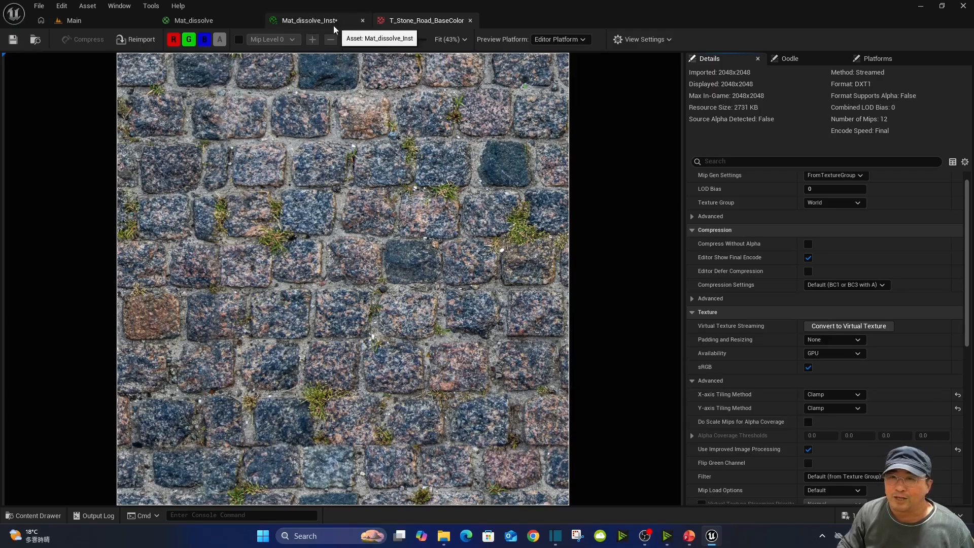
# - In the Mat_dissolve_Inst material instance, try Repeat_U at 1 and at 2 to compare the clamped tiling
pyautogui.click(309, 20)
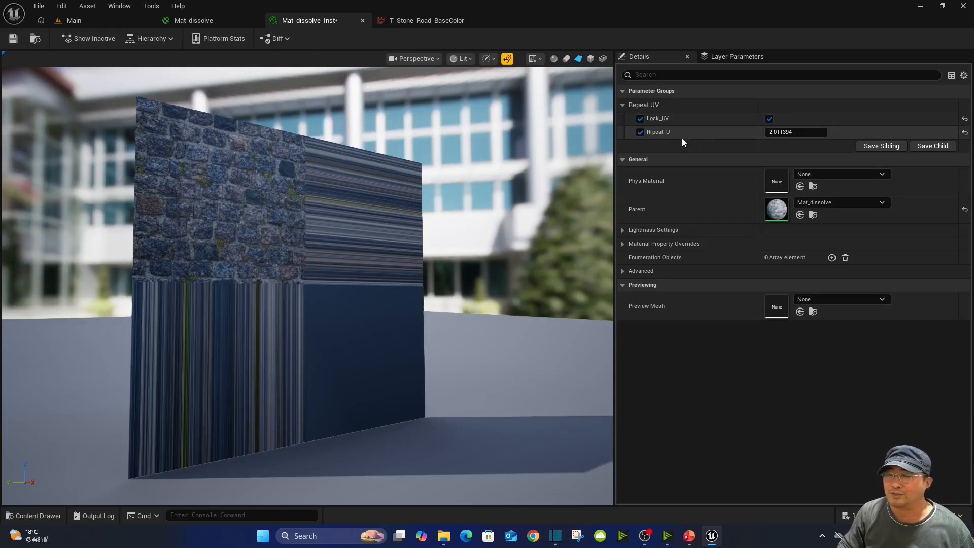
pyautogui.moveTo(776, 132); pyautogui.dragTo(786, 131)
pyautogui.click(787, 132)
pyautogui.write('1')
pyautogui.press('Return')
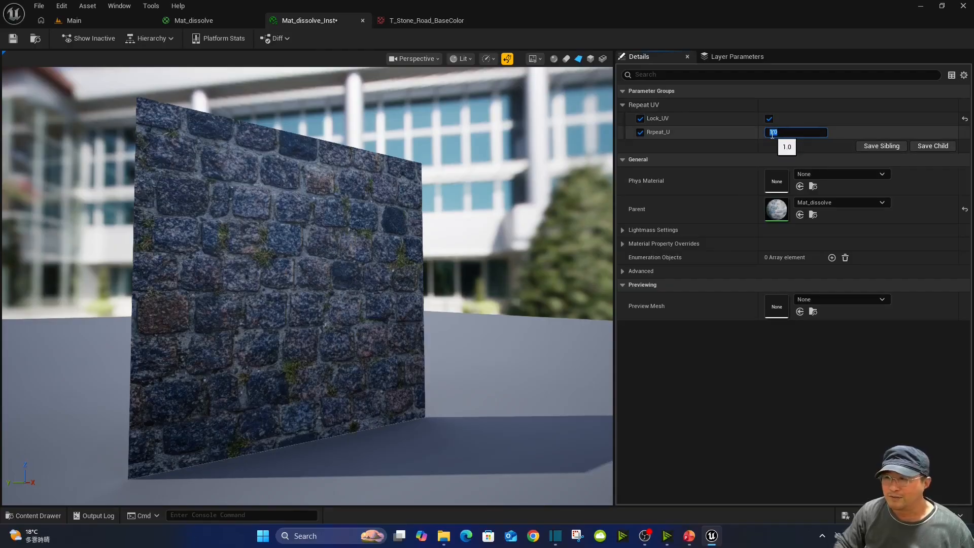
pyautogui.write('2')
pyautogui.press('Return')
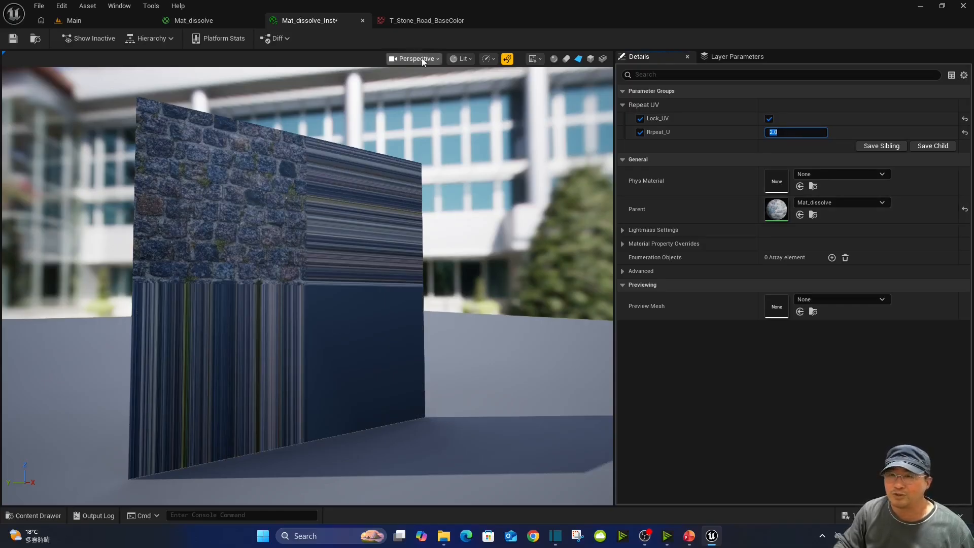
# - Set the T_Stone_Road_BaseColor texture's X-axis and Y-axis tiling methods back to Wrap and save the texture
pyautogui.click(416, 23)
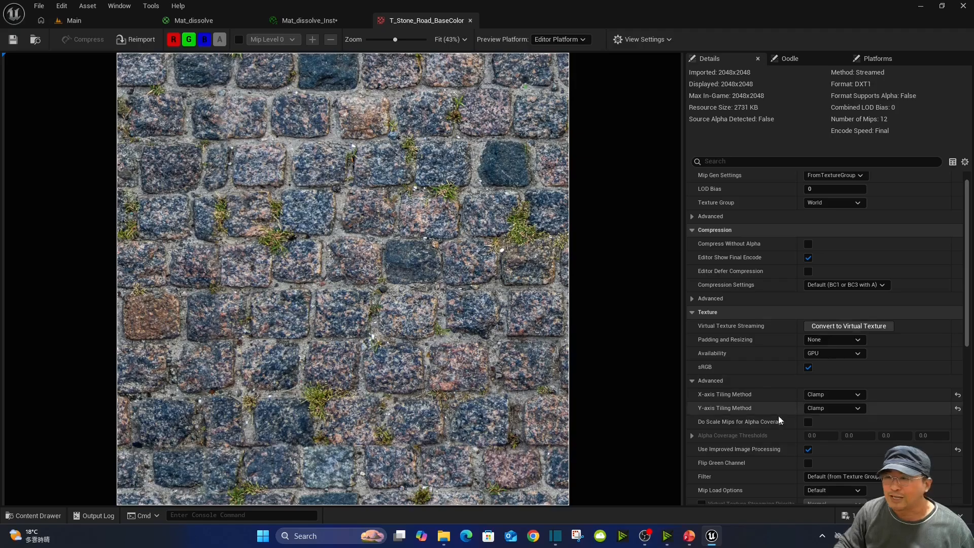
pyautogui.click(840, 394)
pyautogui.click(832, 404)
pyautogui.click(832, 408)
pyautogui.click(827, 417)
pyautogui.click(13, 39)
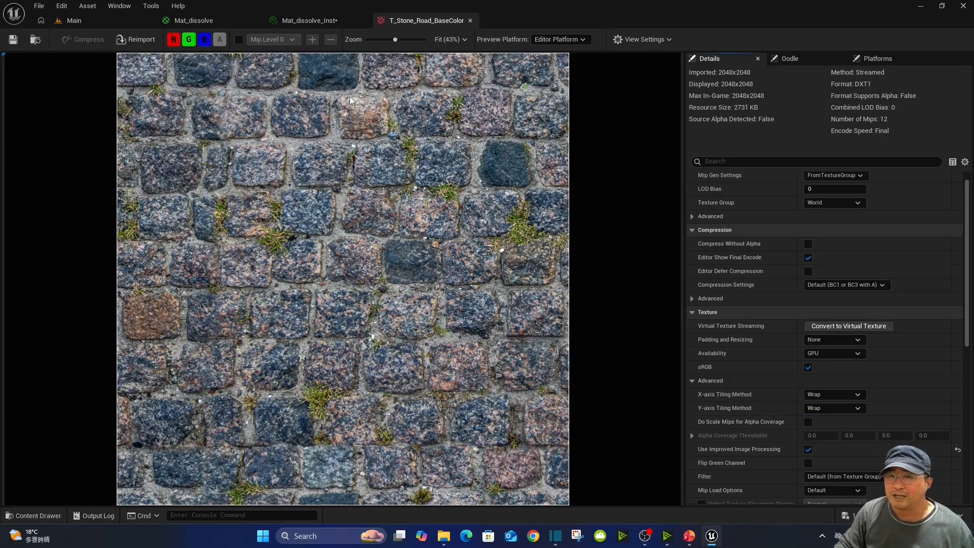
# - Try other Repeat_U values in the Mat_dissolve_Inst material instance, ending with Repeat_U set to 1
pyautogui.click(319, 20)
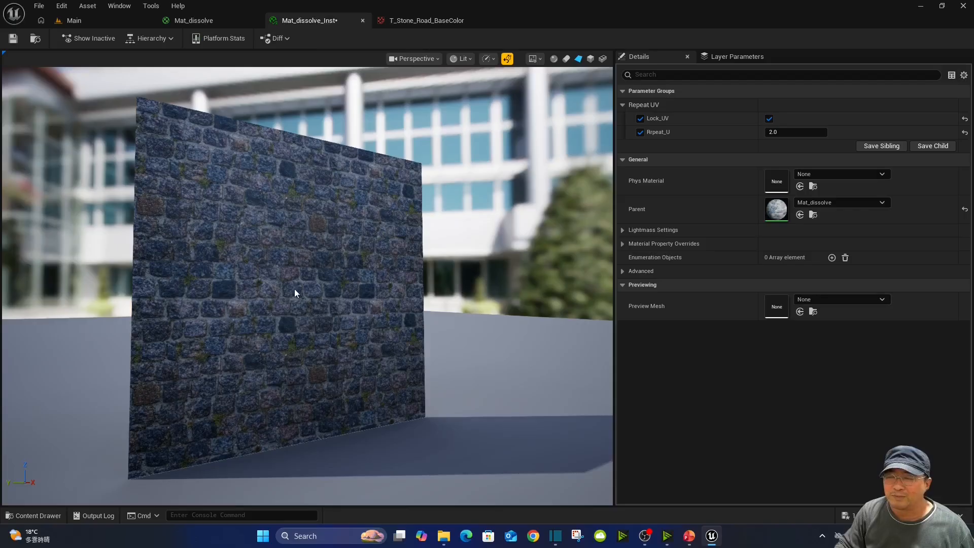
pyautogui.moveTo(792, 133); pyautogui.dragTo(767, 138)
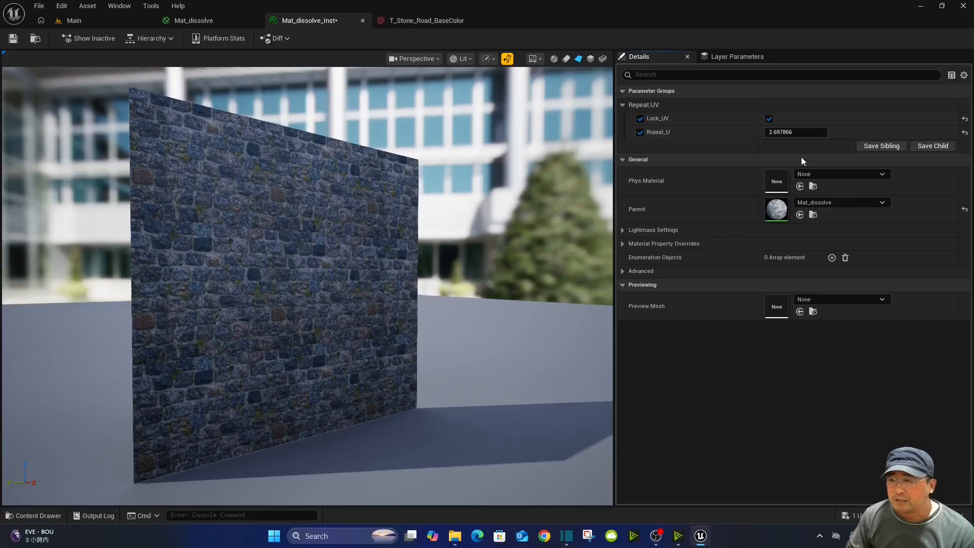
pyautogui.click(802, 133)
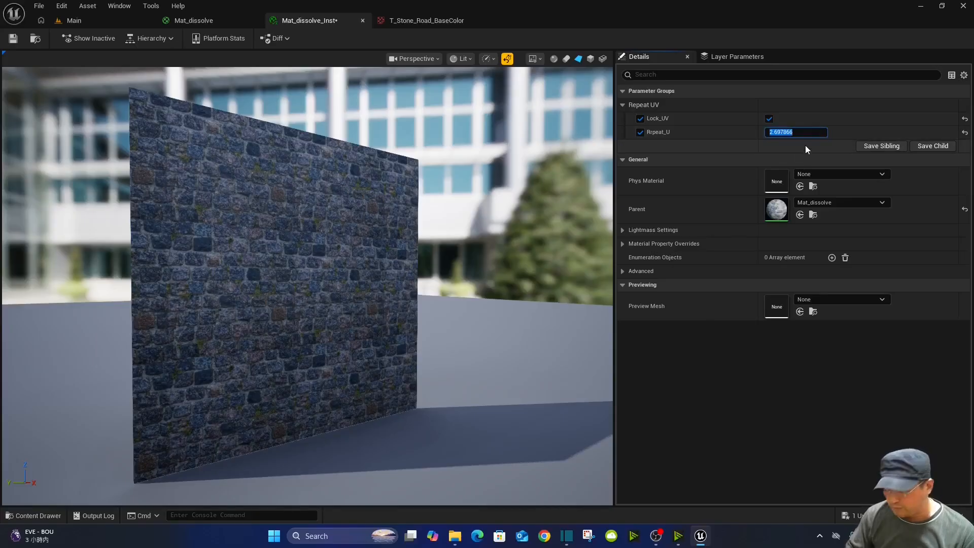
pyautogui.write('1')
pyautogui.press('Return')
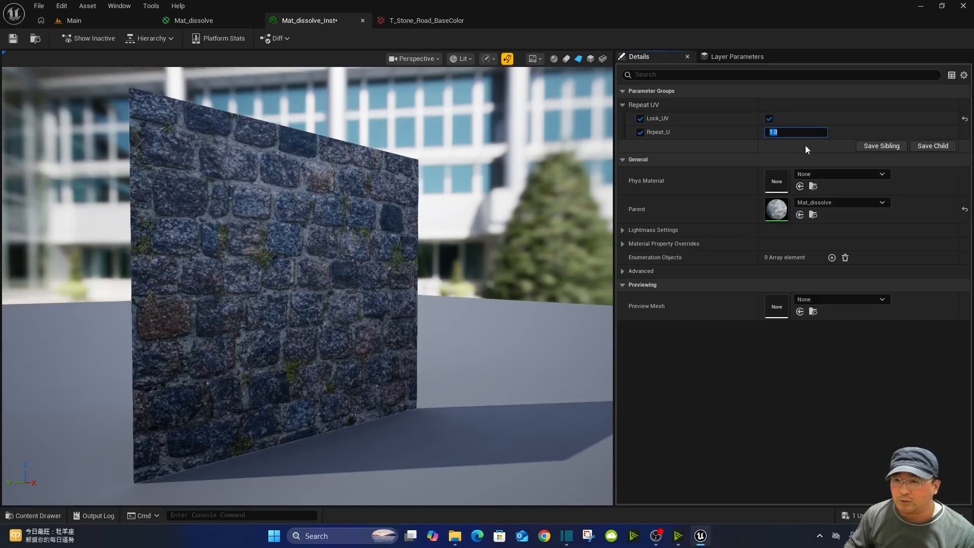
# - In the Mat_dissolve material graph, open the occlusion texture used by the lowest Texture Sample in the Maps group
pyautogui.click(230, 21)
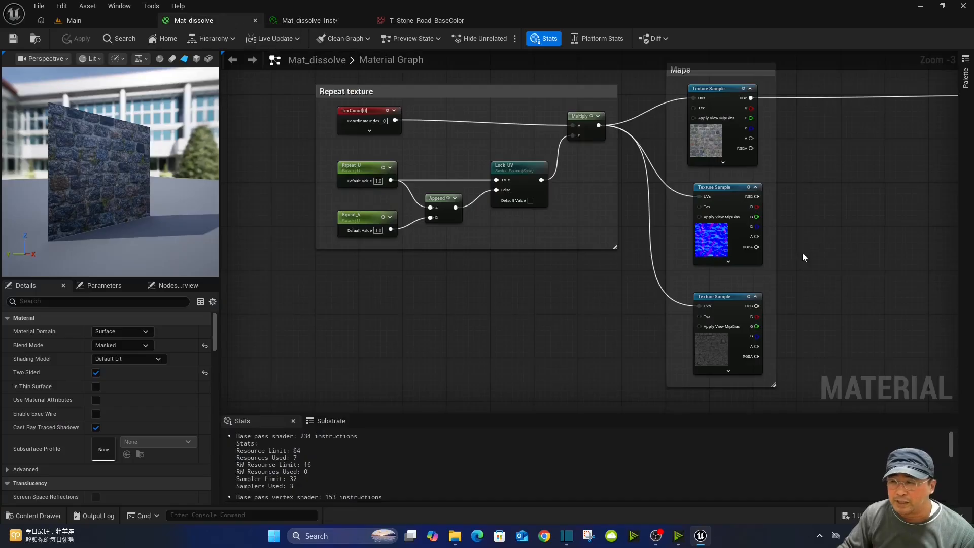
pyautogui.scroll(2, 776, 282)
pyautogui.scroll(1, 665, 174)
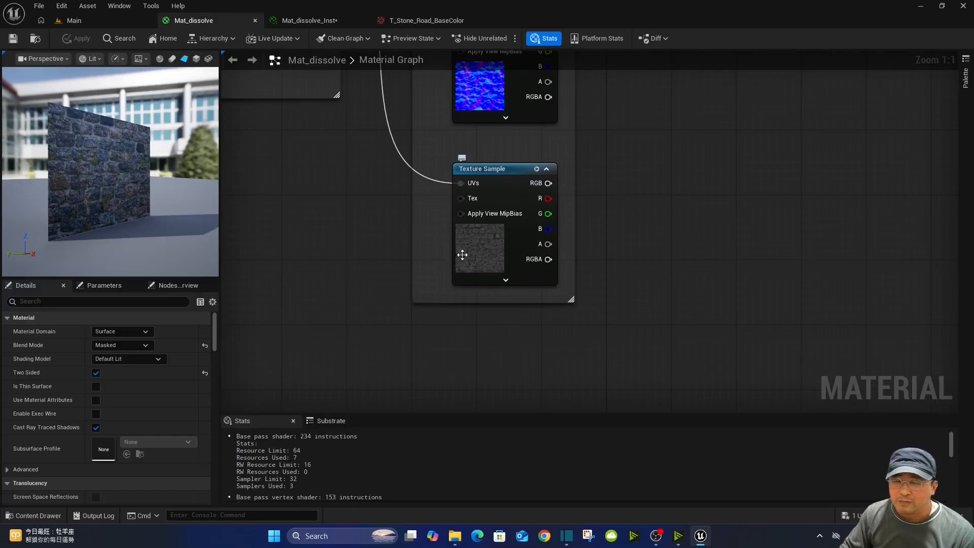
pyautogui.click(488, 256)
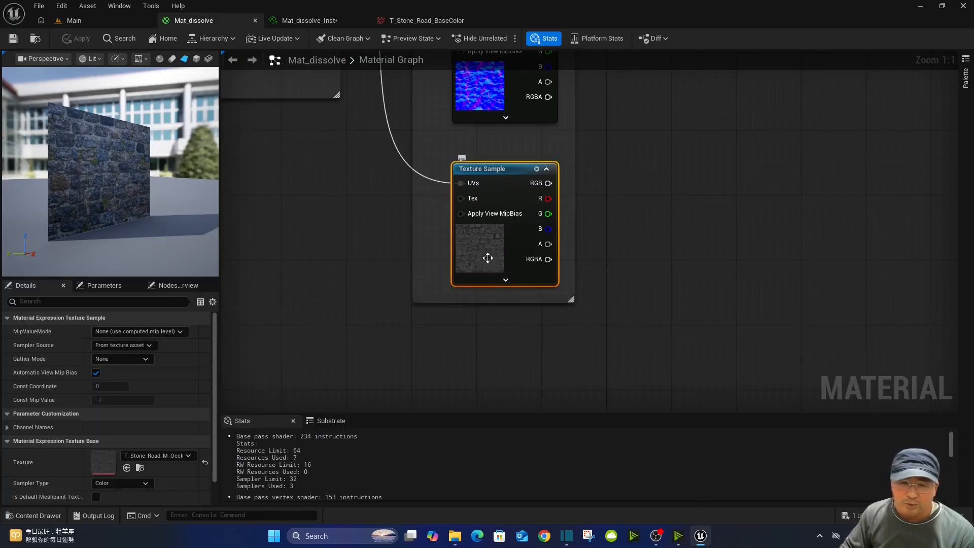
pyautogui.doubleClick(111, 461)
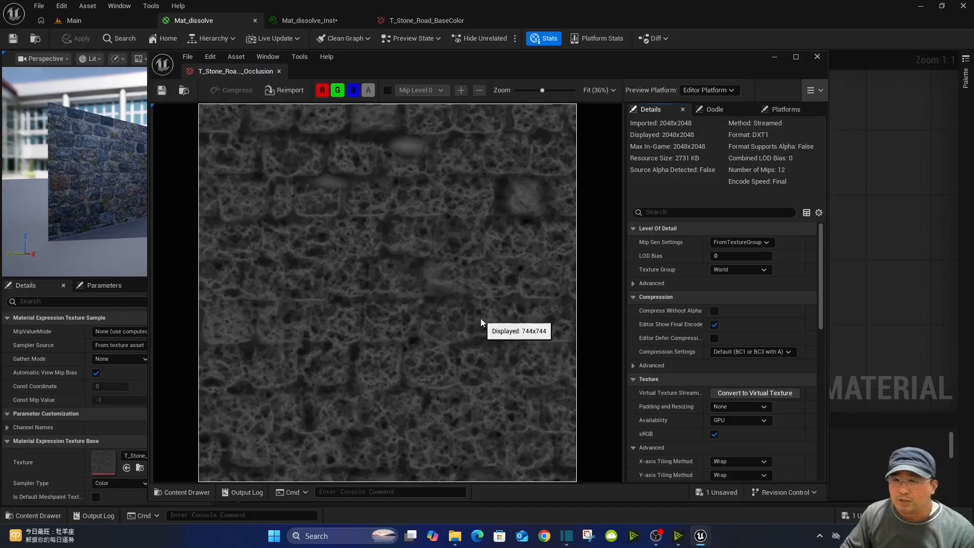
# - Set the occlusion texture's Brightness to 3, save the texture and close its editor
pyautogui.moveTo(821, 257); pyautogui.dragTo(821, 394)
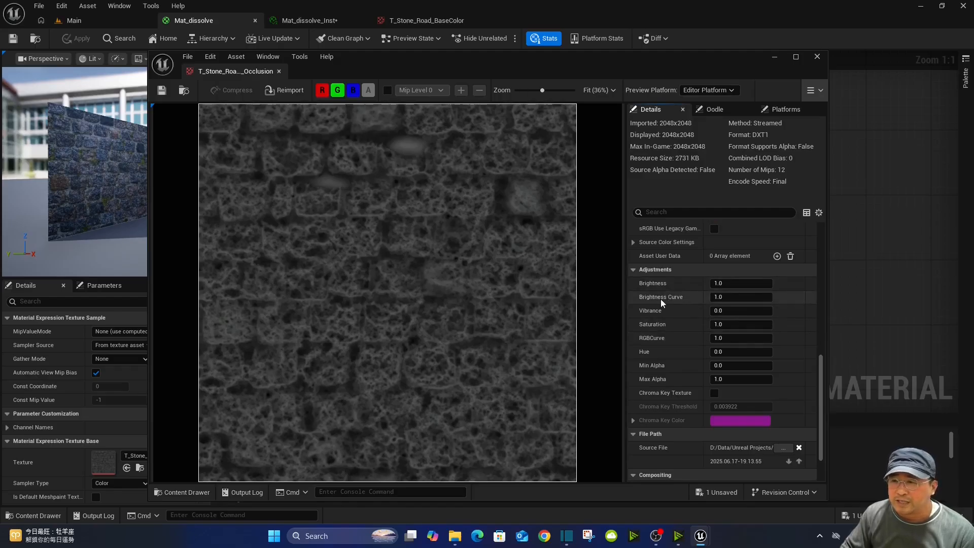
pyautogui.click(720, 283)
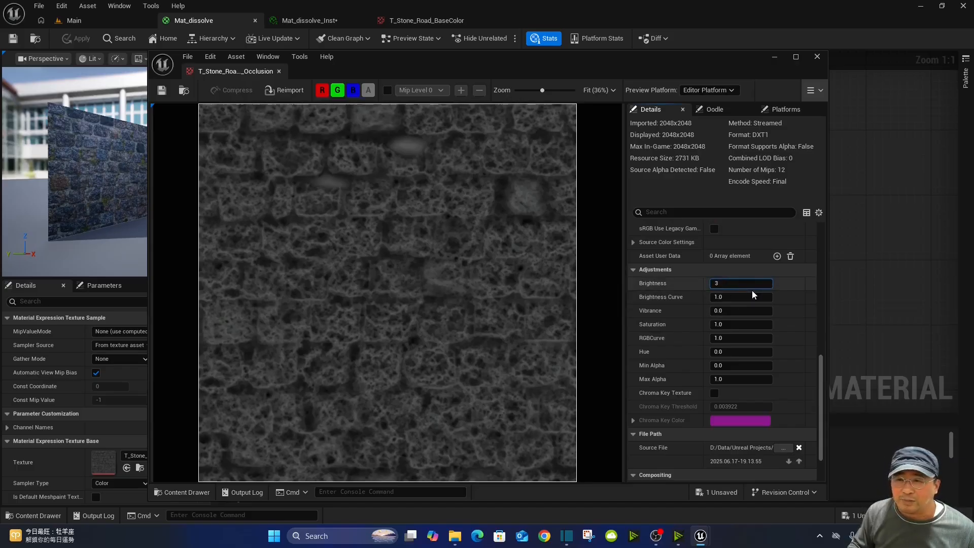
pyautogui.write('3')
pyautogui.press('Return')
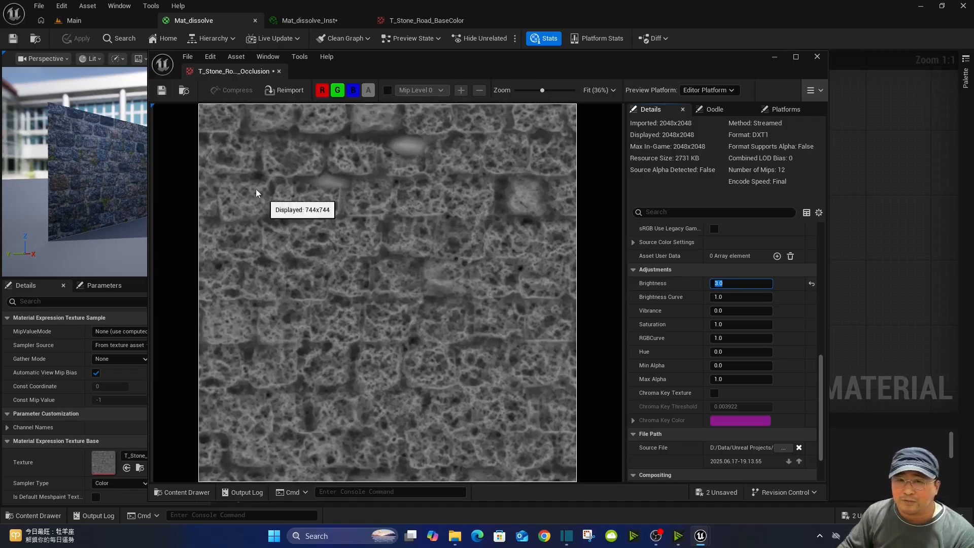
pyautogui.click(163, 92)
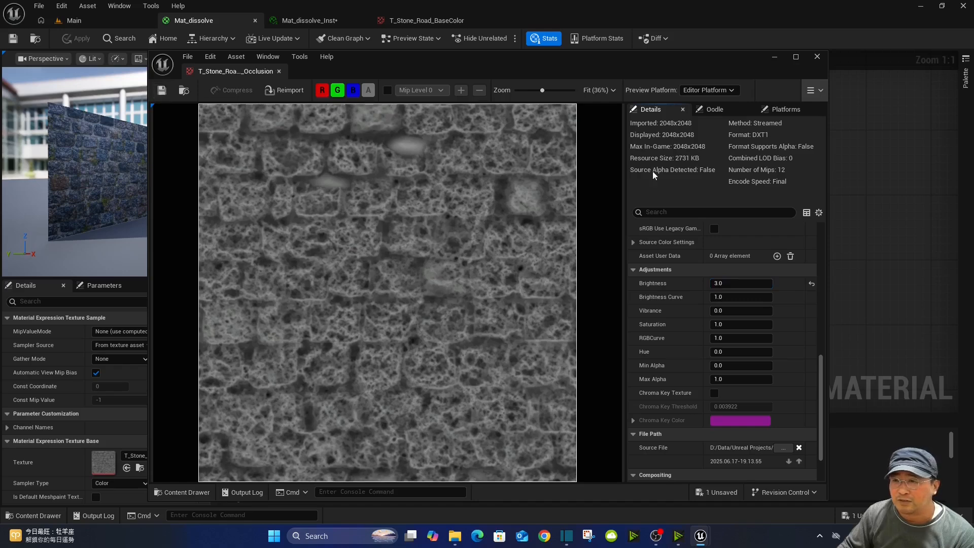
pyautogui.click(818, 57)
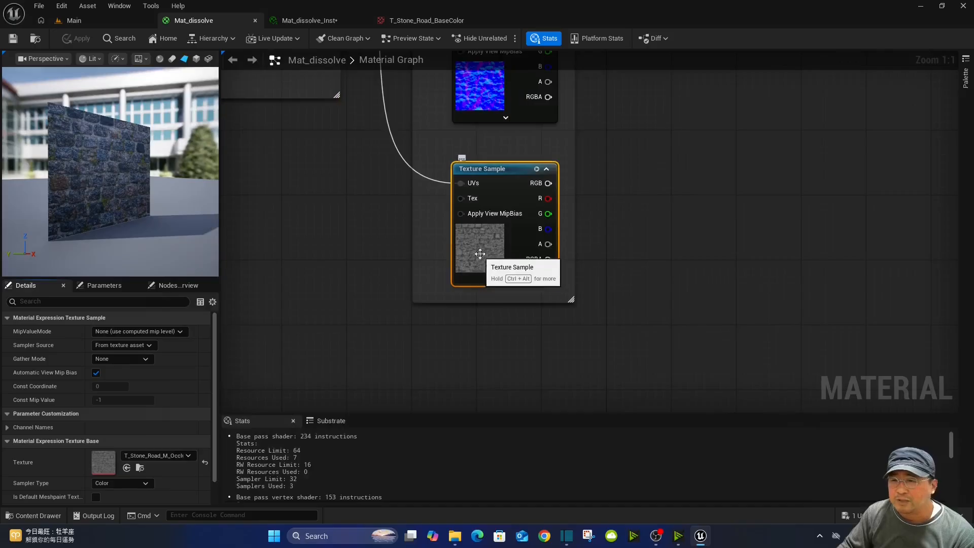
# - Add a scalar parameter named Dissolve Value and place it below the occlusion Texture Sample
pyautogui.moveTo(591, 297); pyautogui.dragTo(540, 251, button='right')
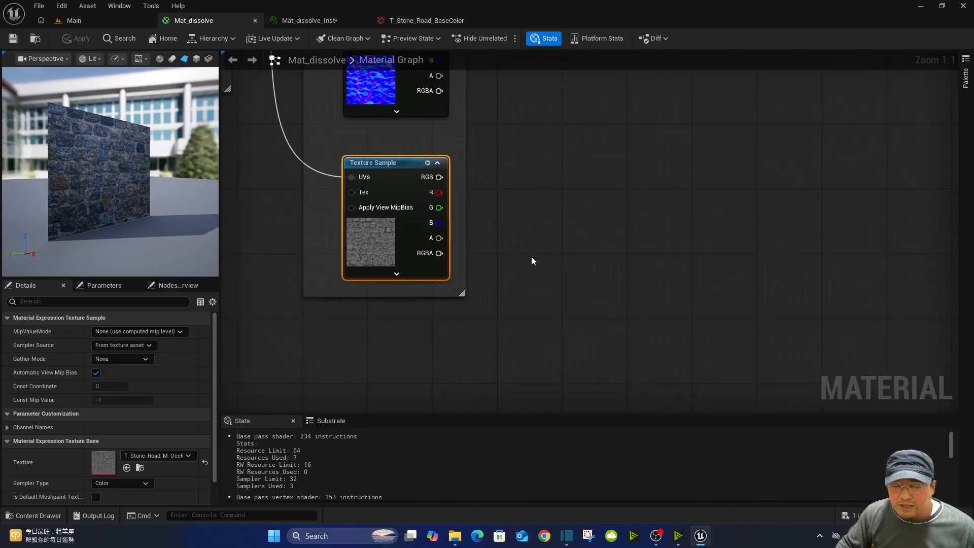
pyautogui.moveTo(526, 259); pyautogui.dragTo(530, 247, button='right')
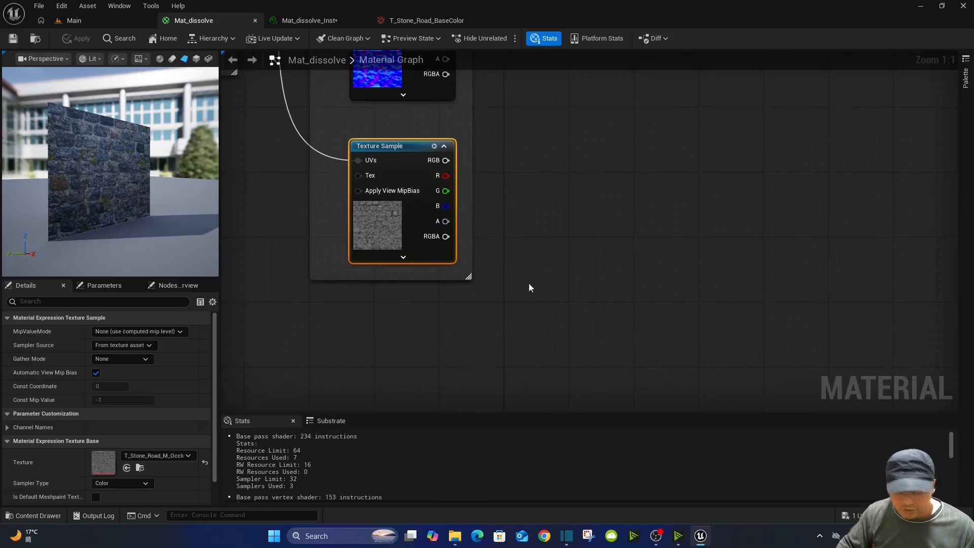
pyautogui.click(539, 273)
pyautogui.write('ssss')
pyautogui.press('BackSpace')
pyautogui.press('BackSpace')
pyautogui.press('BackSpace')
pyautogui.press('BackSpace')
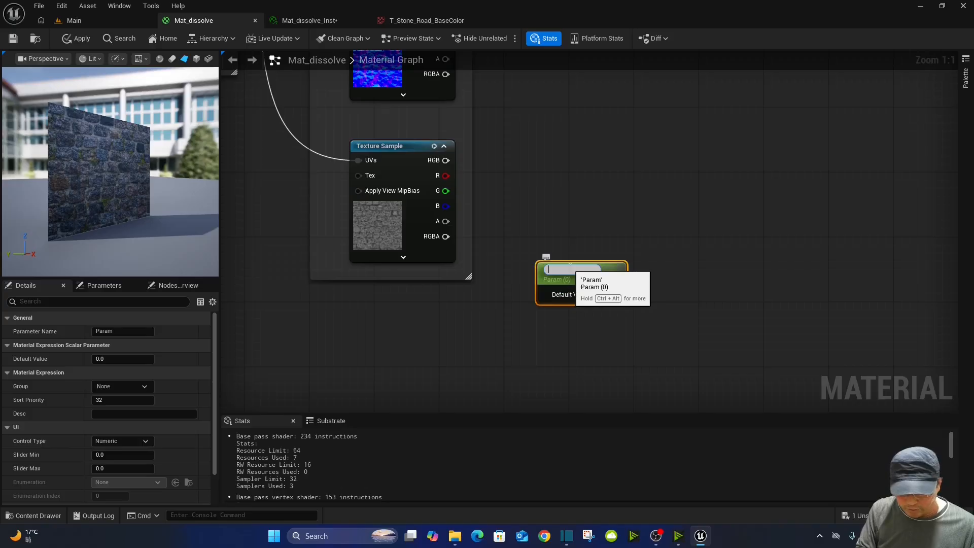
pyautogui.write('Disso')
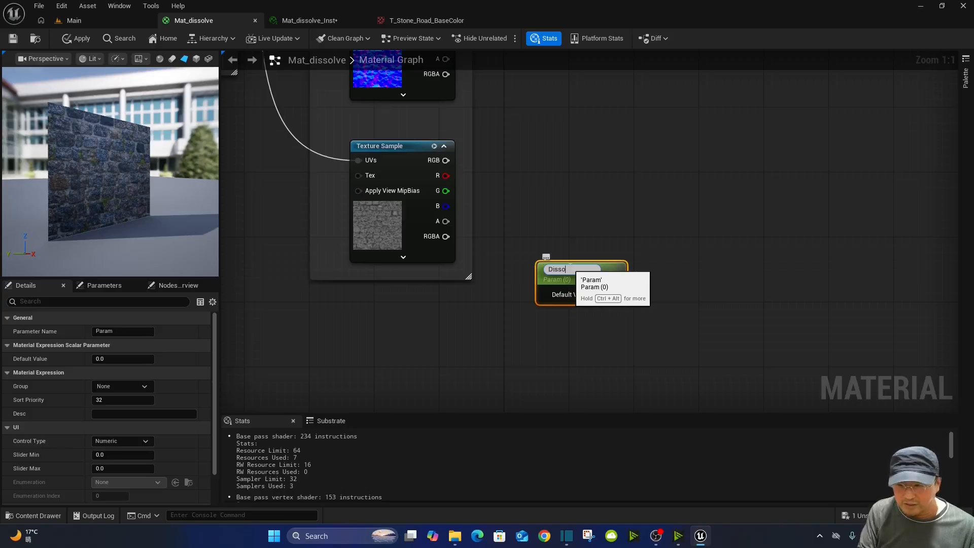
pyautogui.write('lv')
pyautogui.write('e Val')
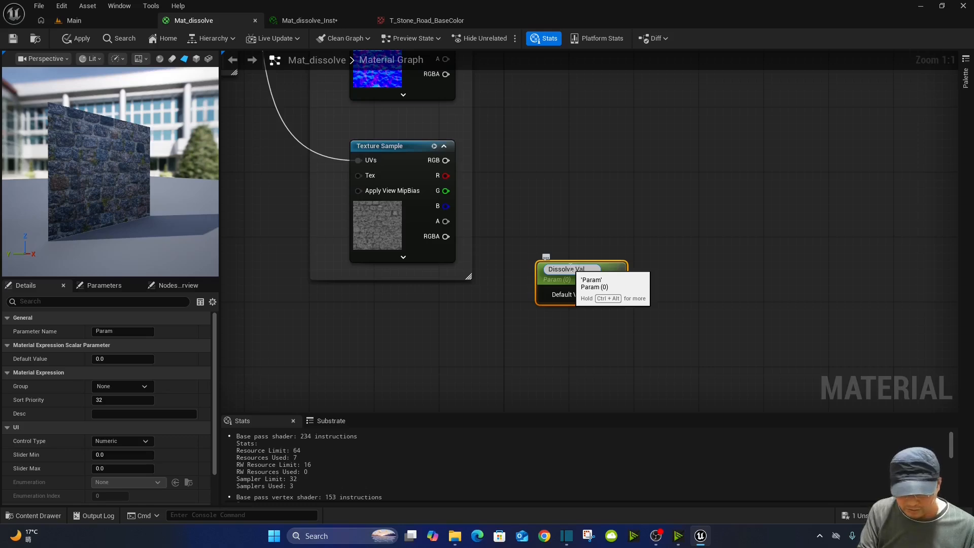
pyautogui.write('ue')
pyautogui.press('Return')
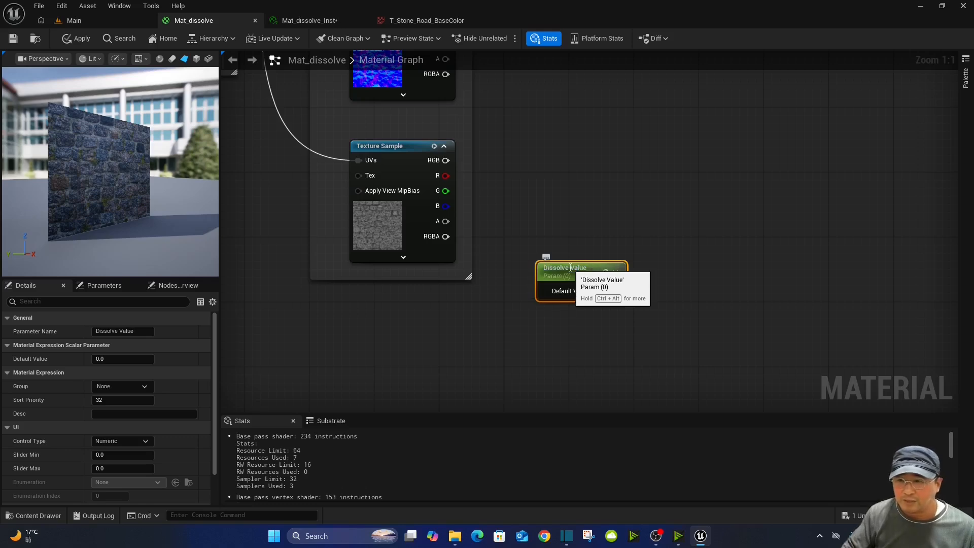
pyautogui.moveTo(571, 268); pyautogui.dragTo(399, 323)
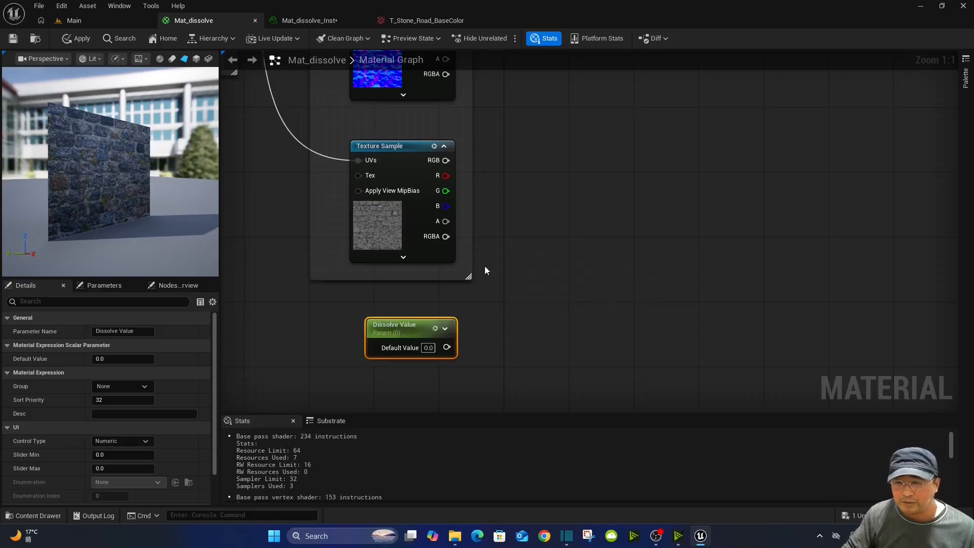
# - Create an Add node, connecting the occlusion texture's RGB output to A and the Dissolve Value parameter to B
pyautogui.click(542, 240)
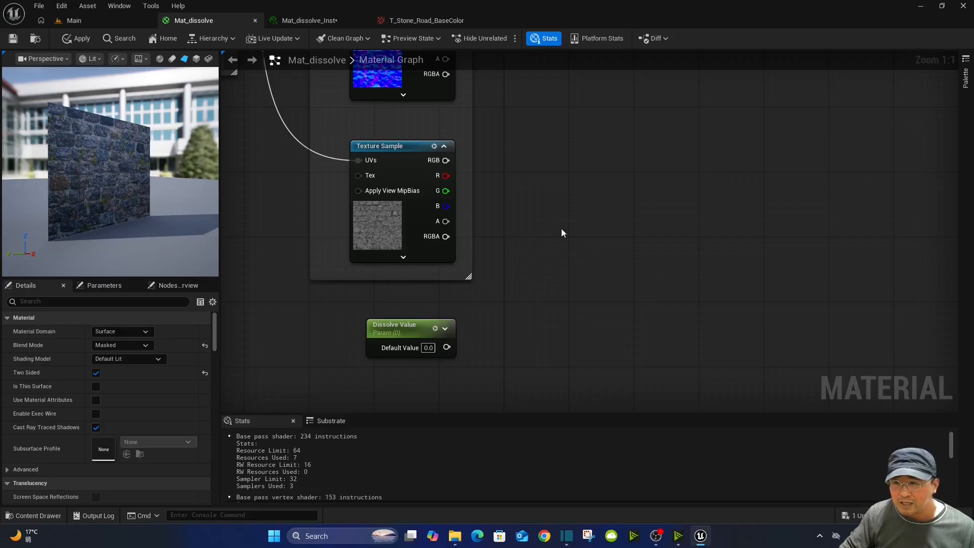
pyautogui.click(561, 230)
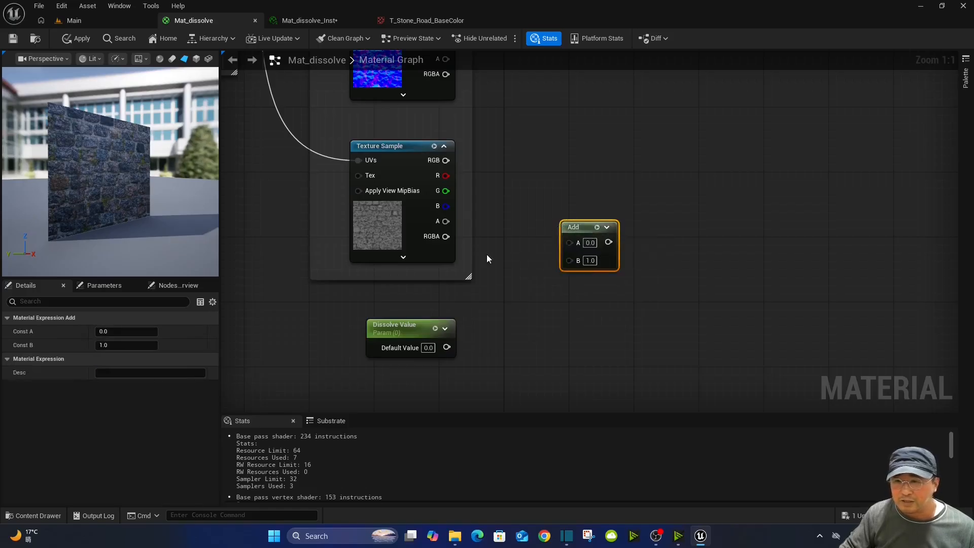
pyautogui.moveTo(446, 160); pyautogui.dragTo(569, 242)
pyautogui.moveTo(447, 348); pyautogui.dragTo(568, 257)
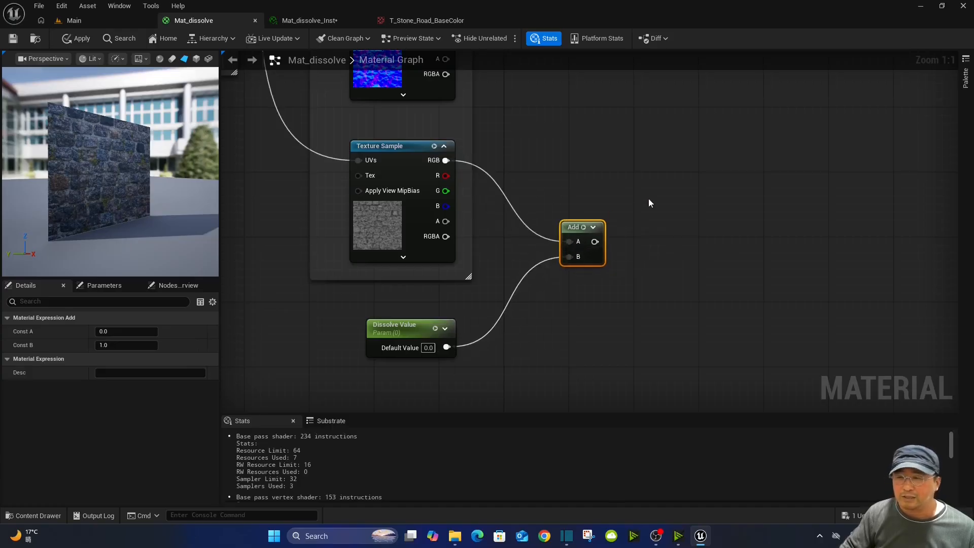
pyautogui.scroll(-2, 647, 199)
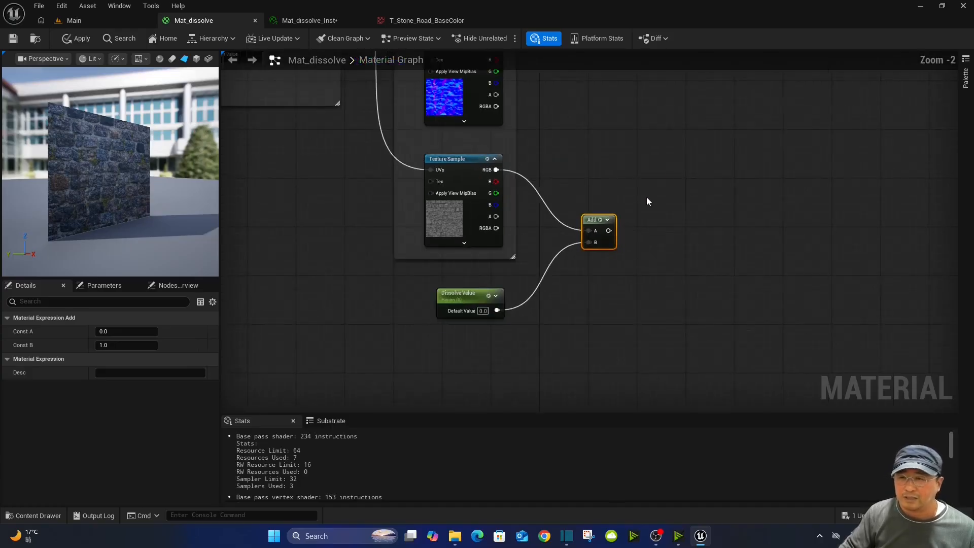
pyautogui.moveTo(546, 170); pyautogui.dragTo(563, 168, button='right')
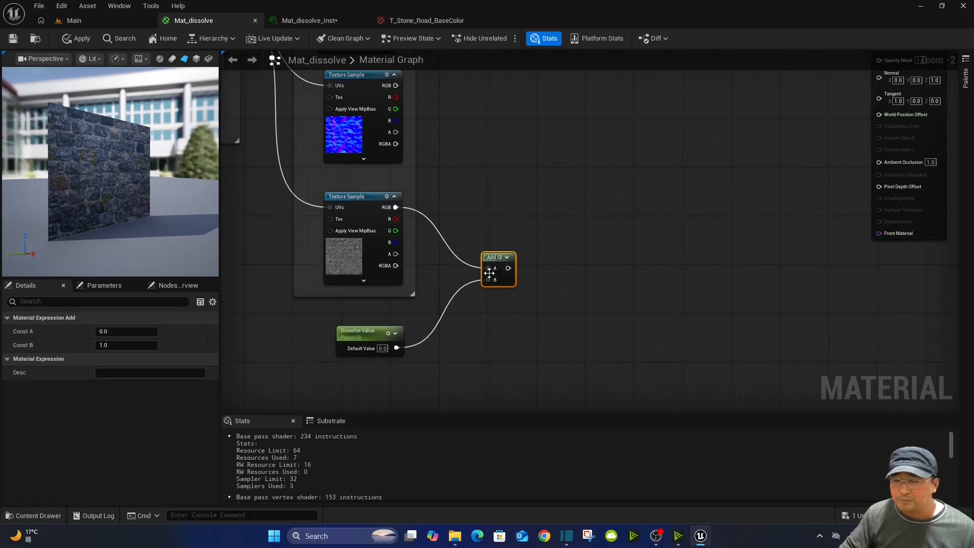
# - Assign the Dissolve Value parameter to a new parameter group named Edge Dissolve
pyautogui.click(374, 335)
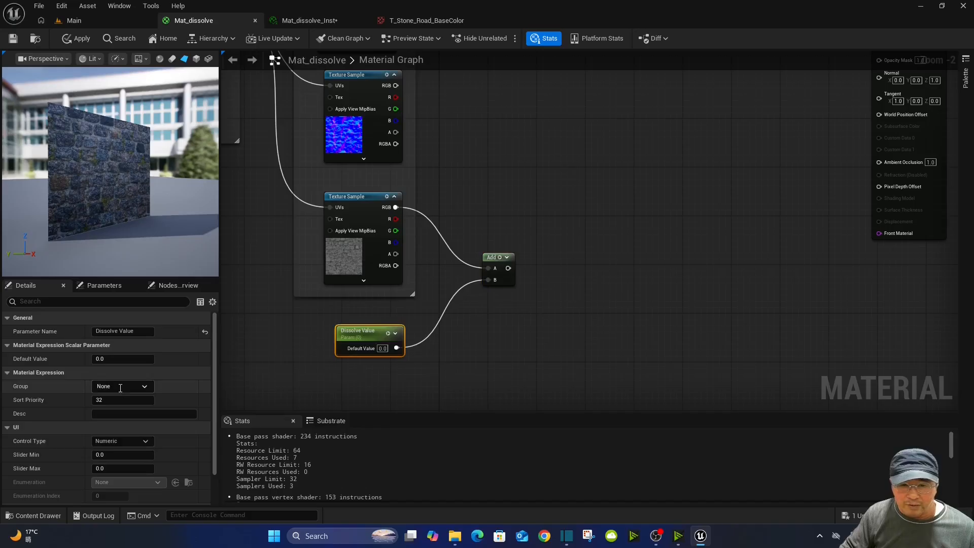
pyautogui.moveTo(122, 386); pyautogui.dragTo(86, 390)
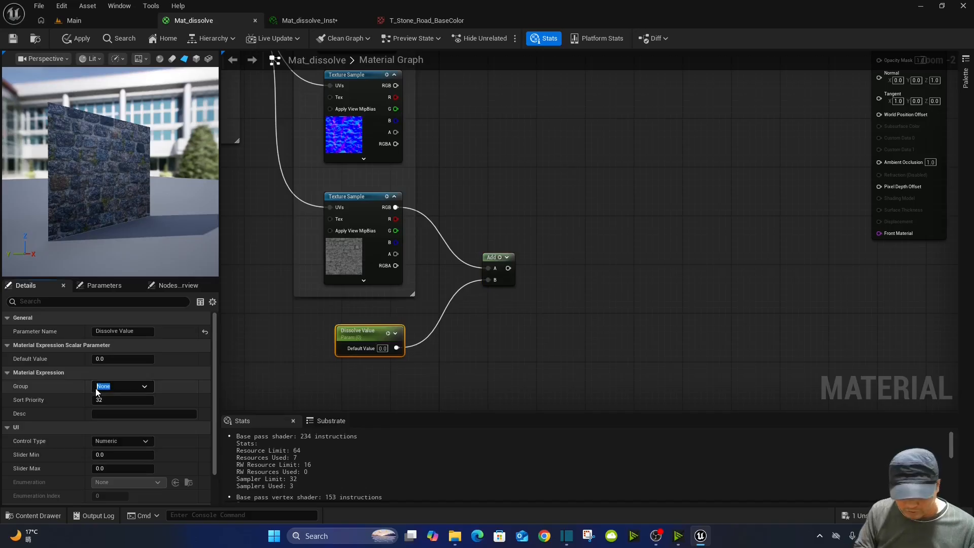
pyautogui.write('Edge')
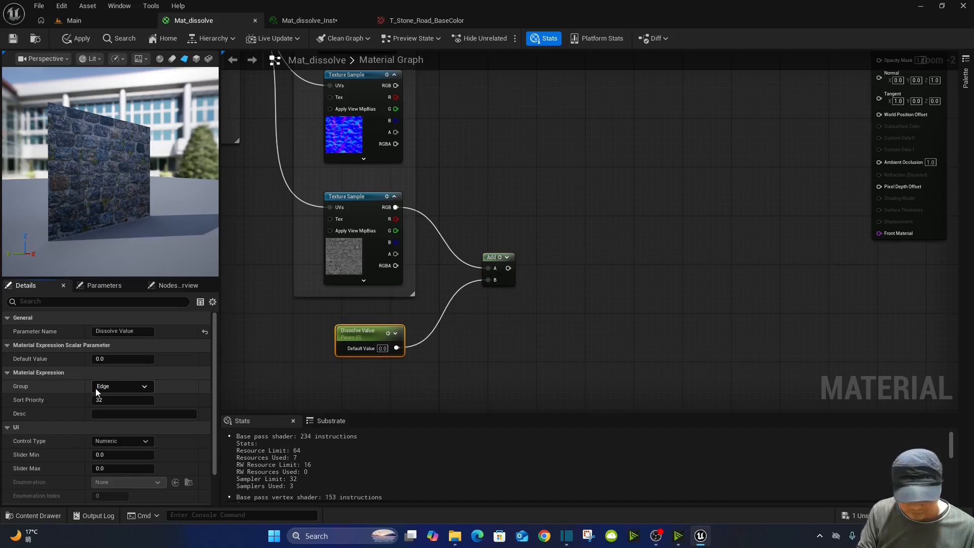
pyautogui.write('Disslo')
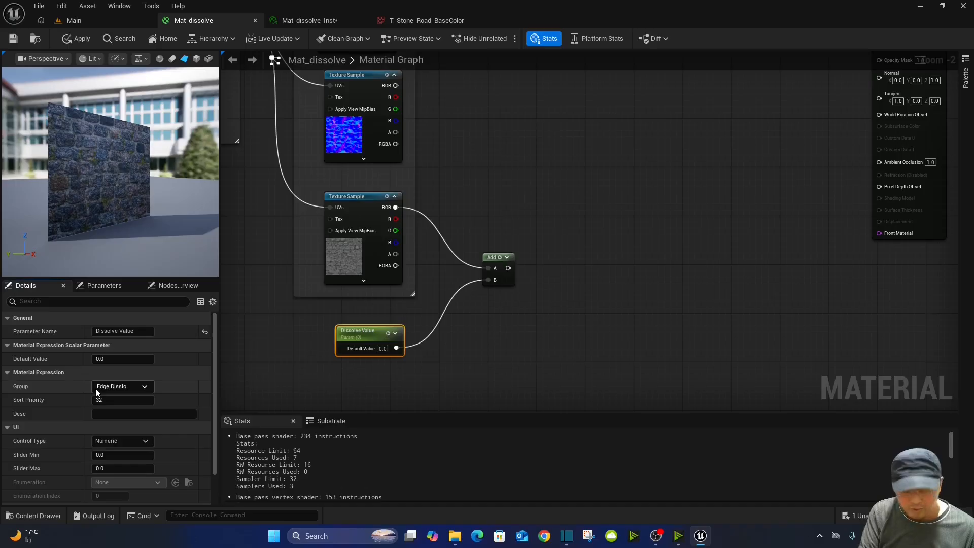
pyautogui.write('ve\\\\\\')
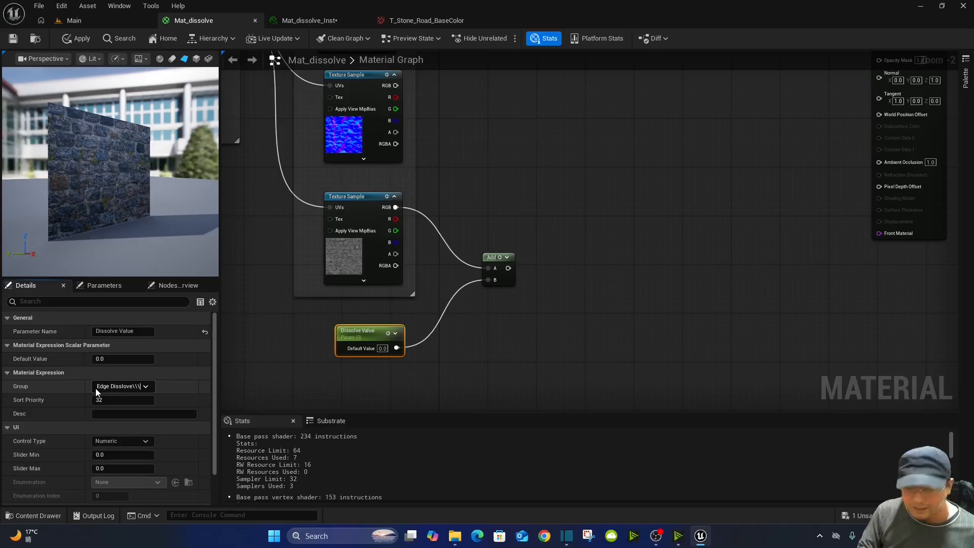
pyautogui.press('BackSpace')
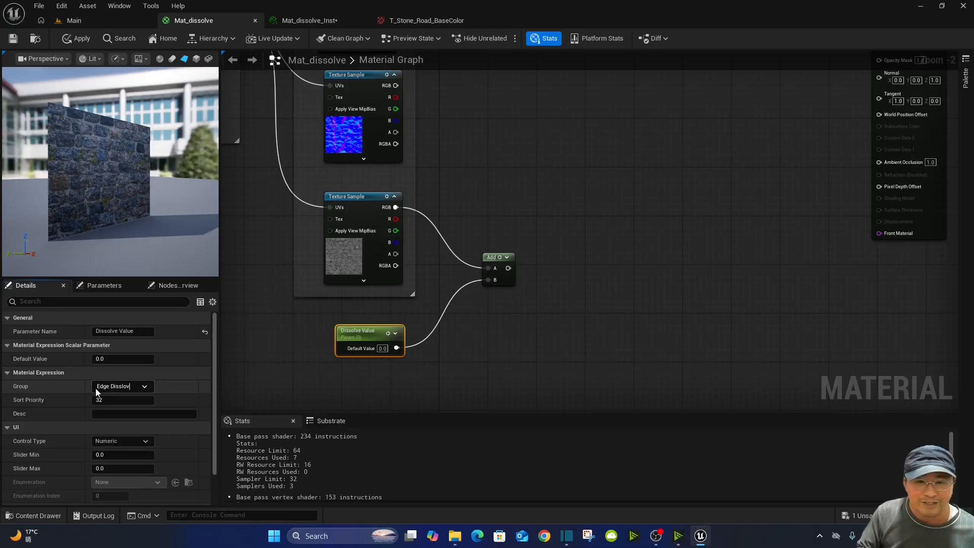
pyautogui.write('olve')
pyautogui.press('Return')
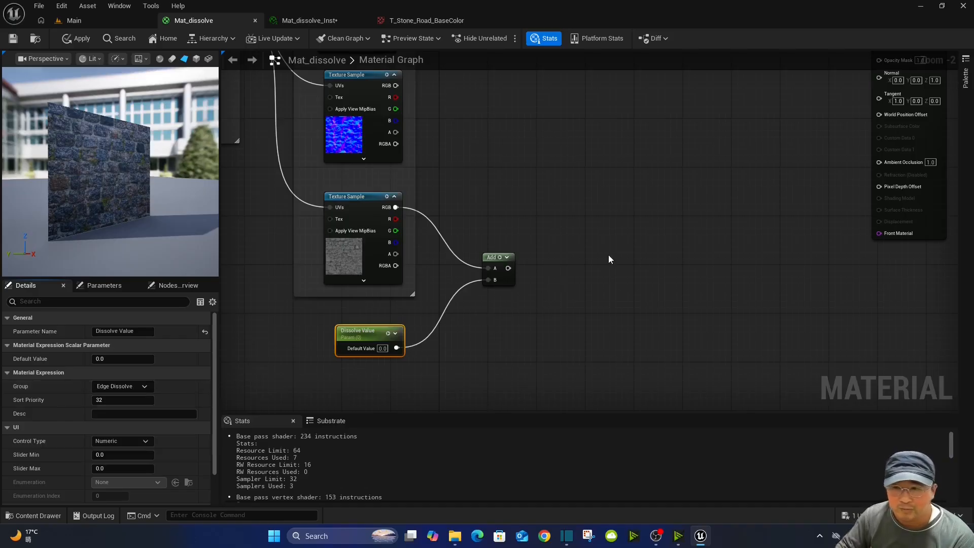
# - Connect the Add node's output to the material's Opacity Mask input, and apply and save Mat_dissolve
pyautogui.moveTo(717, 189); pyautogui.dragTo(667, 273, button='right')
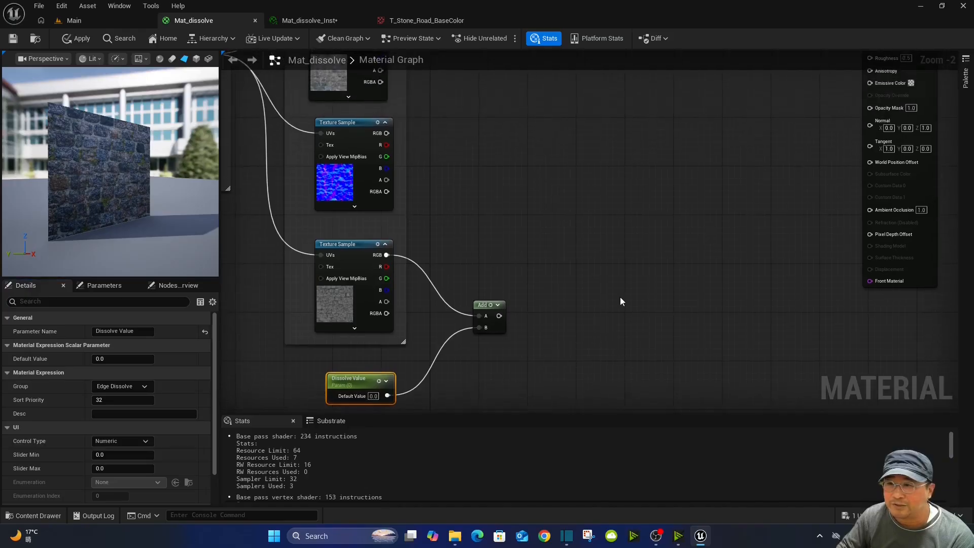
pyautogui.moveTo(499, 315); pyautogui.dragTo(869, 108)
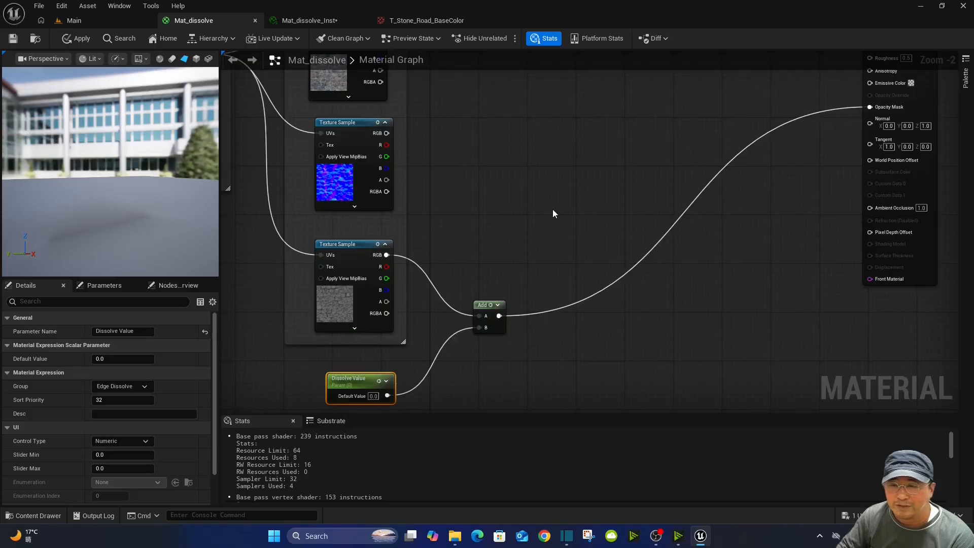
pyautogui.moveTo(552, 211); pyautogui.dragTo(521, 257, button='right')
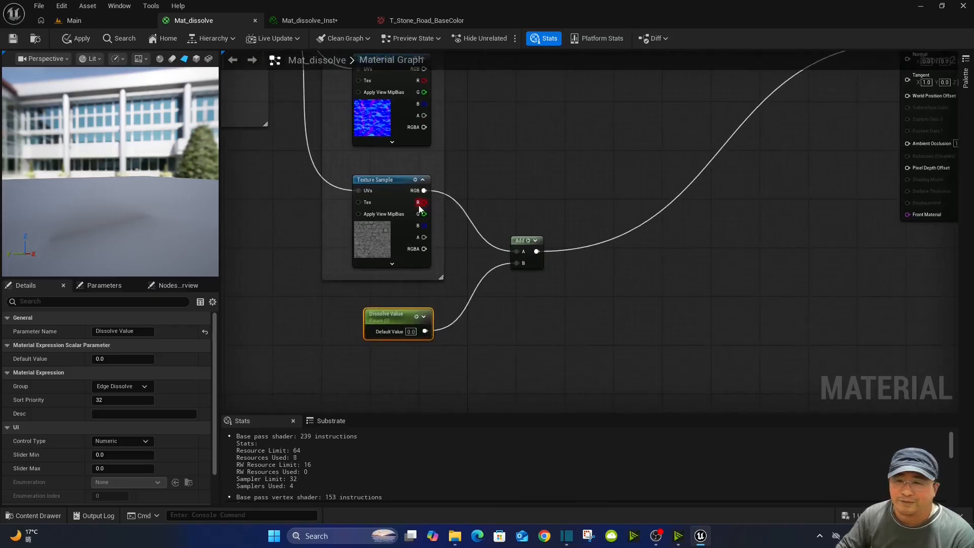
pyautogui.click(71, 38)
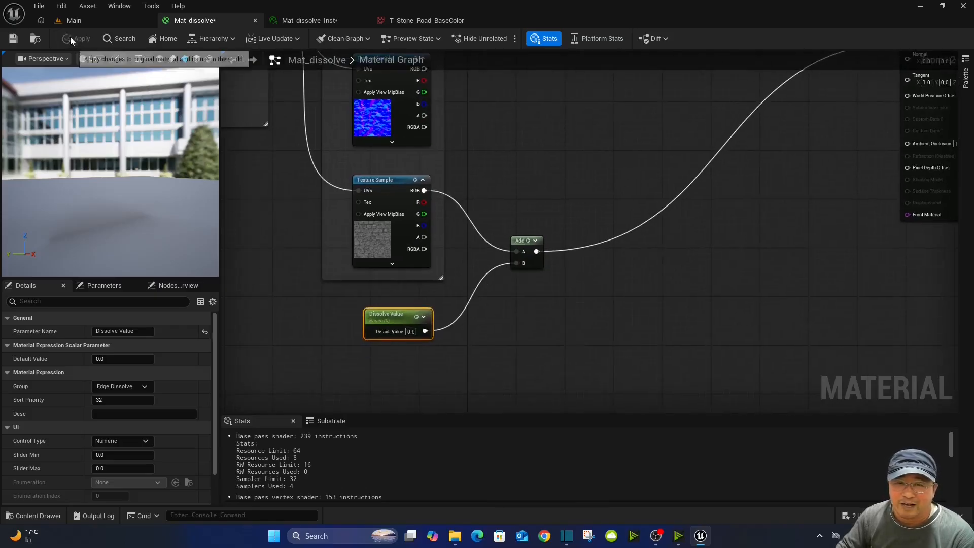
pyautogui.click(13, 38)
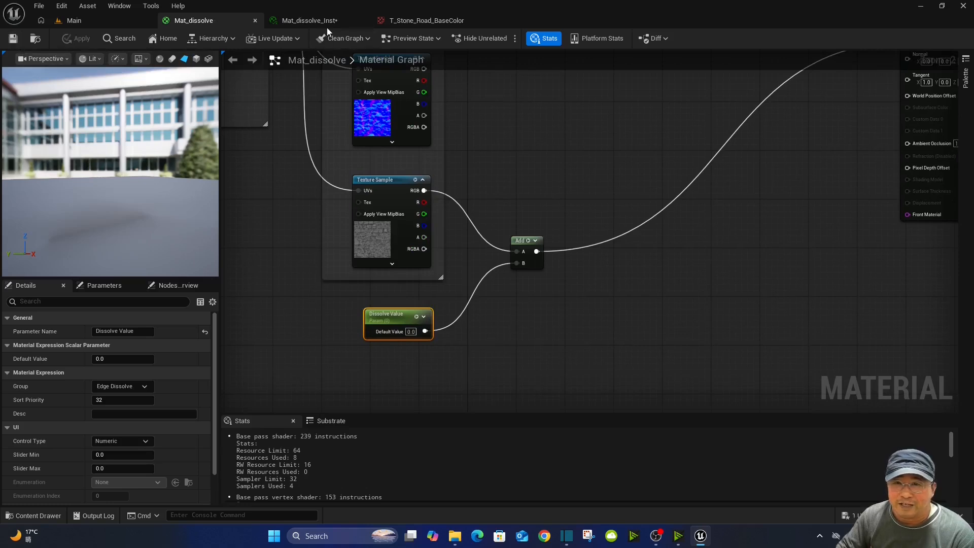
# - Save Mat_dissolve_Inst, enable its Dissolve Value override and set the value to 0.28
pyautogui.click(325, 23)
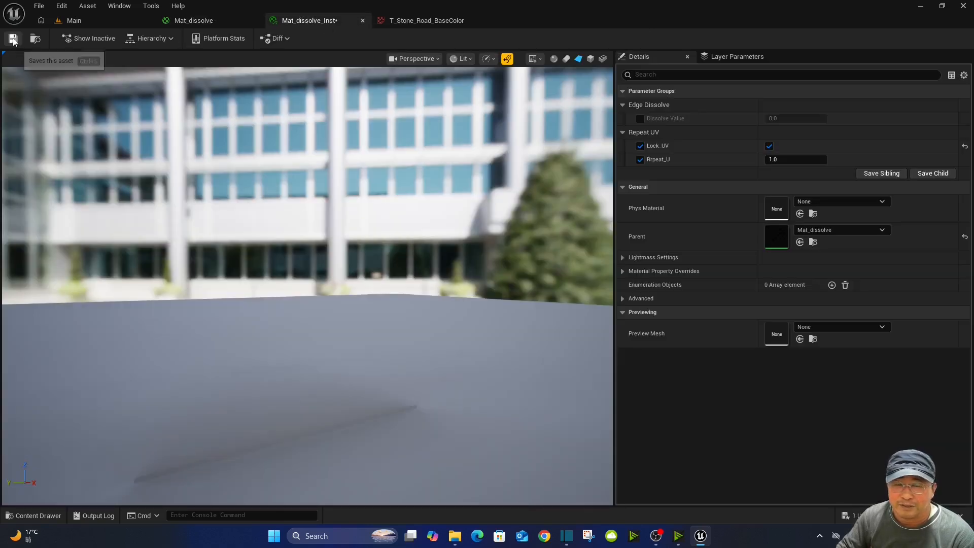
pyautogui.click(14, 40)
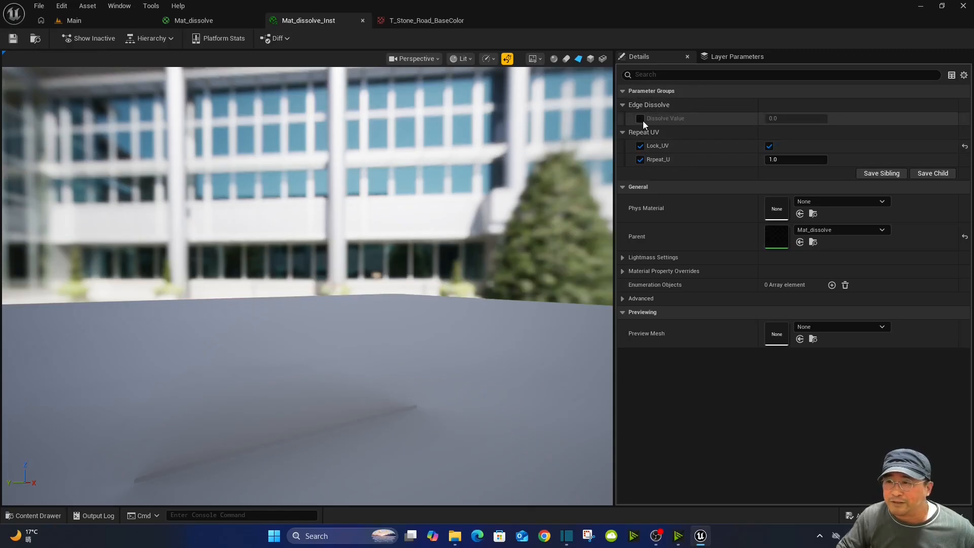
pyautogui.click(641, 120)
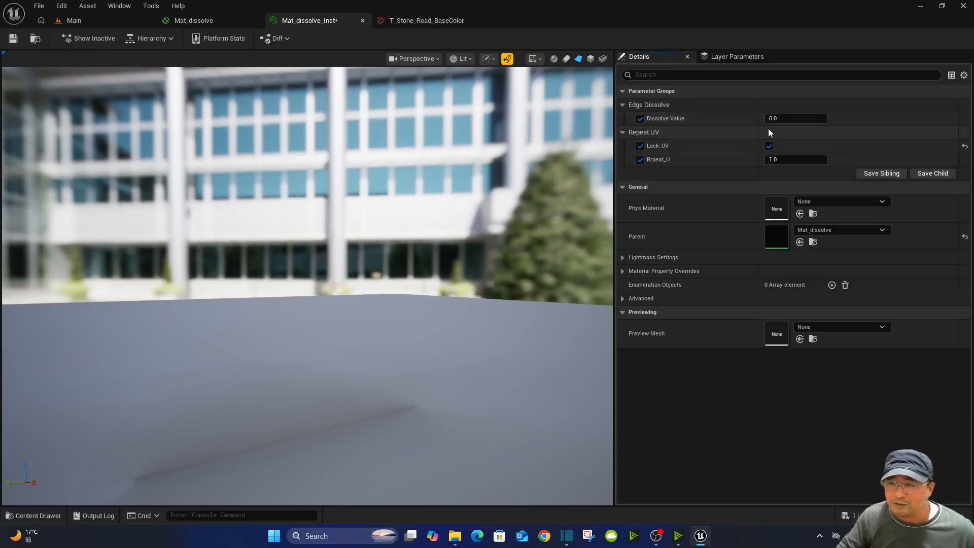
pyautogui.click(772, 120)
pyautogui.write('0.04')
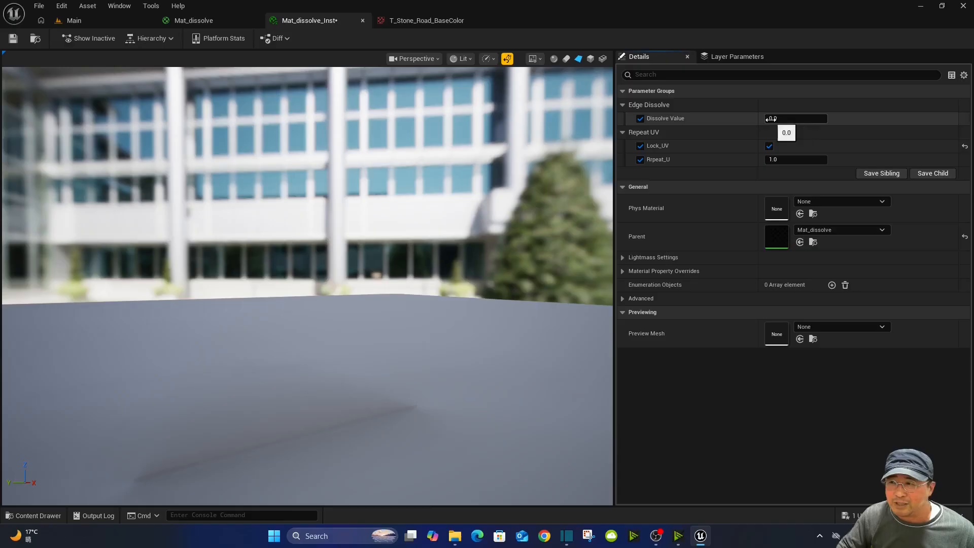
pyautogui.moveTo(774, 119); pyautogui.dragTo(807, 119)
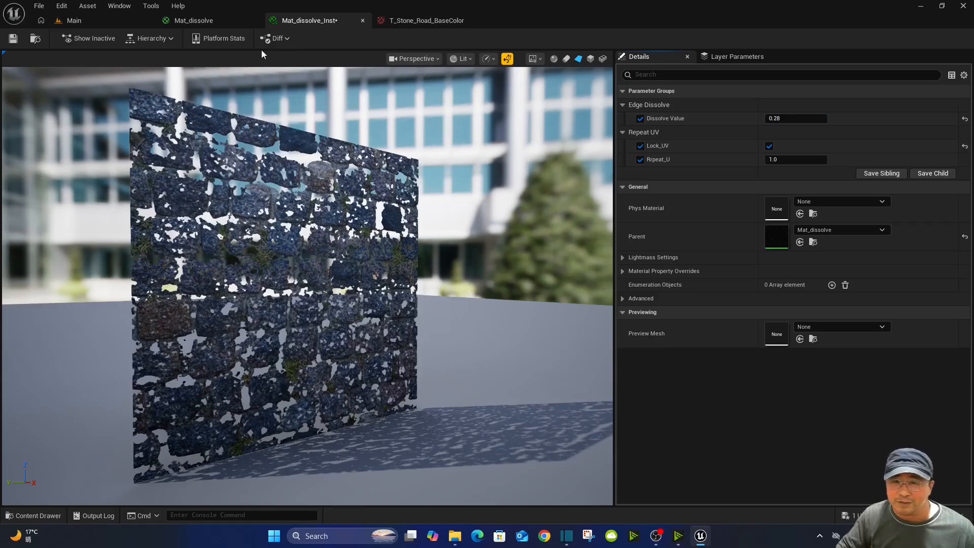
# - In Mat_dissolve, set the Dissolve Value parameter's Slider Max to 0.5 after trying 1
pyautogui.click(225, 23)
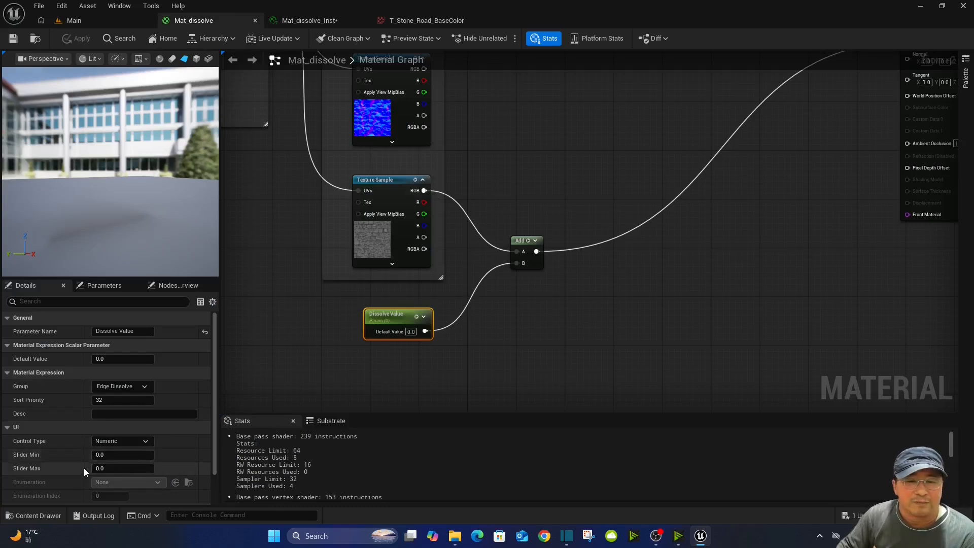
pyautogui.click(121, 464)
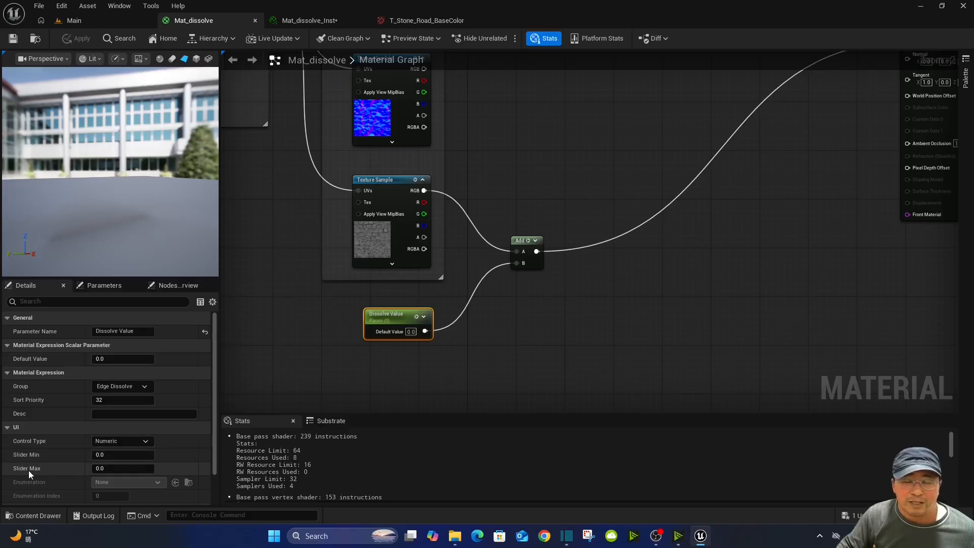
pyautogui.click(104, 469)
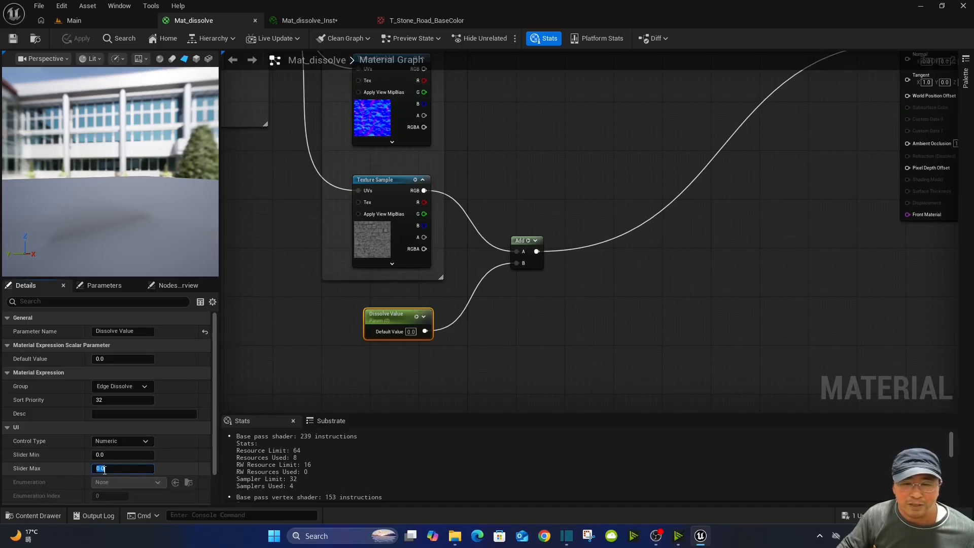
pyautogui.write('1')
pyautogui.press('Return')
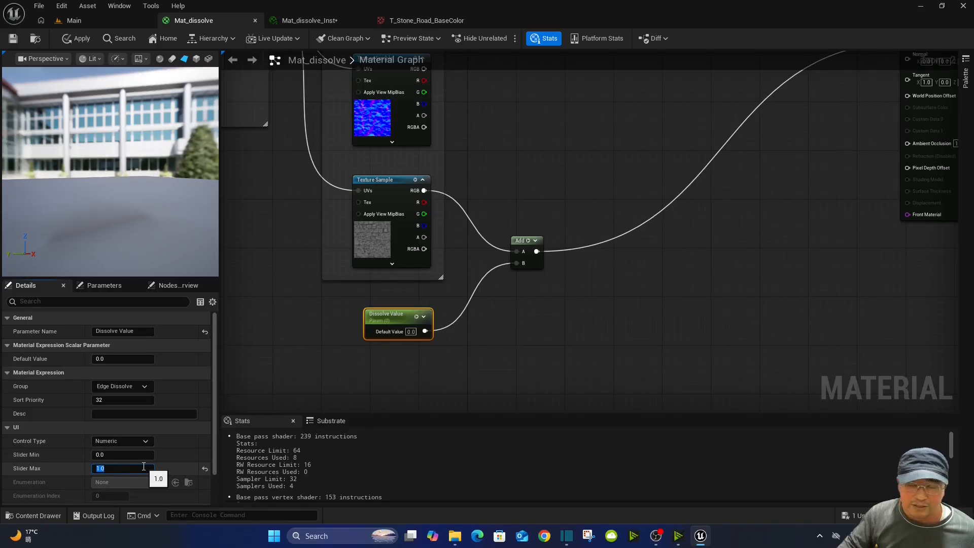
pyautogui.write('0.5')
# - Try the Dissolve Value parameter with default values of 0.2 and 0.3
pyautogui.click(101, 358)
pyautogui.moveTo(101, 359); pyautogui.dragTo(126, 359)
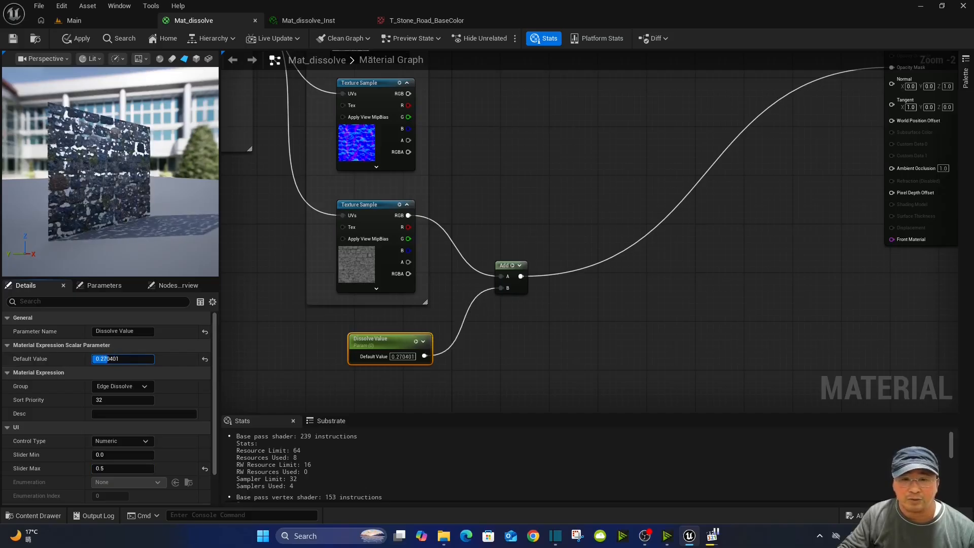
pyautogui.click(107, 359)
pyautogui.write('0.2')
pyautogui.press('Return')
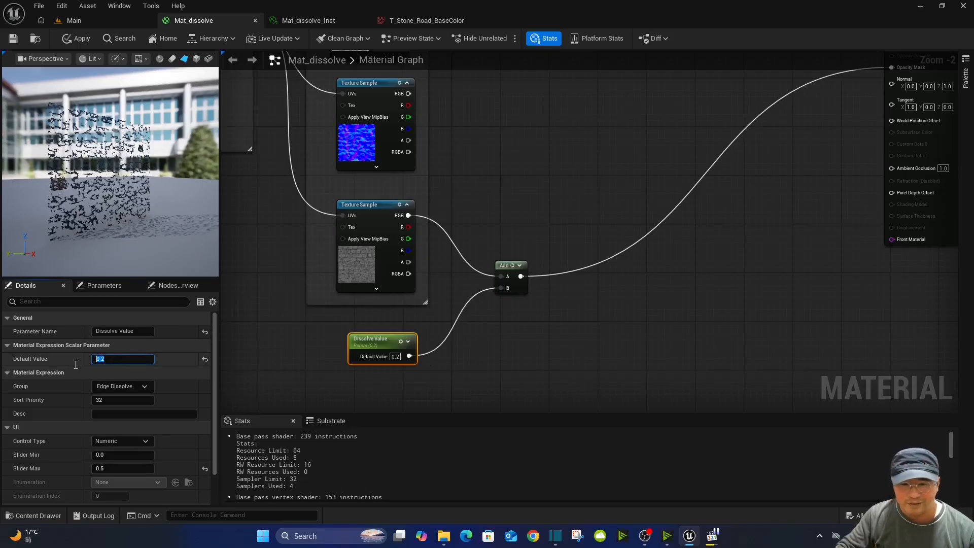
pyautogui.write('0.3')
pyautogui.press('Return')
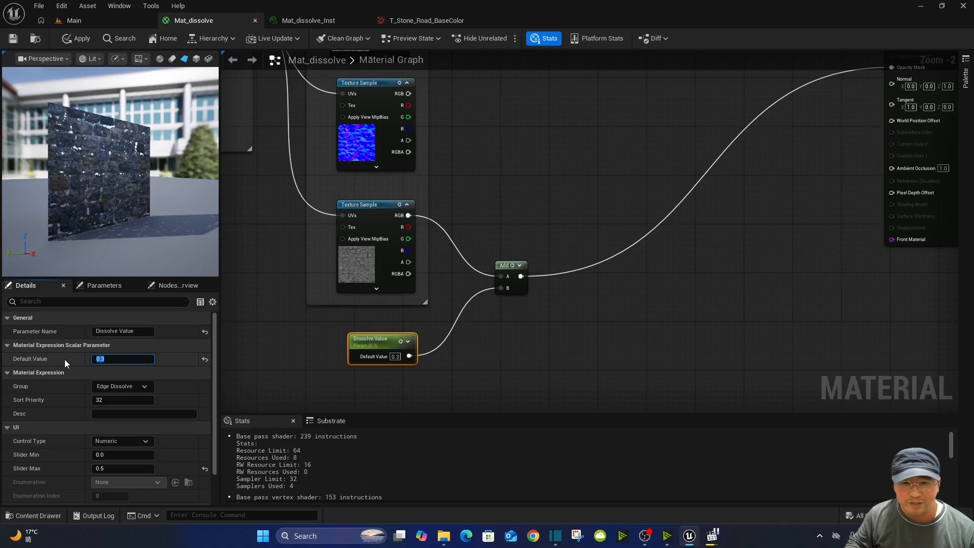
# - Set the Dissolve Value parameter's default to 0.25, check the wall preview up close and apply the material
pyautogui.write('0.25')
pyautogui.press('Return')
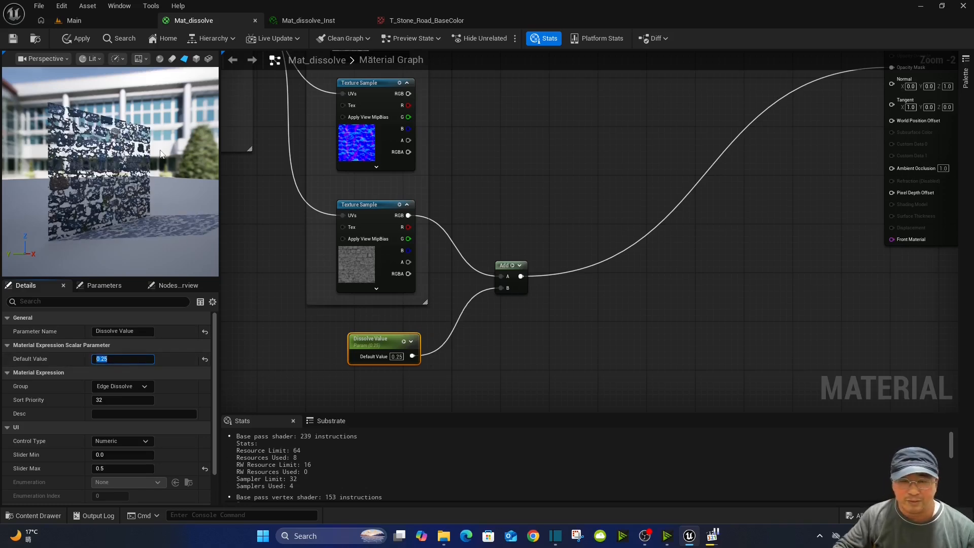
pyautogui.scroll(3, 160, 151)
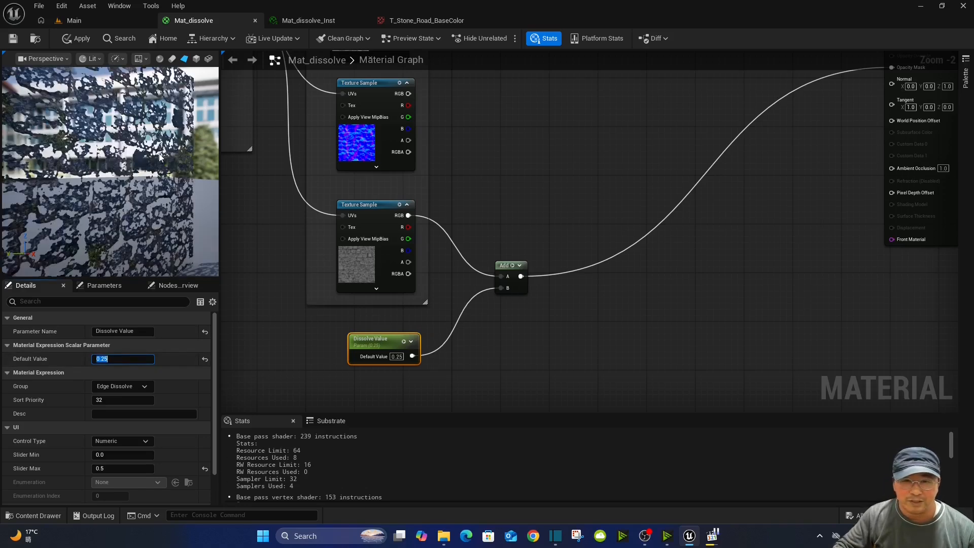
pyautogui.scroll(-2, 160, 152)
pyautogui.moveTo(148, 188); pyautogui.dragTo(136, 187)
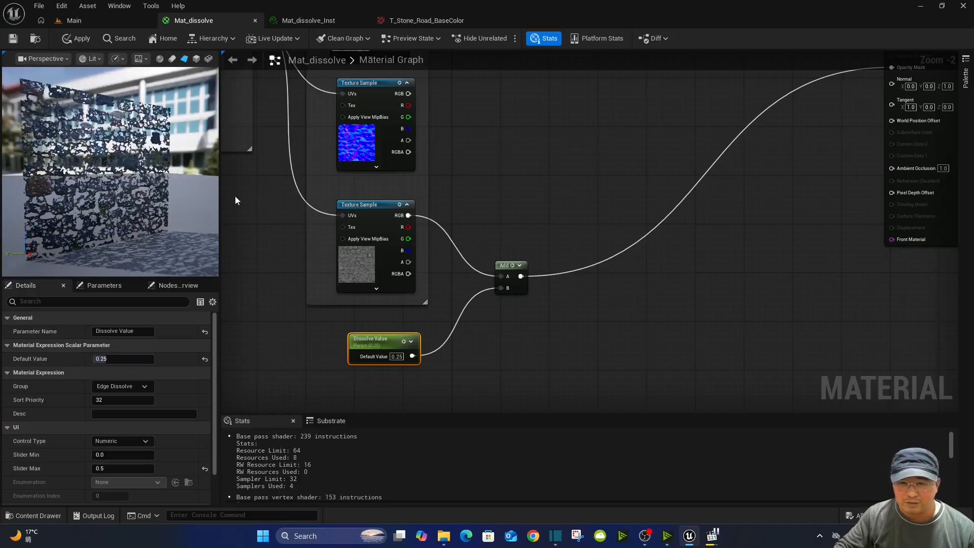
pyautogui.click(81, 38)
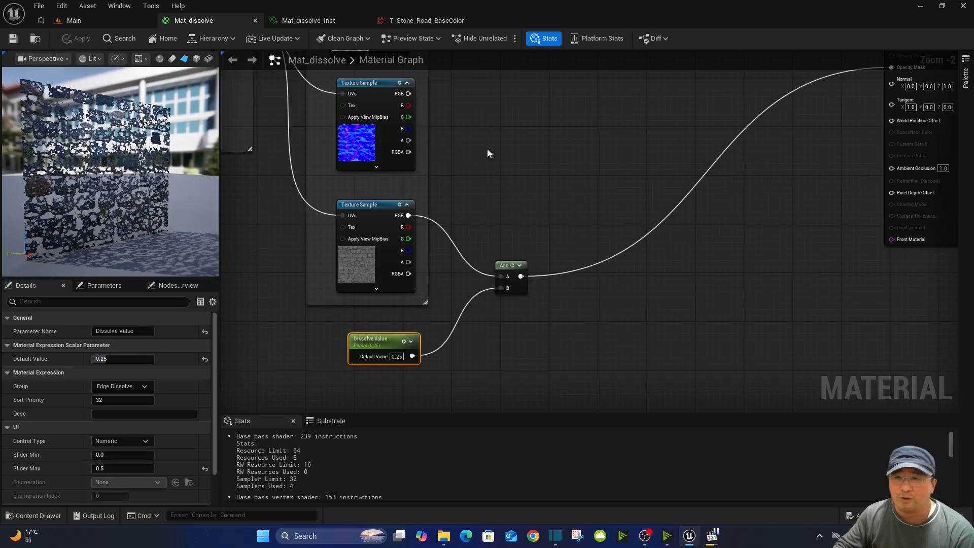
# - In Mat_dissolve_Inst, set the Dissolve Value to about 0.286 and save the instance
pyautogui.click(300, 22)
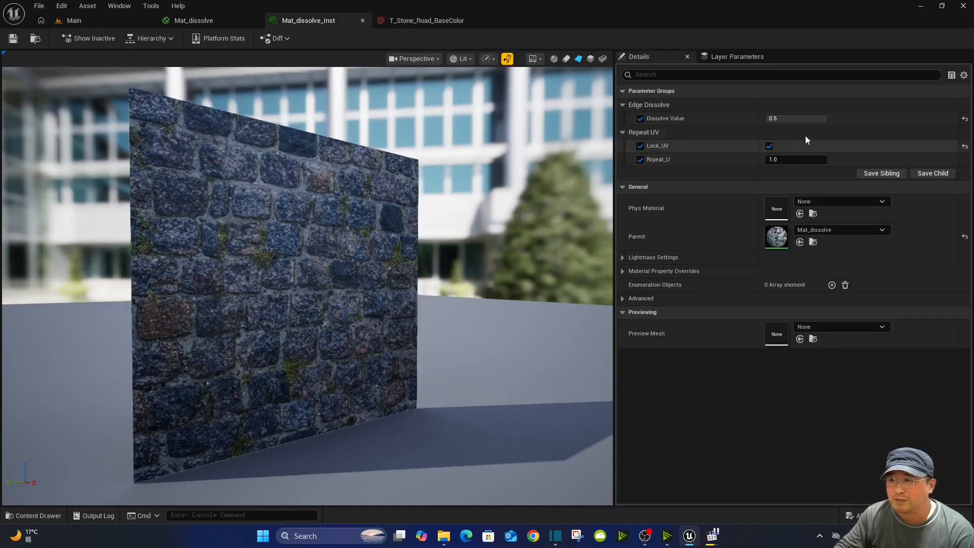
pyautogui.click(807, 119)
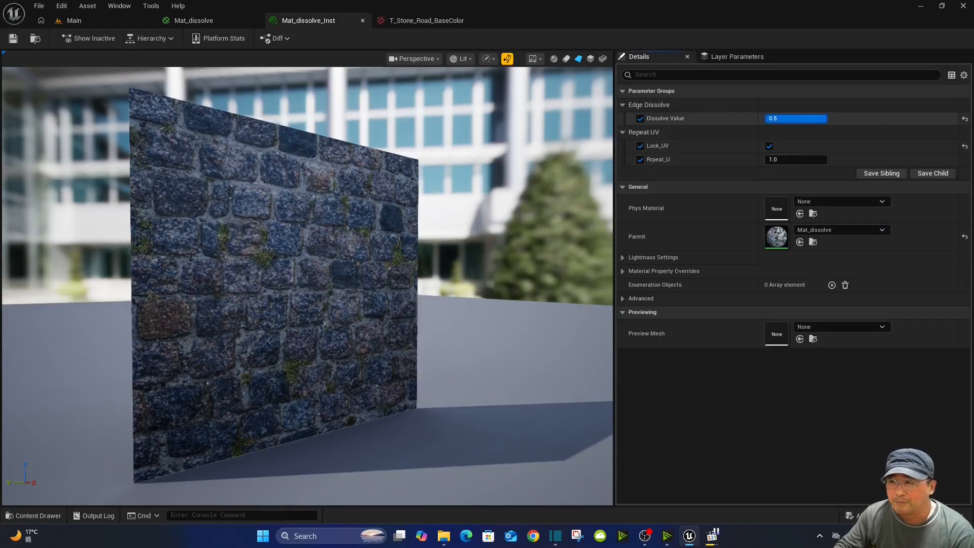
pyautogui.moveTo(806, 119)
pyautogui.mouseDown()
pyautogui.moveTo(770, 119)
pyautogui.moveTo(812, 119)
pyautogui.moveTo(800, 118)
pyautogui.mouseUp()
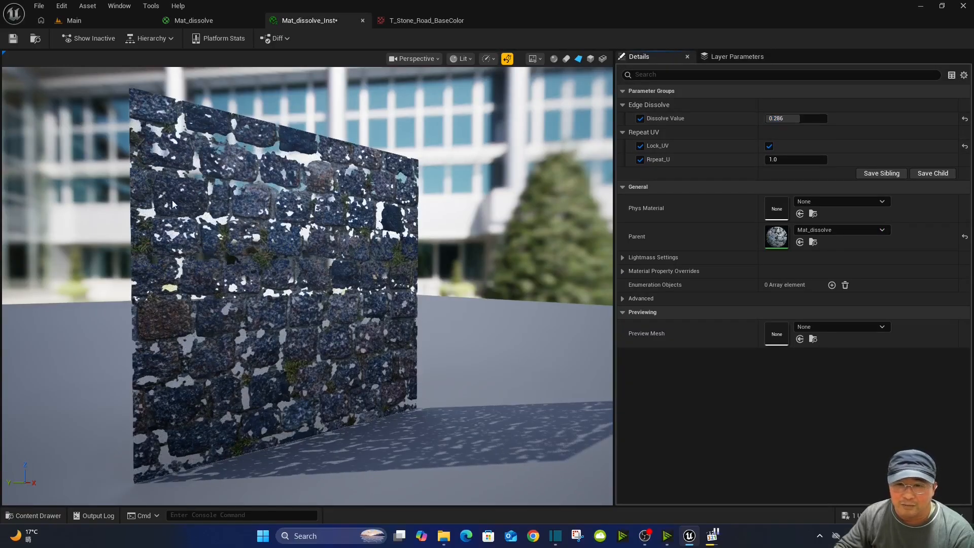
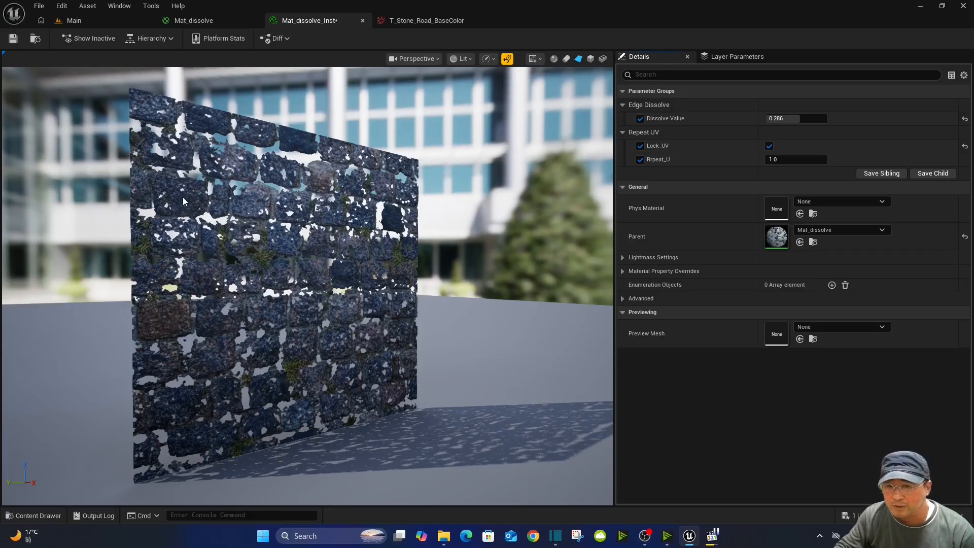
pyautogui.hotkey('ctrl', 's')
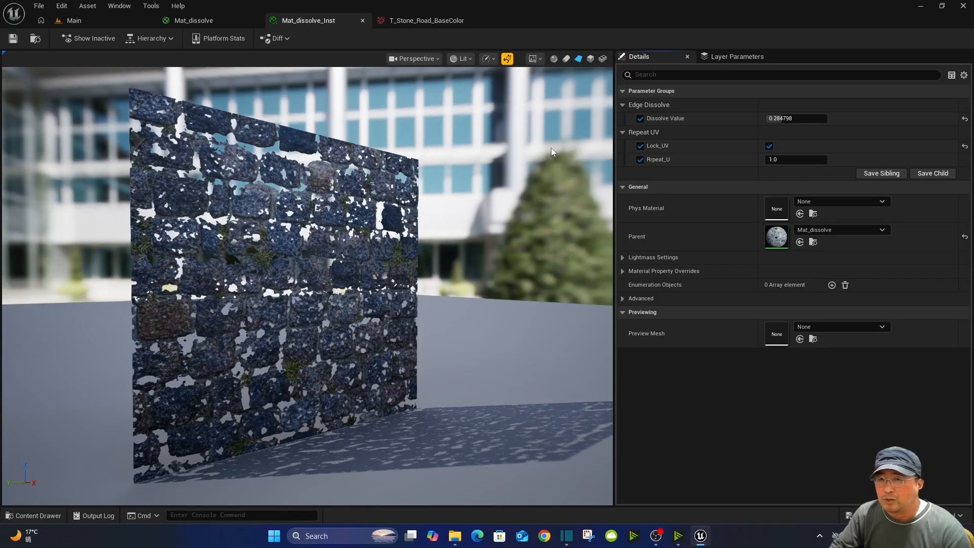
# - In Mat_dissolve, add a OneMinus node fed by the Add node's output and line it up with the Add node
pyautogui.click(220, 20)
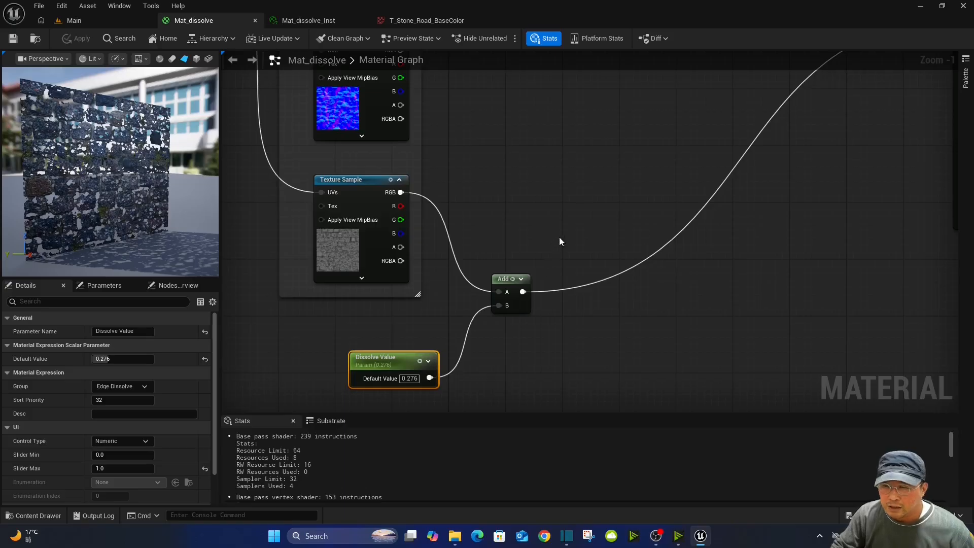
pyautogui.moveTo(557, 243); pyautogui.dragTo(505, 230, button='right')
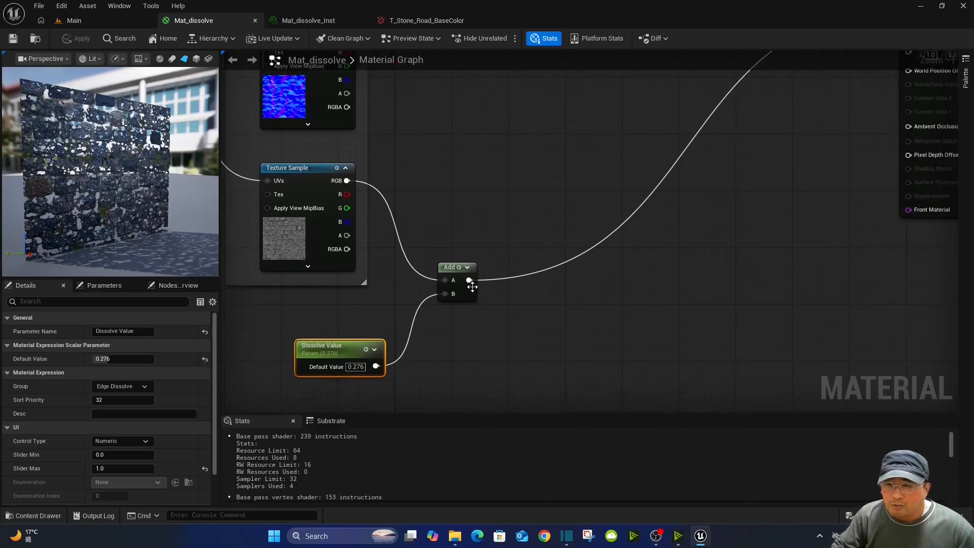
pyautogui.moveTo(469, 280); pyautogui.dragTo(662, 269)
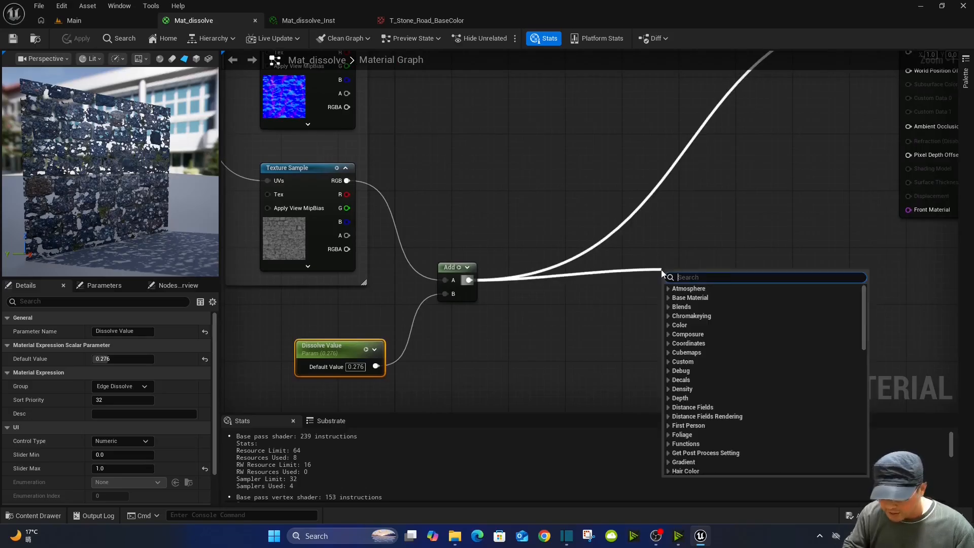
pyautogui.write('oneminus')
pyautogui.press('Return')
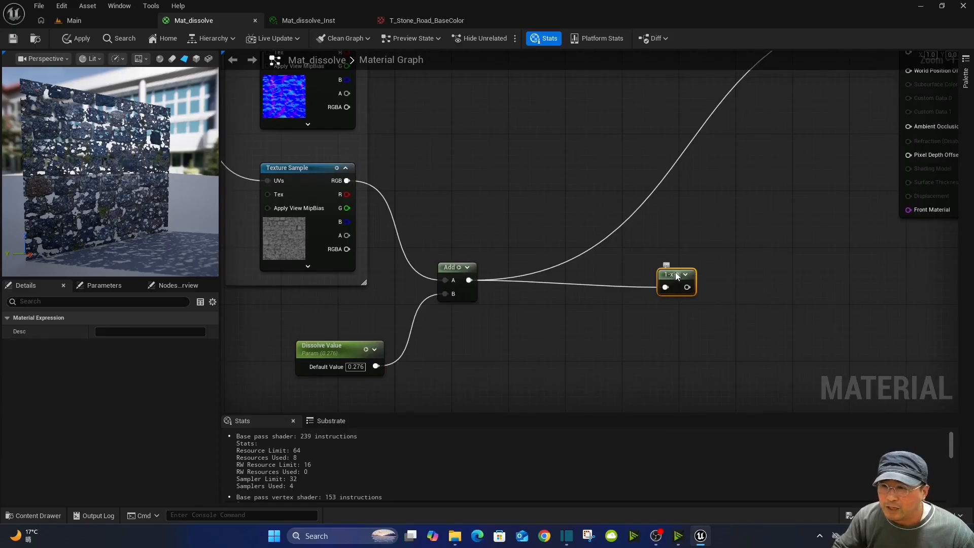
pyautogui.moveTo(666, 270); pyautogui.dragTo(608, 267)
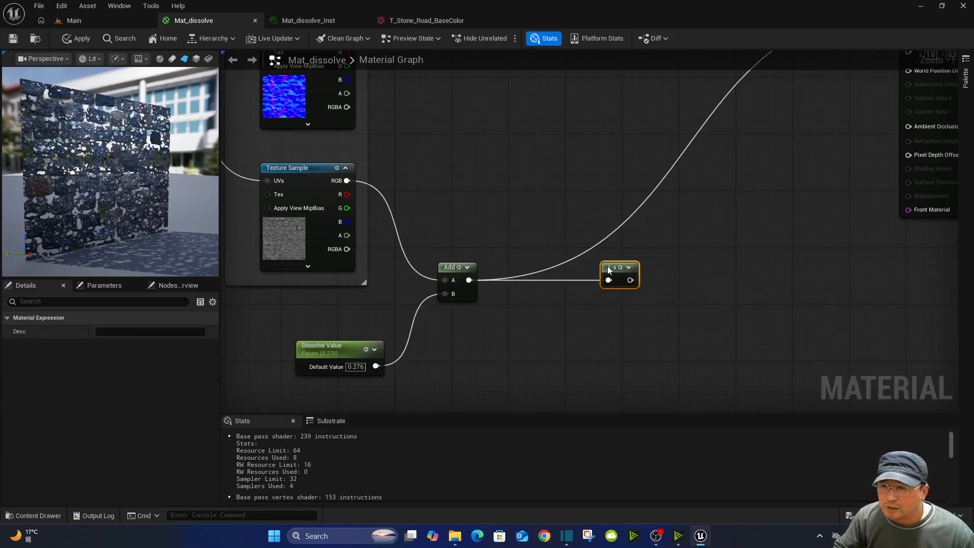
# - Connect the 1-x node's output to the material's Opacity Mask input
pyautogui.moveTo(672, 249); pyautogui.dragTo(624, 296, button='right')
pyautogui.moveTo(684, 233)
pyautogui.mouseDown(button='right')
pyautogui.moveTo(684, 248)
pyautogui.moveTo(693, 251)
pyautogui.mouseUp(button='right')
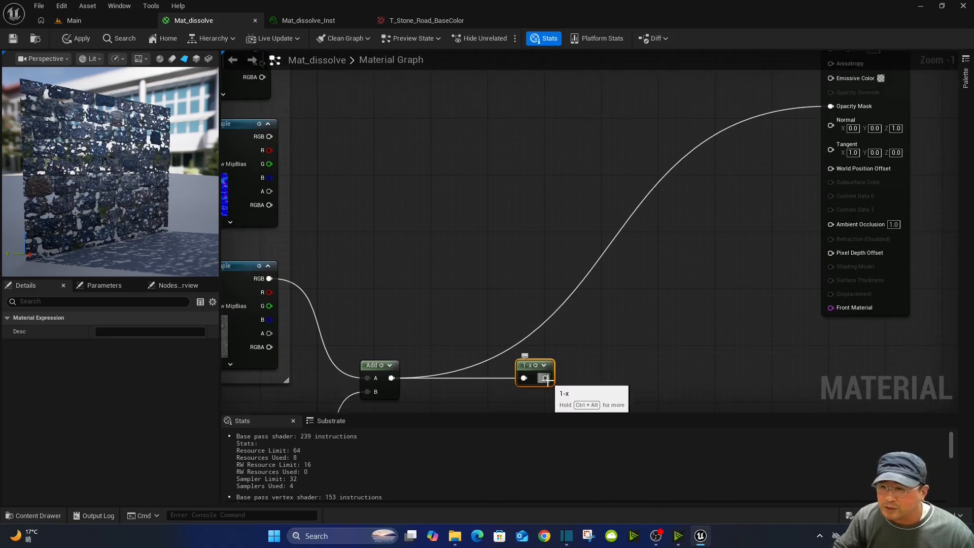
pyautogui.moveTo(546, 378); pyautogui.dragTo(831, 106)
pyautogui.moveTo(610, 195); pyautogui.dragTo(731, 160, button='right')
# - Save Mat_dissolve and set the Dissolve Value parameter's default to about 0.556
pyautogui.click(465, 359)
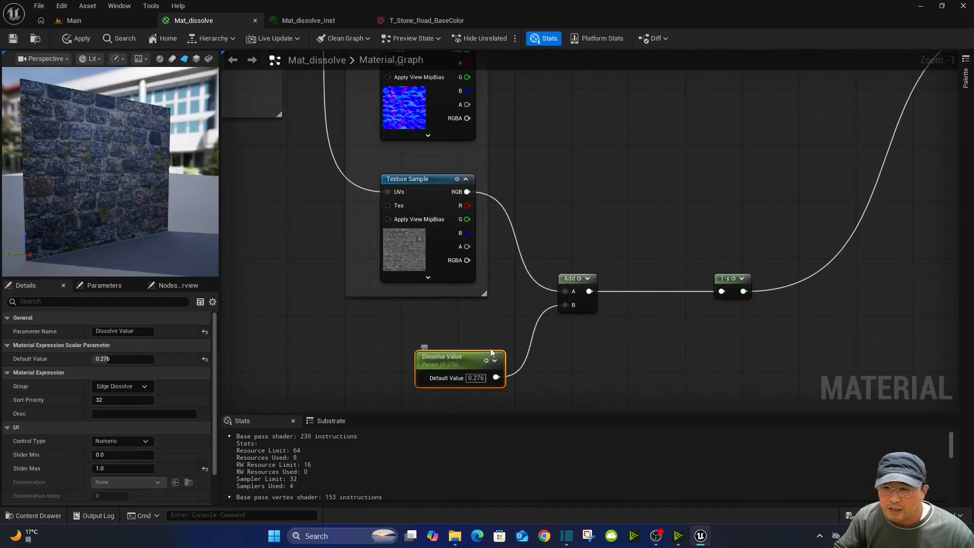
pyautogui.click(15, 38)
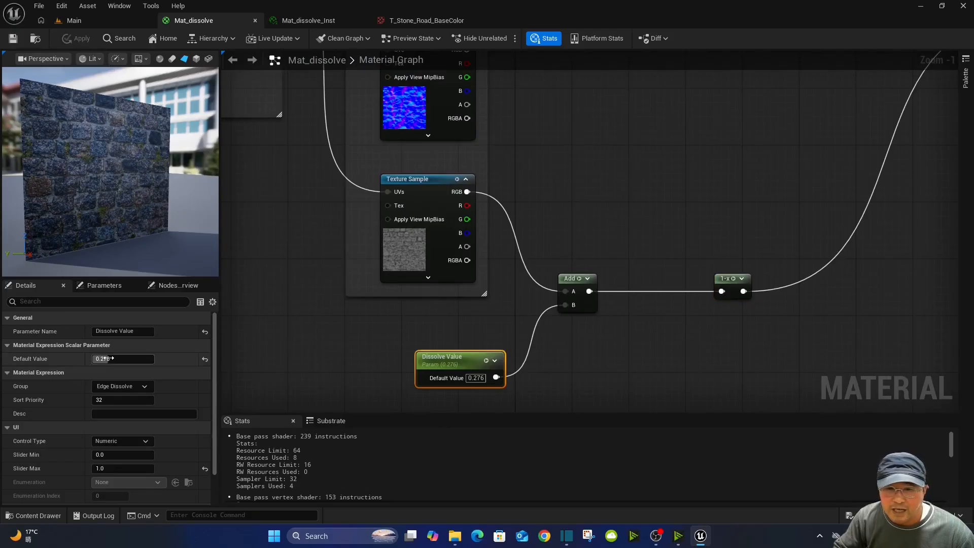
pyautogui.moveTo(107, 359); pyautogui.dragTo(126, 359)
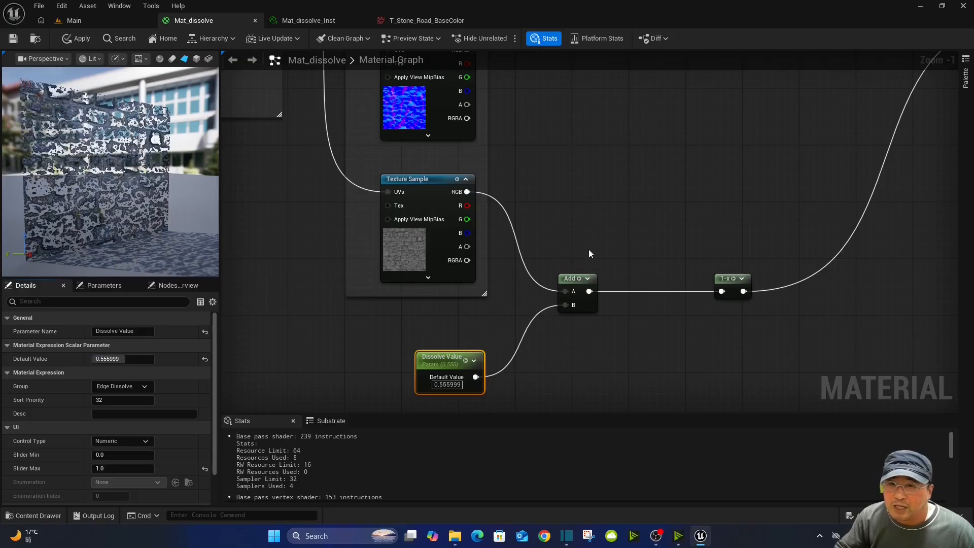
# - In Mat_dissolve_Inst, set the Dissolve Value to about 0.531 and save the instance
pyautogui.click(312, 21)
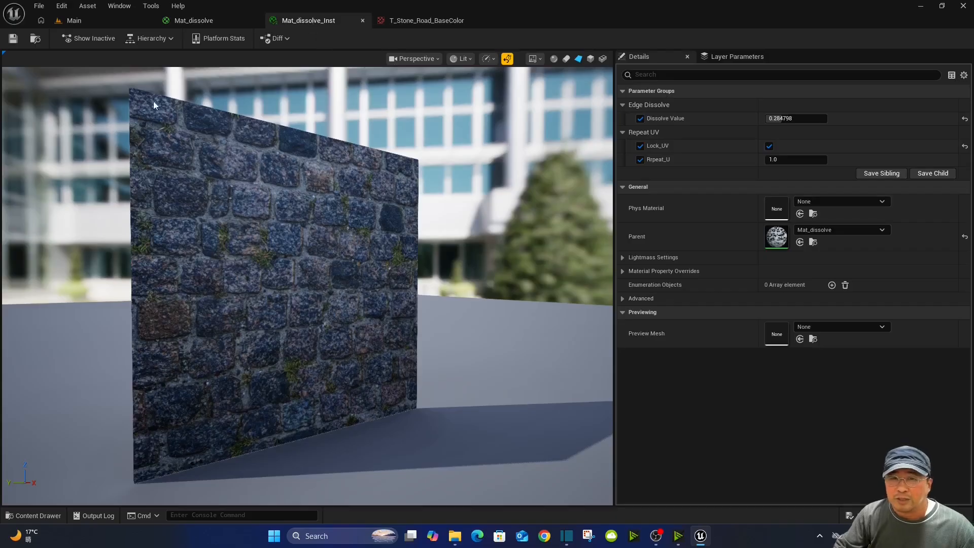
pyautogui.moveTo(782, 118)
pyautogui.mouseDown()
pyautogui.moveTo(810, 118)
pyautogui.moveTo(785, 118)
pyautogui.moveTo(798, 118)
pyautogui.mouseUp()
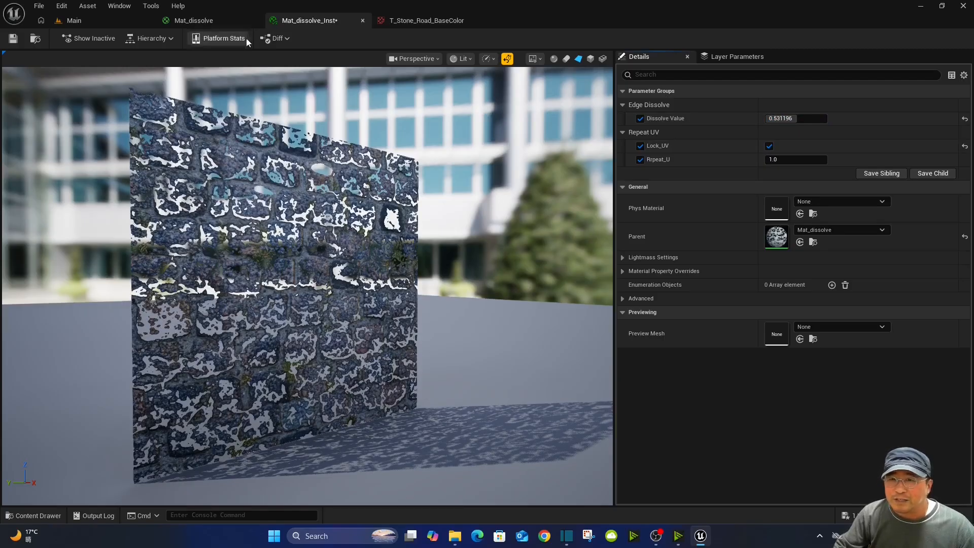
pyautogui.click(13, 38)
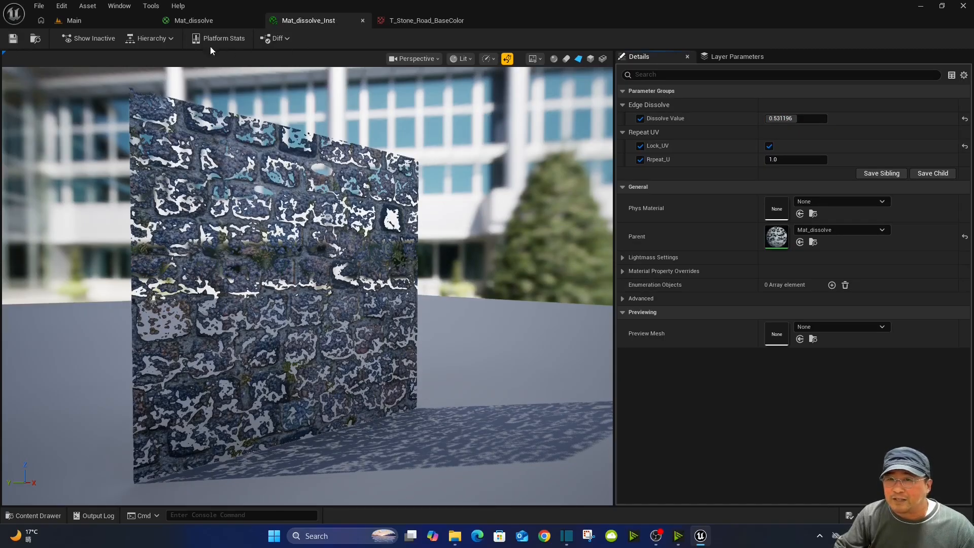
# - In Mat_dissolve, duplicate the Lock_UV switch parameter and place the copy near the 1-x node
pyautogui.click(213, 22)
pyautogui.moveTo(637, 202); pyautogui.dragTo(525, 179, button='right')
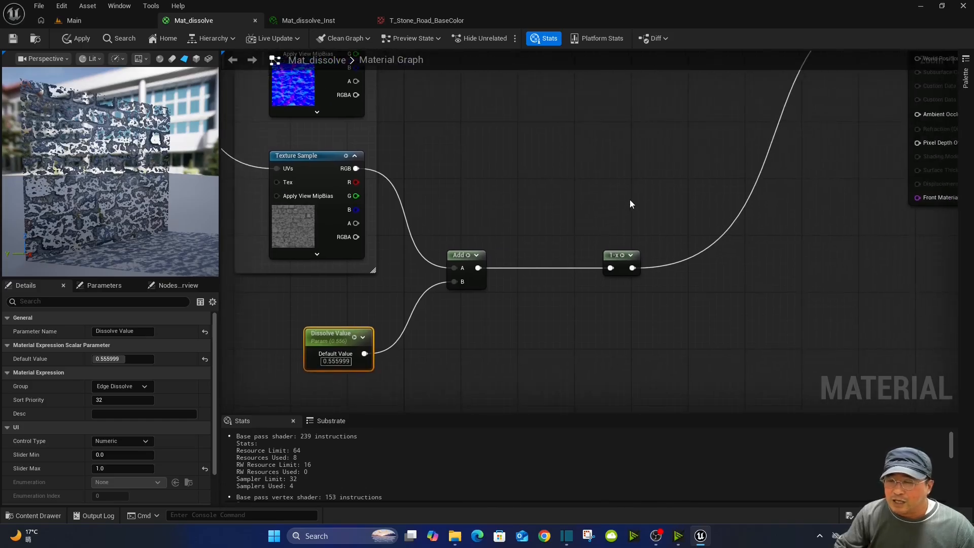
pyautogui.moveTo(630, 203); pyautogui.dragTo(645, 208, button='right')
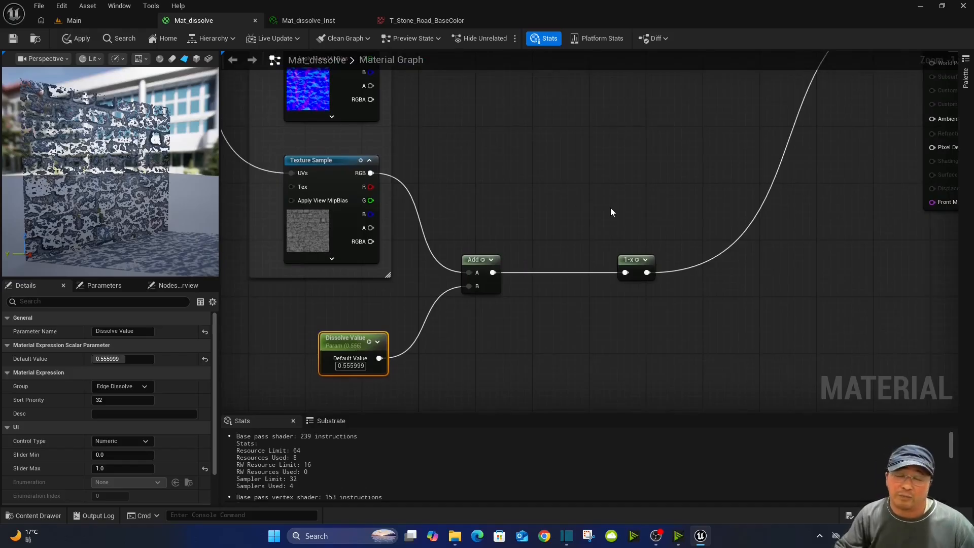
pyautogui.scroll(-3, 592, 197)
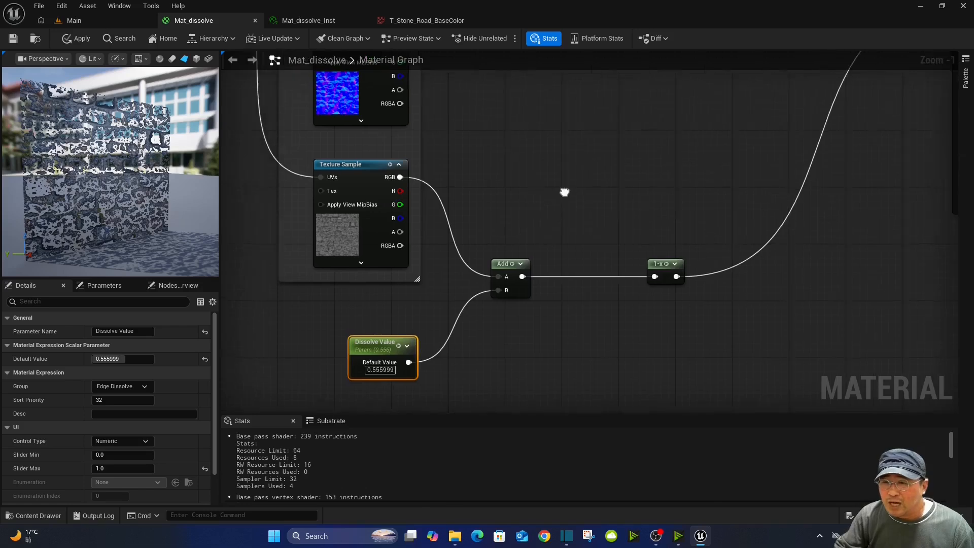
pyautogui.moveTo(595, 188); pyautogui.dragTo(673, 250, button='right')
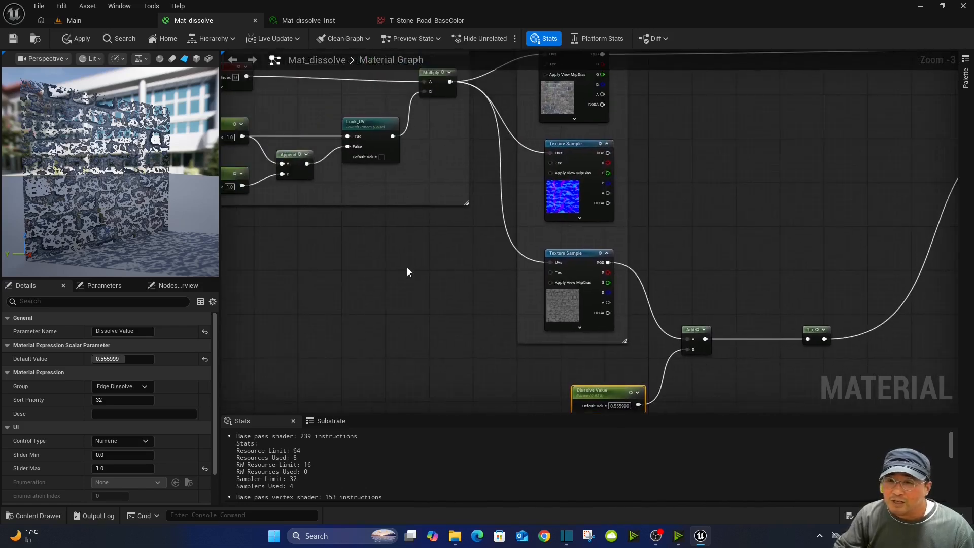
pyautogui.click(374, 128)
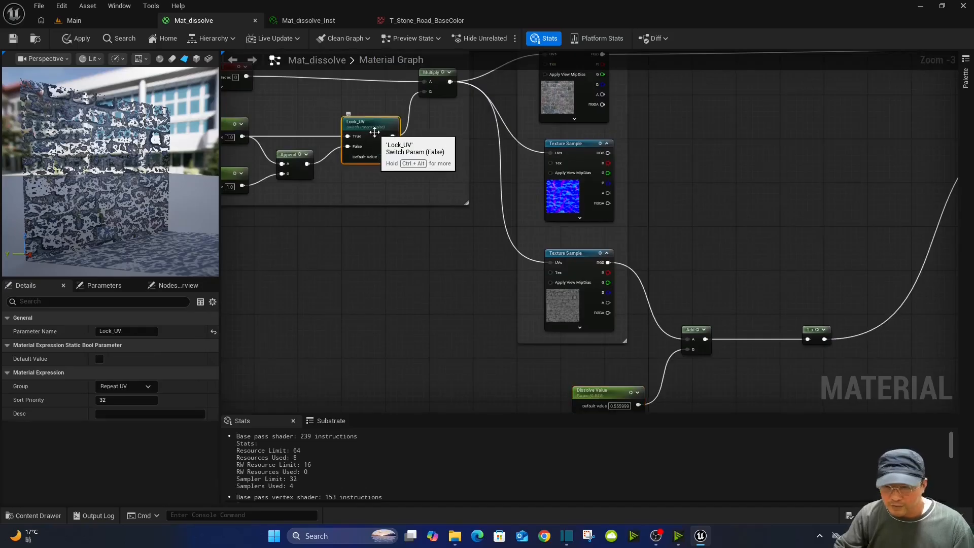
pyautogui.hotkey('ctrl', 'd')
pyautogui.moveTo(404, 132); pyautogui.dragTo(838, 276)
pyautogui.moveTo(839, 220); pyautogui.dragTo(732, 112, button='right')
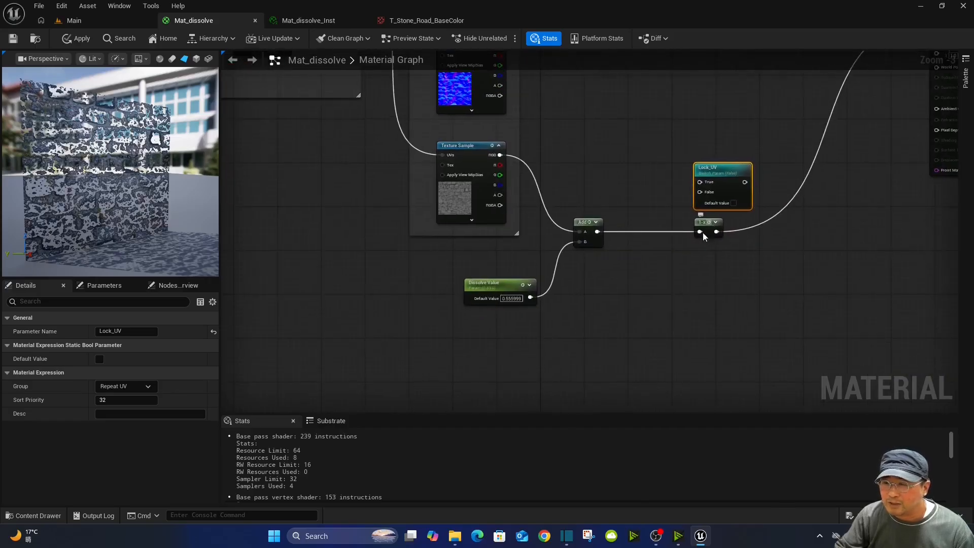
# - Move the 1-x node lower and place the duplicated switch between the Add node and the material output
pyautogui.moveTo(700, 224); pyautogui.dragTo(707, 305)
pyautogui.moveTo(696, 233); pyautogui.dragTo(684, 236, button='right')
pyautogui.moveTo(701, 173); pyautogui.dragTo(693, 224)
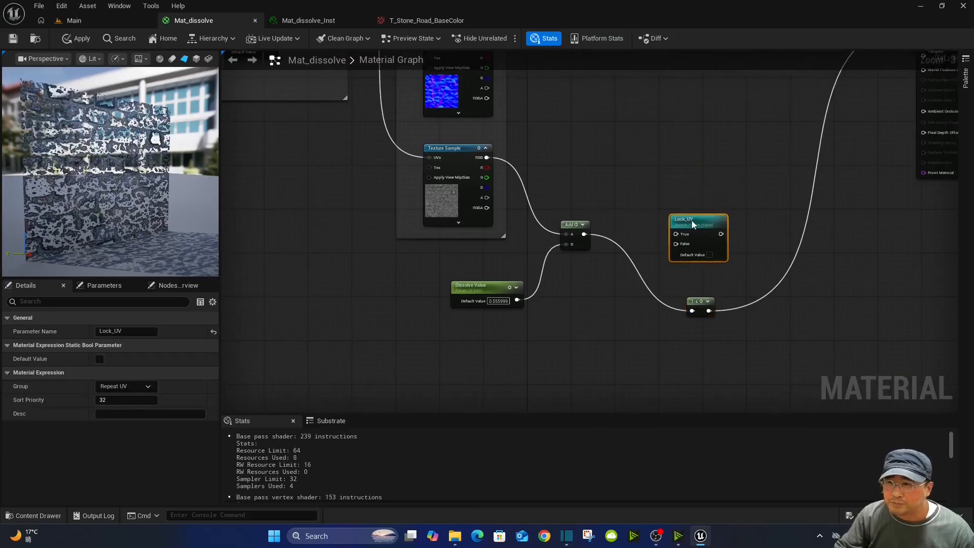
# - Rename the duplicated switch parameter to Reverse Dissolve and assign it to the Edge Dissolve group
pyautogui.doubleClick(688, 218)
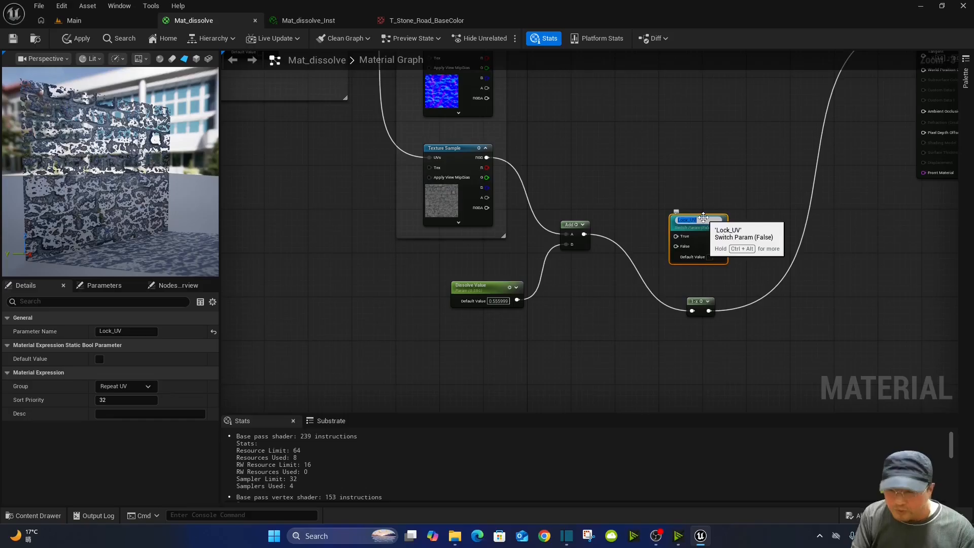
pyautogui.write('Reverse Dissol')
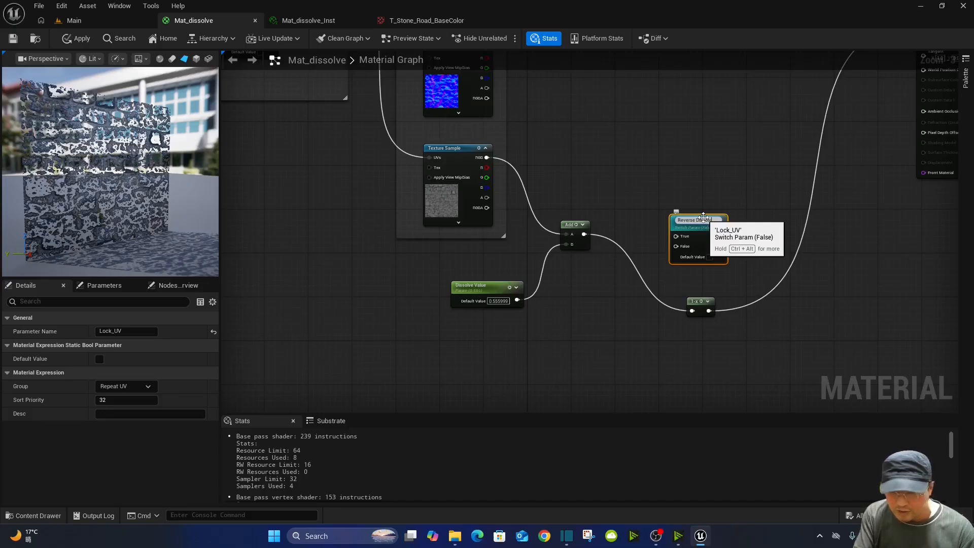
pyautogui.press('Return')
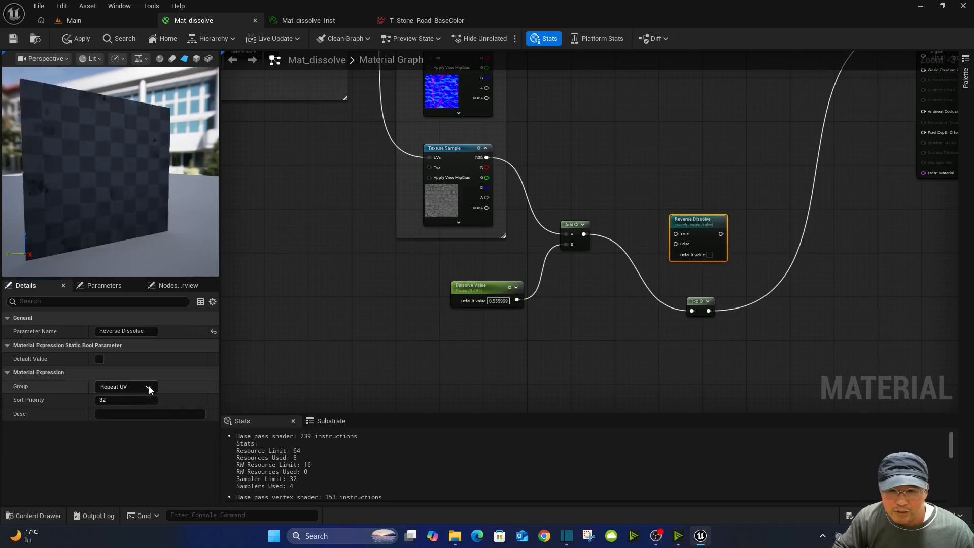
pyautogui.click(150, 389)
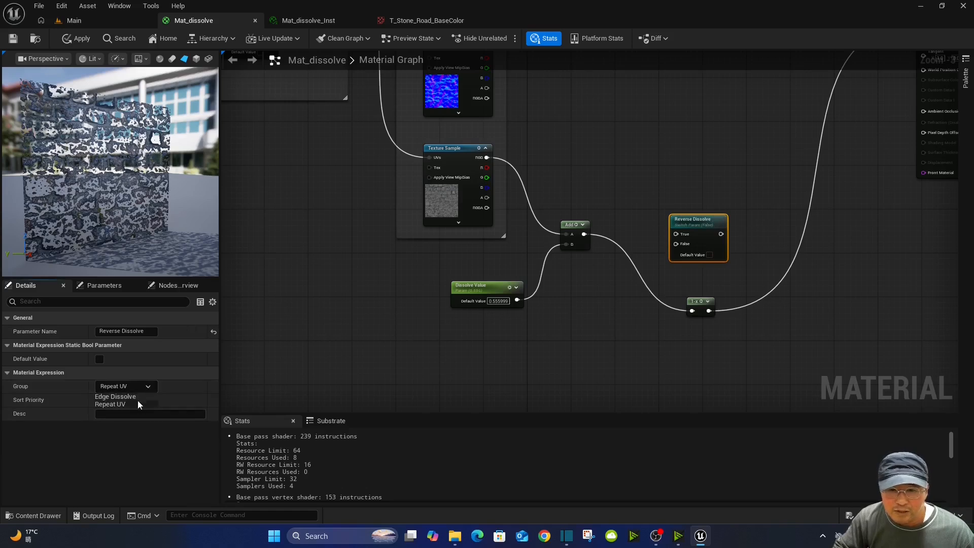
pyautogui.click(121, 396)
# - Wire the Add output to the Reverse Dissolve switch's True input and the 1-x output to its False input
pyautogui.moveTo(670, 324); pyautogui.dragTo(606, 355, button='right')
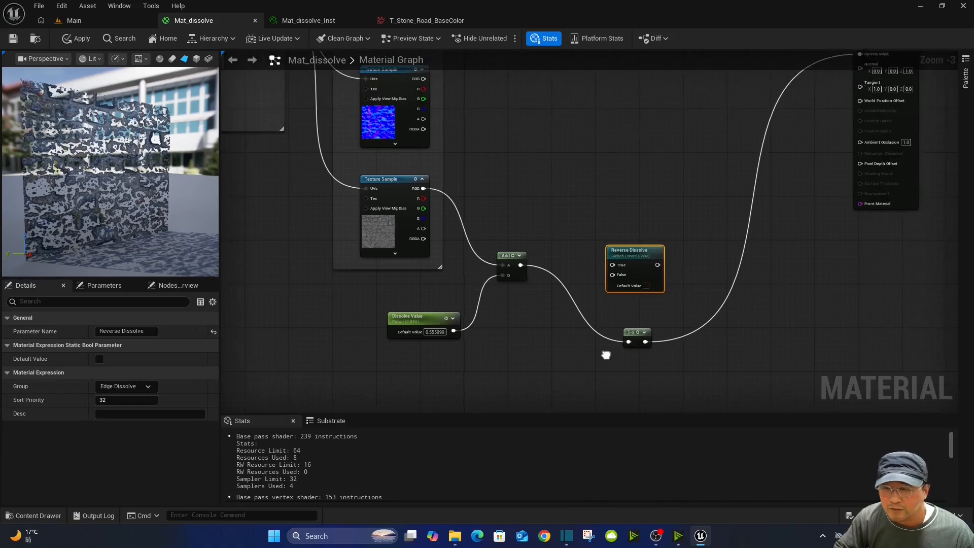
pyautogui.scroll(3, 617, 355)
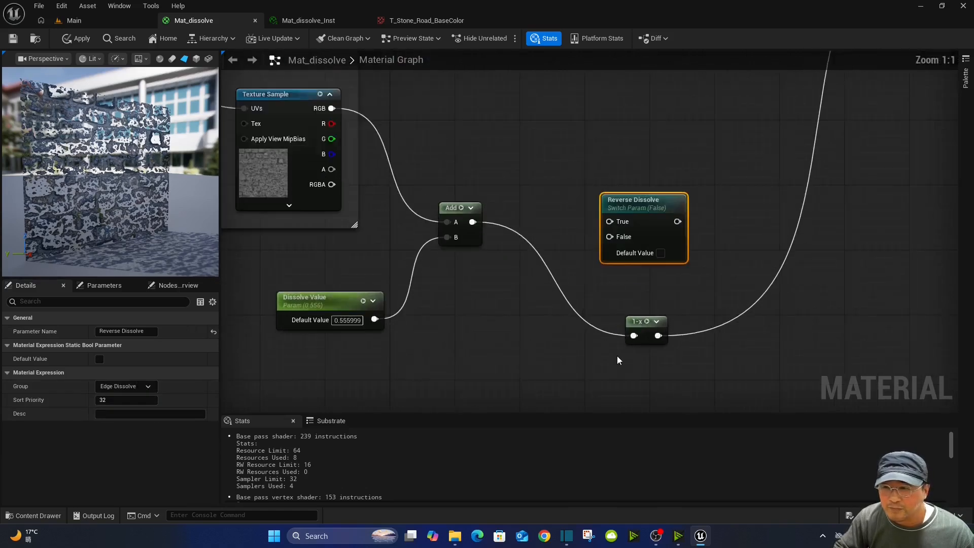
pyautogui.moveTo(395, 282); pyautogui.dragTo(533, 280)
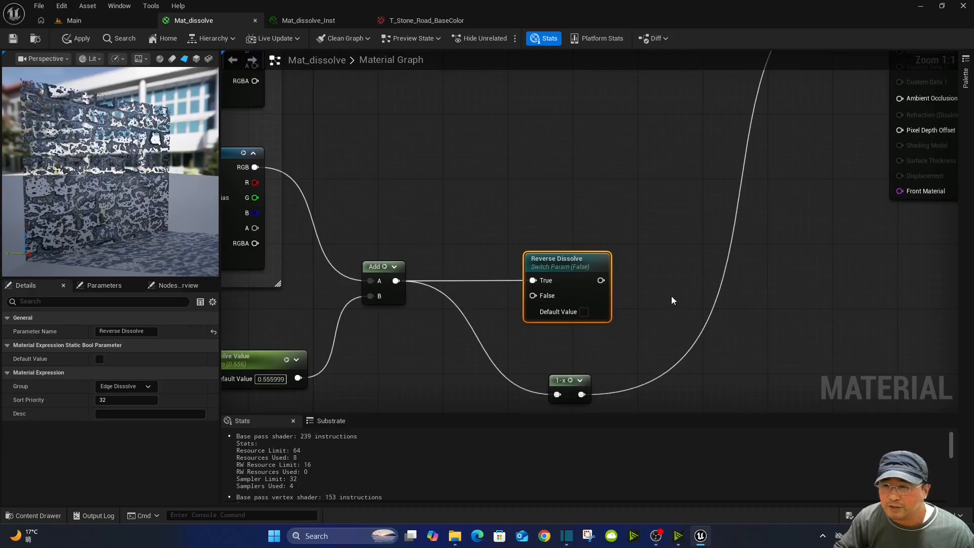
pyautogui.moveTo(671, 301); pyautogui.dragTo(648, 298, button='right')
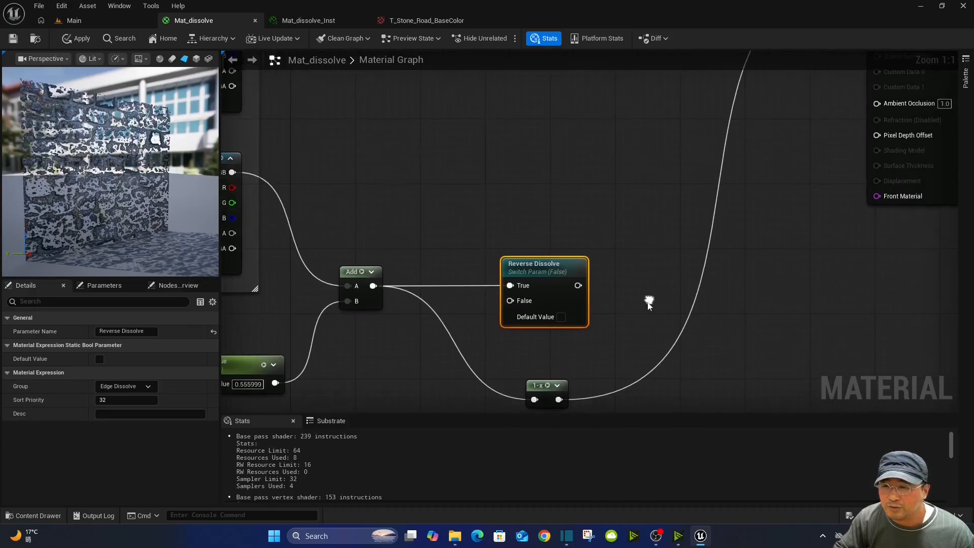
pyautogui.click(534, 389)
pyautogui.moveTo(534, 389); pyautogui.dragTo(516, 302)
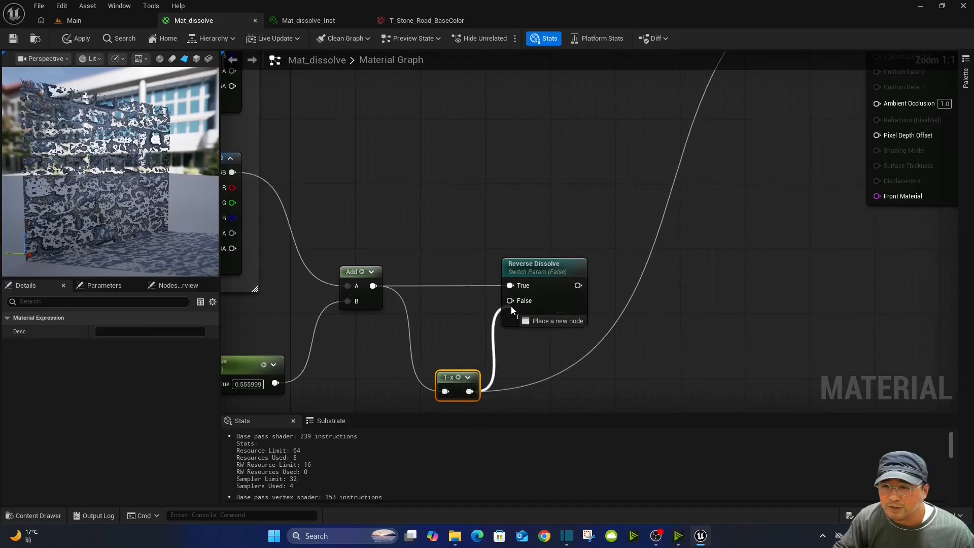
# - Connect the Reverse Dissolve switch's output to Opacity Mask, then apply and save the material
pyautogui.moveTo(637, 173); pyautogui.dragTo(552, 279, button='right')
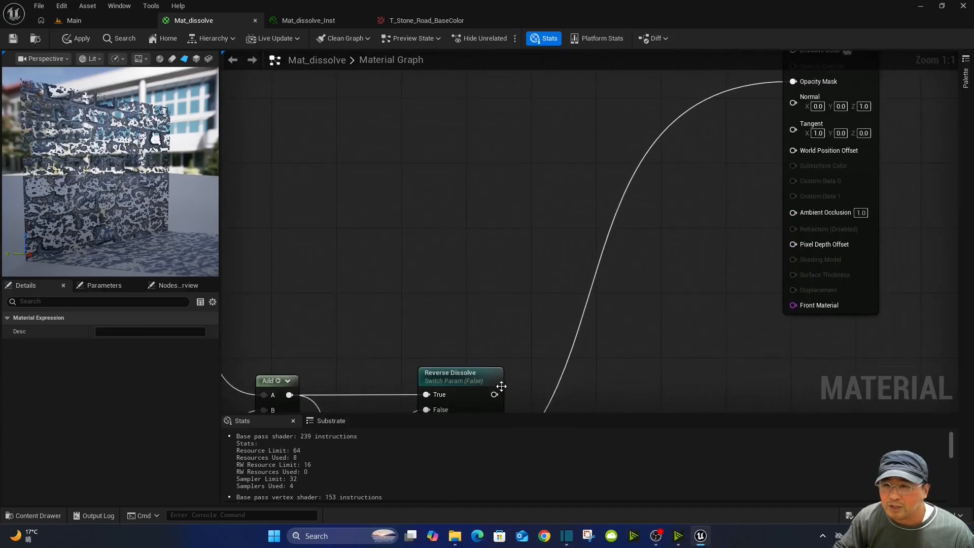
pyautogui.moveTo(494, 395); pyautogui.dragTo(794, 84)
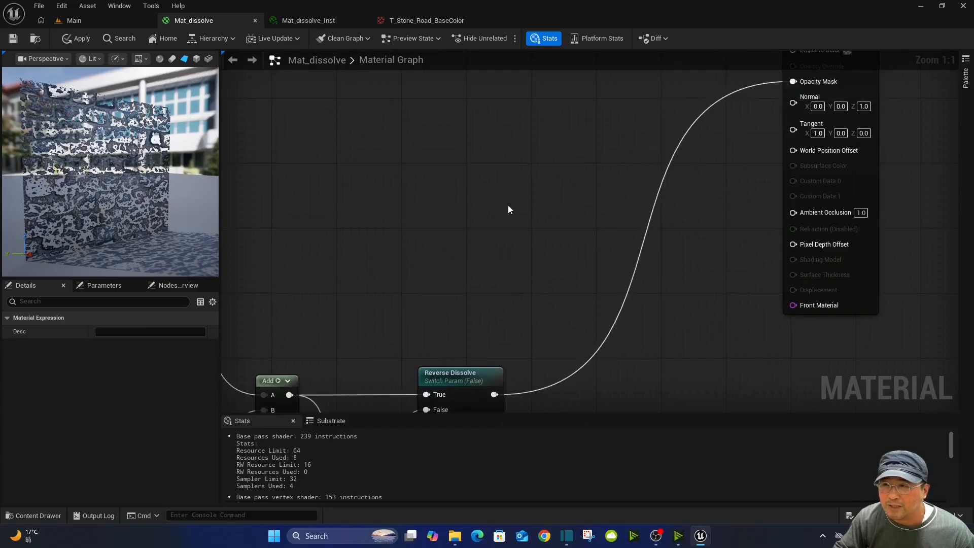
pyautogui.moveTo(457, 285); pyautogui.dragTo(576, 211, button='right')
pyautogui.moveTo(548, 250); pyautogui.dragTo(624, 166, button='right')
pyautogui.scroll(-1, 652, 170)
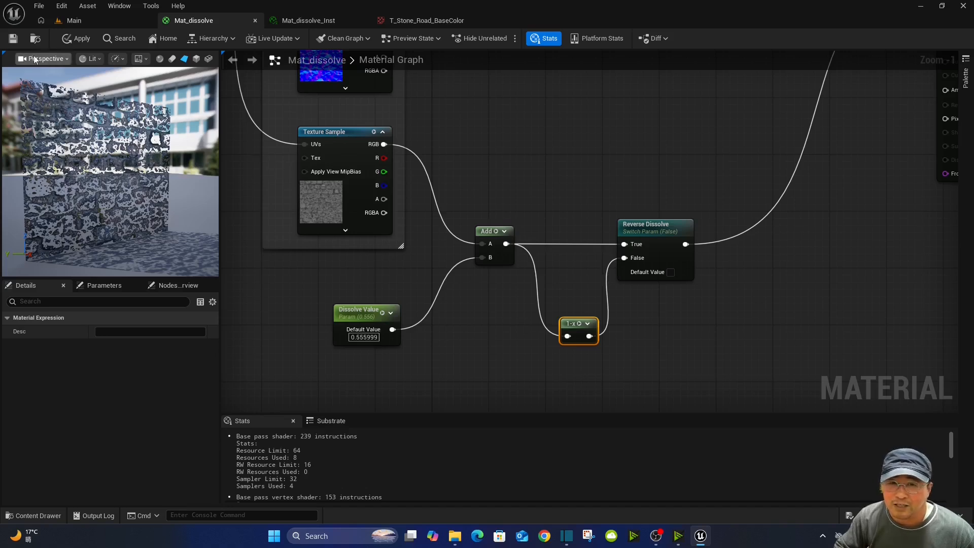
pyautogui.click(79, 39)
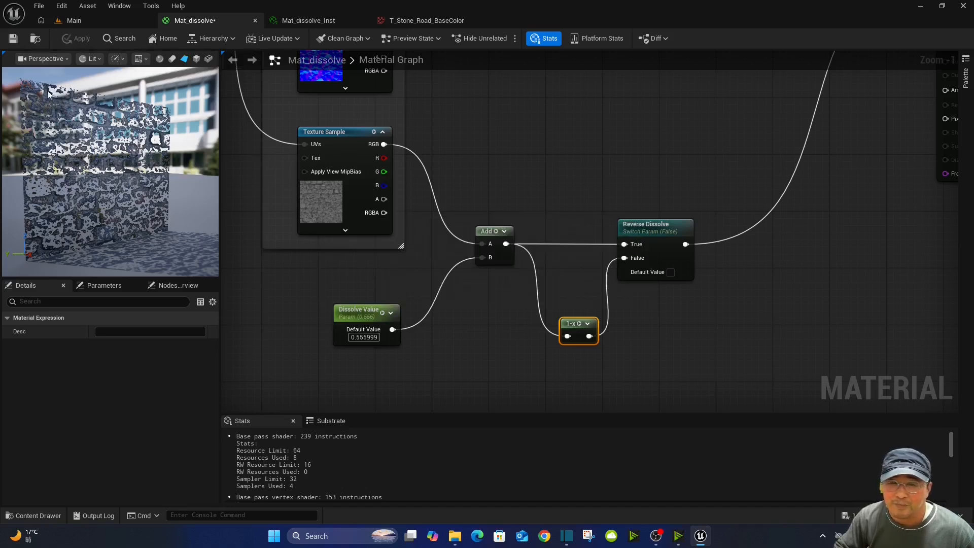
pyautogui.click(13, 39)
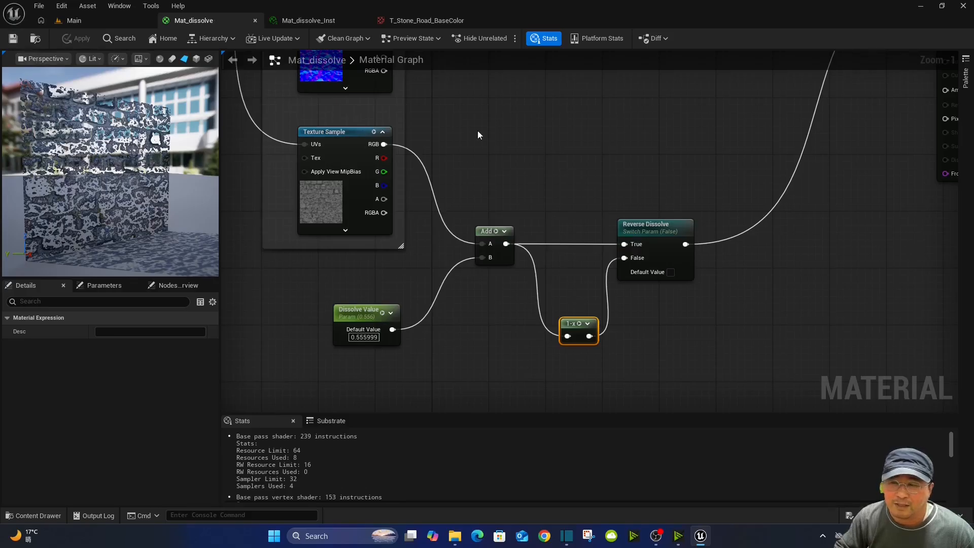
# - In Mat_dissolve_Inst, override Reverse Dissolve and turn it on, then try Dissolve Value at about 0.285
pyautogui.click(307, 21)
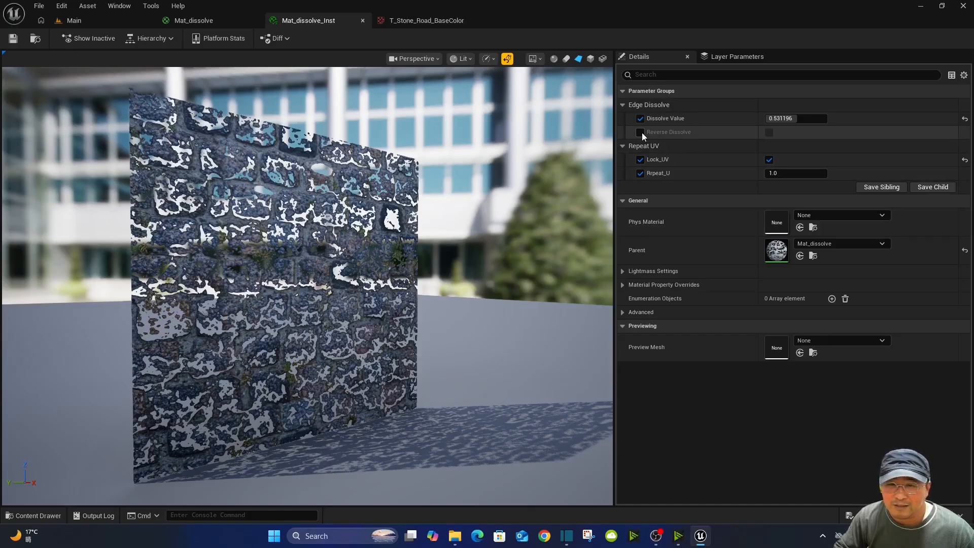
pyautogui.click(640, 132)
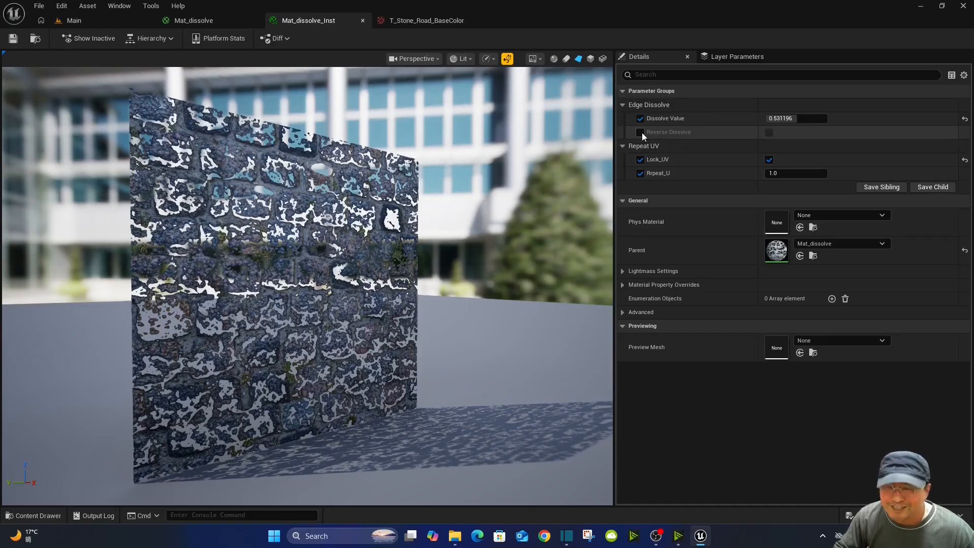
pyautogui.click(641, 133)
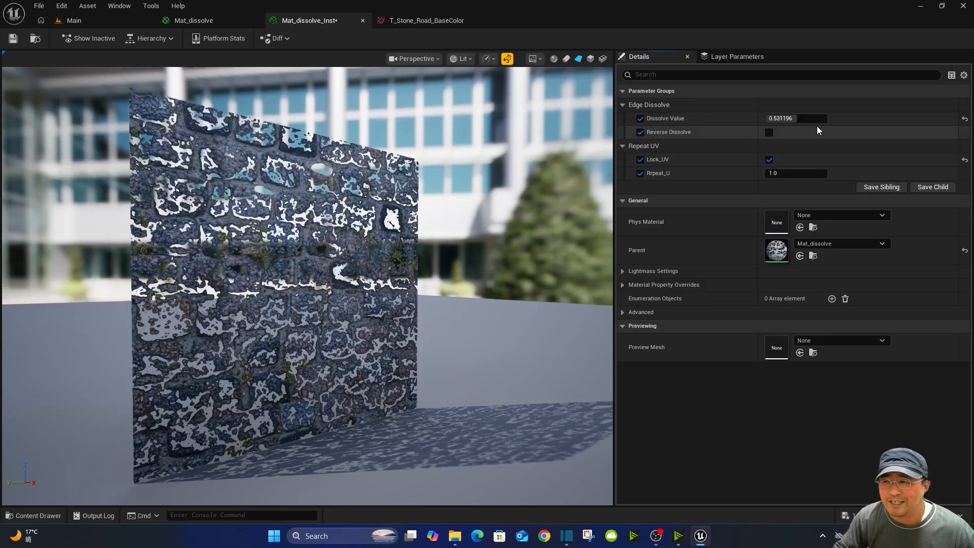
pyautogui.click(770, 133)
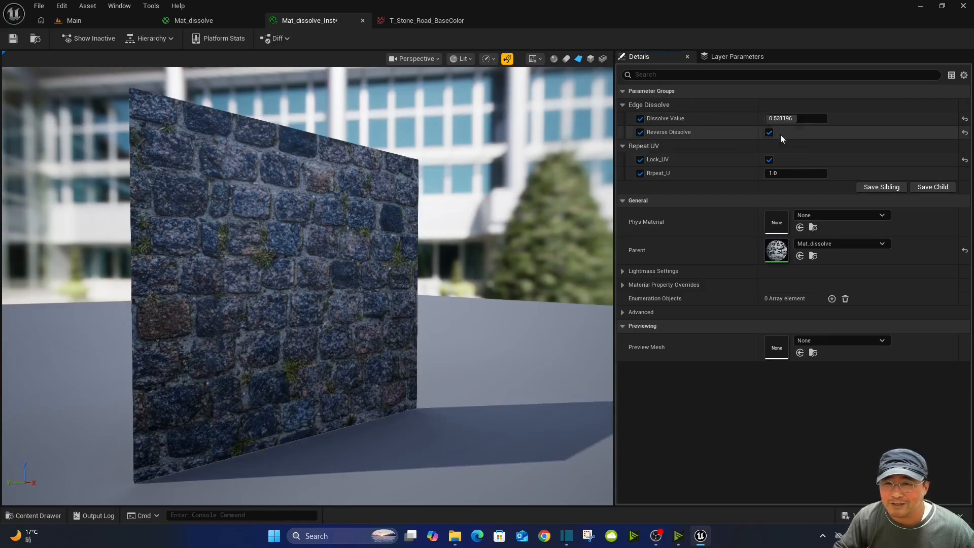
pyautogui.click(791, 118)
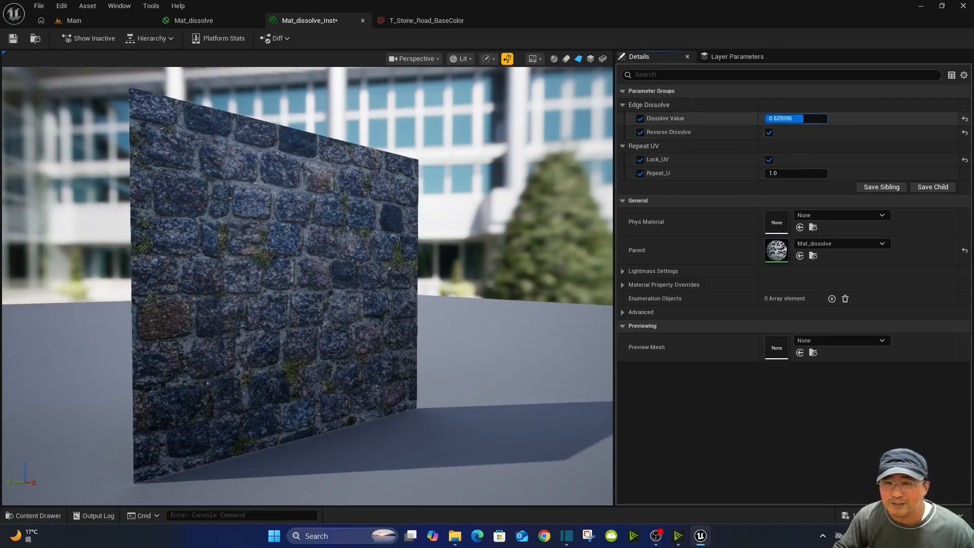
pyautogui.moveTo(817, 119); pyautogui.dragTo(778, 119)
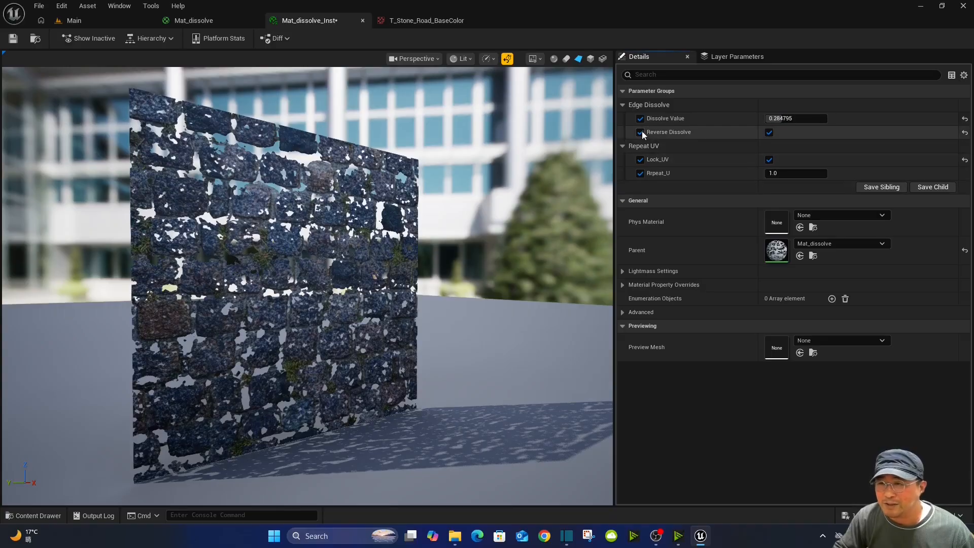
# - Remove the Reverse Dissolve override, set Dissolve Value to about 0.536 and save the material instance
pyautogui.click(640, 133)
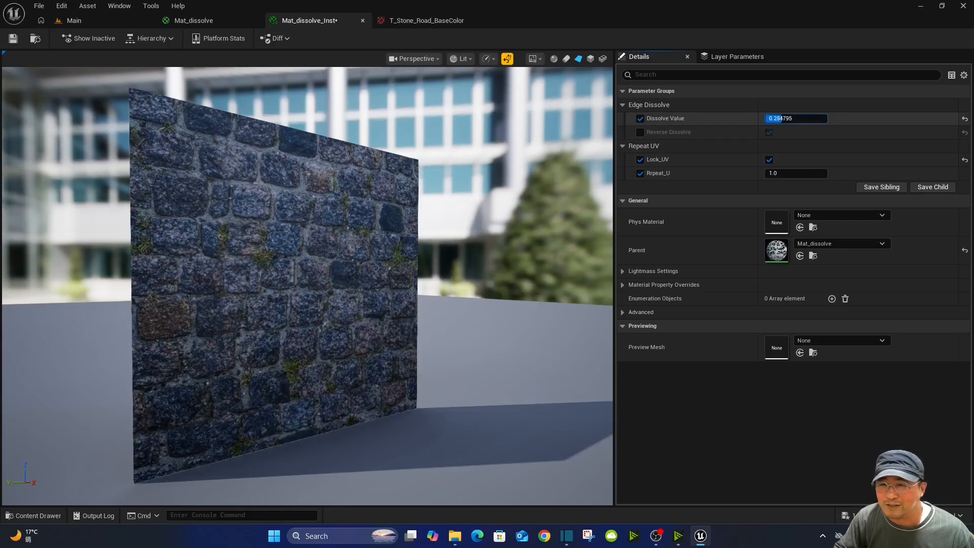
pyautogui.moveTo(783, 118); pyautogui.dragTo(797, 118)
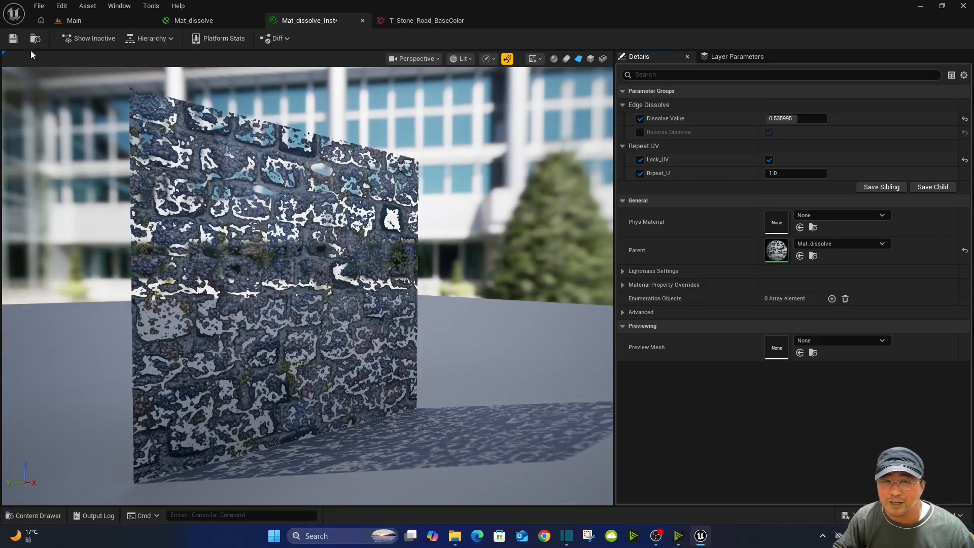
pyautogui.click(13, 39)
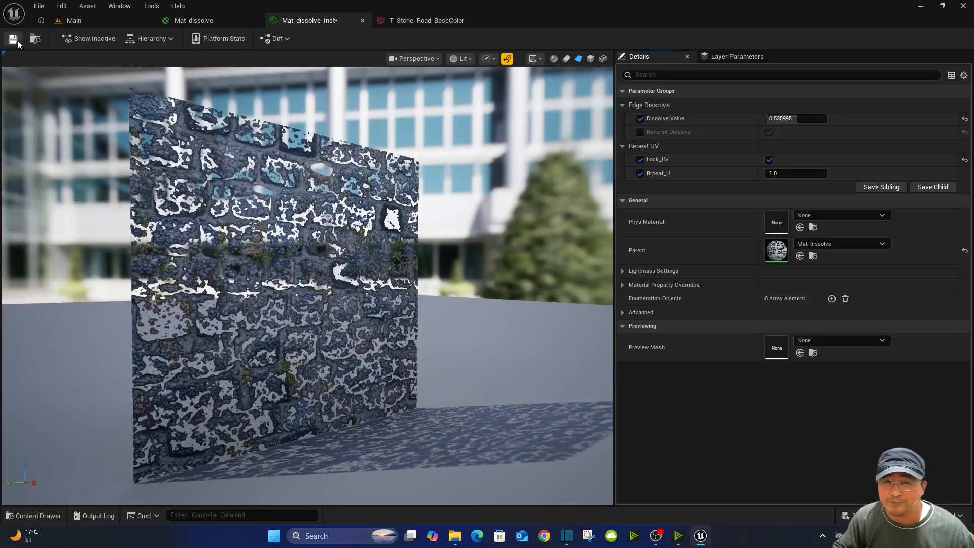
# - In the Mat_dissolve graph, move the Dissolve Value, Add, 1-x and Reverse Dissolve nodes together away from the texture samples
pyautogui.click(195, 20)
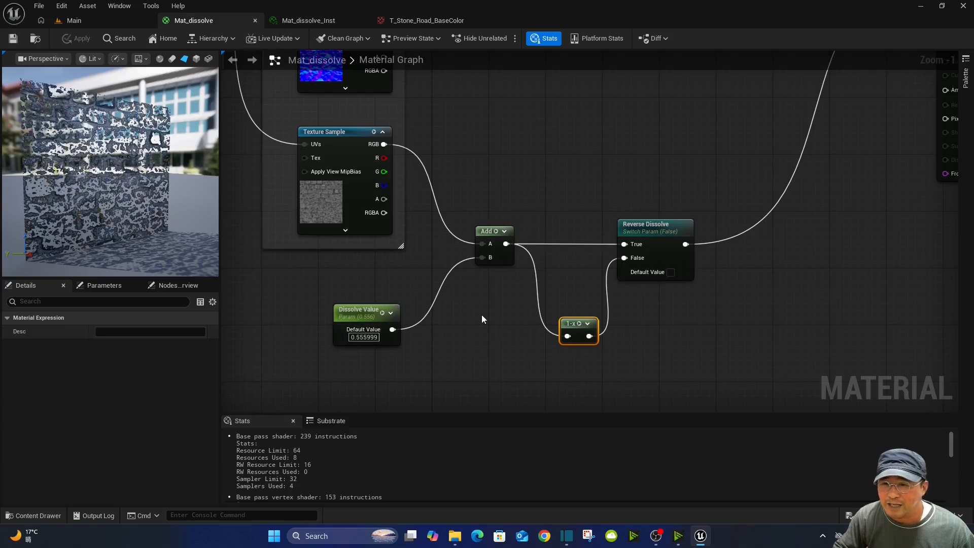
pyautogui.moveTo(357, 269); pyautogui.dragTo(675, 401)
pyautogui.moveTo(692, 226); pyautogui.dragTo(772, 187)
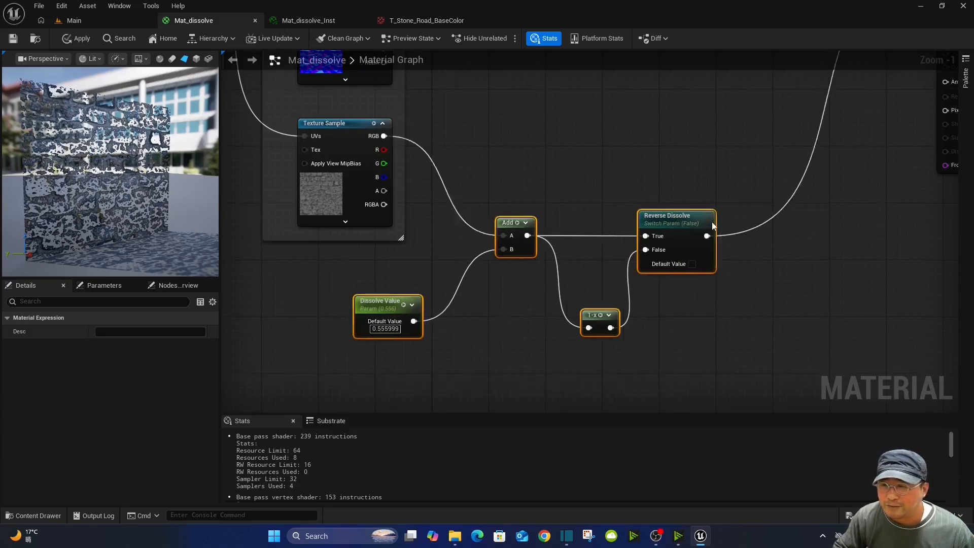
pyautogui.moveTo(692, 112); pyautogui.dragTo(656, 176, button='right')
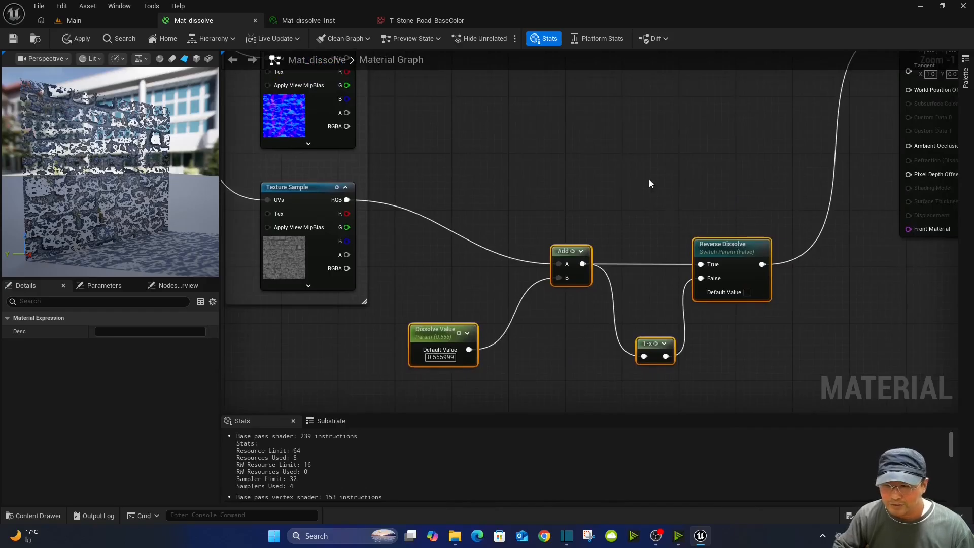
# - Enclose the selected dissolve nodes in a comment box titled Edge Dissolve and shift the box slightly
pyautogui.press('c')
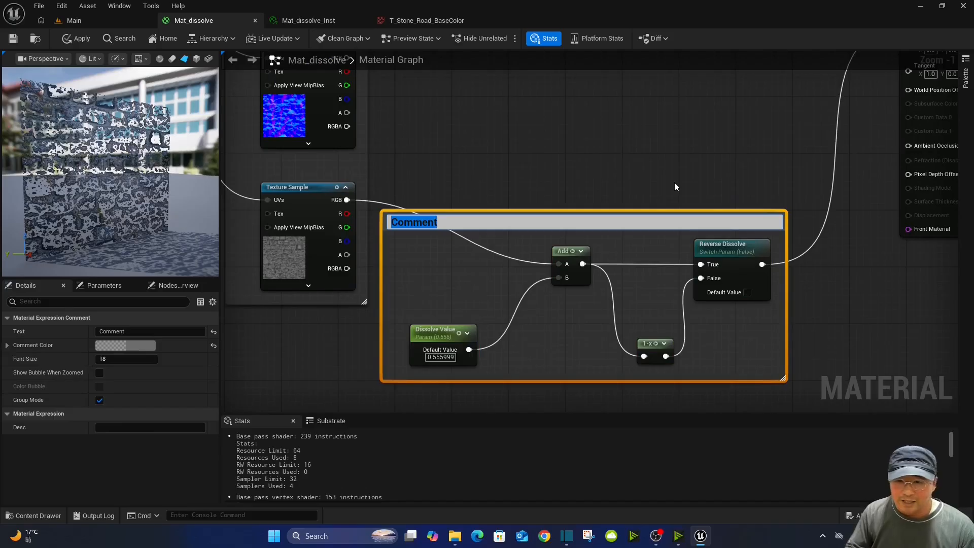
pyautogui.write('Edge')
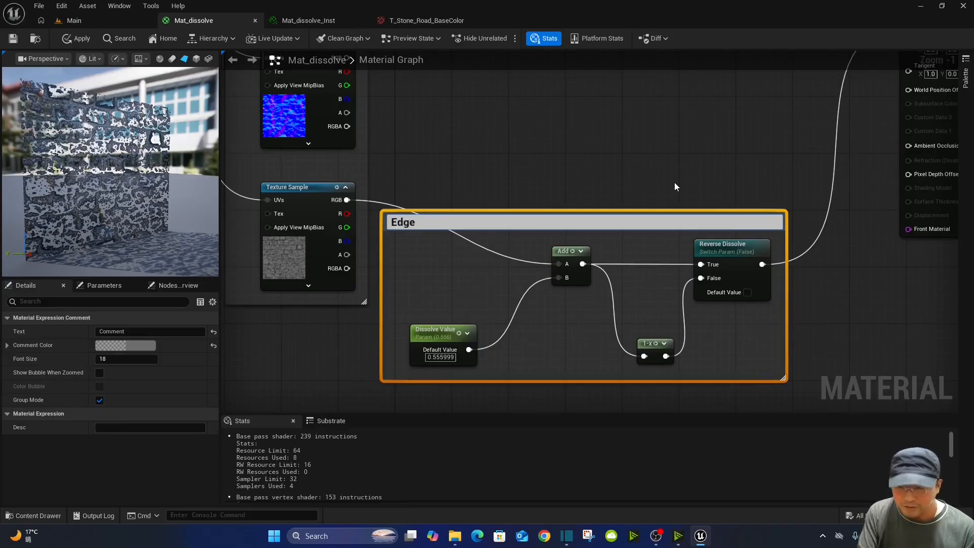
pyautogui.write('Diss')
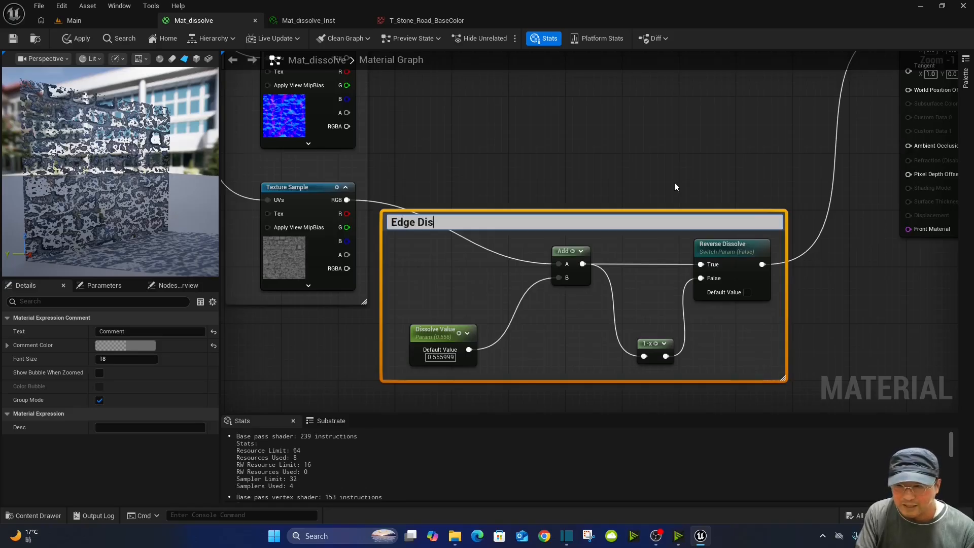
pyautogui.write('olve')
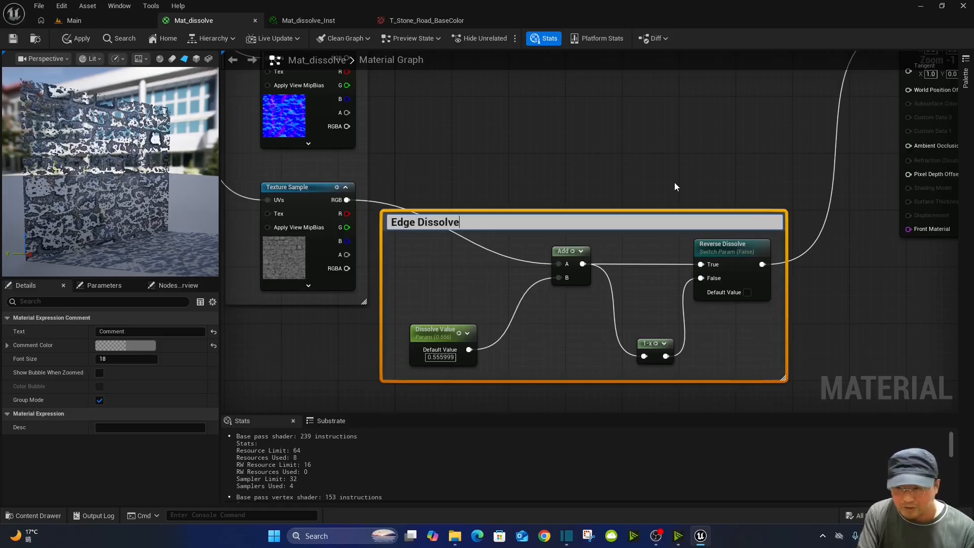
pyautogui.press('Return')
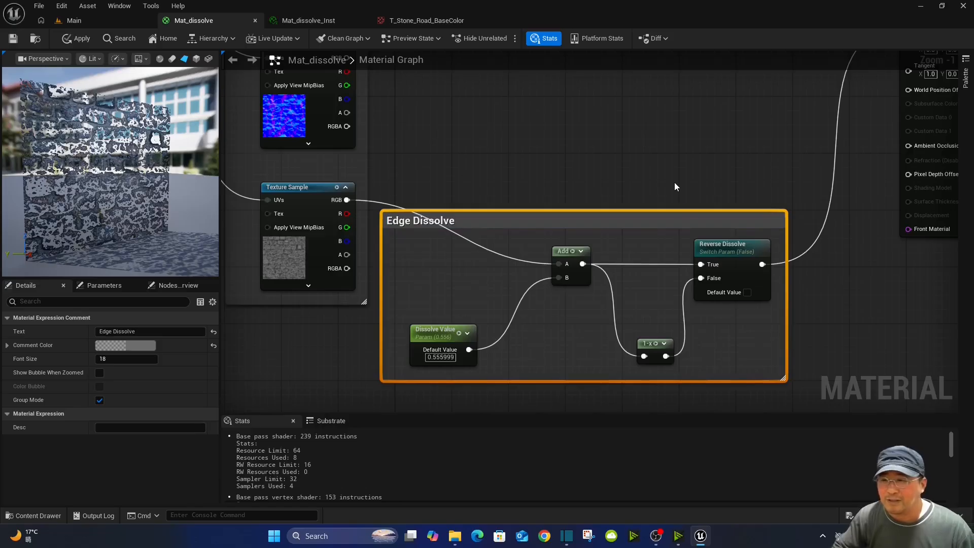
pyautogui.moveTo(666, 225); pyautogui.dragTo(695, 217)
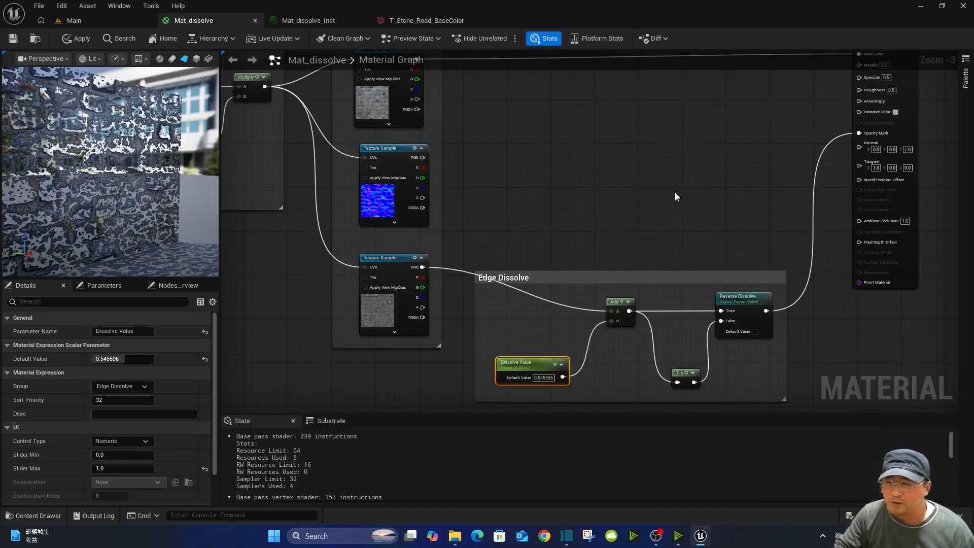
# - Add a Subtract math node and place it above the Edge Dissolve comment box
pyautogui.rightClick(618, 212)
pyautogui.scroll(-15, 617, 212)
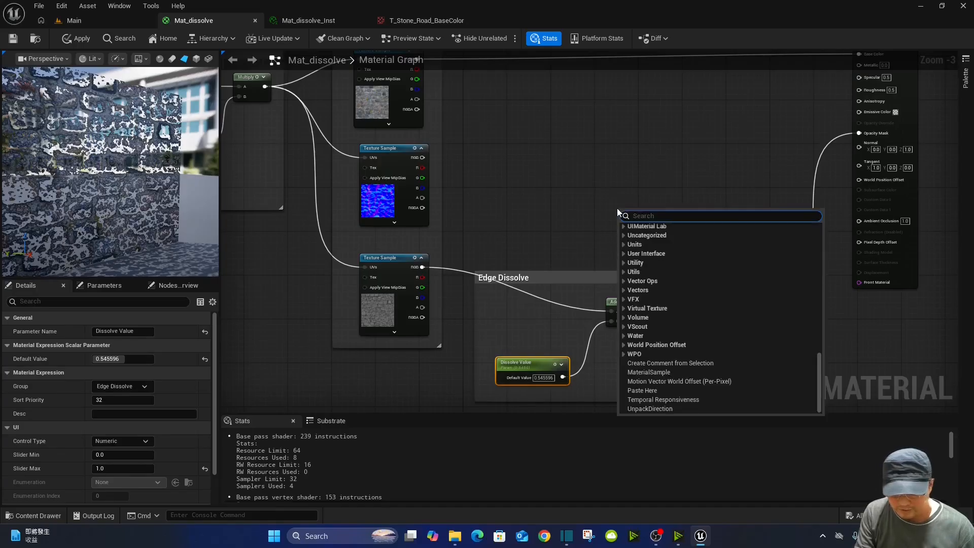
pyautogui.write('sub')
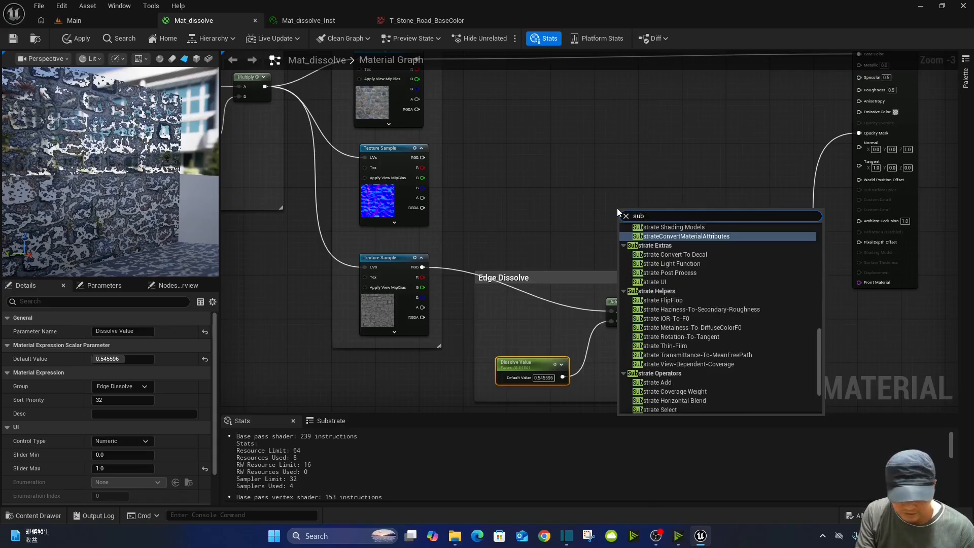
pyautogui.write('t')
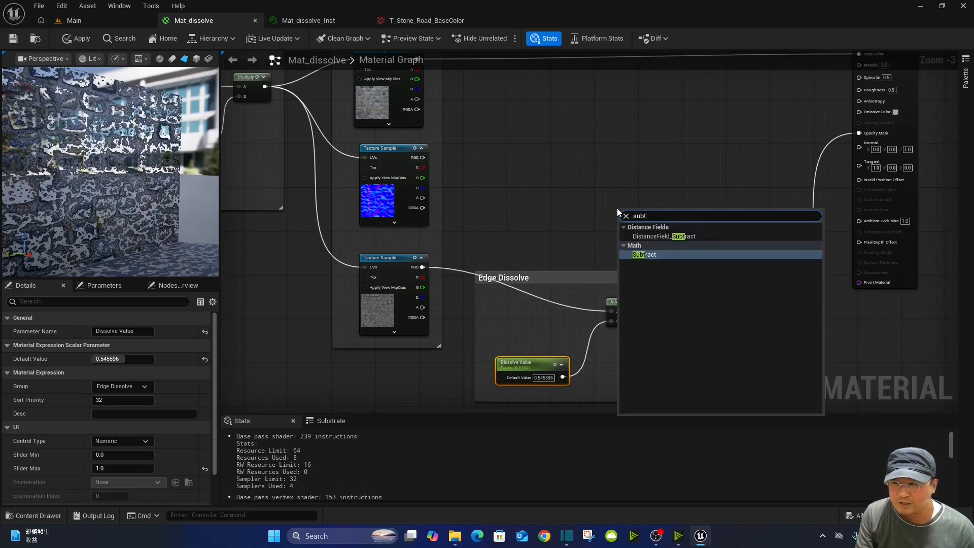
pyautogui.click(681, 257)
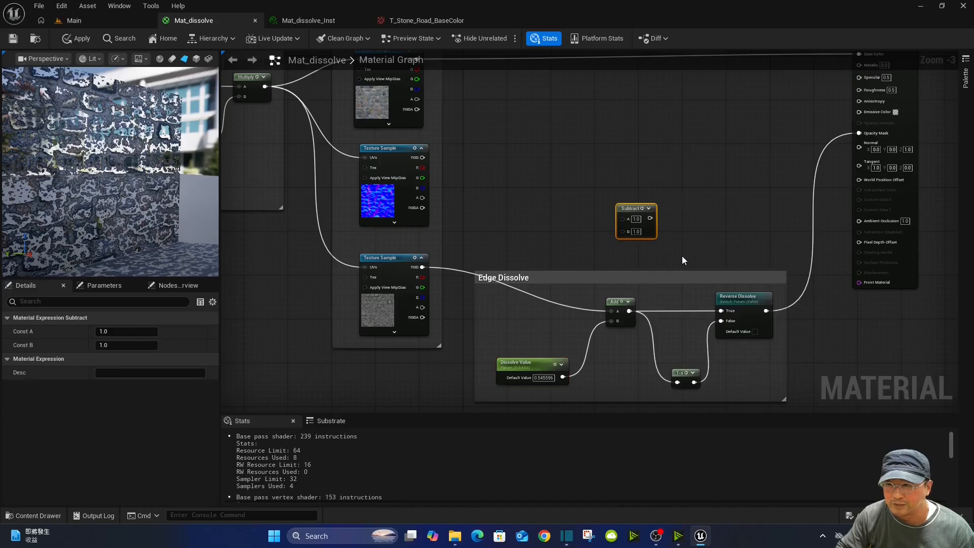
pyautogui.moveTo(634, 211); pyautogui.dragTo(668, 223)
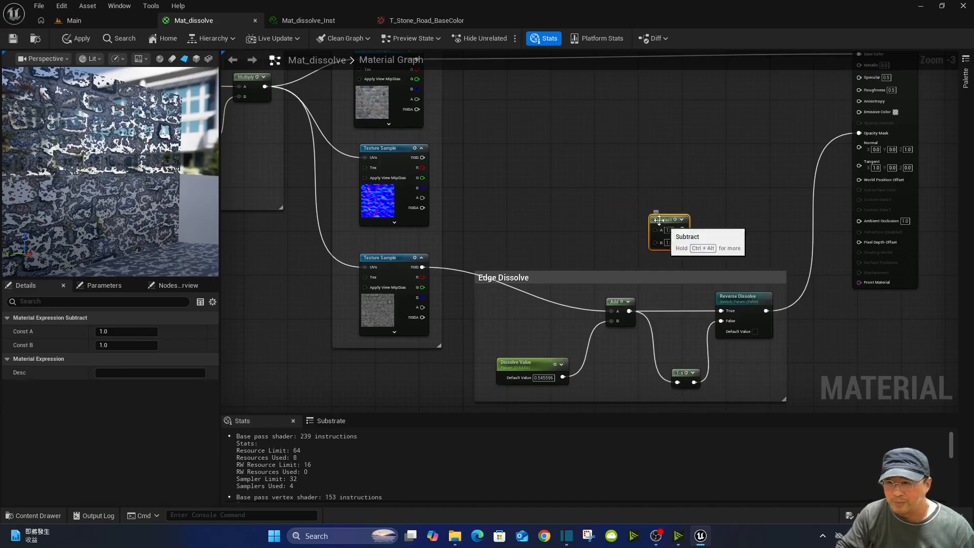
# - Add a scalar parameter named Edge With in the empty area beside the Subtract node
pyautogui.click(539, 230)
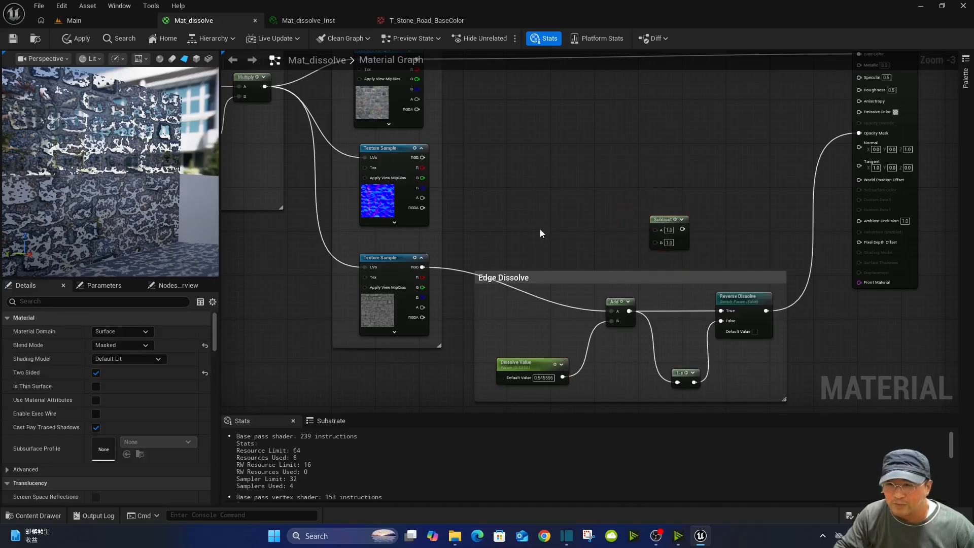
pyautogui.click(535, 192)
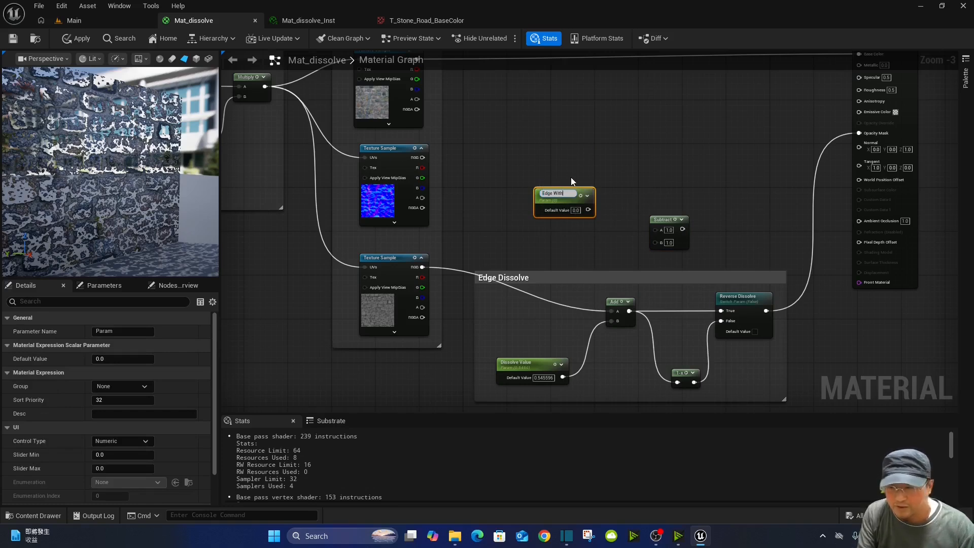
pyautogui.press('Return')
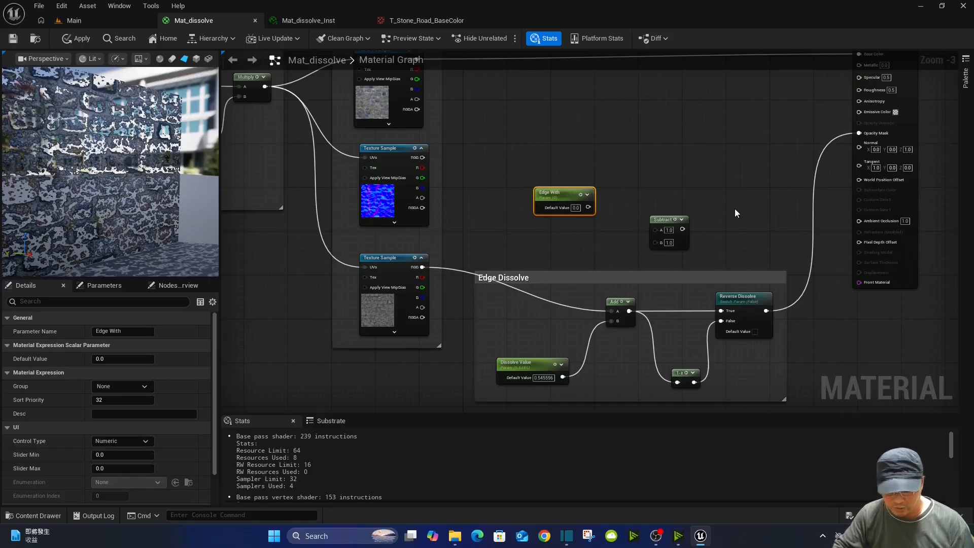
# - Add a vector parameter named Glow Color near the material output and a Multiply node above it
pyautogui.click(735, 180)
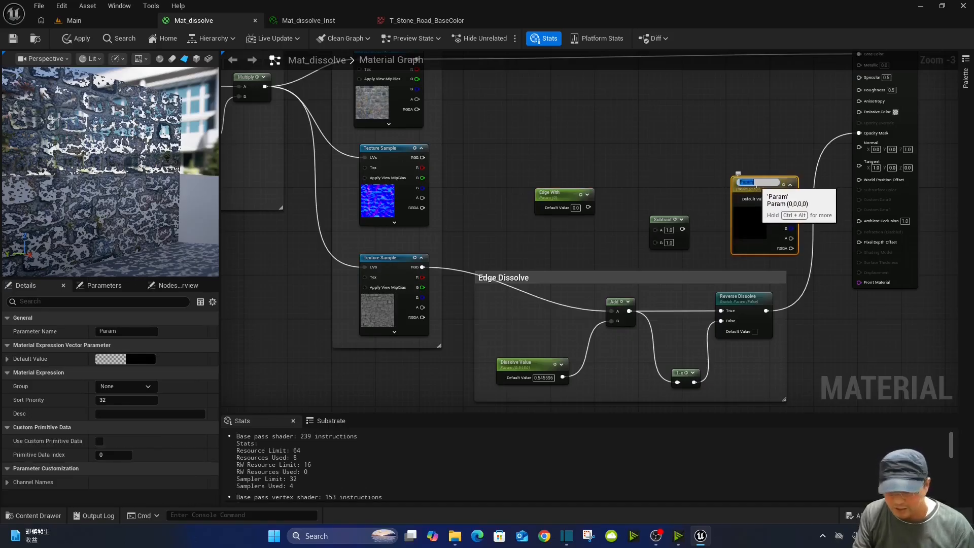
pyautogui.write('Glo')
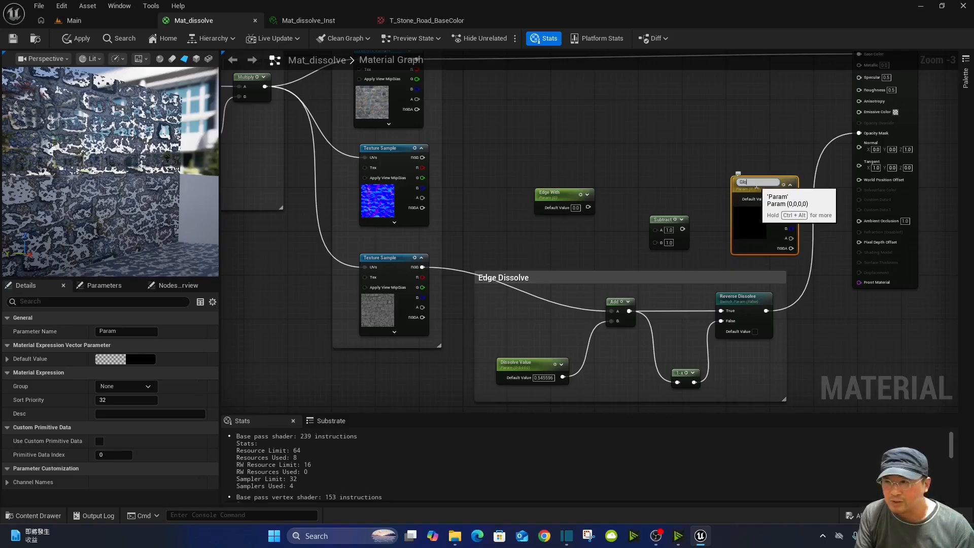
pyautogui.write('w Colo')
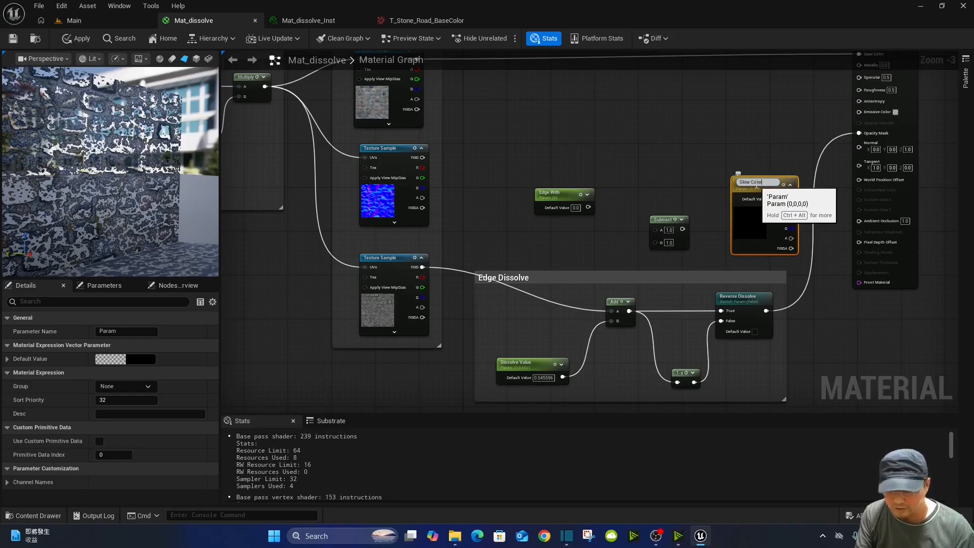
pyautogui.write('r')
pyautogui.press('Return')
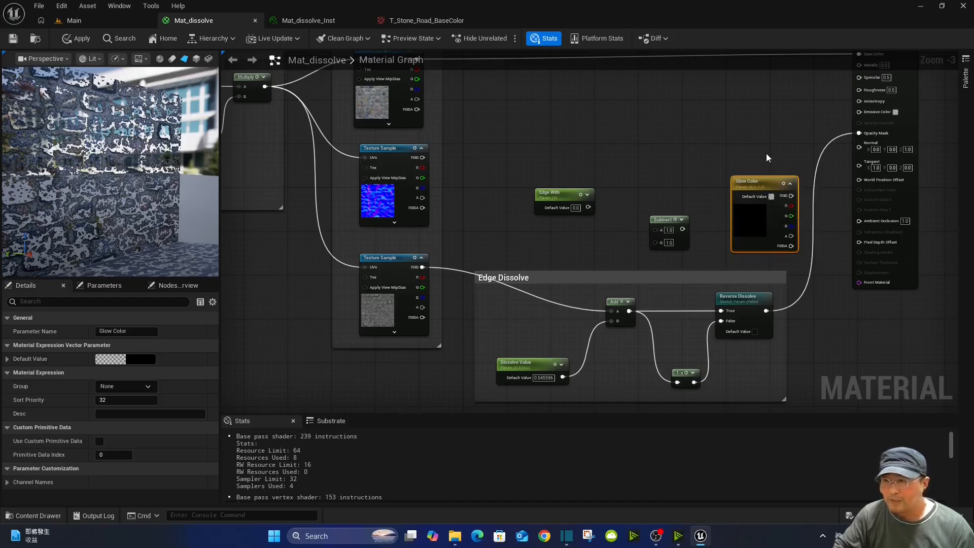
pyautogui.click(780, 111)
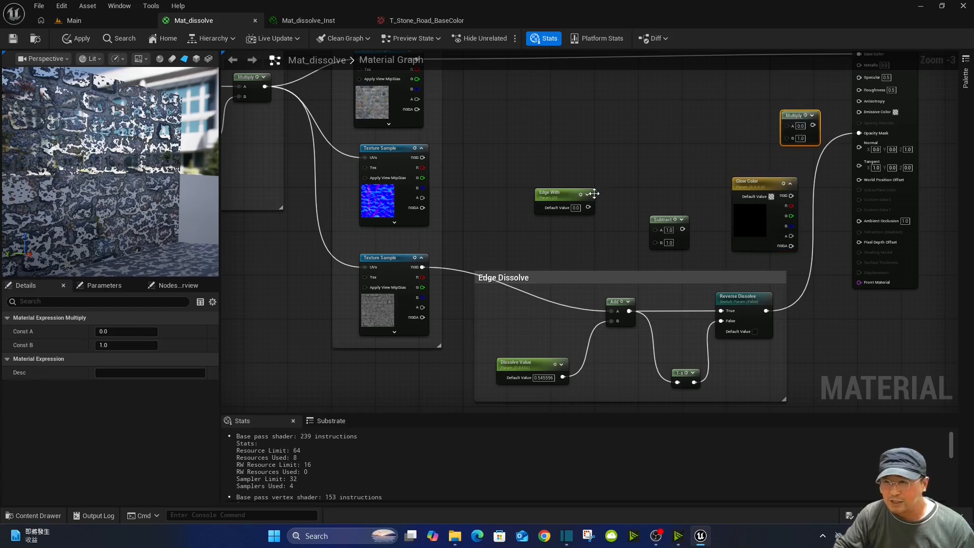
# - Duplicate the Edge With parameter, place the copy above the original, and rename it Glow Smooth Step
pyautogui.click(558, 195)
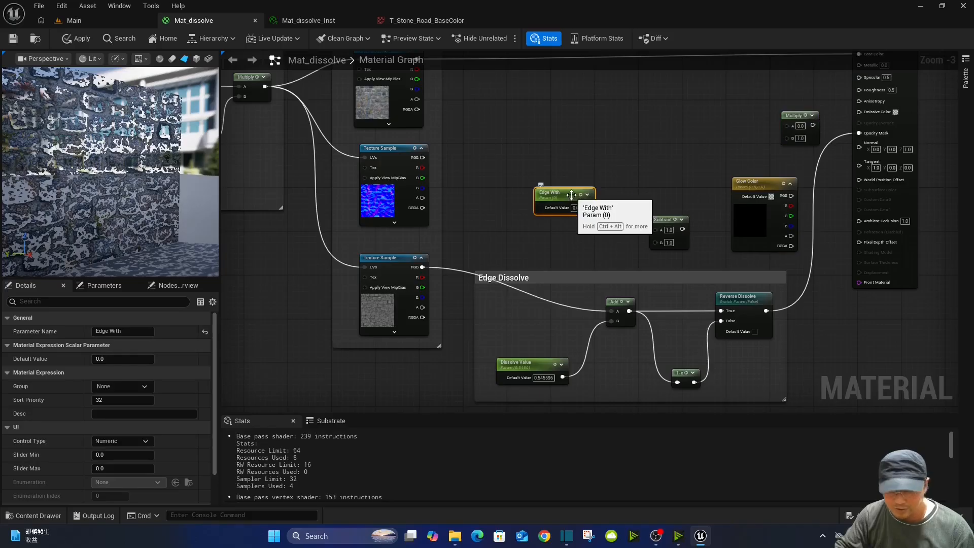
pyautogui.hotkey('ctrl', 'd')
pyautogui.moveTo(605, 197); pyautogui.dragTo(640, 121)
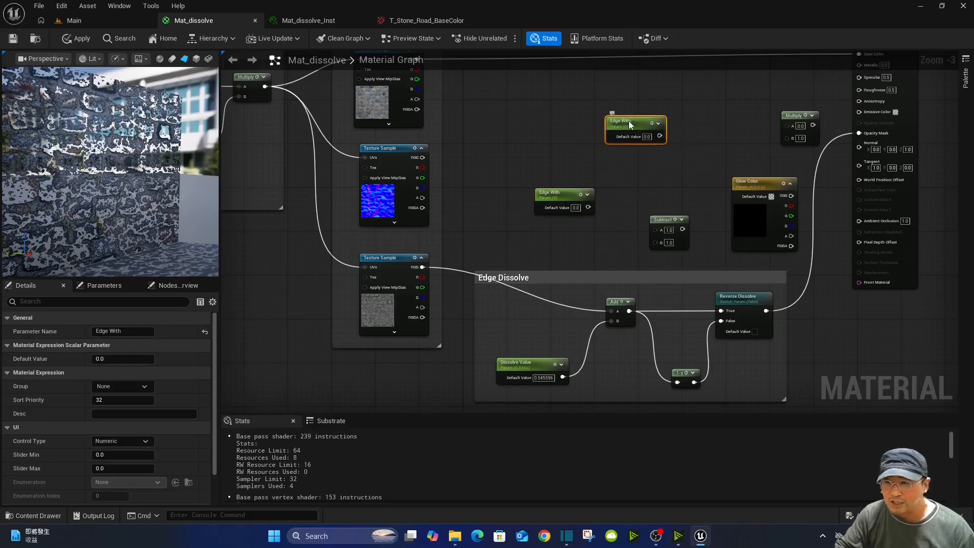
pyautogui.doubleClick(629, 120)
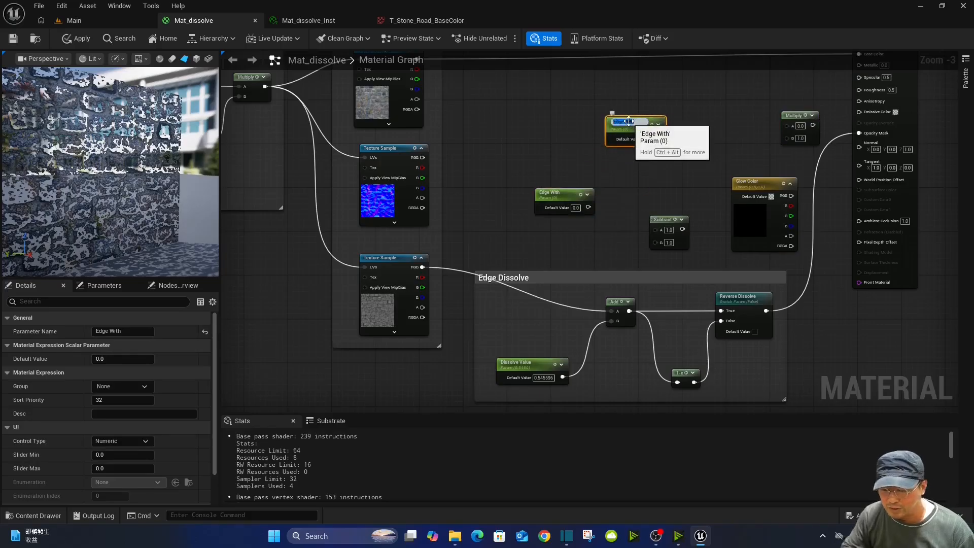
pyautogui.write('Glow Smooth')
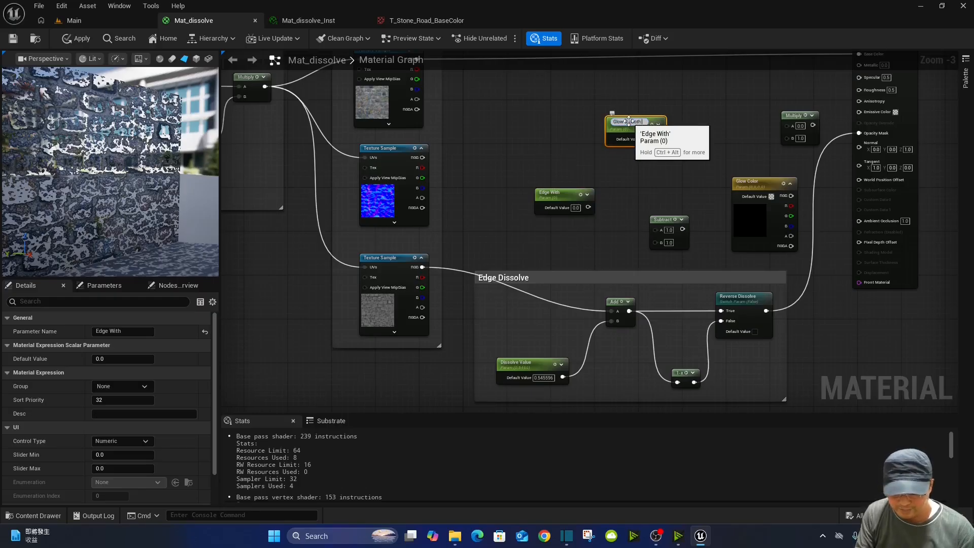
pyautogui.write('Step')
pyautogui.press('Return')
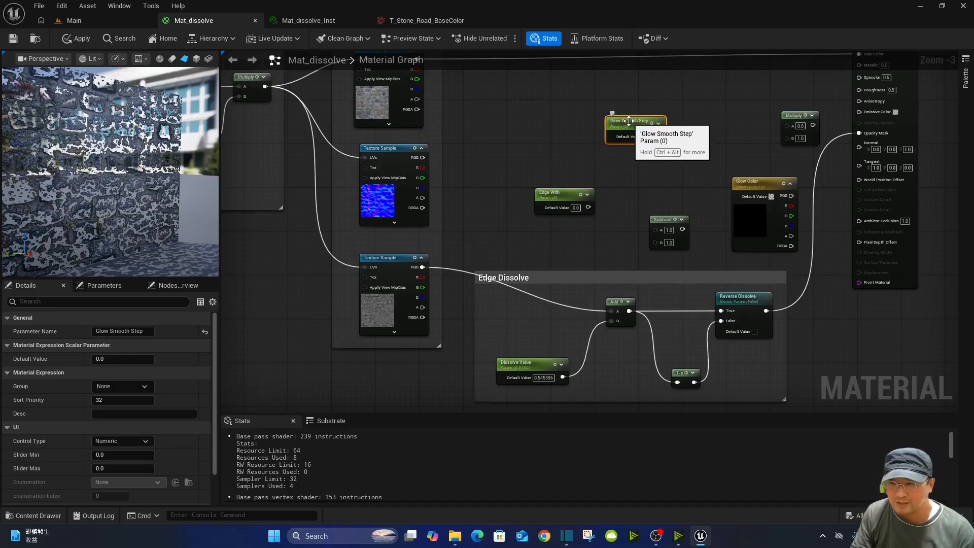
pyautogui.click(700, 121)
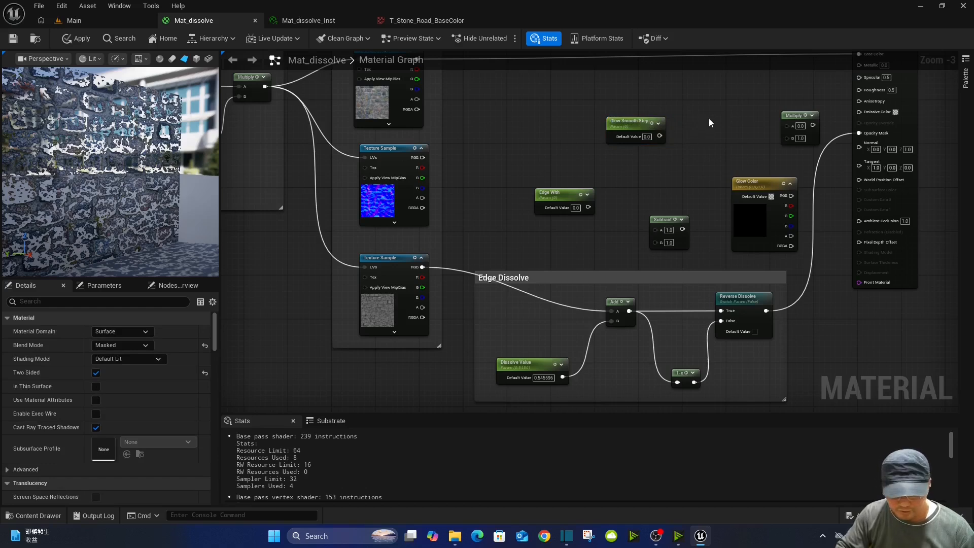
# - Add a SmoothStep function node between the Glow Smooth Step parameter and the Multiply node
pyautogui.rightClick(709, 120)
pyautogui.write('smooth')
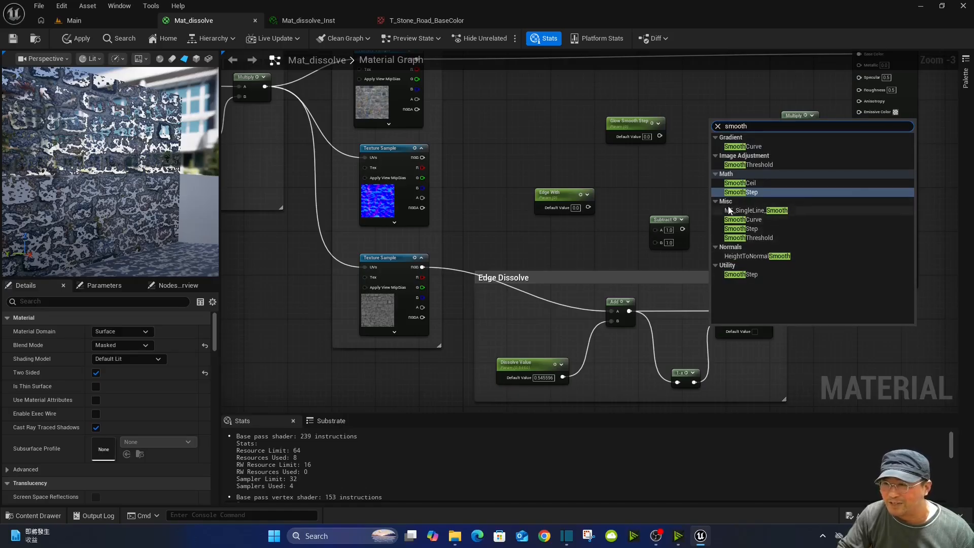
pyautogui.click(756, 229)
pyautogui.scroll(2, 751, 134)
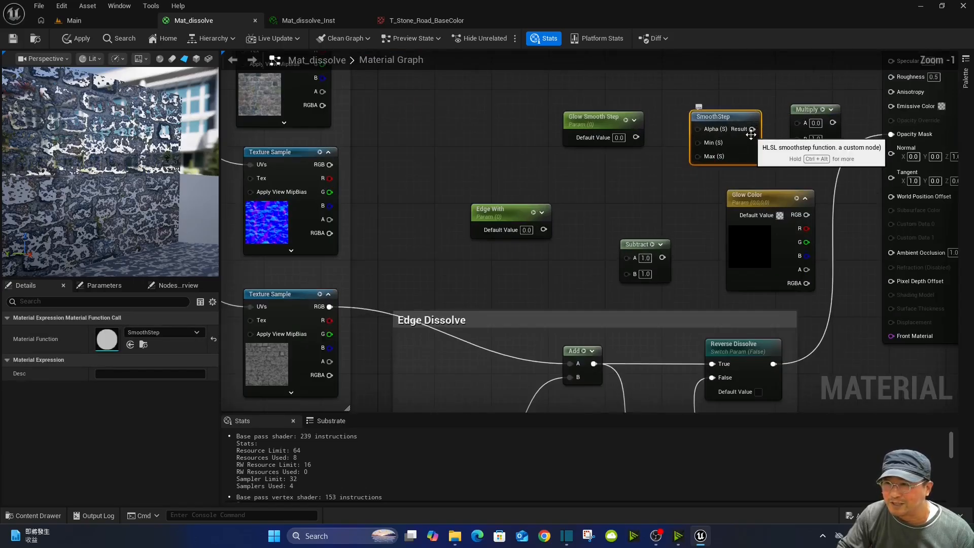
pyautogui.scroll(1, 752, 134)
# - Set the Glow Color parameter's default to a bright sky blue, hex 00C3FFFF
pyautogui.moveTo(774, 170); pyautogui.dragTo(685, 163, button='right')
pyautogui.click(647, 264)
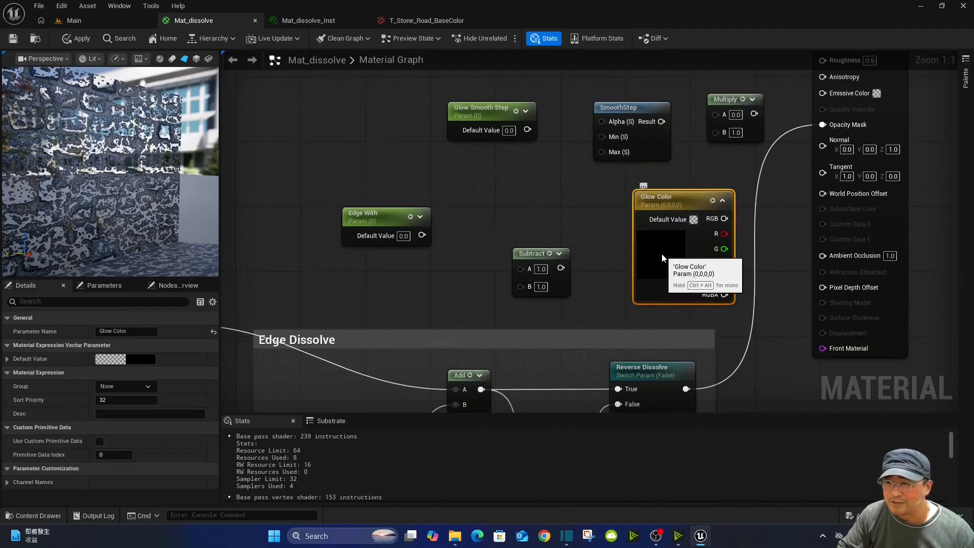
pyautogui.doubleClick(661, 254)
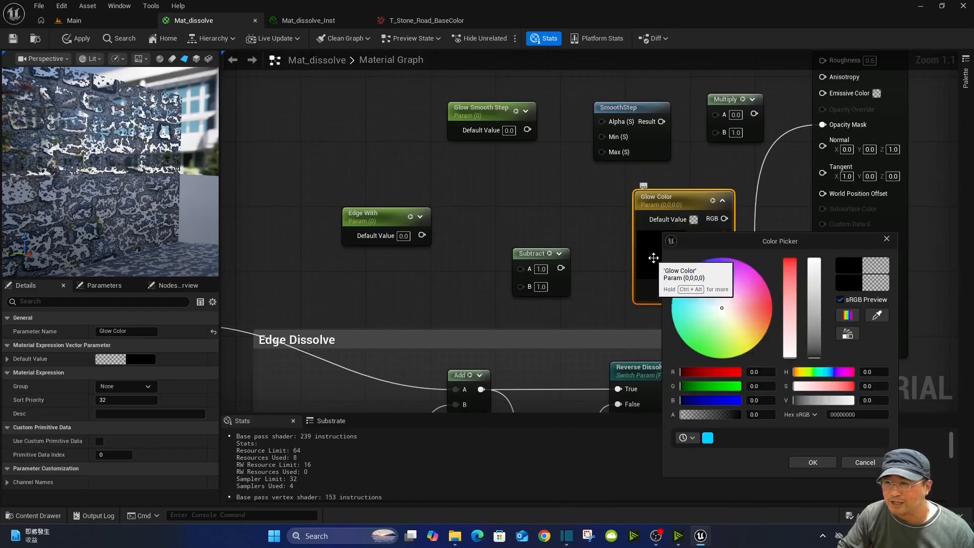
pyautogui.moveTo(688, 297)
pyautogui.mouseDown()
pyautogui.moveTo(672, 295)
pyautogui.moveTo(676, 285)
pyautogui.mouseUp()
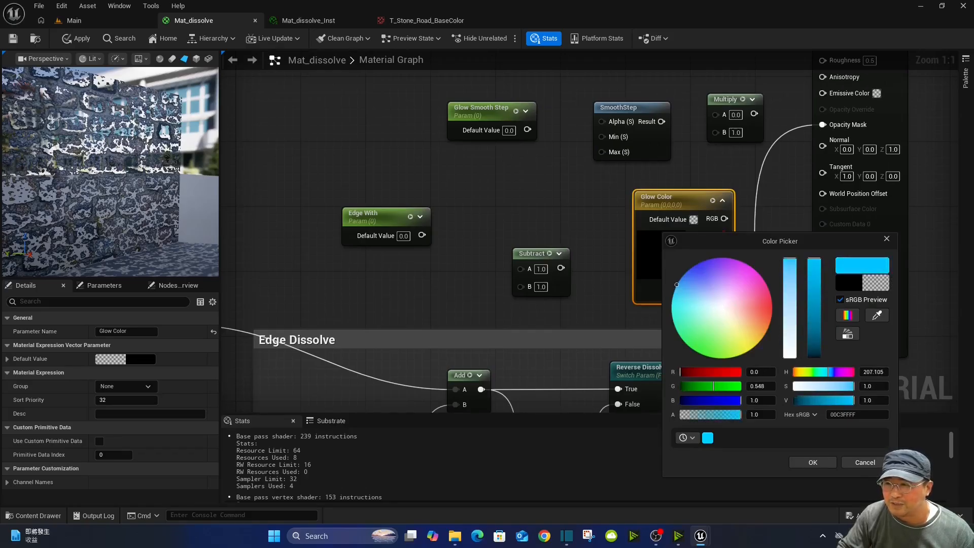
pyautogui.click(814, 462)
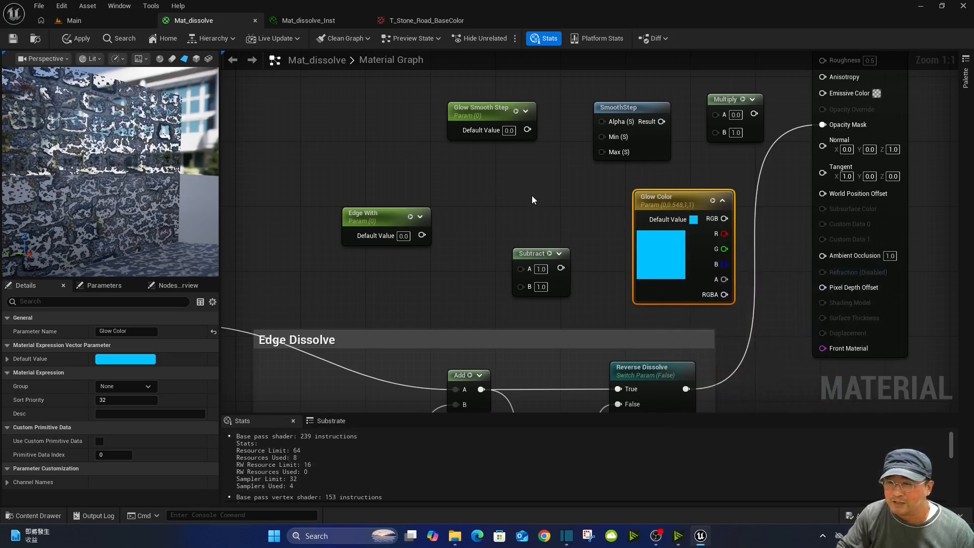
# - Connect the Reverse Dissolve output to the Subtract node's B input and Edge With to its A input
pyautogui.moveTo(552, 202); pyautogui.dragTo(591, 157, button='right')
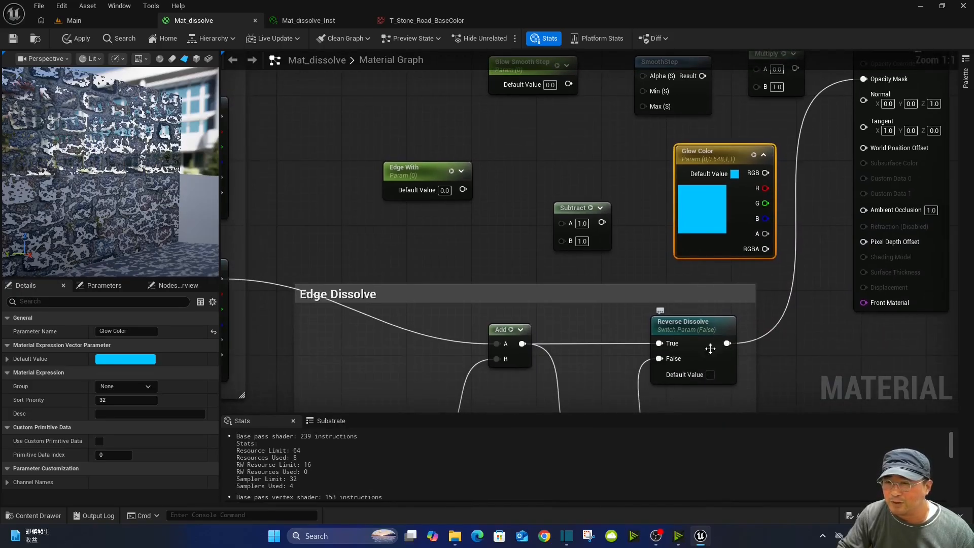
pyautogui.moveTo(721, 343); pyautogui.dragTo(562, 241)
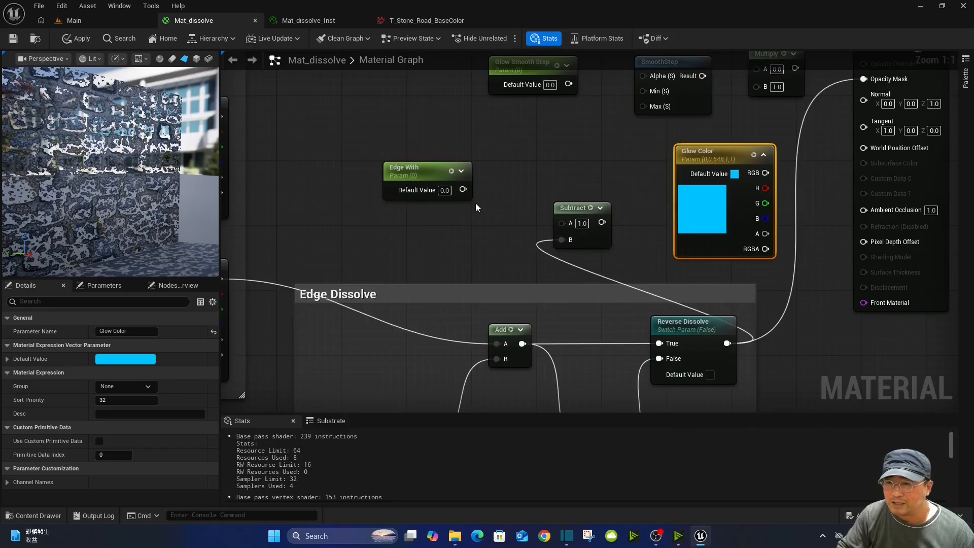
pyautogui.moveTo(463, 190); pyautogui.dragTo(560, 224)
# - Feed the Subtract result into the SmoothStep node's Max input and Glow Smooth Step into its Min input
pyautogui.moveTo(632, 162); pyautogui.dragTo(583, 239, button='right')
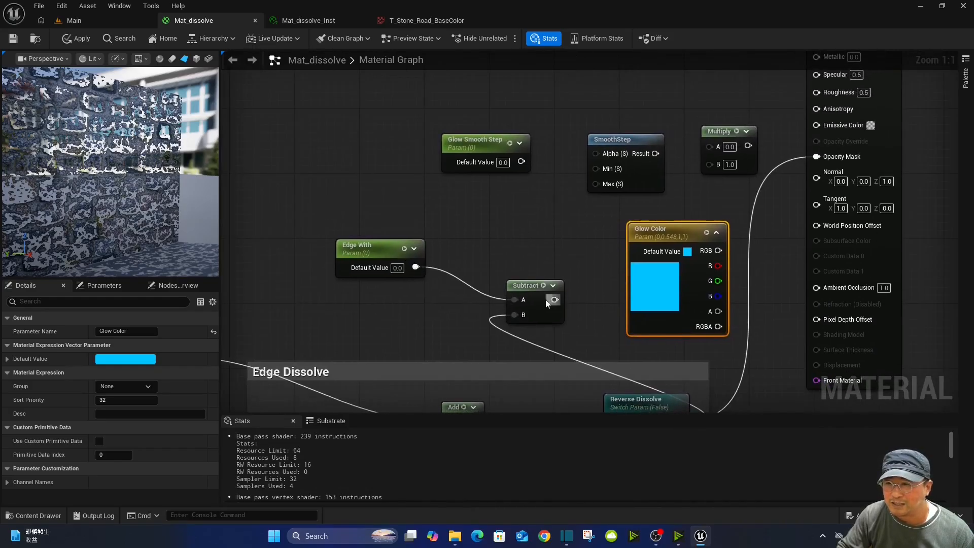
pyautogui.moveTo(533, 285); pyautogui.dragTo(596, 183)
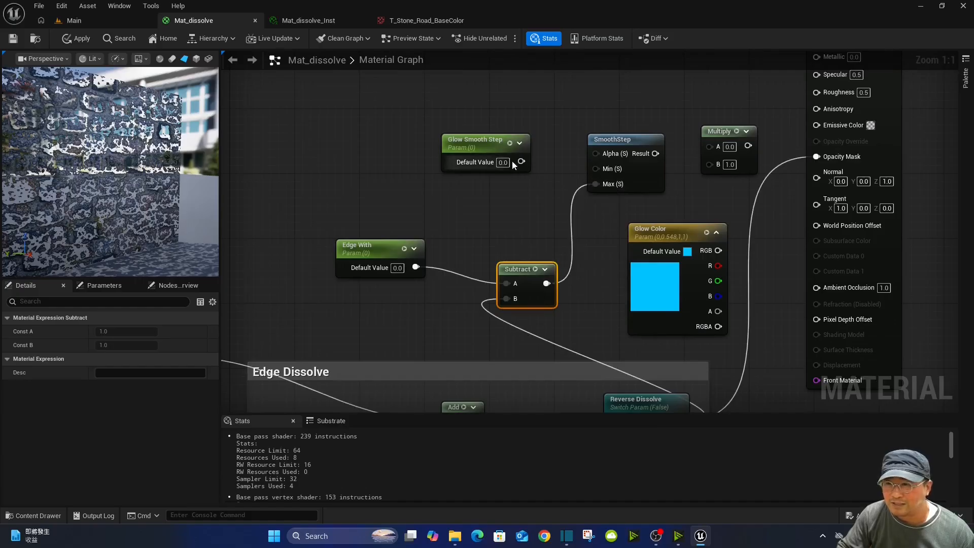
pyautogui.moveTo(521, 161); pyautogui.dragTo(596, 168)
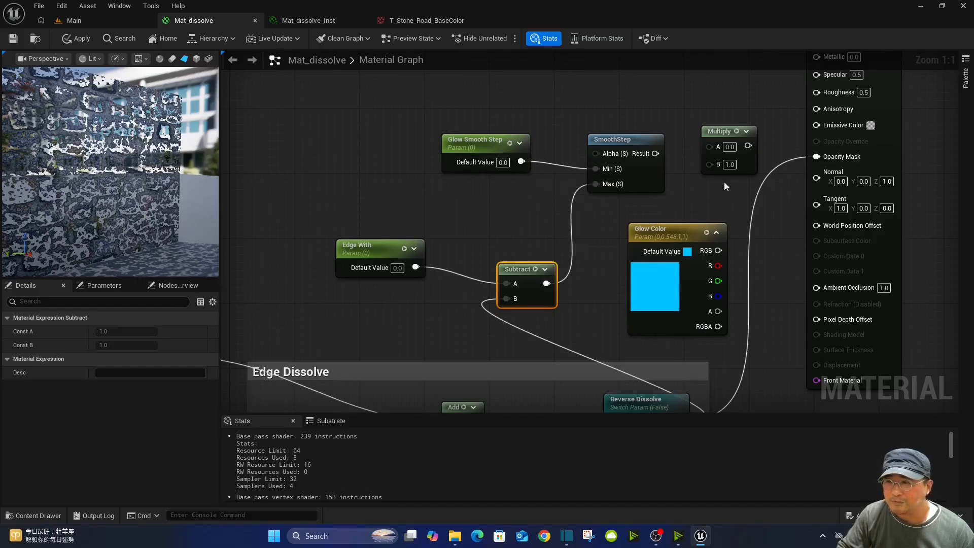
# - Multiply the SmoothStep result by Glow Color's RGB and connect the product to the material's Emissive Color
pyautogui.moveTo(739, 125); pyautogui.dragTo(755, 117)
pyautogui.moveTo(657, 154); pyautogui.dragTo(726, 138)
pyautogui.moveTo(718, 251); pyautogui.dragTo(829, 129)
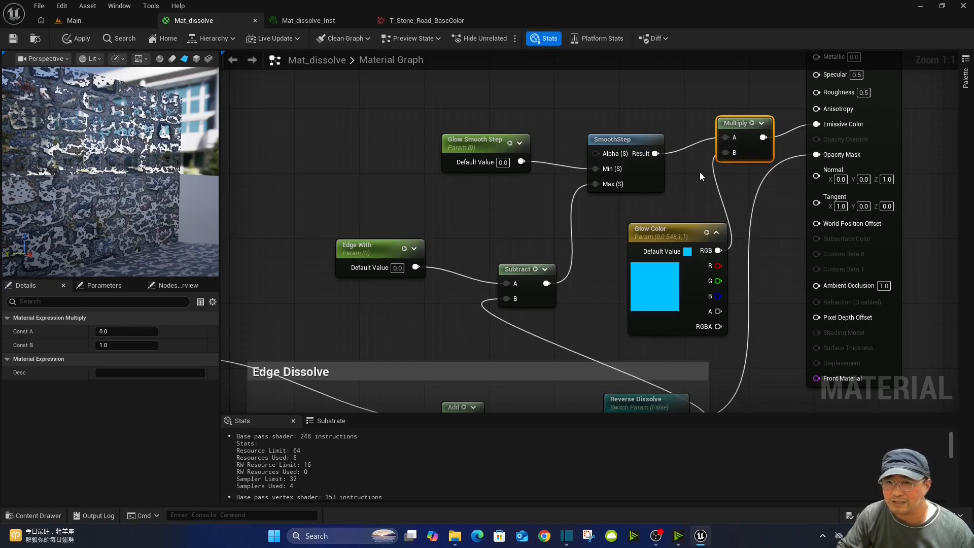
# - Widen the material preview area and set the Edge With parameter's default value to 0.376
pyautogui.moveTo(670, 206); pyautogui.dragTo(735, 170, button='right')
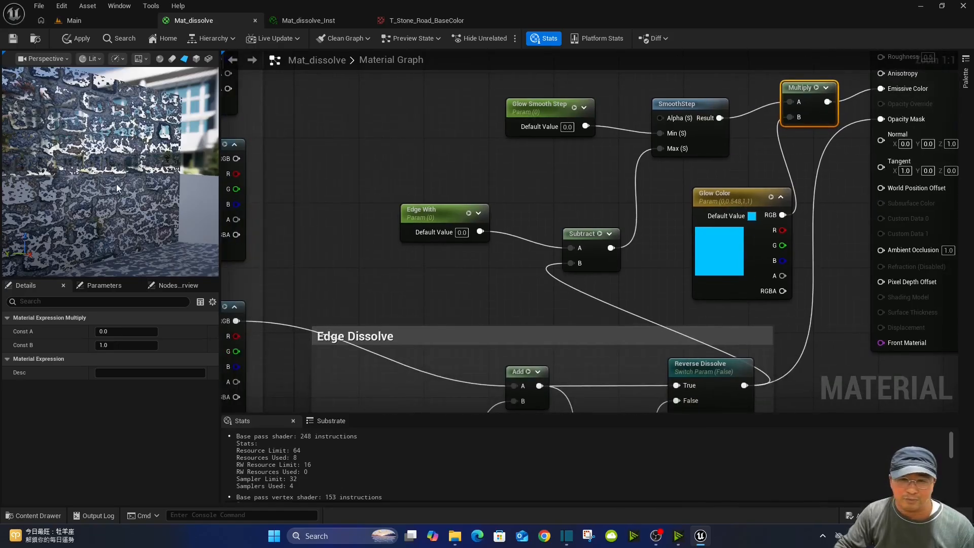
pyautogui.moveTo(111, 158)
pyautogui.mouseDown()
pyautogui.moveTo(121, 159)
pyautogui.moveTo(101, 161)
pyautogui.mouseUp()
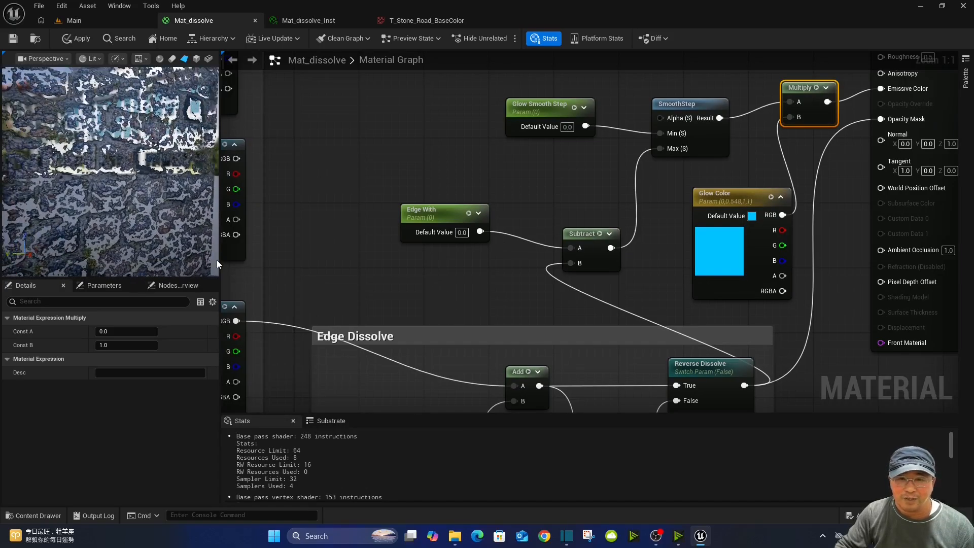
pyautogui.moveTo(219, 260); pyautogui.dragTo(312, 263)
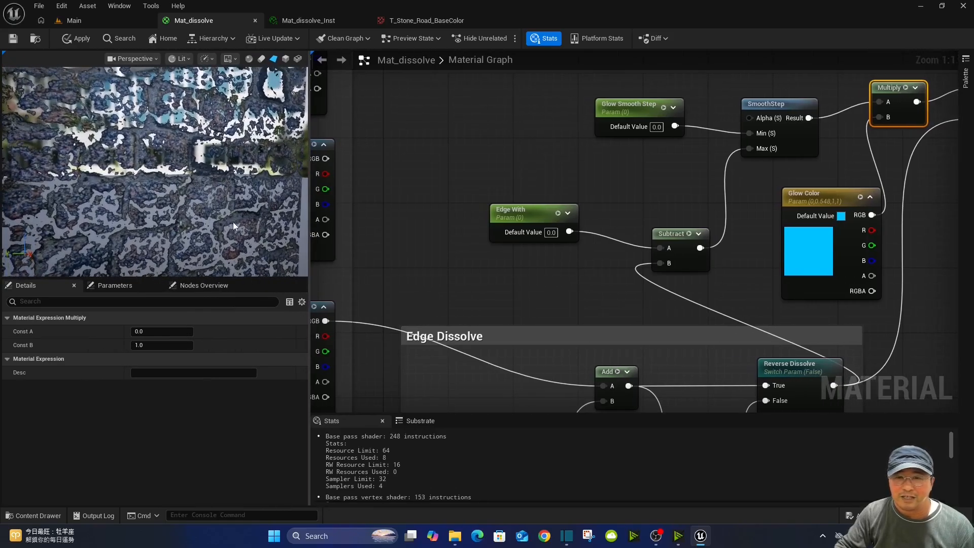
pyautogui.click(532, 211)
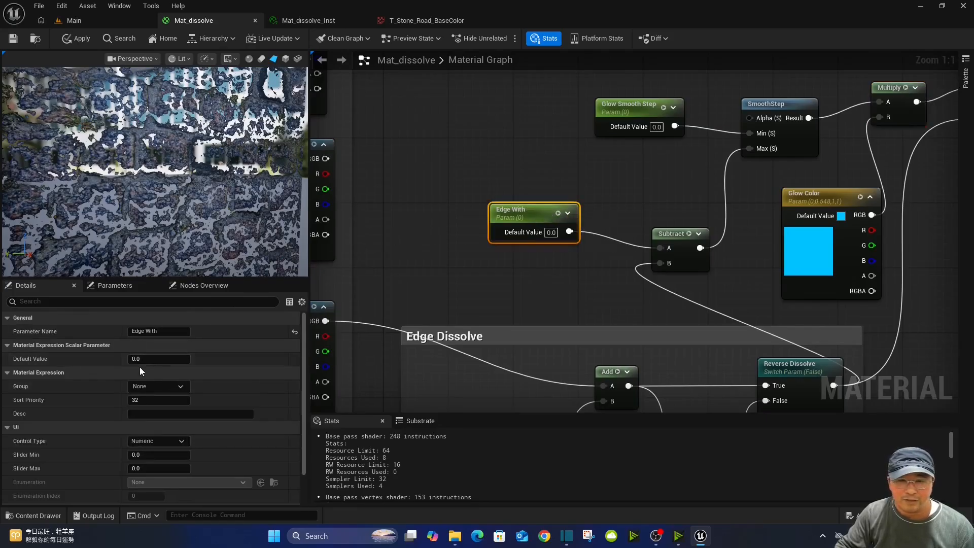
pyautogui.moveTo(137, 359); pyautogui.dragTo(198, 360)
pyautogui.moveTo(159, 359); pyautogui.dragTo(169, 359)
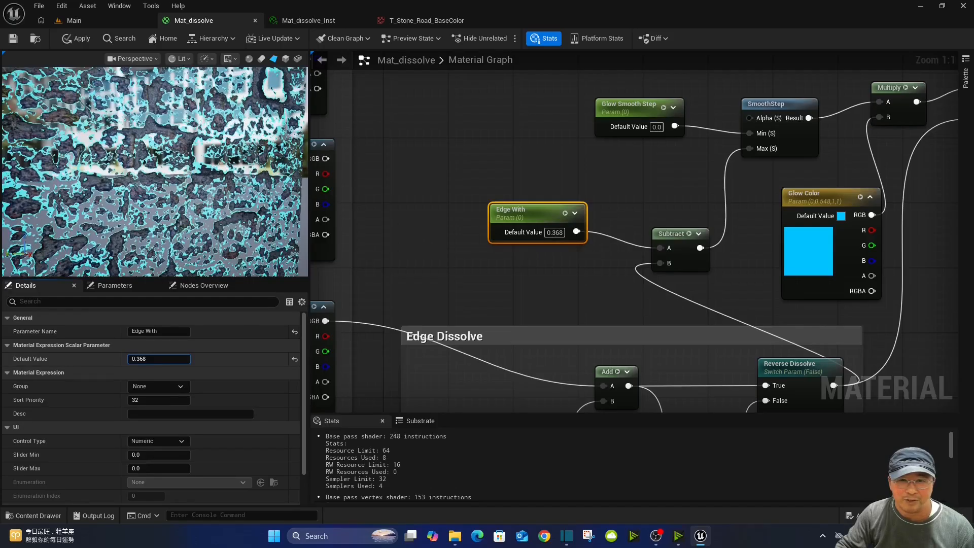
pyautogui.moveTo(169, 359); pyautogui.dragTo(170, 359)
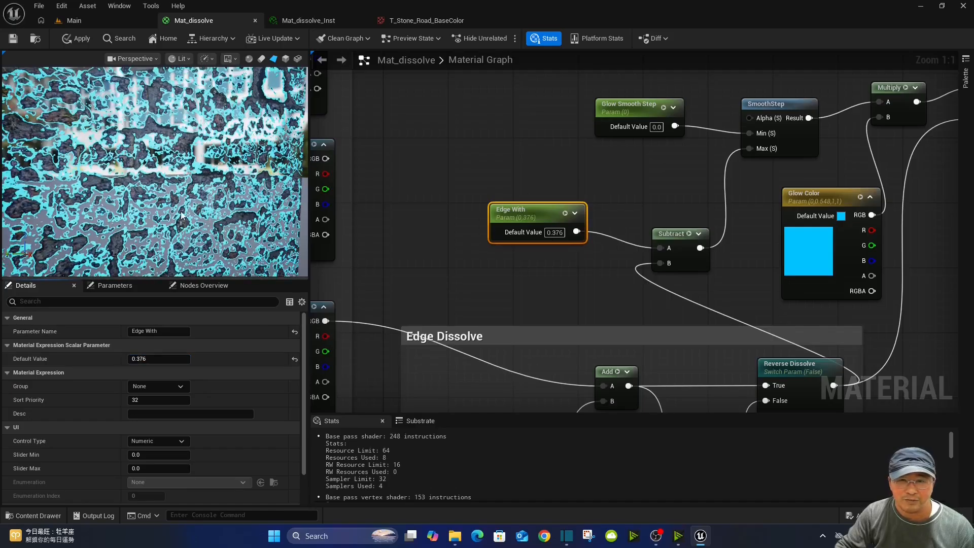
# - Set the Glow Smooth Step parameter's default value to -0.008 while checking the glowing edges in the preview
pyautogui.scroll(3, 181, 218)
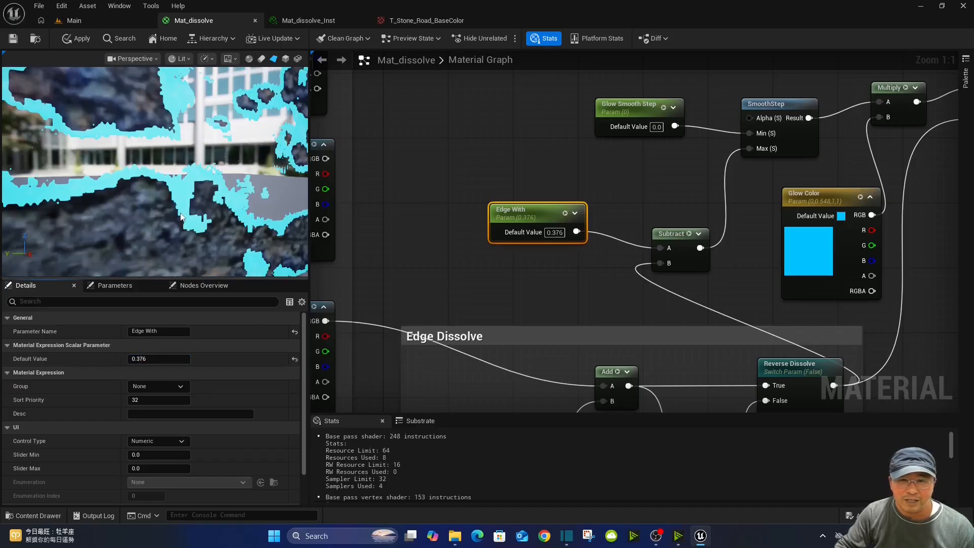
pyautogui.click(634, 107)
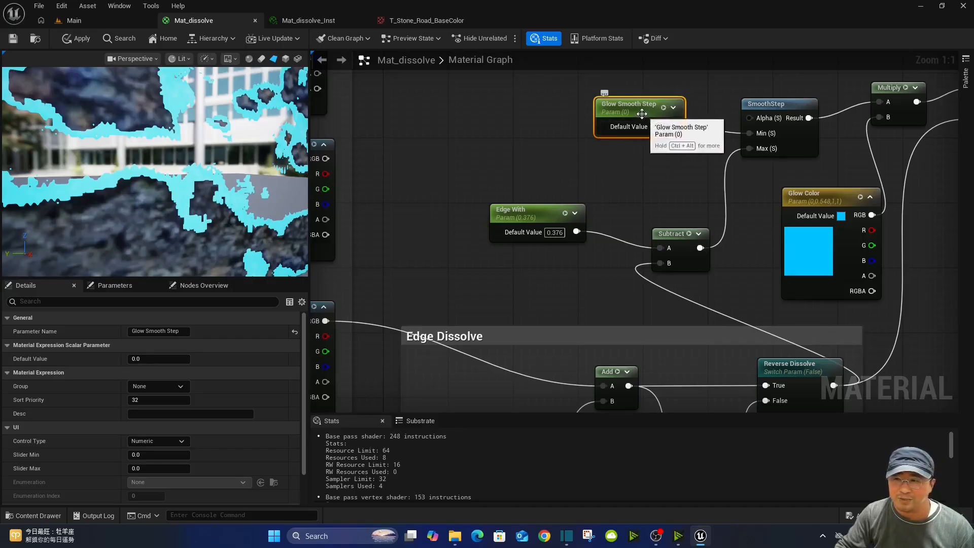
pyautogui.moveTo(136, 359)
pyautogui.mouseDown()
pyautogui.moveTo(126, 359)
pyautogui.moveTo(151, 359)
pyautogui.moveTo(138, 360)
pyautogui.mouseUp()
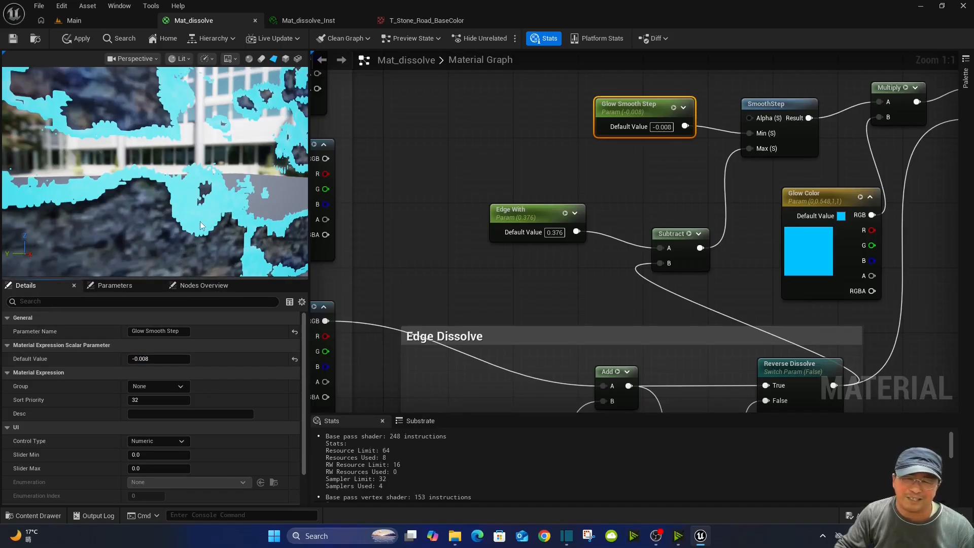
pyautogui.scroll(-4, 208, 213)
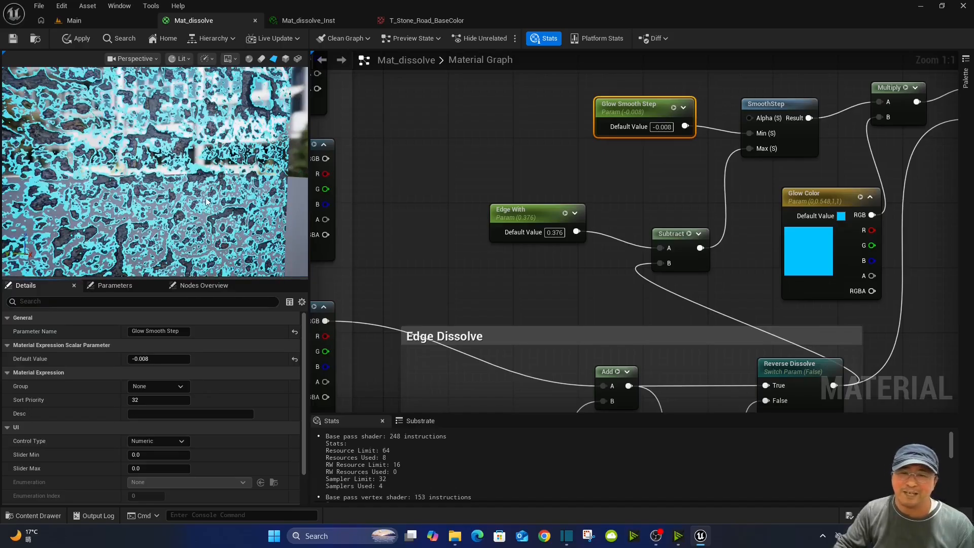
pyautogui.scroll(-4, 208, 201)
pyautogui.scroll(2, 212, 198)
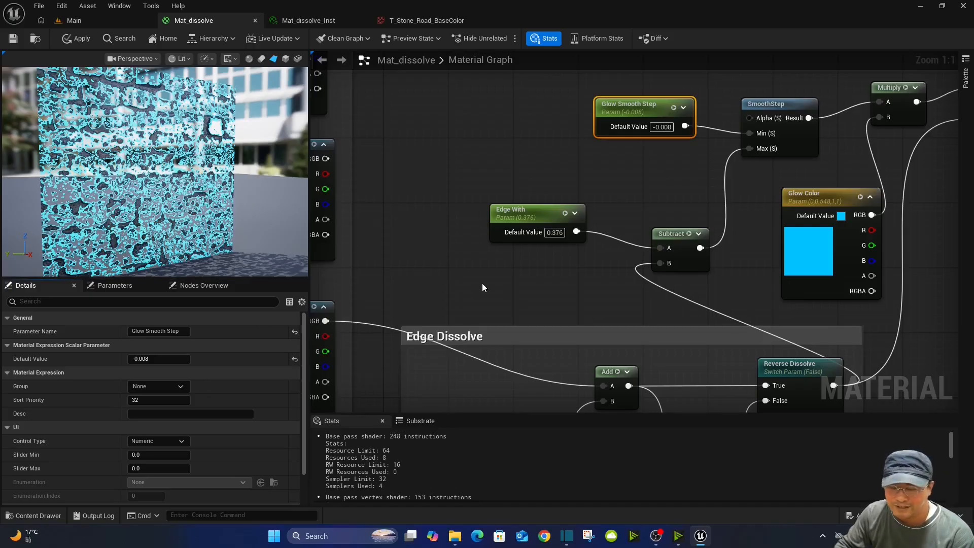
# - Test the dissolve by lowering and raising the Dissolve Value default, leaving it at 0.514398
pyautogui.moveTo(574, 298); pyautogui.dragTo(569, 177, button='right')
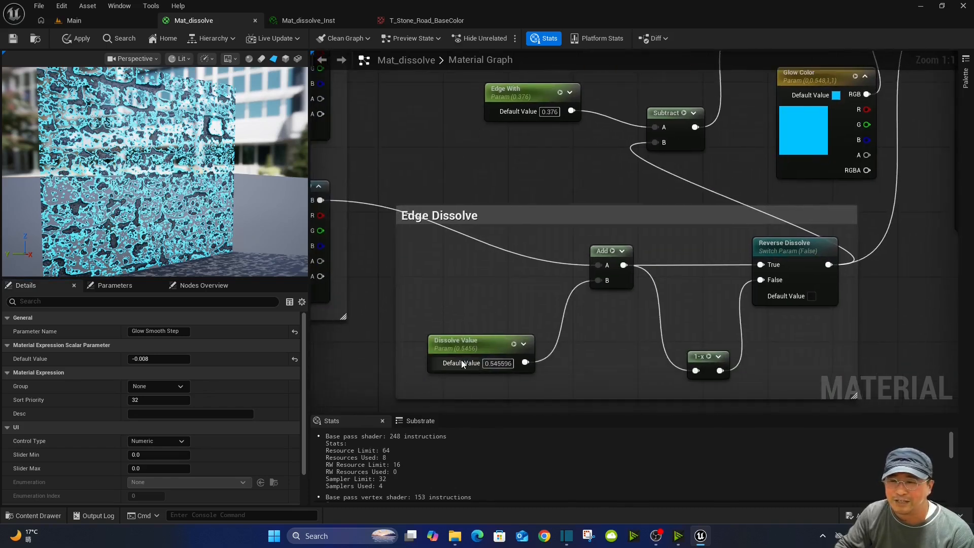
pyautogui.click(478, 347)
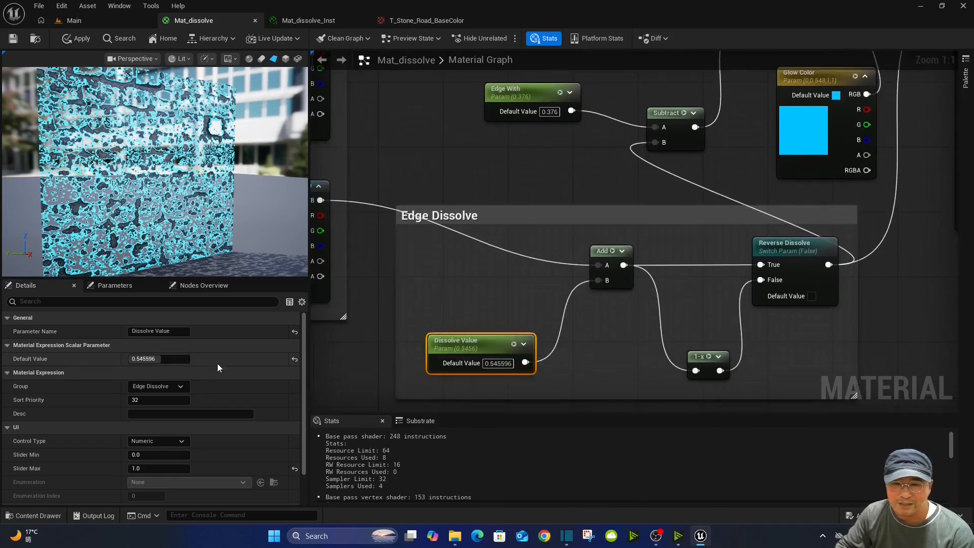
pyautogui.moveTo(159, 359); pyautogui.dragTo(147, 359)
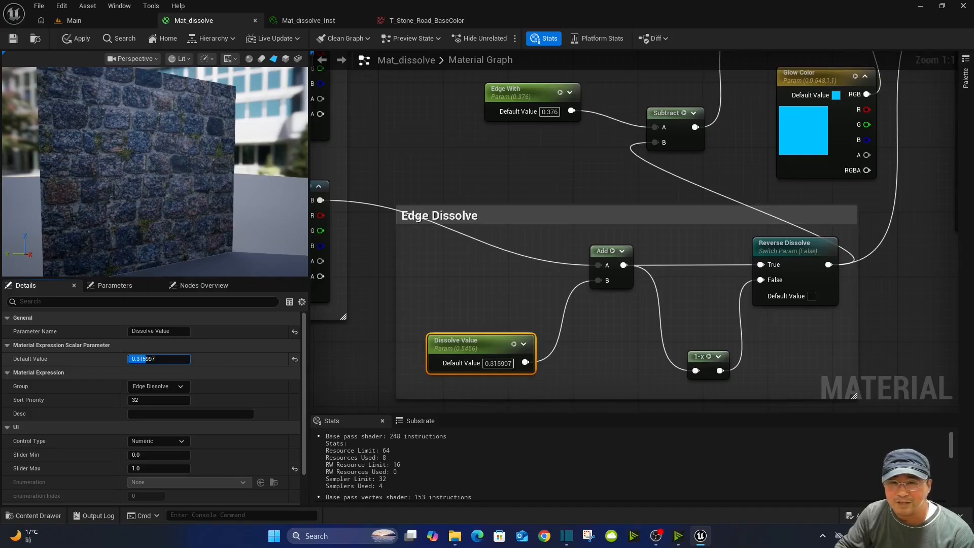
pyautogui.moveTo(148, 359)
pyautogui.mouseDown()
pyautogui.moveTo(174, 359)
pyautogui.moveTo(160, 359)
pyautogui.mouseUp()
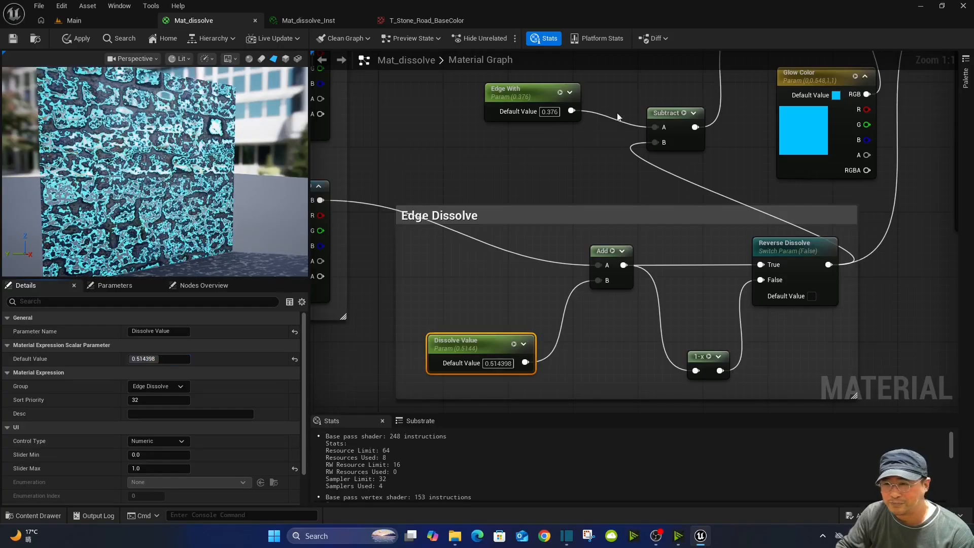
# - Assign the Edge With parameter to a new parameter group named Edge Glow
pyautogui.moveTo(616, 128); pyautogui.dragTo(508, 279, button='right')
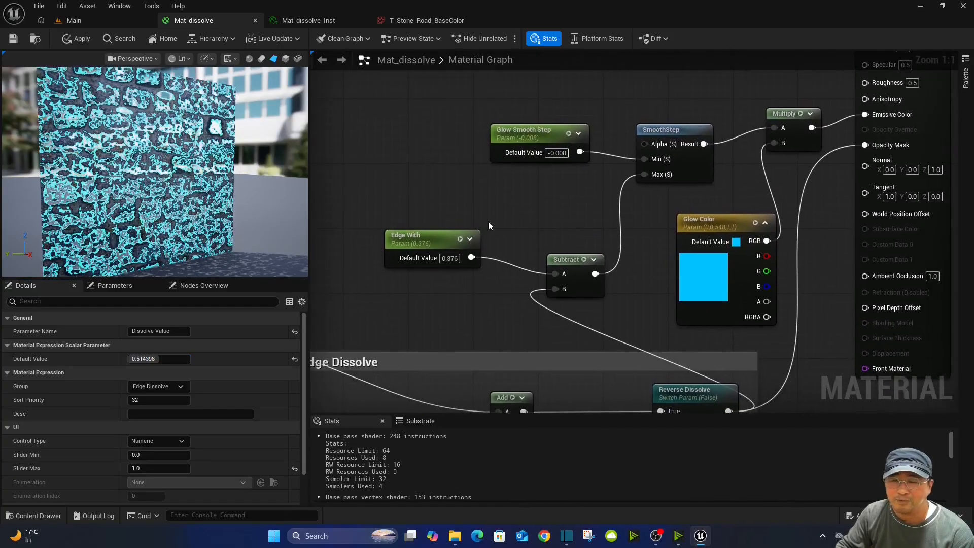
pyautogui.click(433, 235)
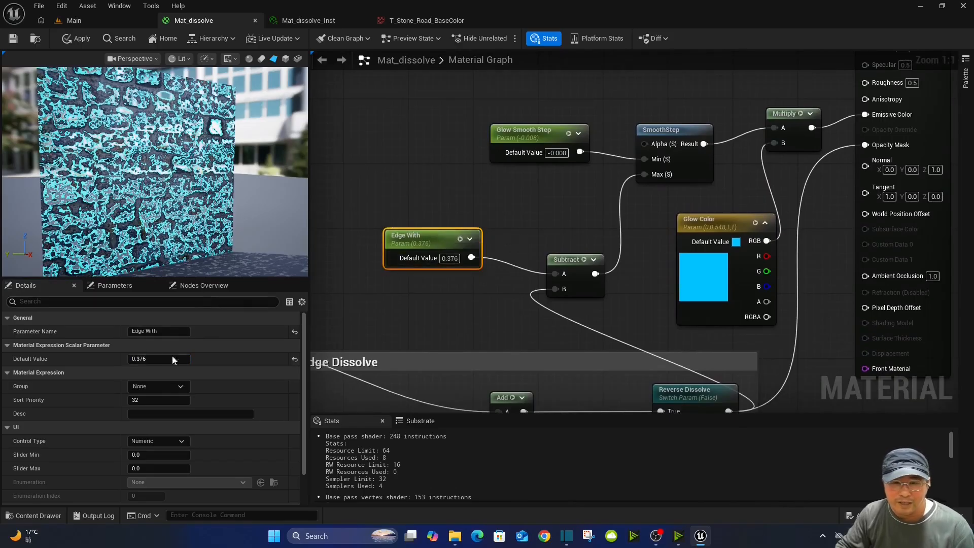
pyautogui.moveTo(170, 386); pyautogui.dragTo(125, 391)
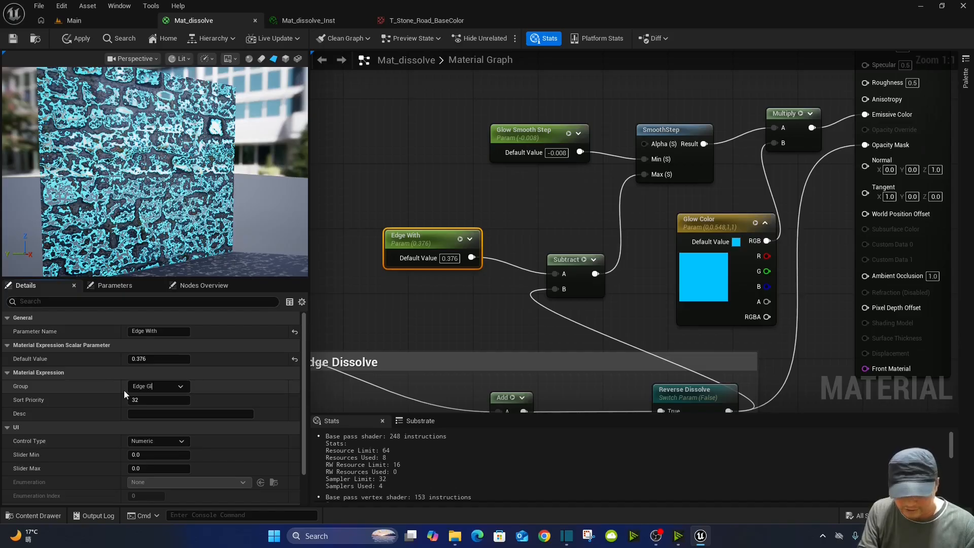
pyautogui.write('Edge Glow')
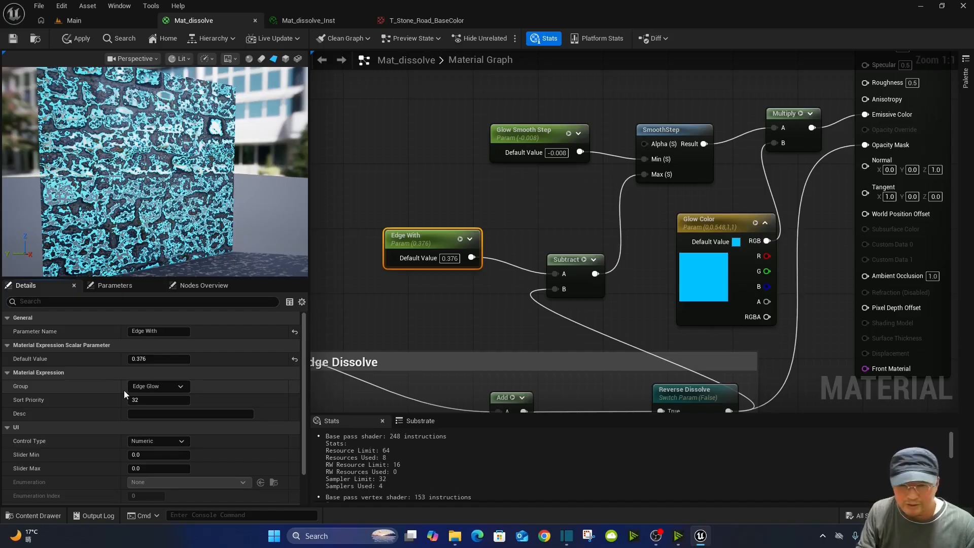
# - Assign the Glow Smooth Step and Glow Color parameters to the existing Edge Glow group
pyautogui.click(541, 136)
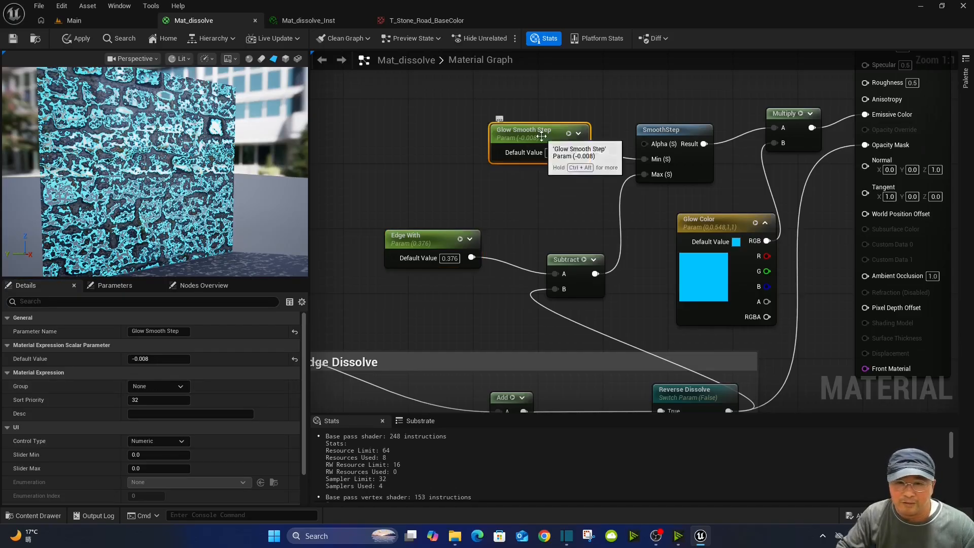
pyautogui.click(178, 386)
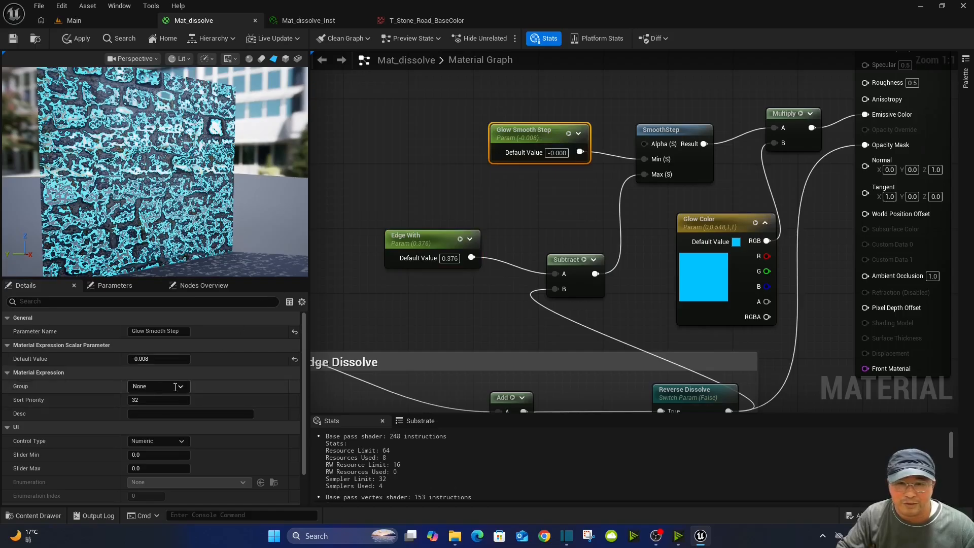
pyautogui.click(182, 387)
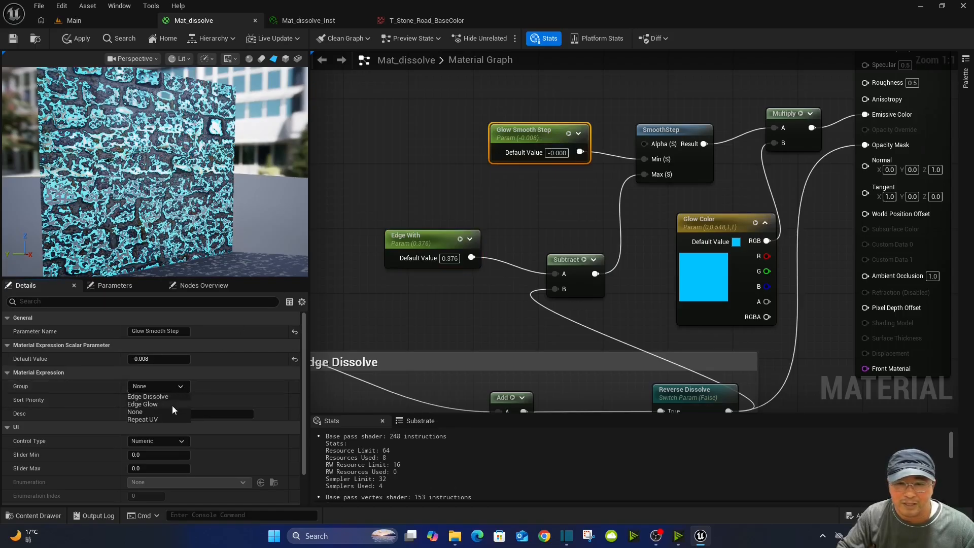
pyautogui.click(172, 406)
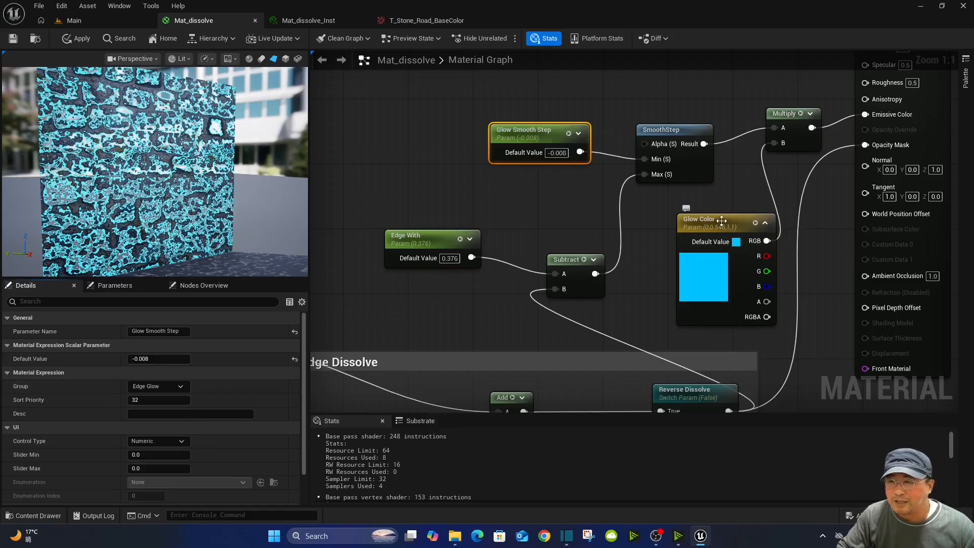
pyautogui.click(680, 219)
pyautogui.click(182, 387)
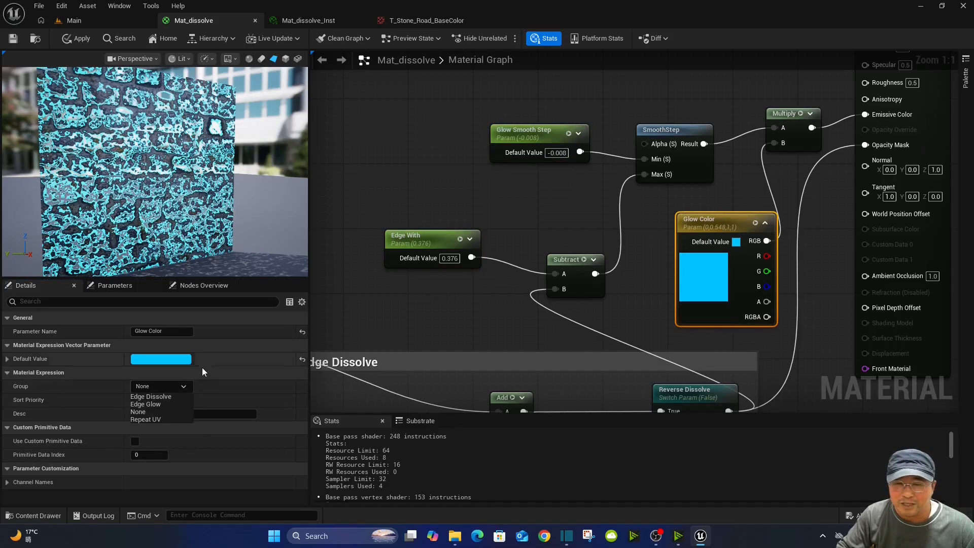
pyautogui.click(146, 405)
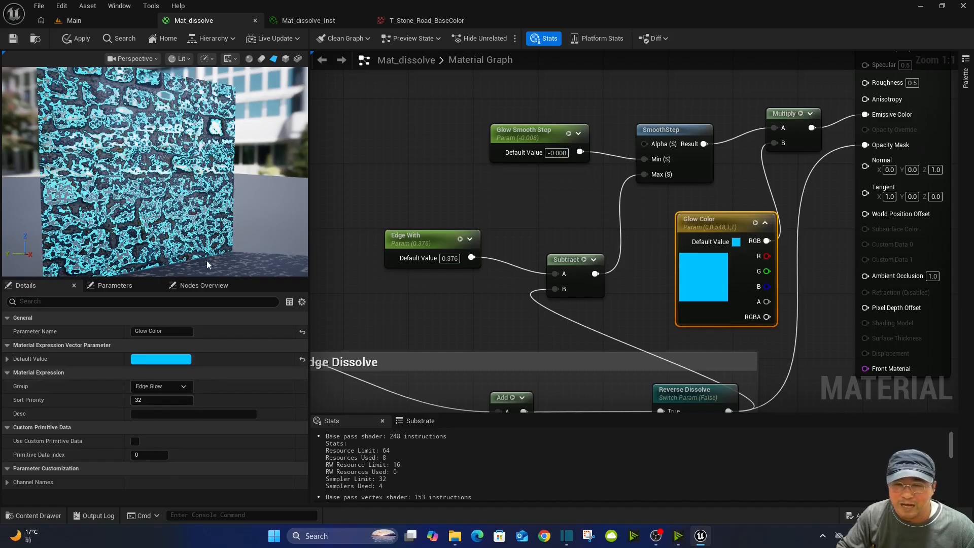
# - Enclose the glow nodes, from Edge With and Glow Smooth Step through the final Multiply, in a comment titled Edge Glow
pyautogui.moveTo(579, 185); pyautogui.dragTo(604, 174, button='right')
pyautogui.scroll(-1, 603, 169)
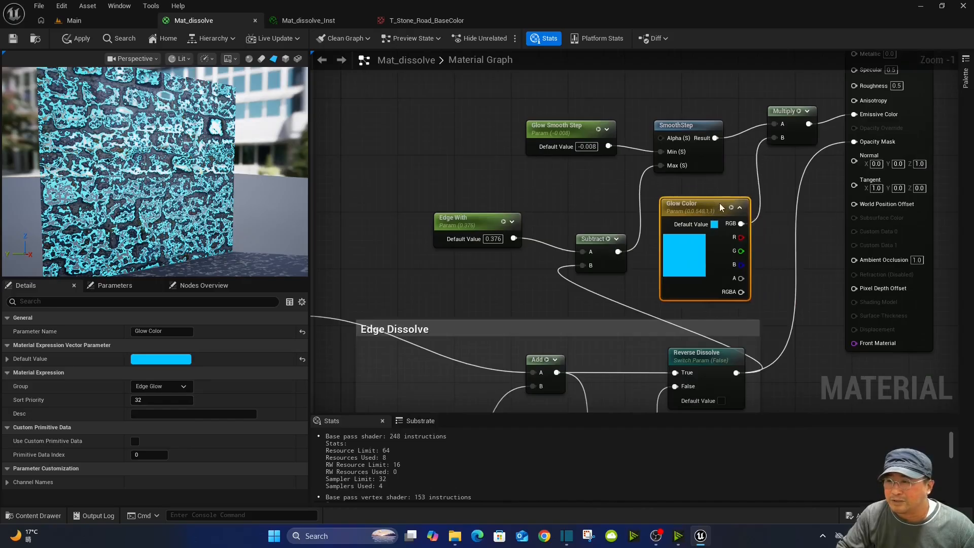
pyautogui.moveTo(746, 208); pyautogui.dragTo(717, 196)
pyautogui.moveTo(711, 106); pyautogui.dragTo(715, 127, button='right')
pyautogui.moveTo(388, 101); pyautogui.dragTo(789, 302)
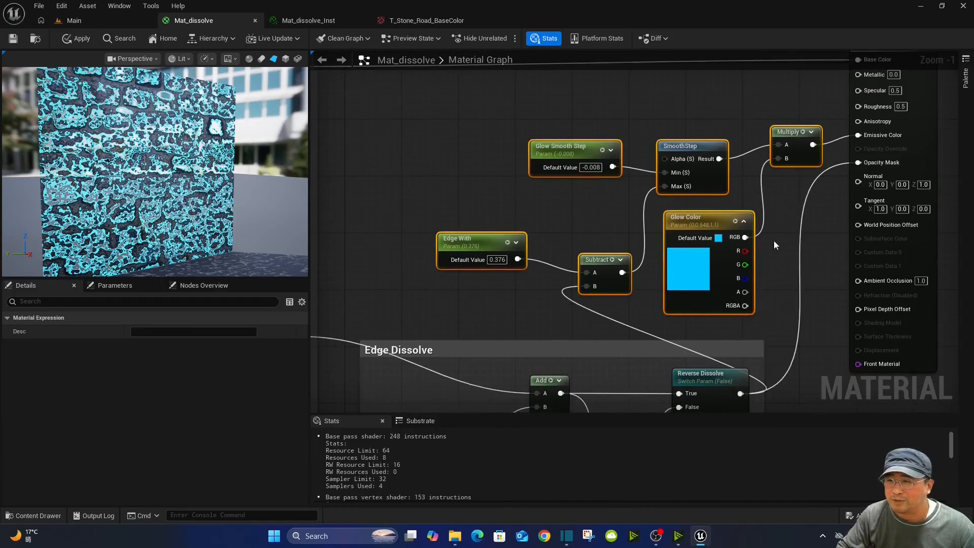
pyautogui.press('c')
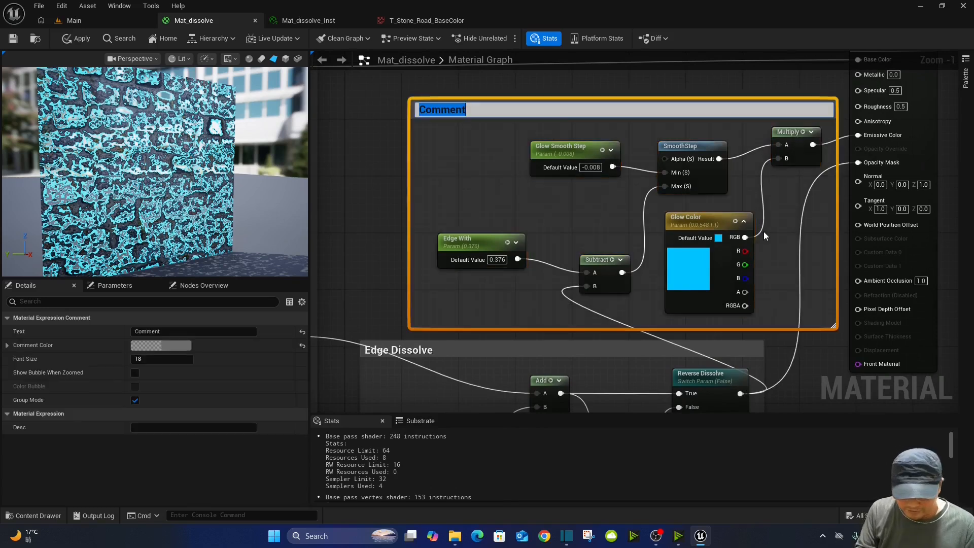
pyautogui.write('Edge ')
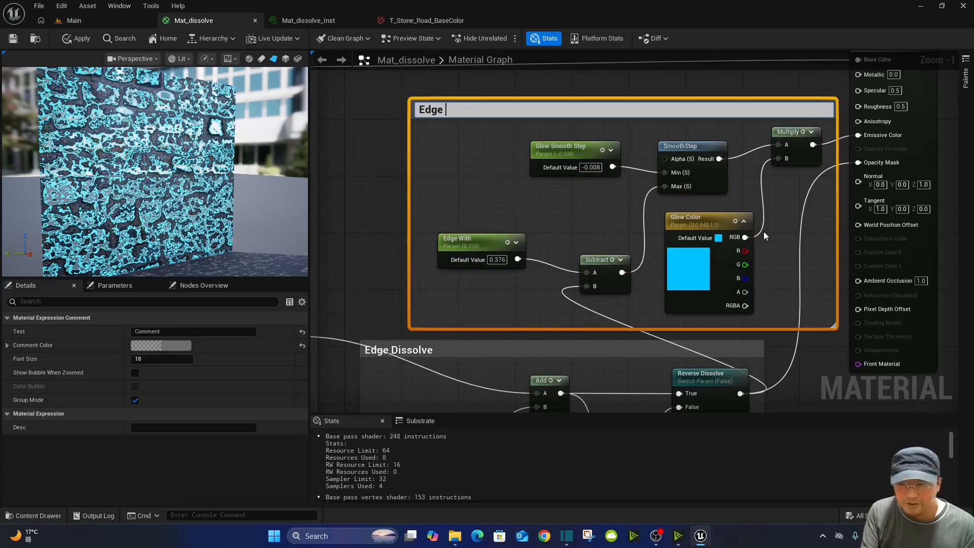
pyautogui.write('Glow')
pyautogui.press('Return')
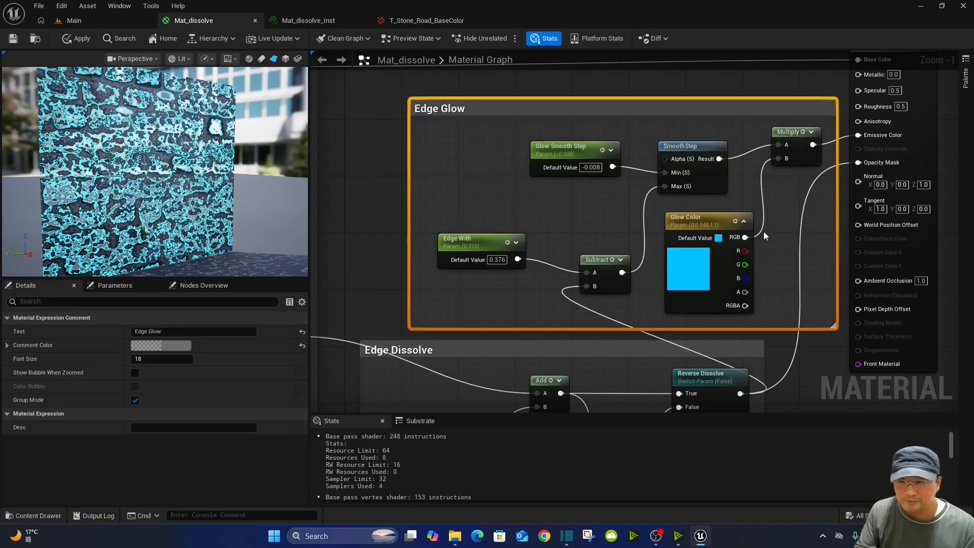
# - Move the Edge Glow comment group above the Base Color connection and save the material
pyautogui.scroll(-2, 756, 214)
pyautogui.scroll(-1, 756, 215)
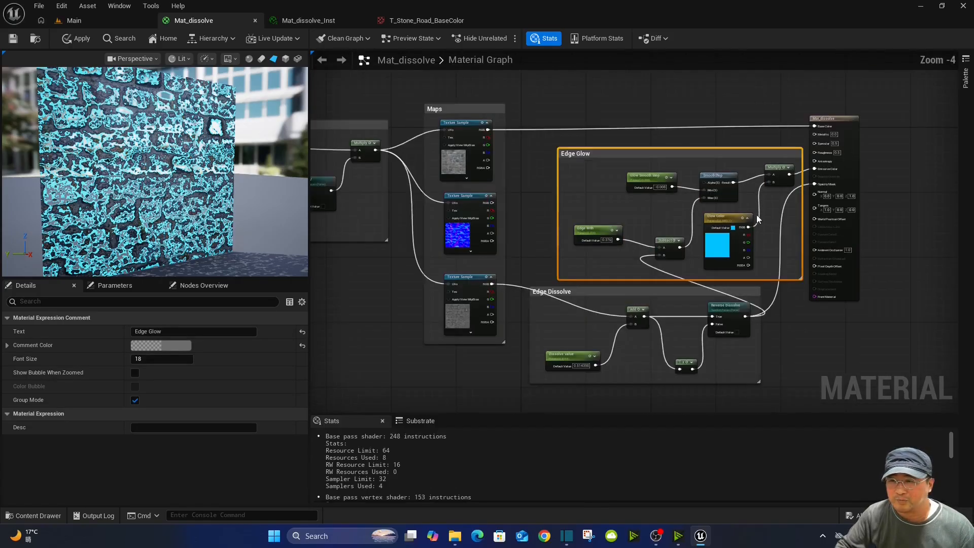
pyautogui.moveTo(721, 105); pyautogui.dragTo(745, 213, button='right')
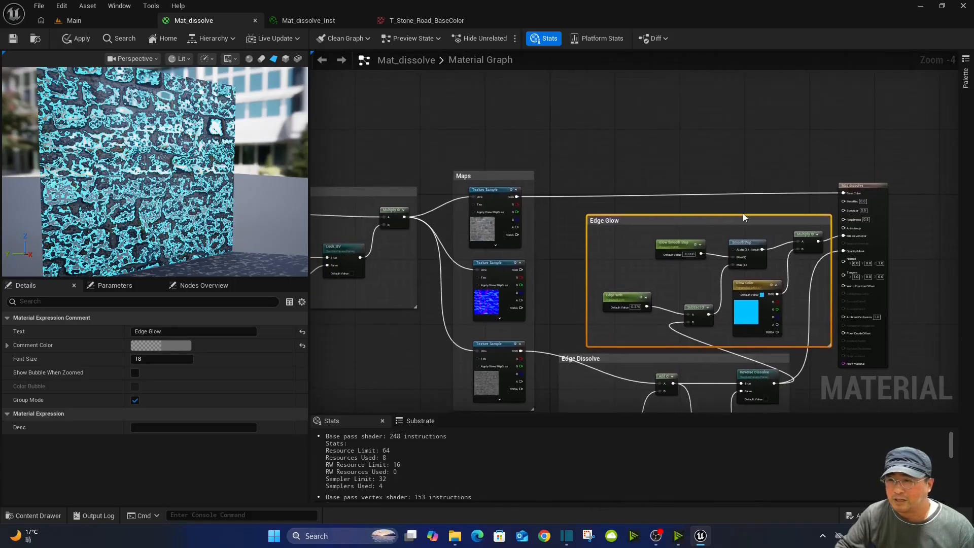
pyautogui.moveTo(730, 219); pyautogui.dragTo(688, 162)
pyautogui.moveTo(775, 339); pyautogui.dragTo(749, 169, button='right')
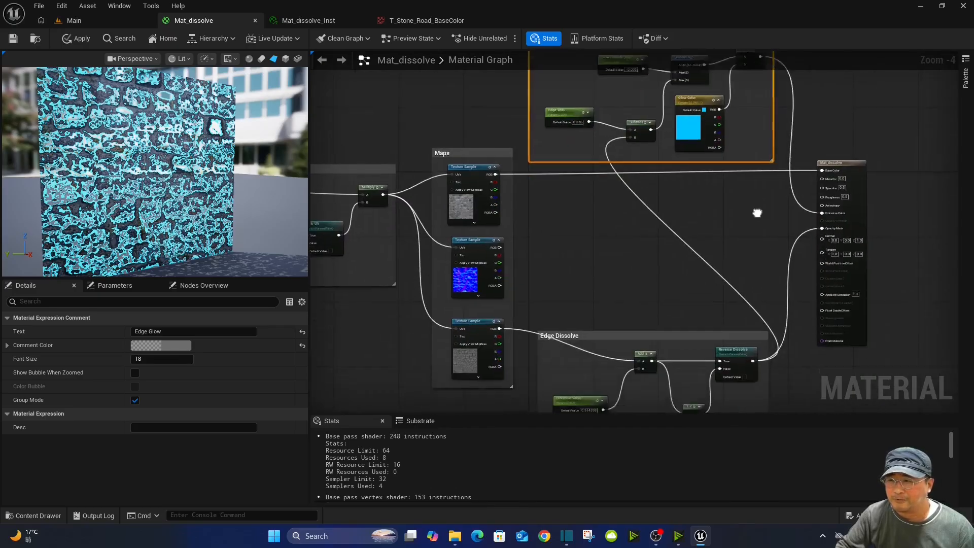
pyautogui.moveTo(720, 209); pyautogui.dragTo(754, 255, button='right')
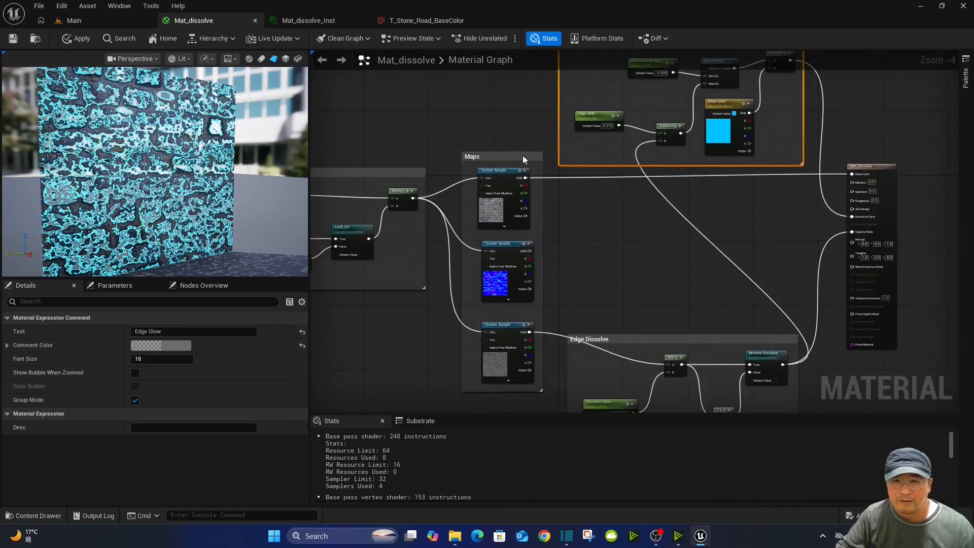
pyautogui.click(13, 39)
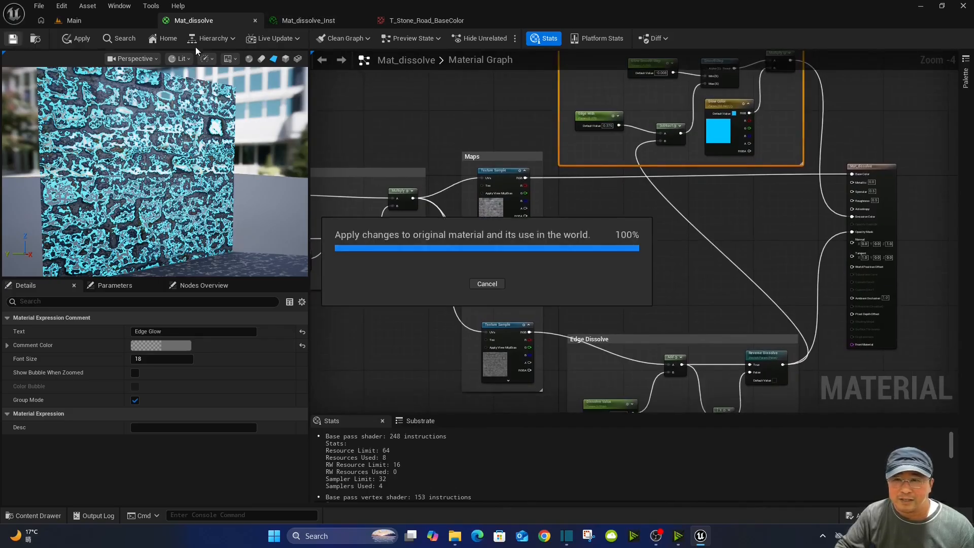
# - In Mat_dissolve_Inst, enable the Glow Color and Edge With overrides and set Glow Color to orange, FF7D00FF
pyautogui.click(319, 21)
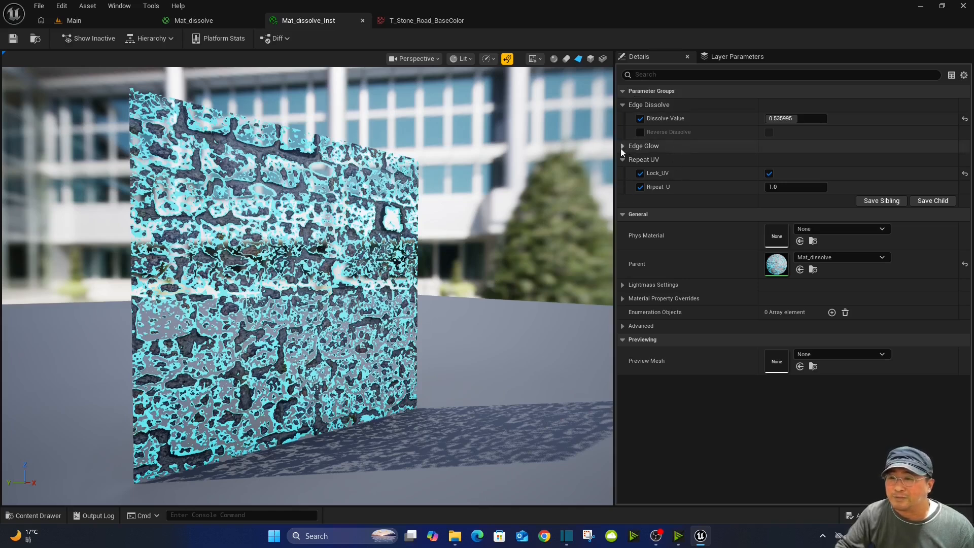
pyautogui.click(621, 147)
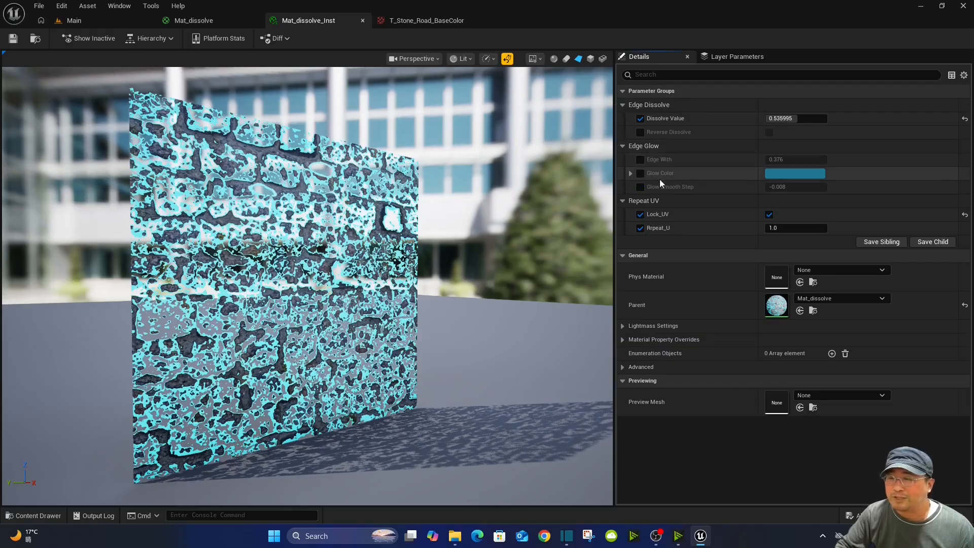
pyautogui.click(641, 173)
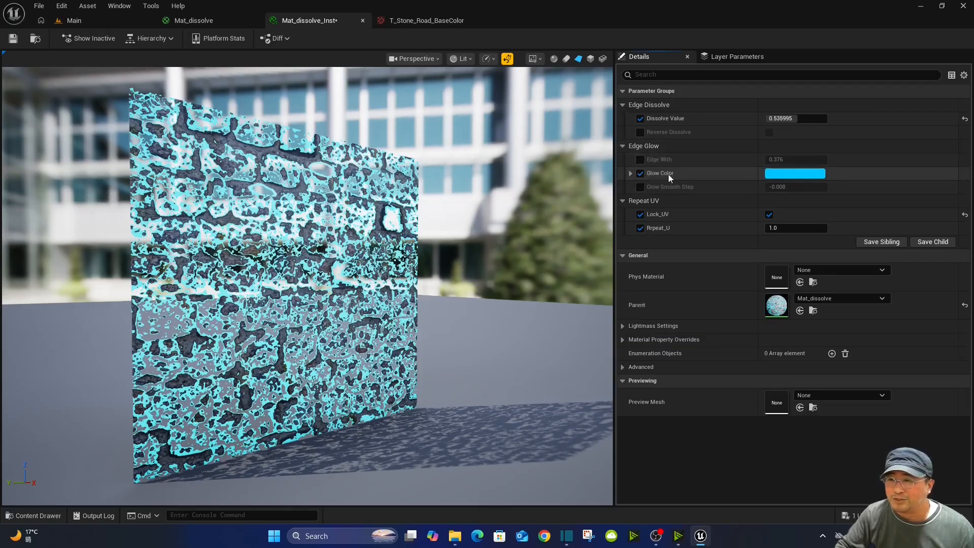
pyautogui.click(777, 173)
pyautogui.moveTo(635, 218); pyautogui.dragTo(654, 258)
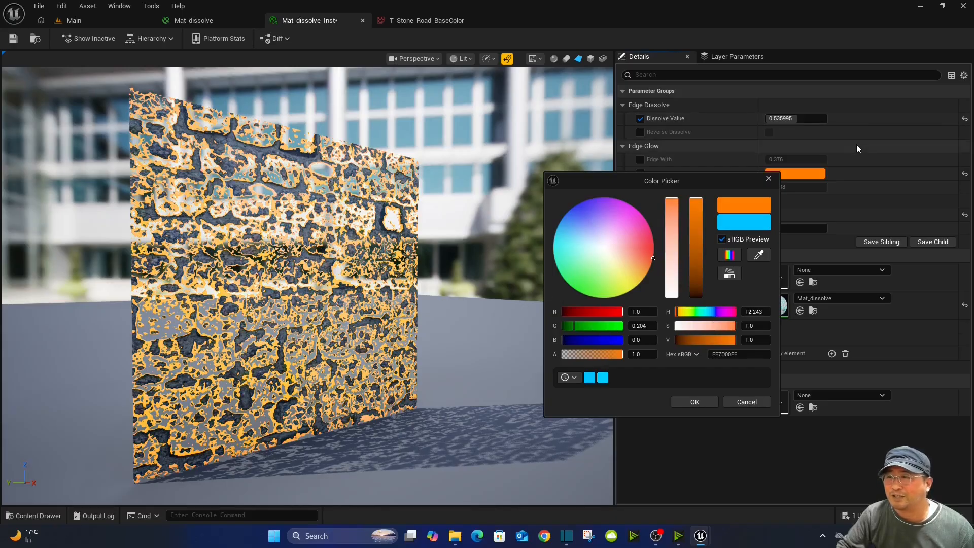
pyautogui.click(640, 160)
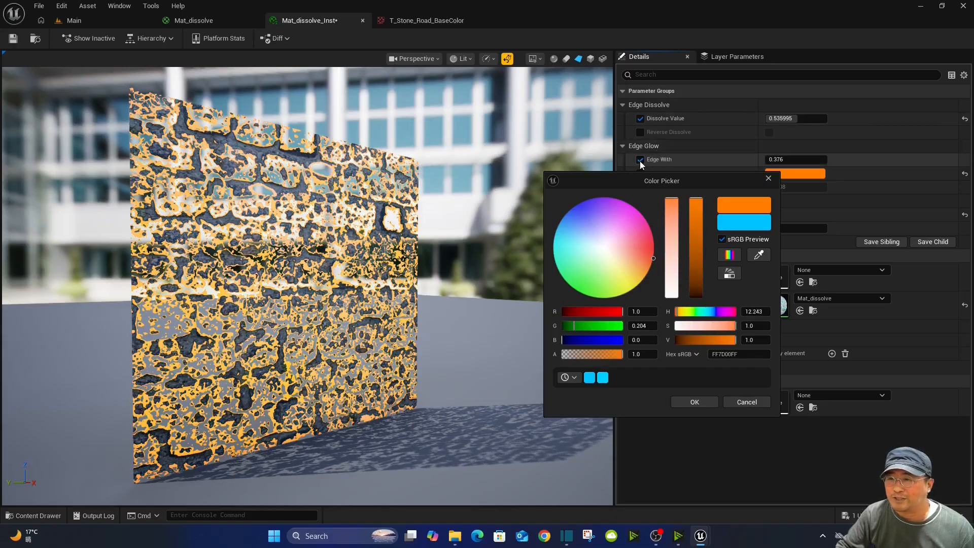
pyautogui.click(695, 402)
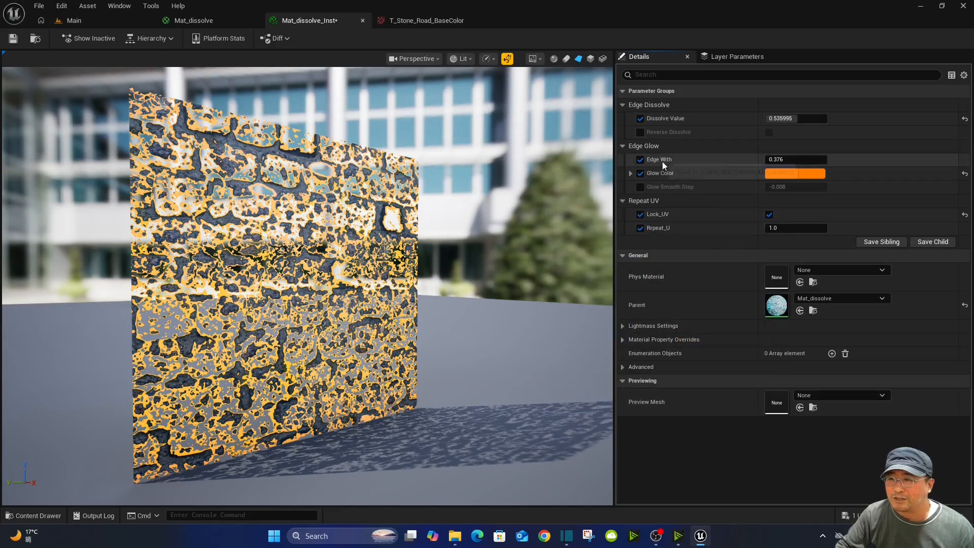
# - Try out the instance's Edge With and Dissolve Value, leave Dissolve Value at 0.522393, and save the instance
pyautogui.moveTo(779, 159)
pyautogui.mouseDown()
pyautogui.moveTo(794, 160)
pyautogui.moveTo(756, 159)
pyautogui.moveTo(779, 159)
pyautogui.mouseUp()
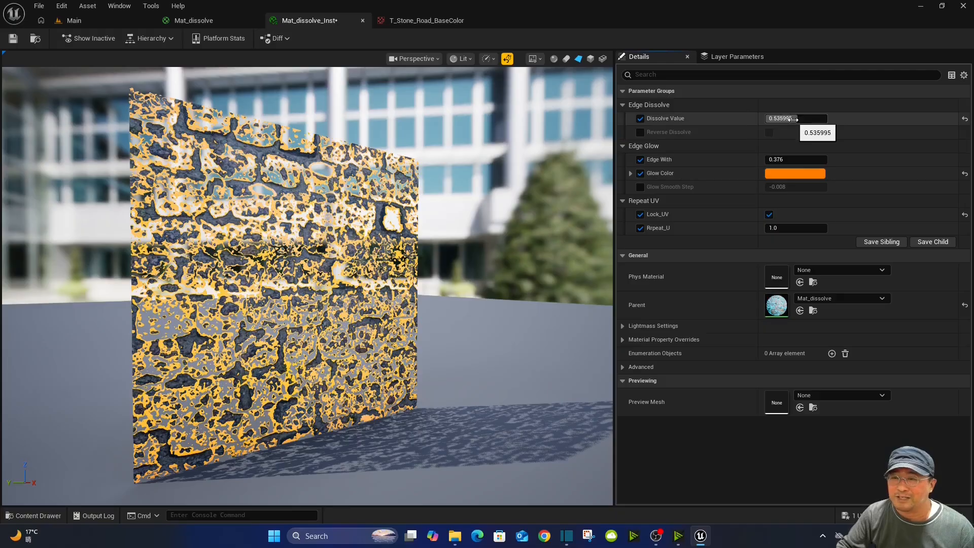
pyautogui.moveTo(793, 119)
pyautogui.mouseDown()
pyautogui.moveTo(824, 119)
pyautogui.moveTo(785, 119)
pyautogui.moveTo(800, 119)
pyautogui.mouseUp()
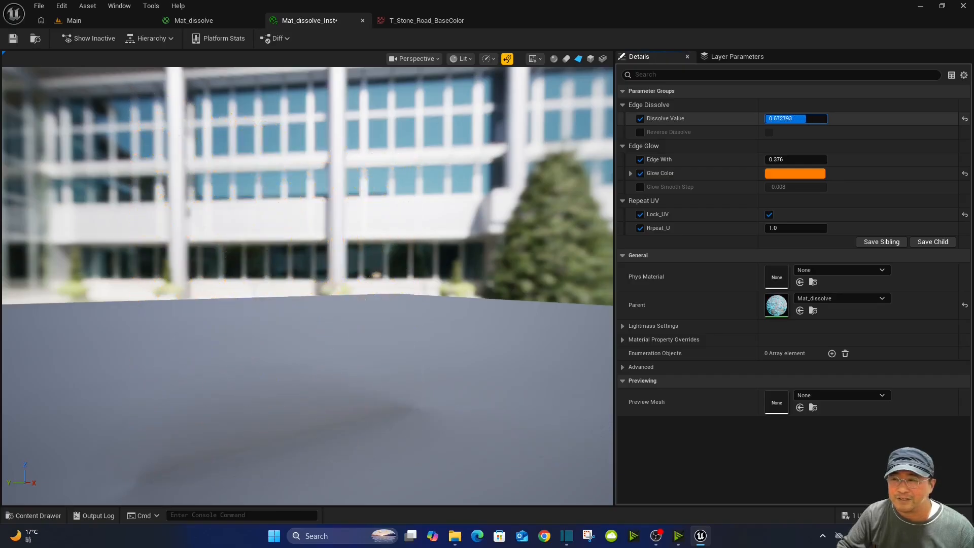
pyautogui.moveTo(806, 118); pyautogui.dragTo(796, 118)
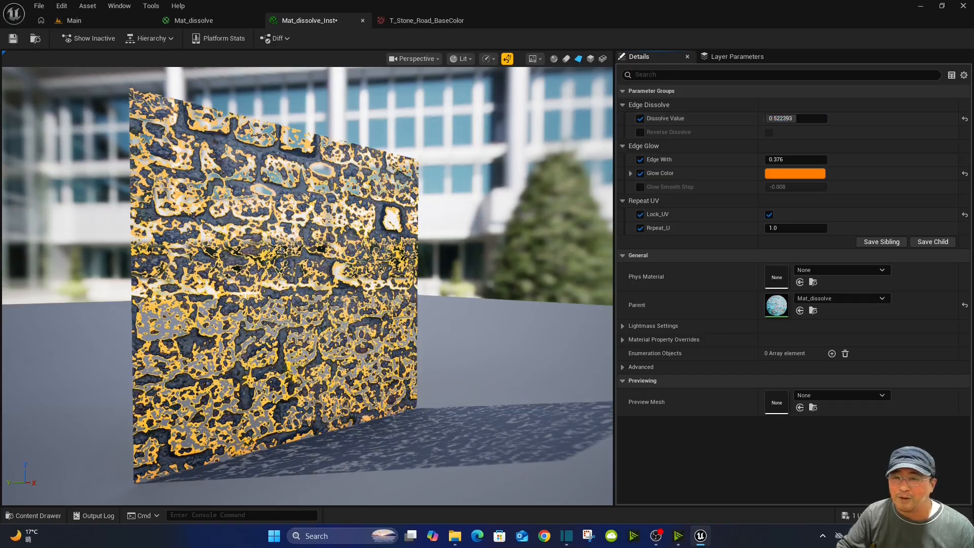
pyautogui.click(13, 39)
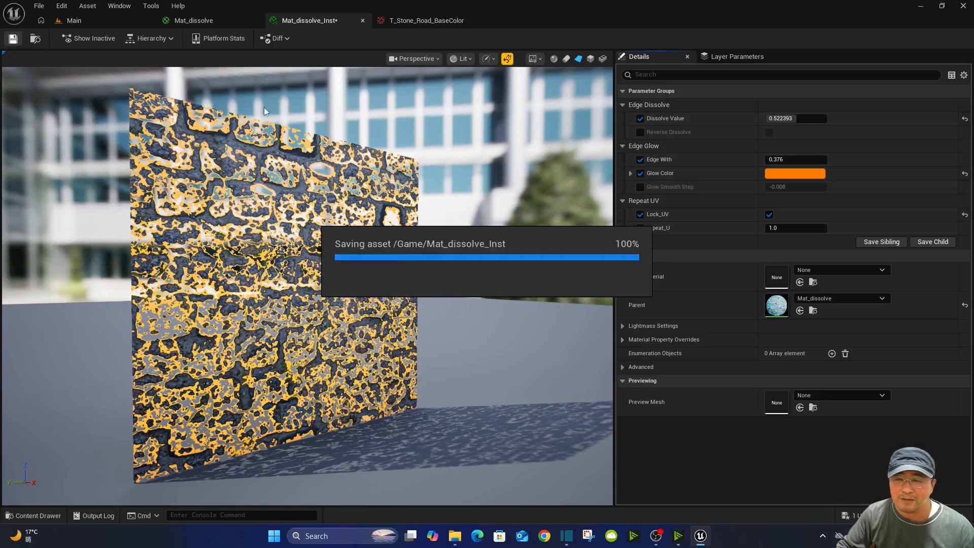
# - Back in Mat_dissolve, connect the normal map Texture Sample's RGB output to the material's Normal input
pyautogui.click(220, 20)
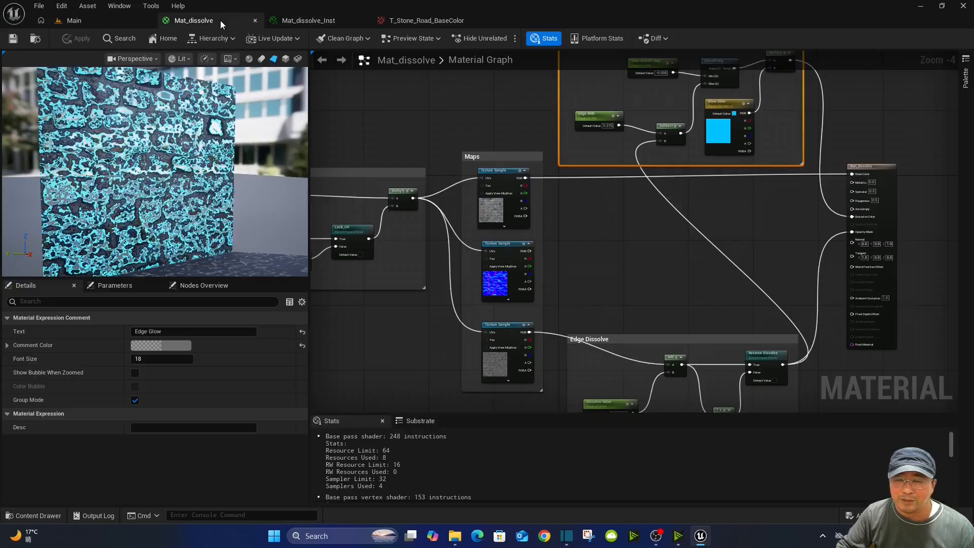
pyautogui.moveTo(628, 257); pyautogui.dragTo(582, 229, button='right')
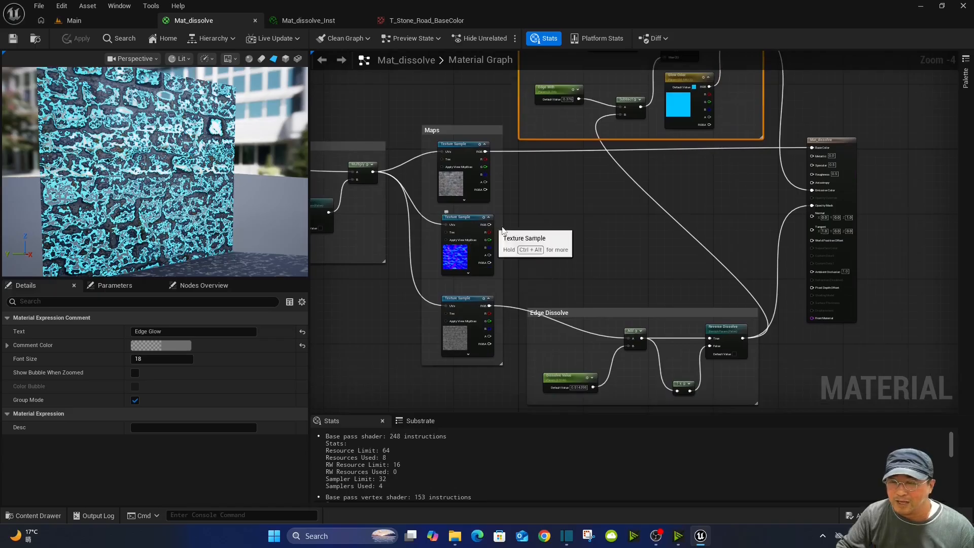
pyautogui.scroll(1, 609, 233)
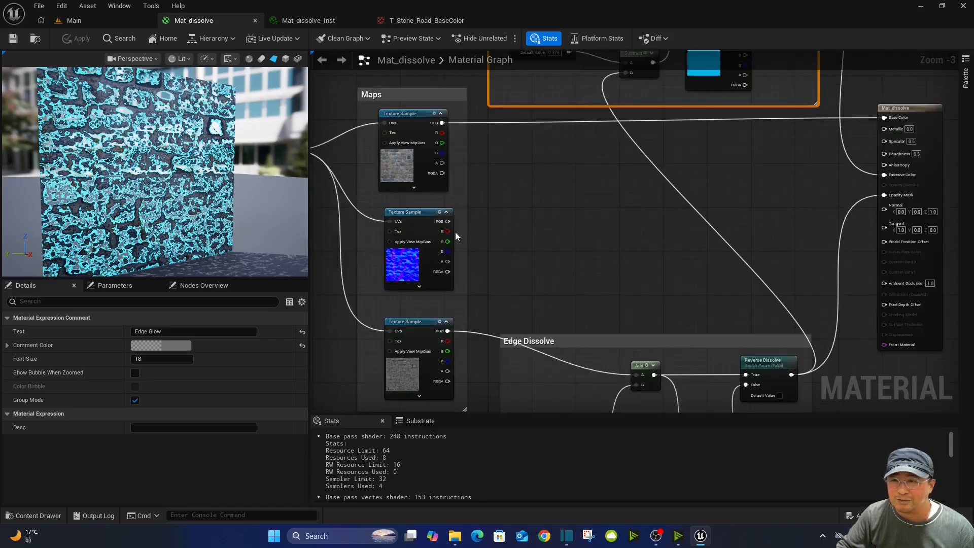
pyautogui.moveTo(447, 221); pyautogui.dragTo(884, 213)
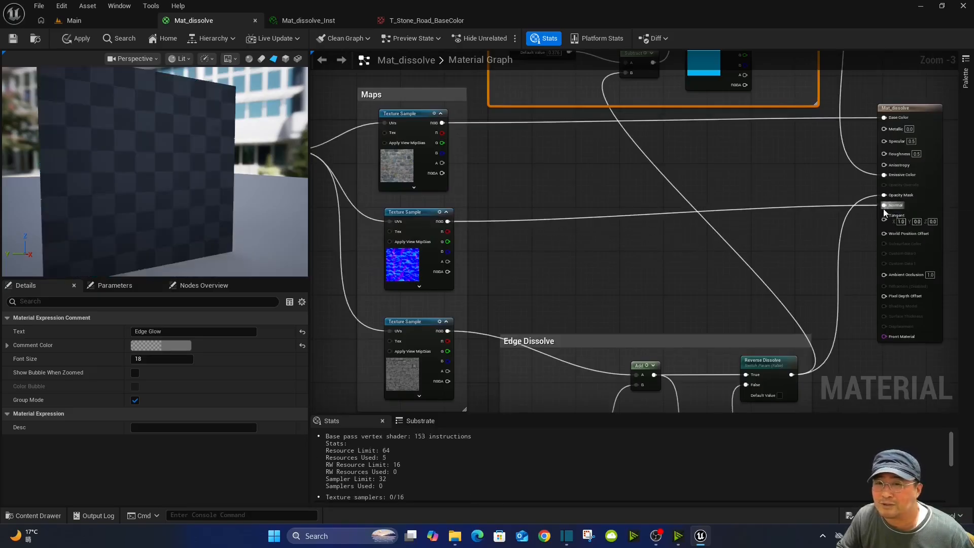
pyautogui.moveTo(662, 198); pyautogui.dragTo(731, 219, button='right')
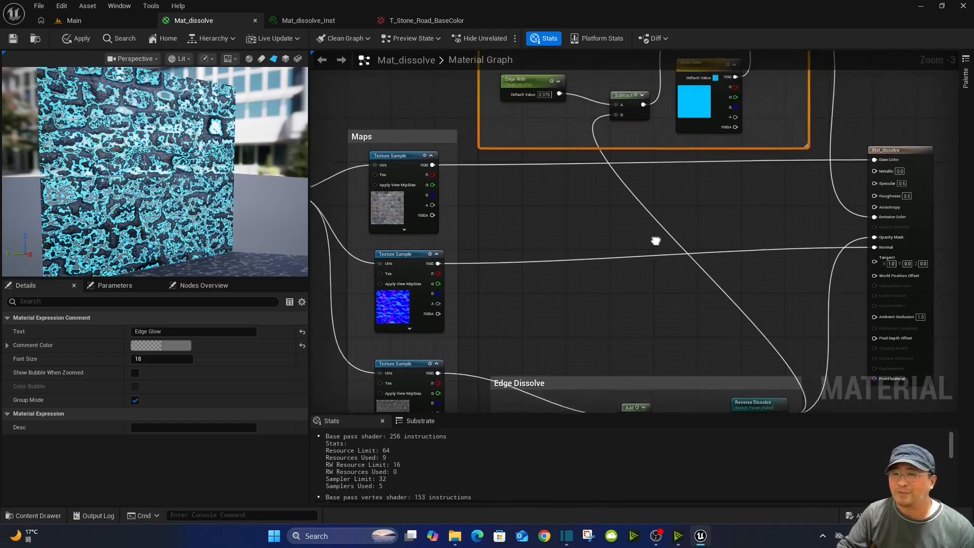
# - Save Mat_dissolve and compare the wall in the Main level with the Mat_dissolve_Inst preview
pyautogui.scroll(-2, 663, 202)
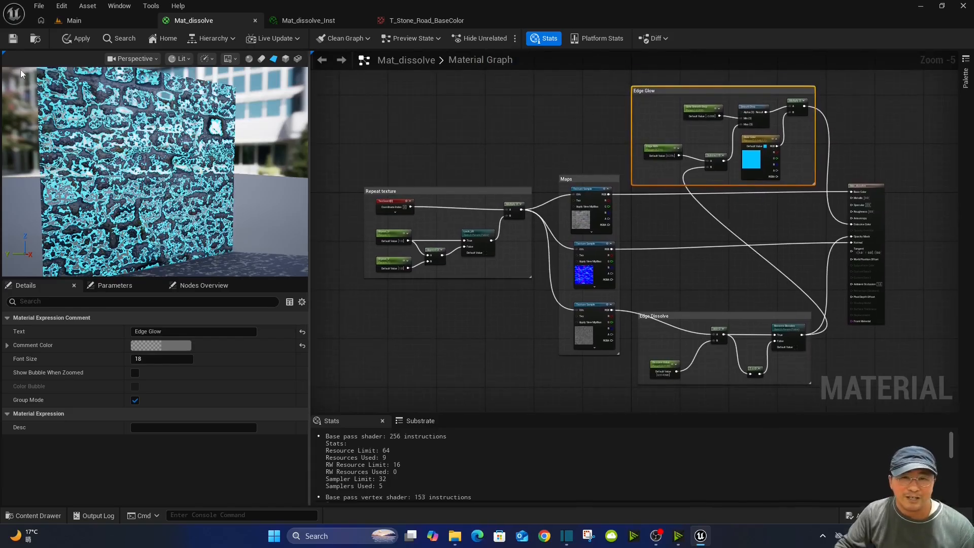
pyautogui.click(12, 39)
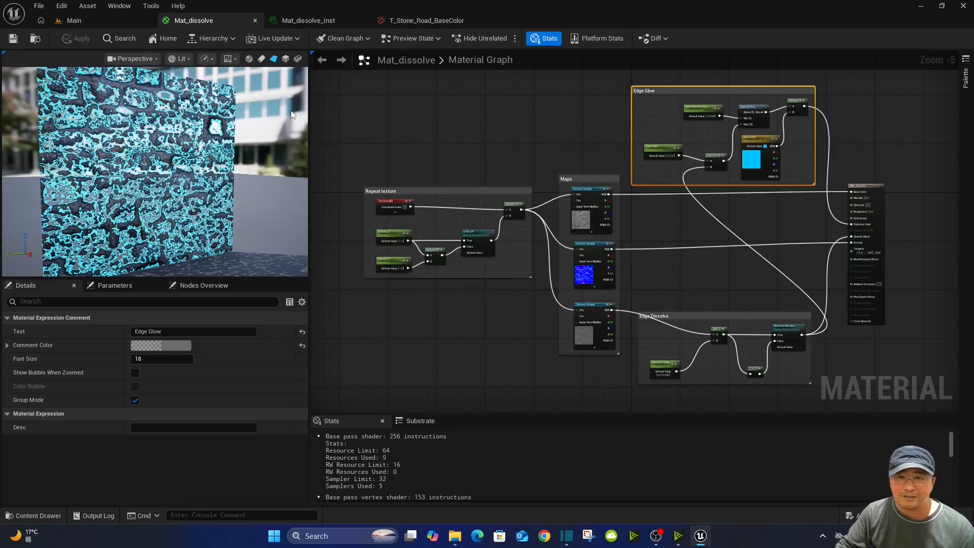
pyautogui.click(110, 20)
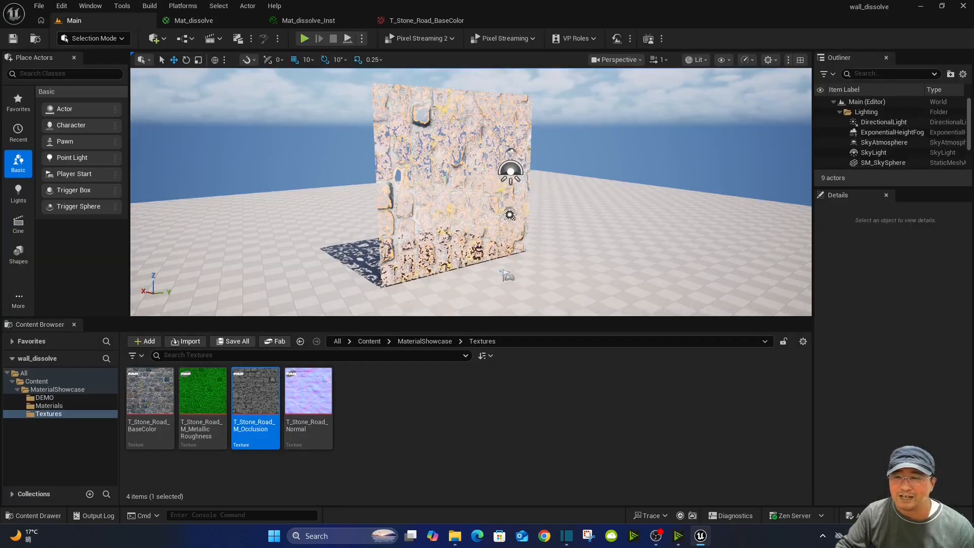
pyautogui.moveTo(477, 198)
pyautogui.mouseDown(button='right')
pyautogui.moveTo(475, 212)
pyautogui.moveTo(479, 199)
pyautogui.mouseUp(button='right')
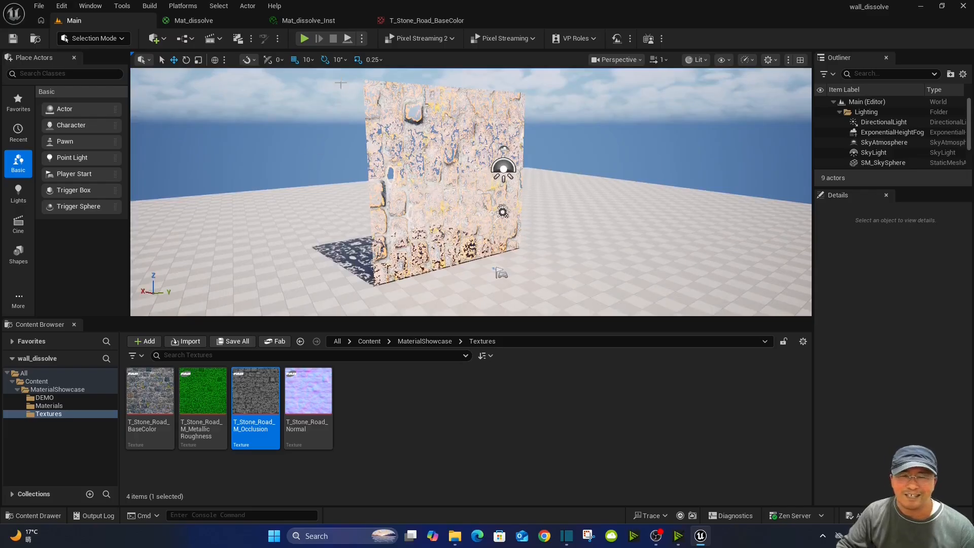
pyautogui.click(309, 23)
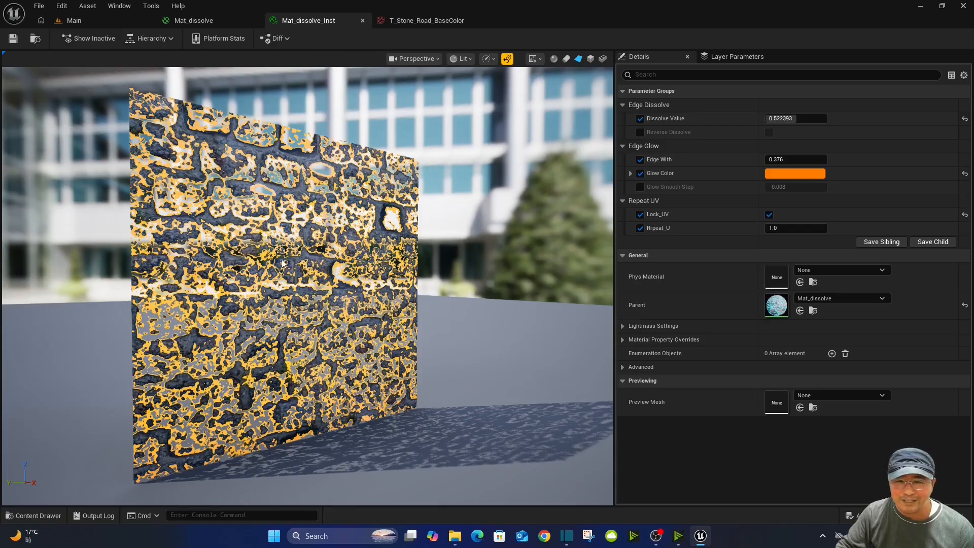
pyautogui.click(101, 21)
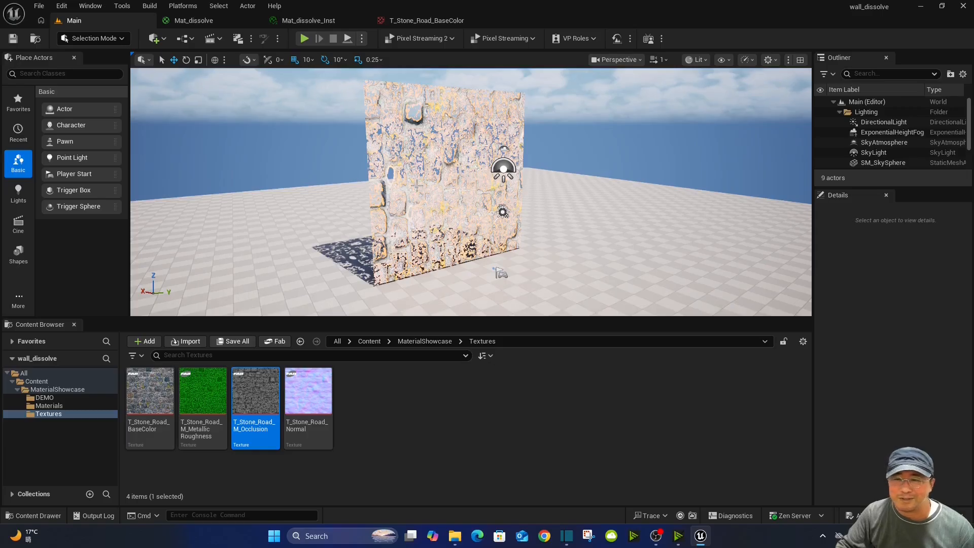
# - Select the wall plane in the Main level and set its X rotation to 90°
pyautogui.click(444, 125)
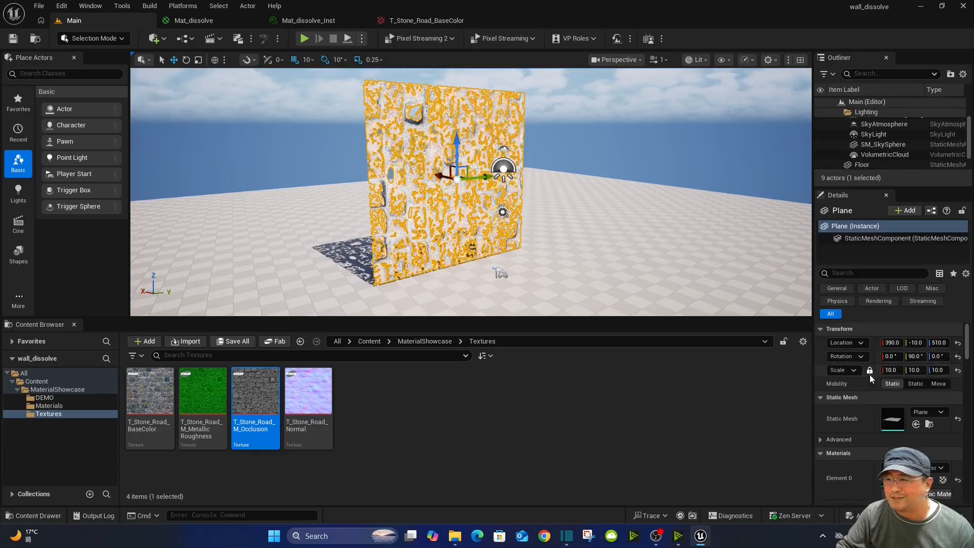
pyautogui.click(892, 357)
pyautogui.write('90')
pyautogui.press('Return')
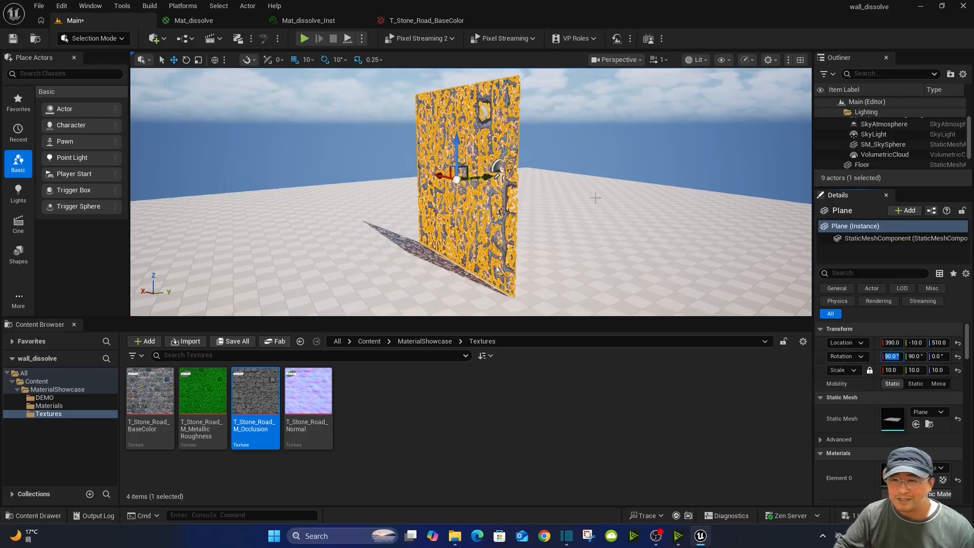
pyautogui.press('d')
pyautogui.moveTo(556, 225); pyautogui.dragTo(604, 242, button='right')
pyautogui.press('a')
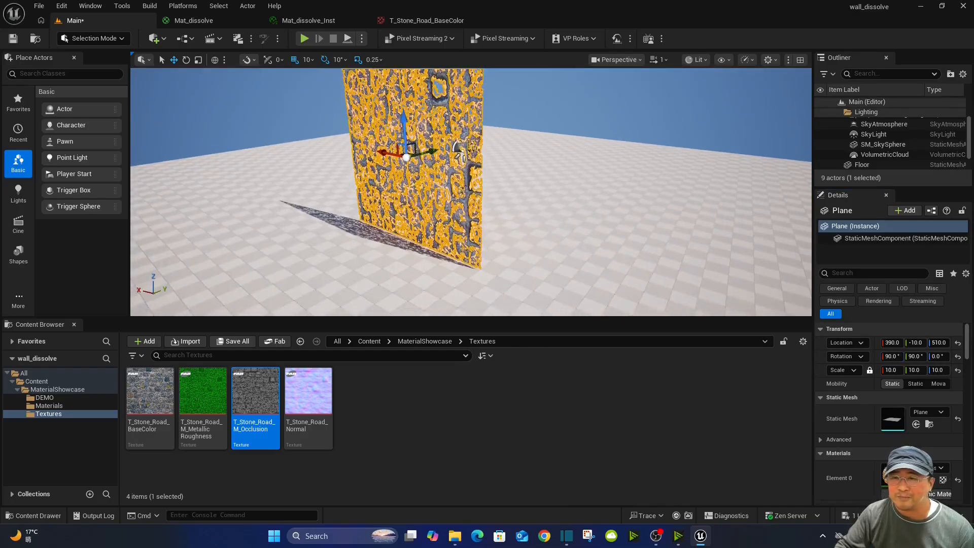
# - Set the wall plane's Y rotation to 0° and inspect its textured face in the level
pyautogui.click(916, 356)
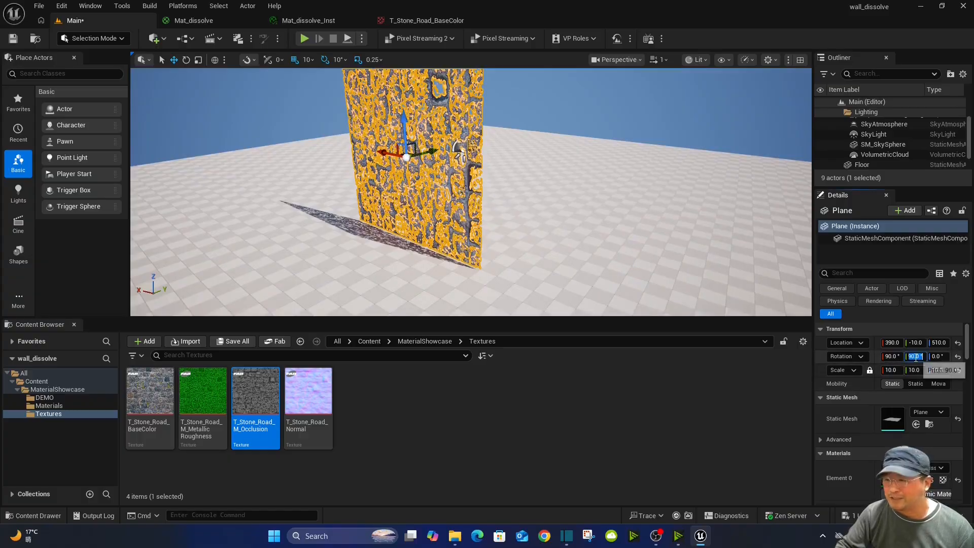
pyautogui.write('0')
pyautogui.press('Return')
pyautogui.moveTo(568, 193); pyautogui.dragTo(446, 188, button='right')
pyautogui.press('d')
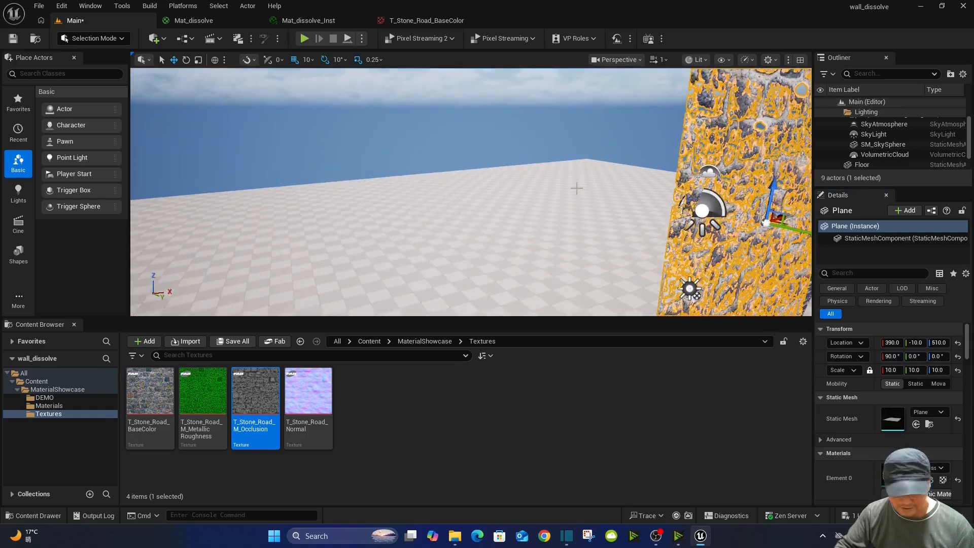
pyautogui.press('f')
pyautogui.moveTo(593, 205)
pyautogui.keyDown('alt'); pyautogui.mouseDown()
pyautogui.moveTo(578, 216)
pyautogui.moveTo(568, 191)
pyautogui.moveTo(584, 223)
pyautogui.moveTo(593, 228)
pyautogui.moveTo(599, 212)
pyautogui.mouseUp(); pyautogui.keyUp('alt')
pyautogui.click(617, 147)
pyautogui.moveTo(626, 167)
pyautogui.keyDown('alt'); pyautogui.mouseDown()
pyautogui.moveTo(596, 140)
pyautogui.moveTo(632, 167)
pyautogui.mouseUp(); pyautogui.keyUp('alt')
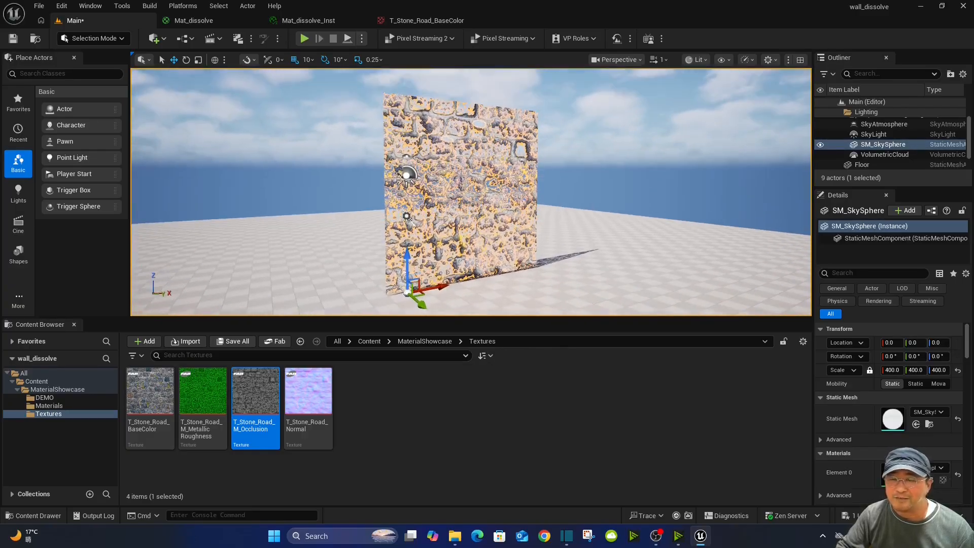
# - Return to the Mat_dissolve_Inst material instance
pyautogui.click(315, 22)
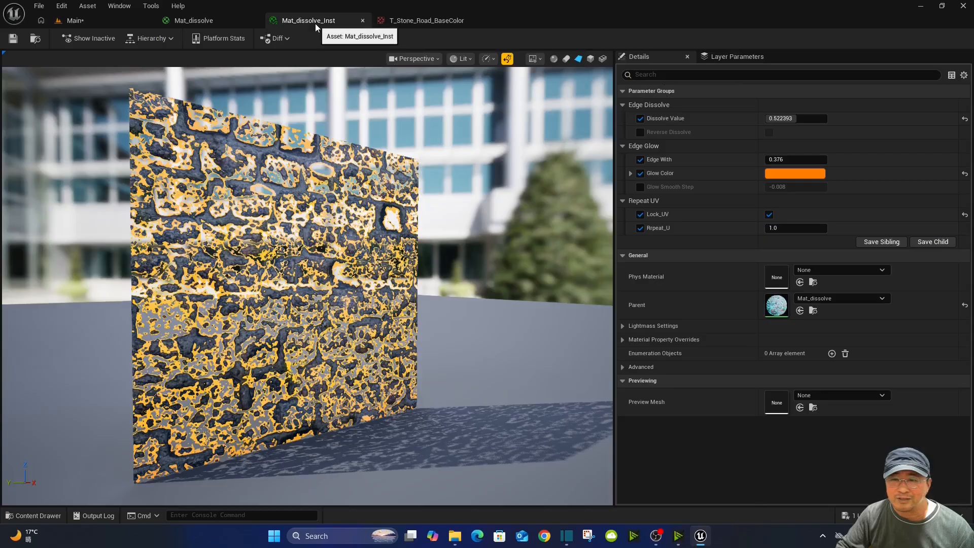